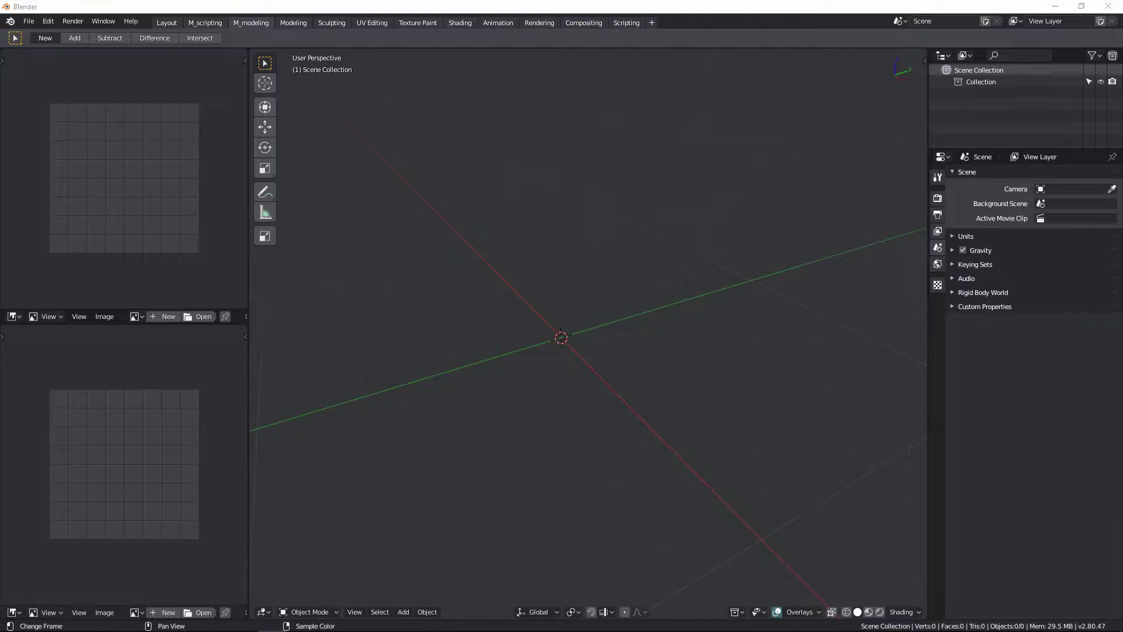
Step: Load Reference.jpg into one of the two empty image editors and frame the sofa in it
{"action": "left_click_drag", "start_coordinate": [0, 230], "coordinate": [177, 229]}
{"action": "left_click_drag", "start_coordinate": [154, 184], "coordinate": [154, 184]}
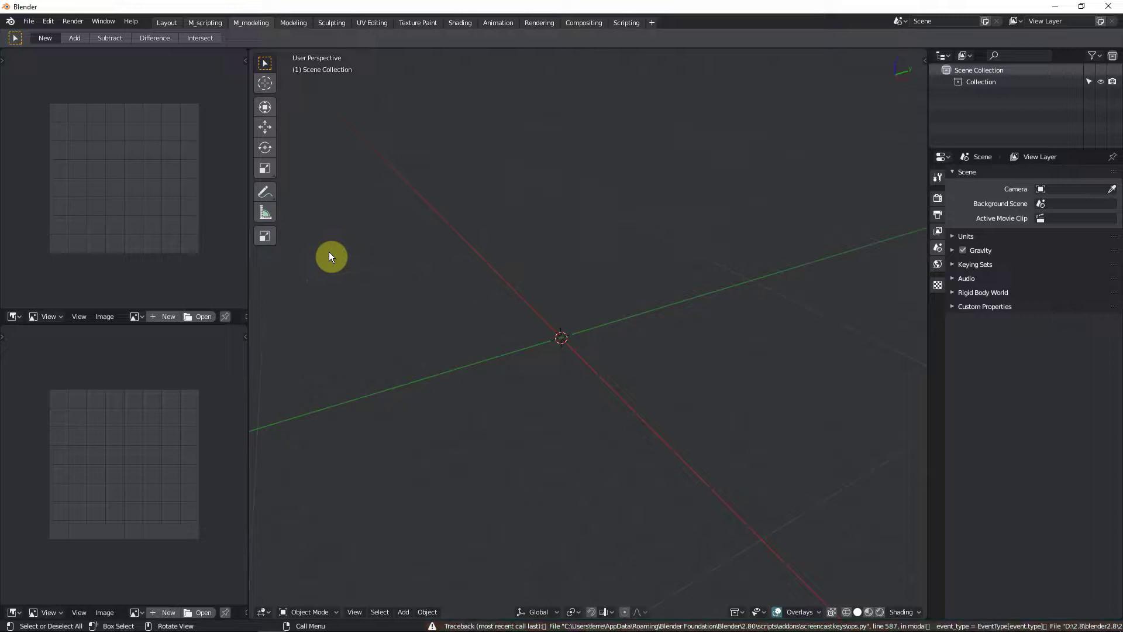
{"action": "key", "text": "ctrl+space"}
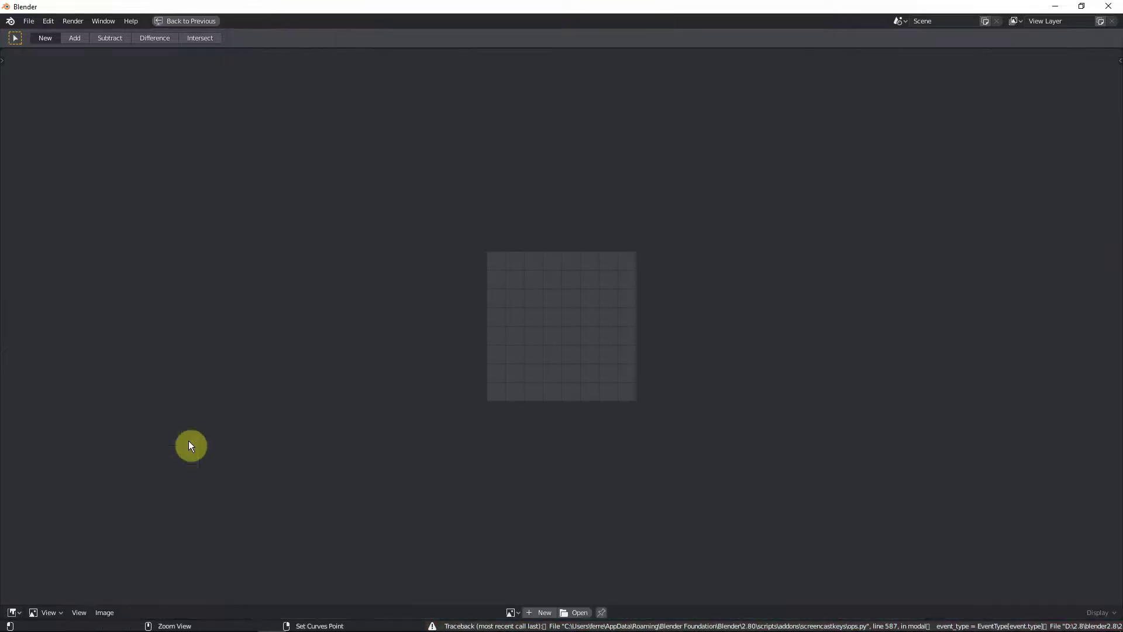
{"action": "left_click_drag", "start_coordinate": [215, 397], "coordinate": [594, 349]}
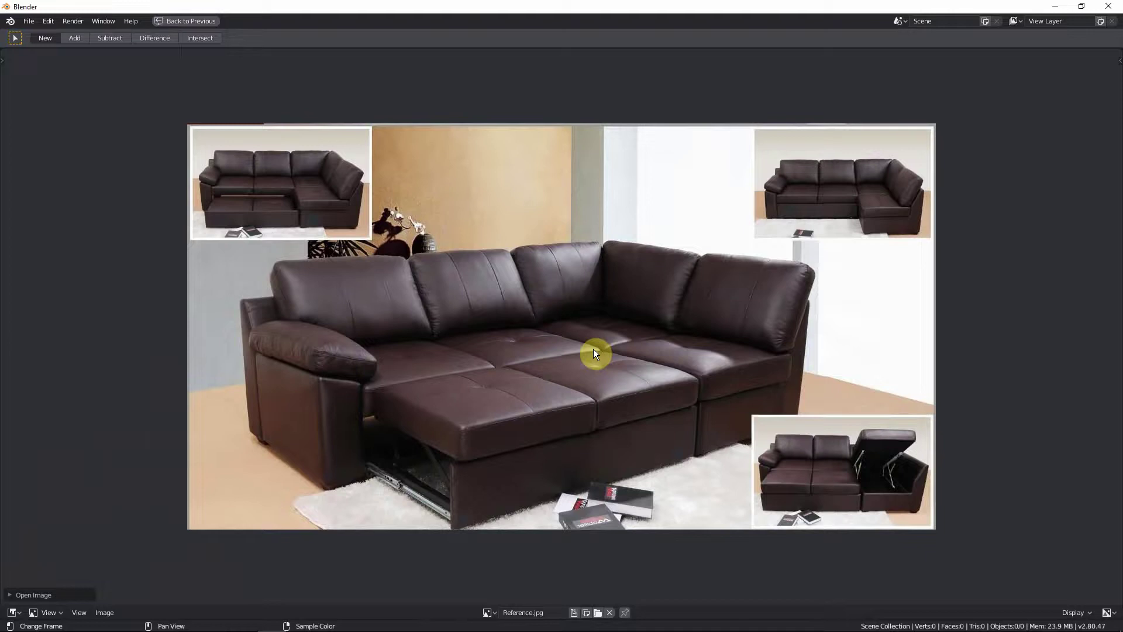
{"action": "key", "text": "ctrl+space"}
{"action": "scroll", "coordinate": [132, 463], "scroll_direction": "down", "scroll_amount": 2}
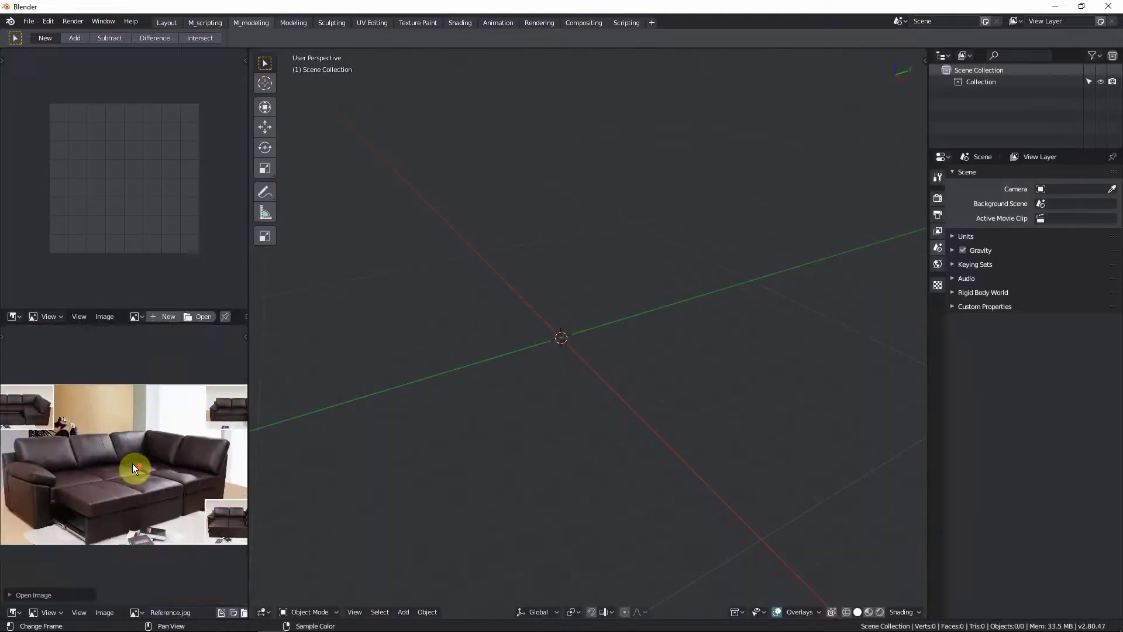
{"action": "scroll", "coordinate": [132, 463], "scroll_direction": "up", "scroll_amount": 1}
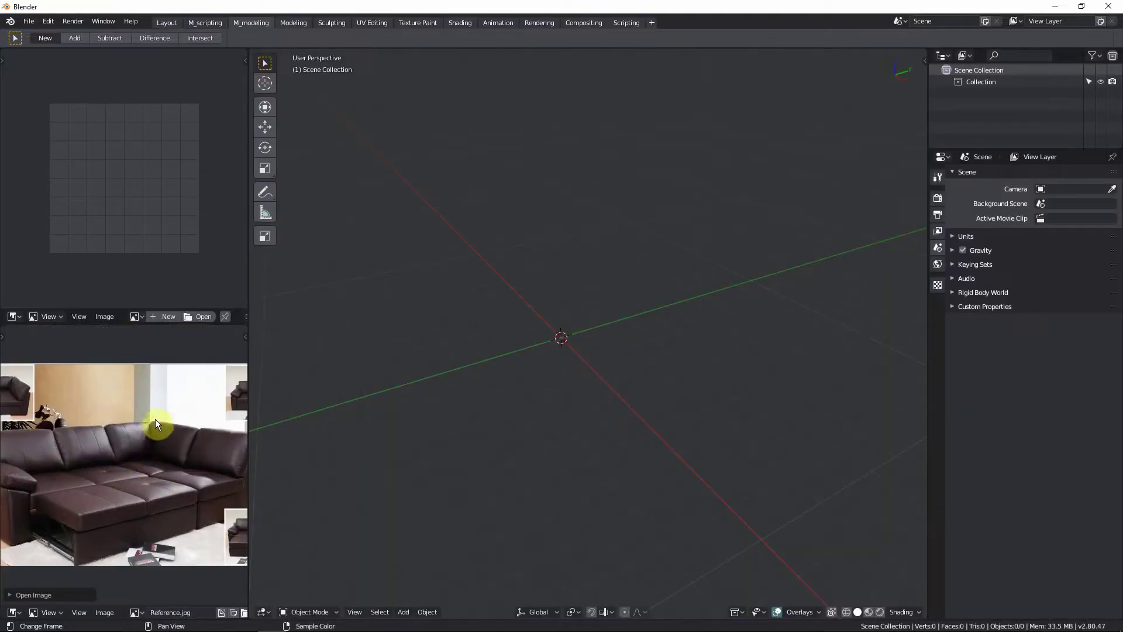
{"action": "scroll", "coordinate": [155, 424], "scroll_direction": "down", "scroll_amount": 1}
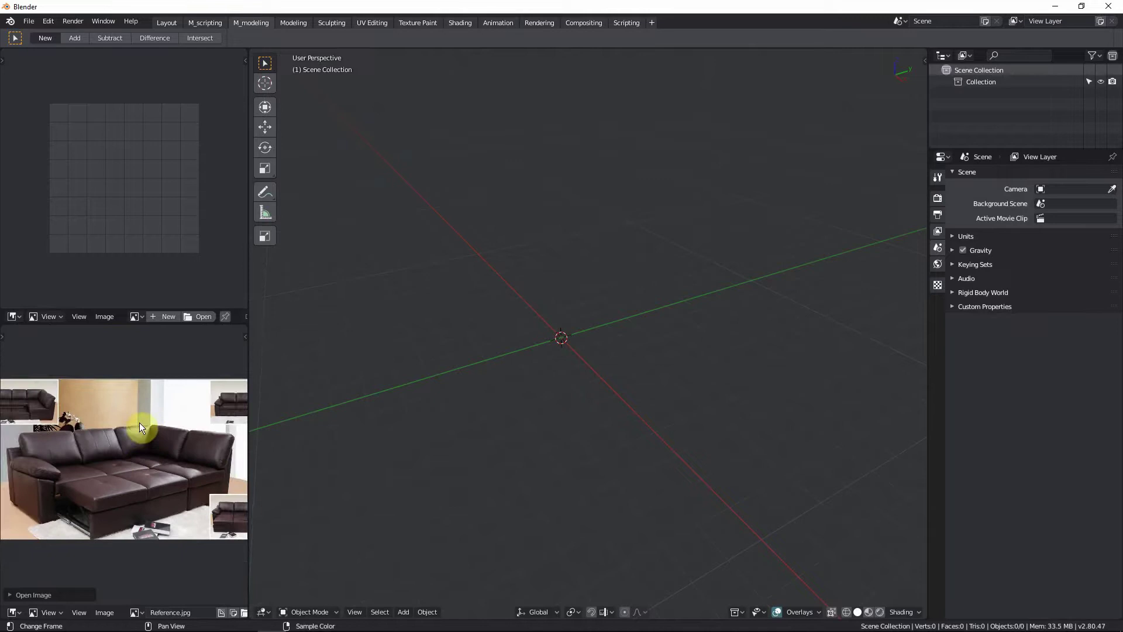
Step: Show Reference.jpg in the remaining empty image editor as well, framed on the sofa
{"action": "left_click", "coordinate": [138, 321]}
{"action": "left_click", "coordinate": [177, 334]}
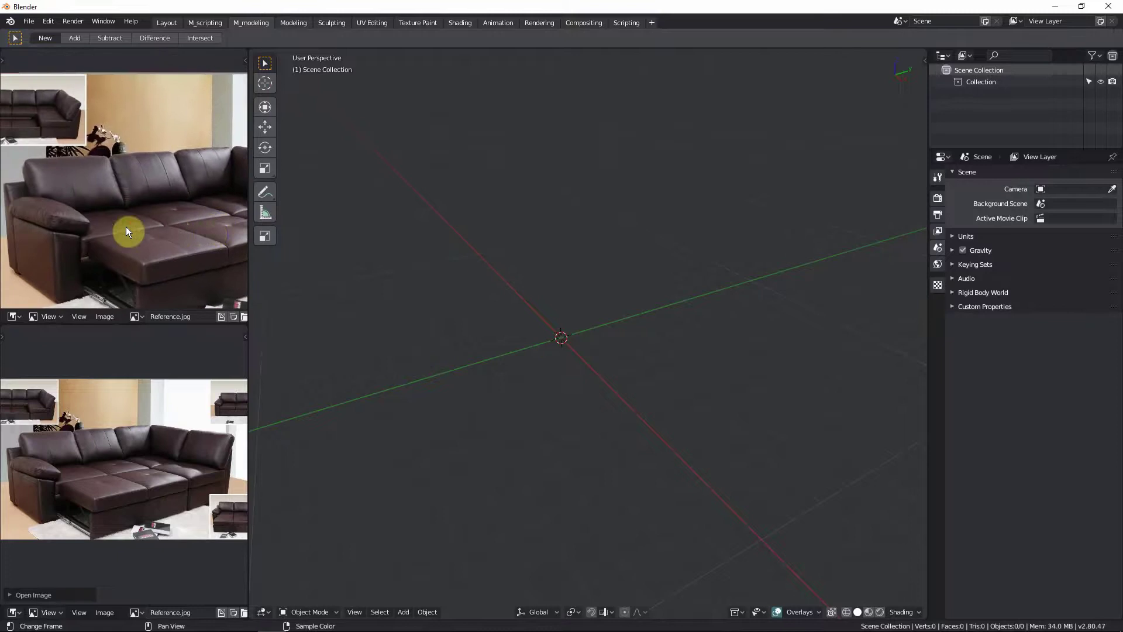
{"action": "scroll", "coordinate": [120, 232], "scroll_direction": "down", "scroll_amount": 2}
{"action": "scroll", "coordinate": [131, 231], "scroll_direction": "up", "scroll_amount": 2}
{"action": "middle_click_drag", "start_coordinate": [131, 231], "coordinate": [161, 225]}
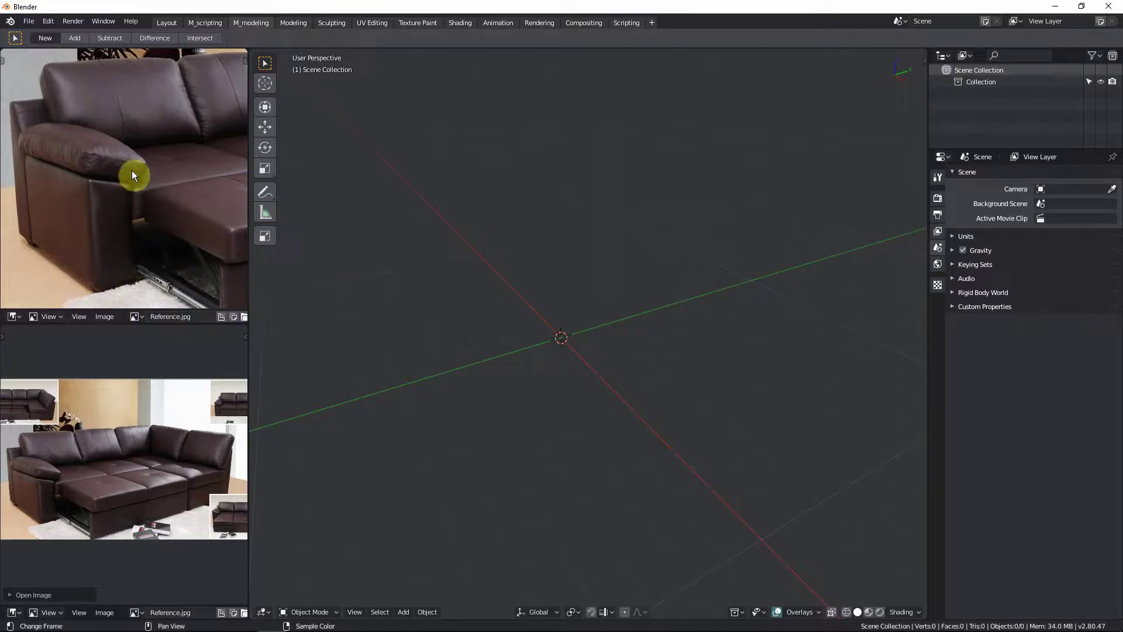
Step: Examine the armrest end of the sofa in the reference photo and its relation to the overall shape
{"action": "middle_click_drag", "start_coordinate": [147, 175], "coordinate": [146, 202]}
{"action": "scroll", "coordinate": [176, 196], "scroll_direction": "down", "scroll_amount": 3}
{"action": "scroll", "coordinate": [177, 184], "scroll_direction": "up", "scroll_amount": 1}
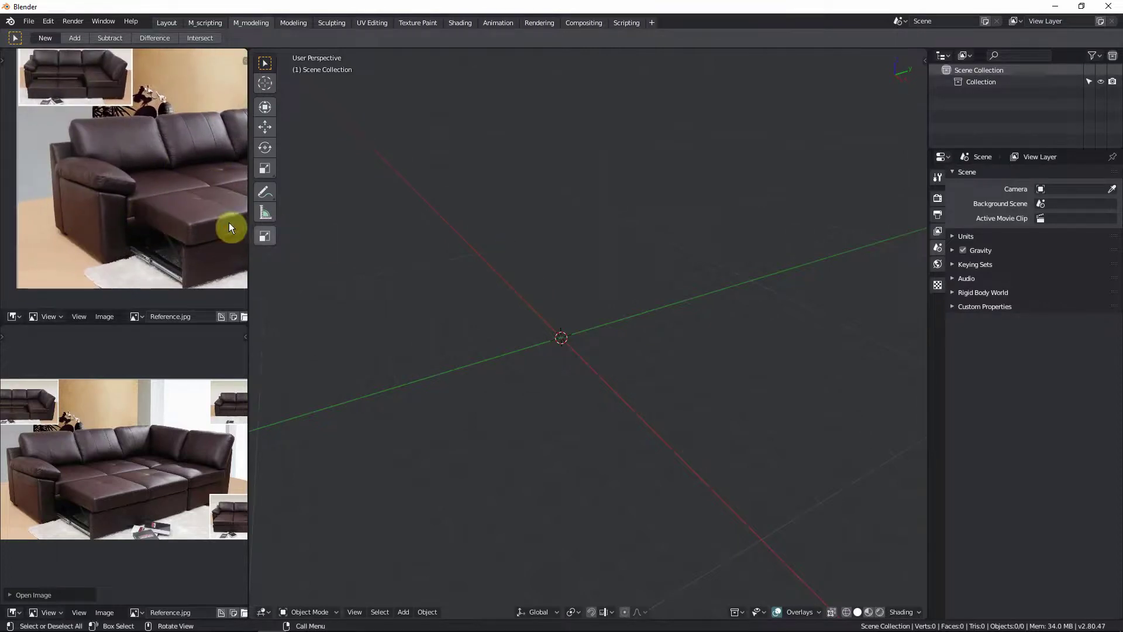
{"action": "scroll", "coordinate": [186, 208], "scroll_direction": "down", "scroll_amount": 1}
{"action": "middle_click_drag", "start_coordinate": [175, 206], "coordinate": [111, 183]}
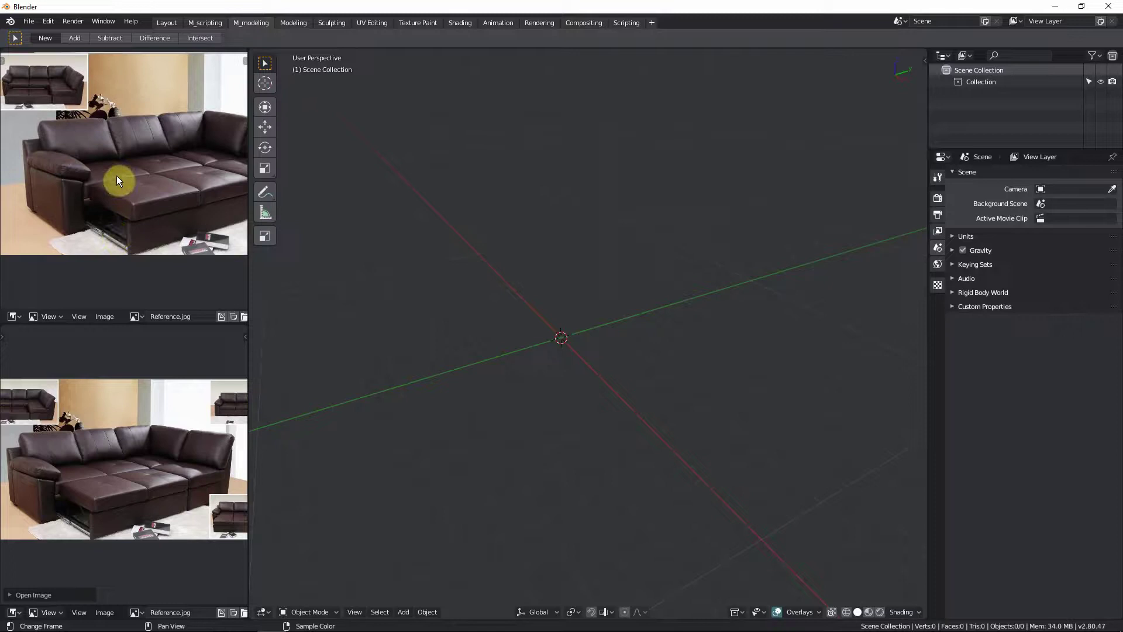
{"action": "scroll", "coordinate": [116, 174], "scroll_direction": "up", "scroll_amount": 1}
{"action": "middle_click_drag", "start_coordinate": [107, 174], "coordinate": [115, 183]}
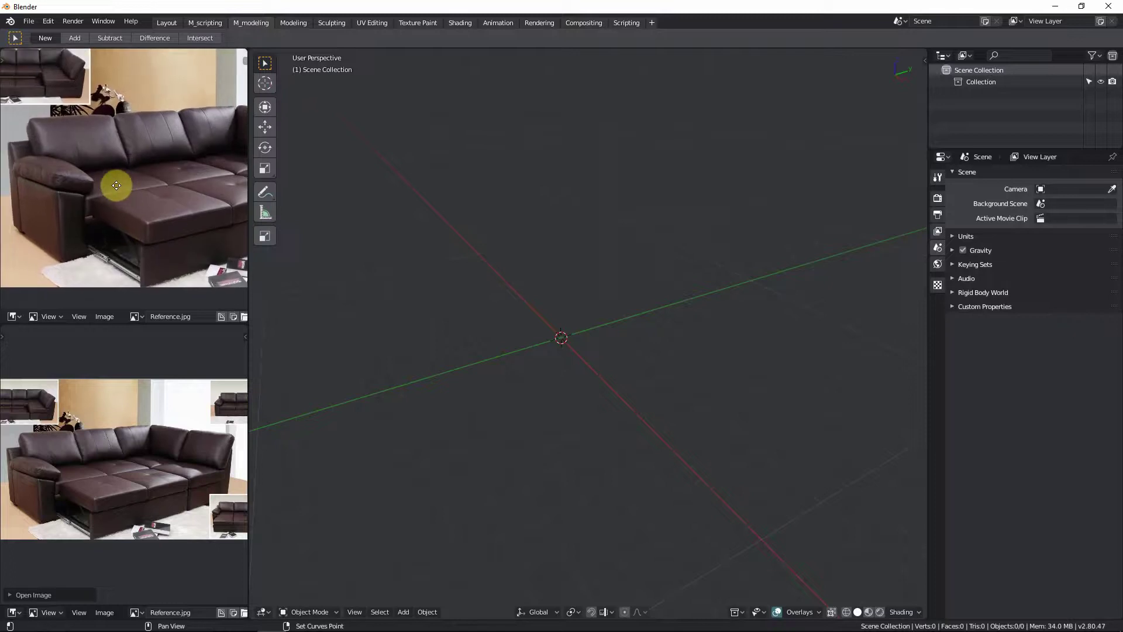
{"action": "scroll", "coordinate": [111, 195], "scroll_direction": "up", "scroll_amount": 1}
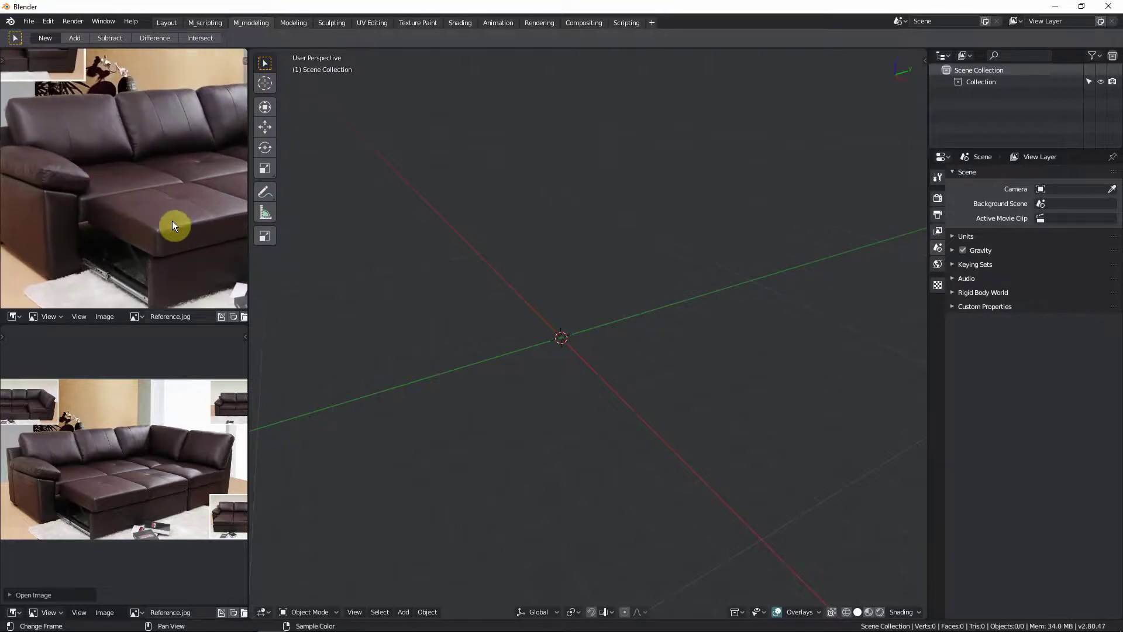
Step: Examine the pull-out seat, its cushions and the backrests in the reference photo
{"action": "scroll", "coordinate": [173, 237], "scroll_direction": "up", "scroll_amount": 2}
{"action": "scroll", "coordinate": [170, 233], "scroll_direction": "up", "scroll_amount": 1}
{"action": "scroll", "coordinate": [162, 222], "scroll_direction": "down", "scroll_amount": 2}
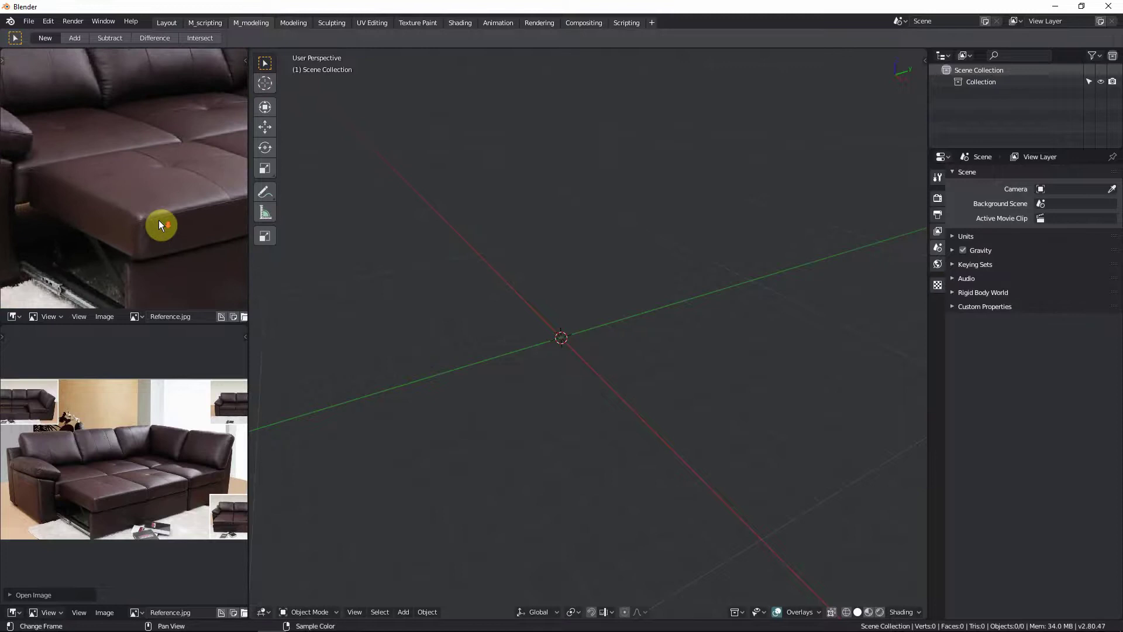
{"action": "scroll", "coordinate": [149, 210], "scroll_direction": "down", "scroll_amount": 1}
{"action": "scroll", "coordinate": [118, 116], "scroll_direction": "down", "scroll_amount": 1}
{"action": "middle_click_drag", "start_coordinate": [117, 115], "coordinate": [142, 199]}
{"action": "scroll", "coordinate": [142, 194], "scroll_direction": "up", "scroll_amount": 2}
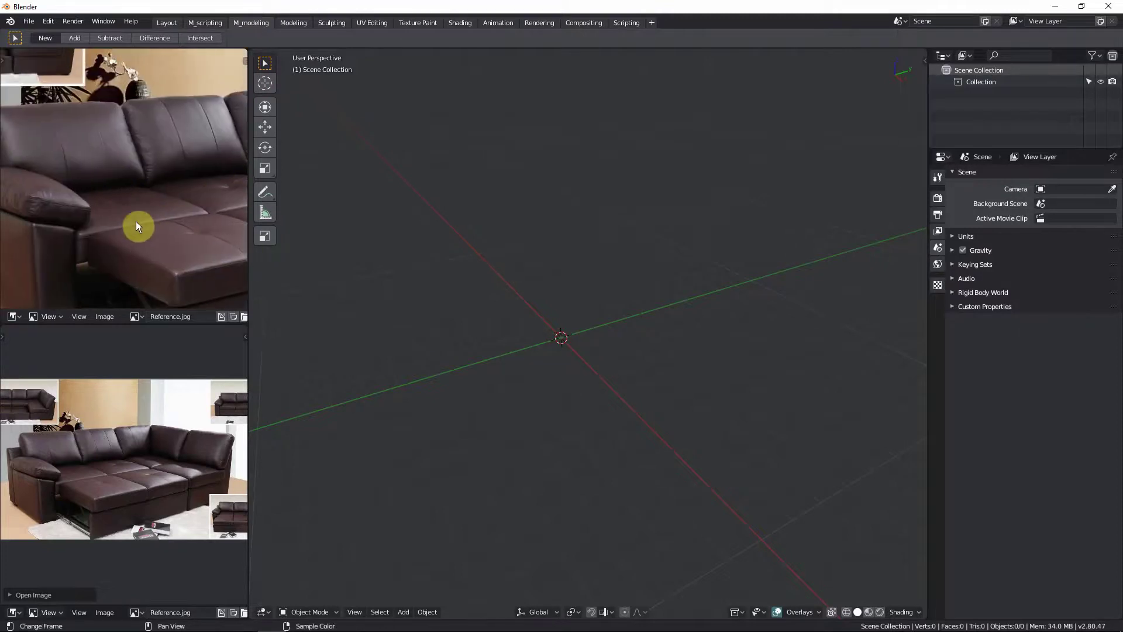
{"action": "scroll", "coordinate": [86, 170], "scroll_direction": "down", "scroll_amount": 2}
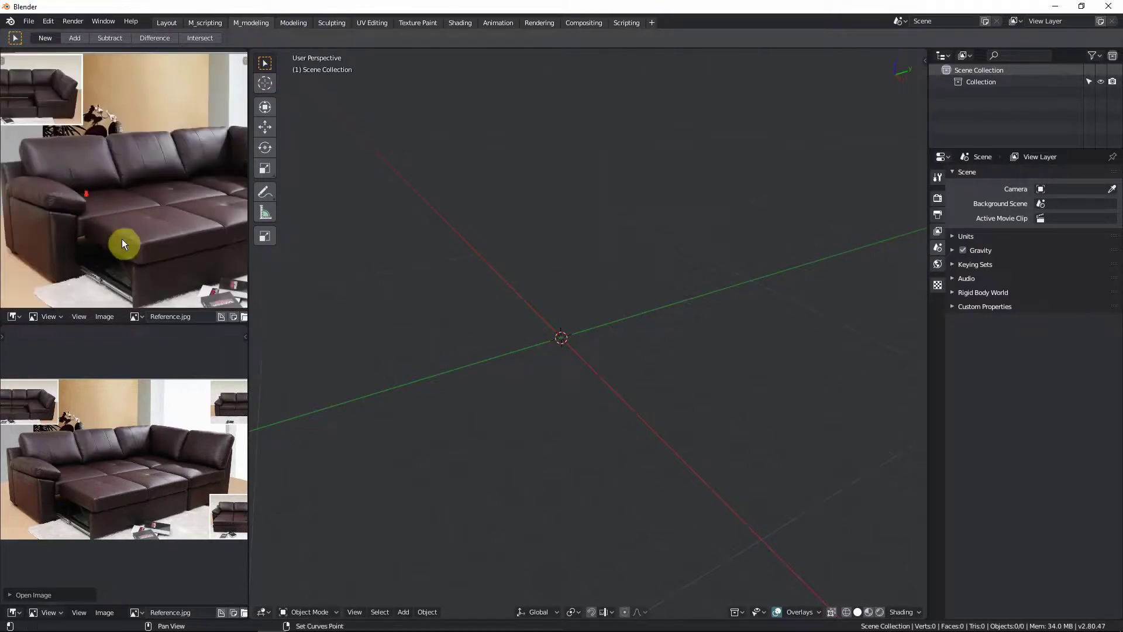
{"action": "middle_click_drag", "start_coordinate": [121, 239], "coordinate": [40, 220]}
{"action": "scroll", "coordinate": [97, 225], "scroll_direction": "down", "scroll_amount": 1}
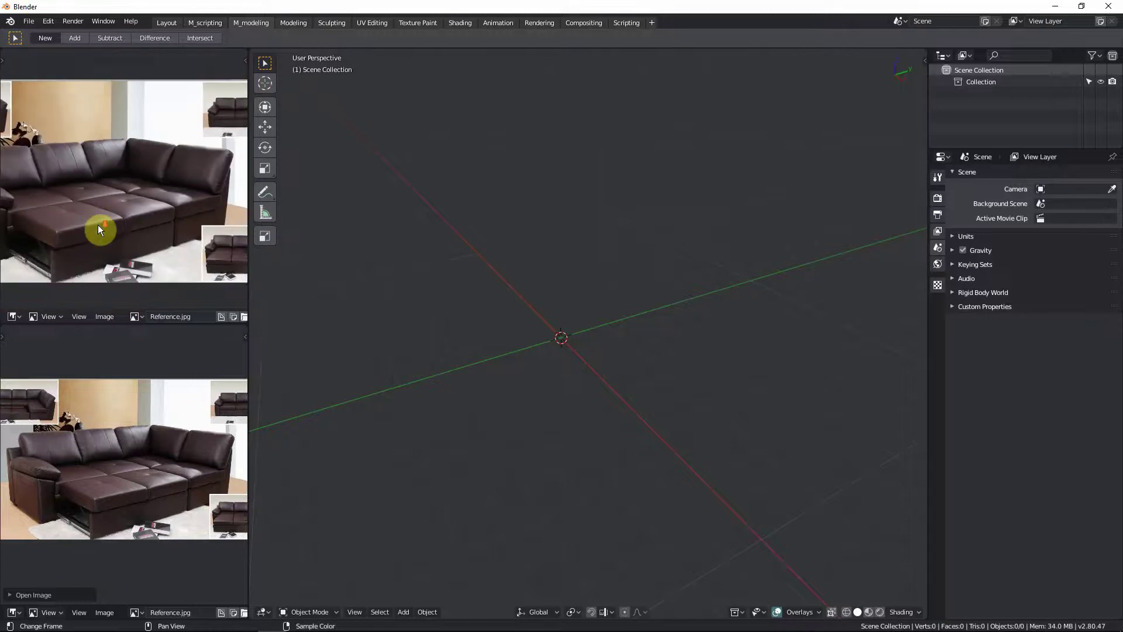
{"action": "scroll", "coordinate": [79, 188], "scroll_direction": "up", "scroll_amount": 1}
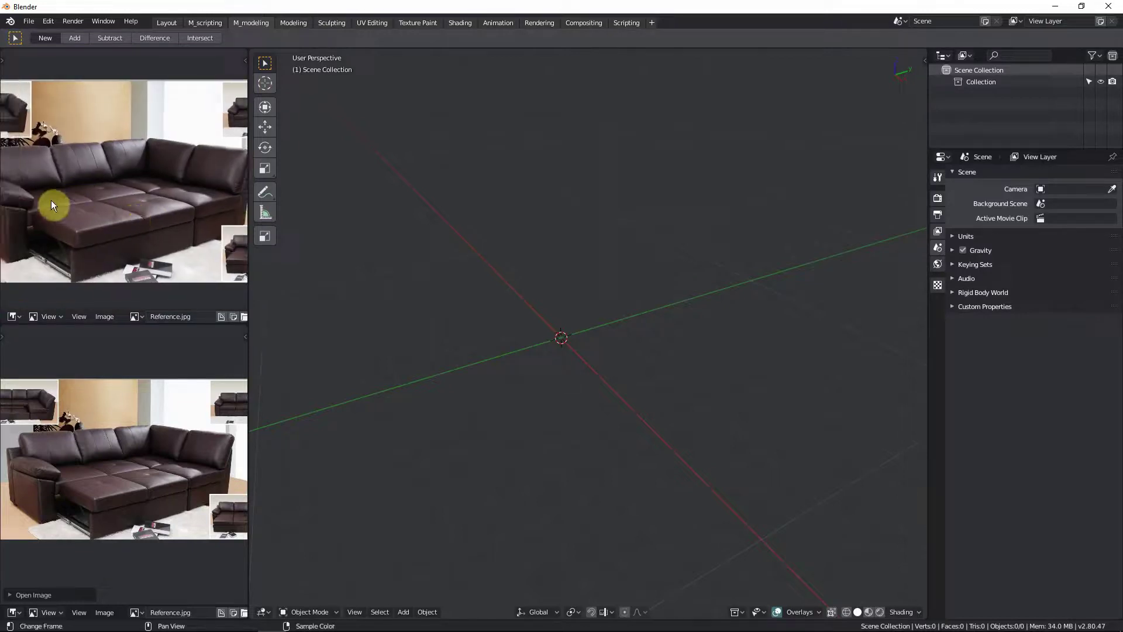
{"action": "mouse_move", "coordinate": [51, 200]}
{"action": "middle_mouse_down"}
{"action": "mouse_move", "coordinate": [84, 201]}
{"action": "mouse_move", "coordinate": [65, 180]}
{"action": "mouse_move", "coordinate": [68, 192]}
{"action": "middle_mouse_up"}
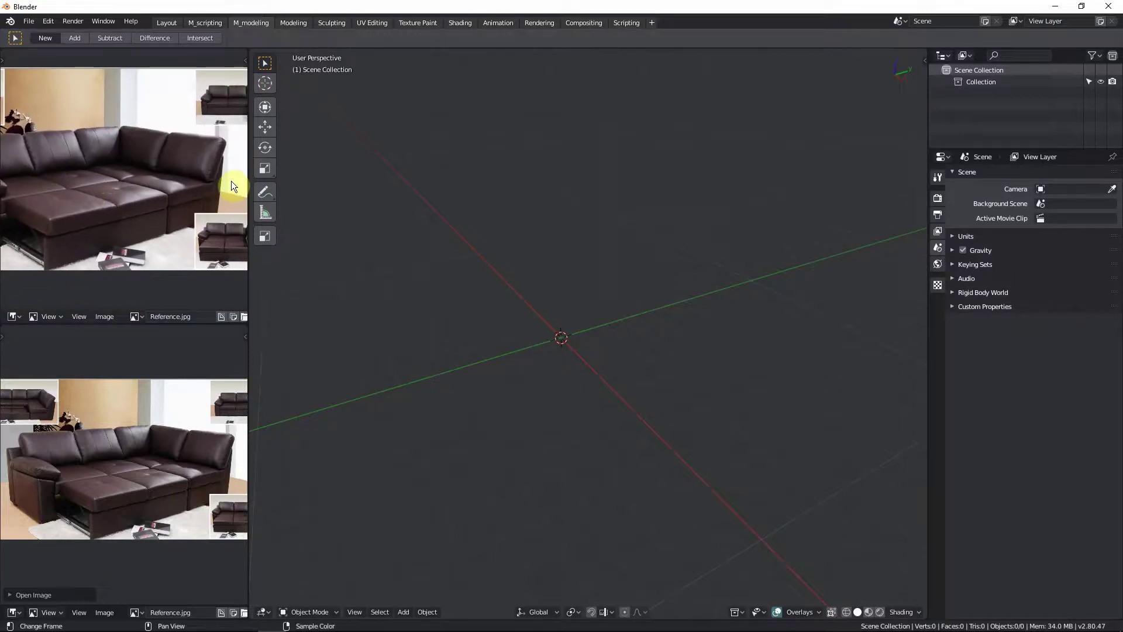
Step: Examine the corner section of the sofa and the seams of its seat cushions in the reference photo
{"action": "scroll", "coordinate": [142, 234], "scroll_direction": "up", "scroll_amount": 1}
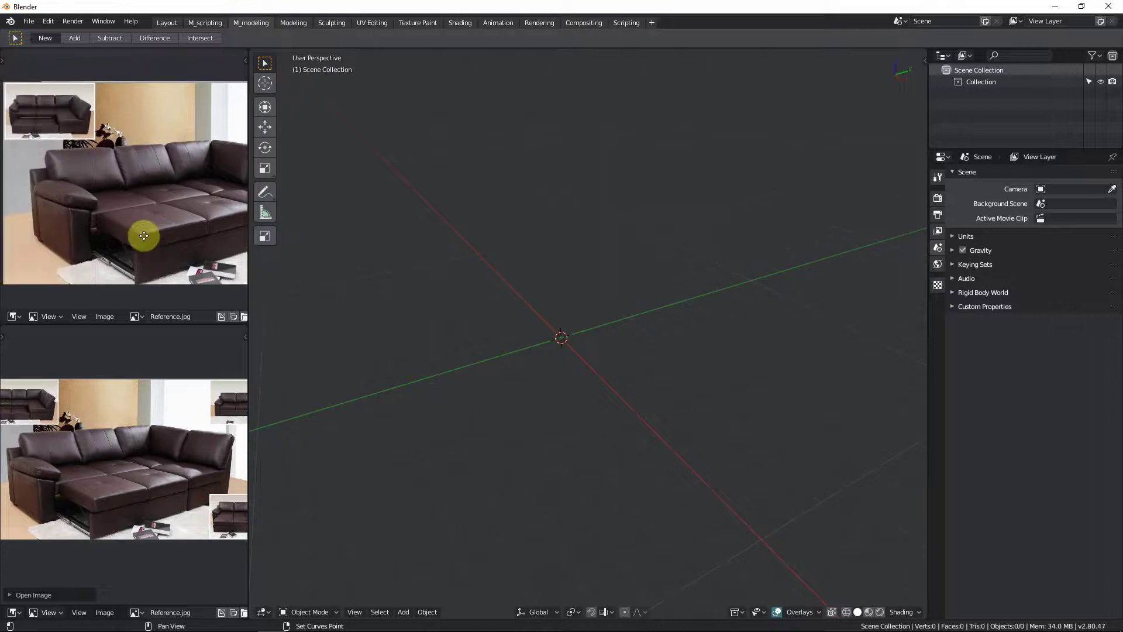
{"action": "scroll", "coordinate": [120, 233], "scroll_direction": "up", "scroll_amount": 1}
{"action": "scroll", "coordinate": [134, 211], "scroll_direction": "up", "scroll_amount": 1}
{"action": "scroll", "coordinate": [135, 211], "scroll_direction": "down", "scroll_amount": 3, "text": "ctrl"}
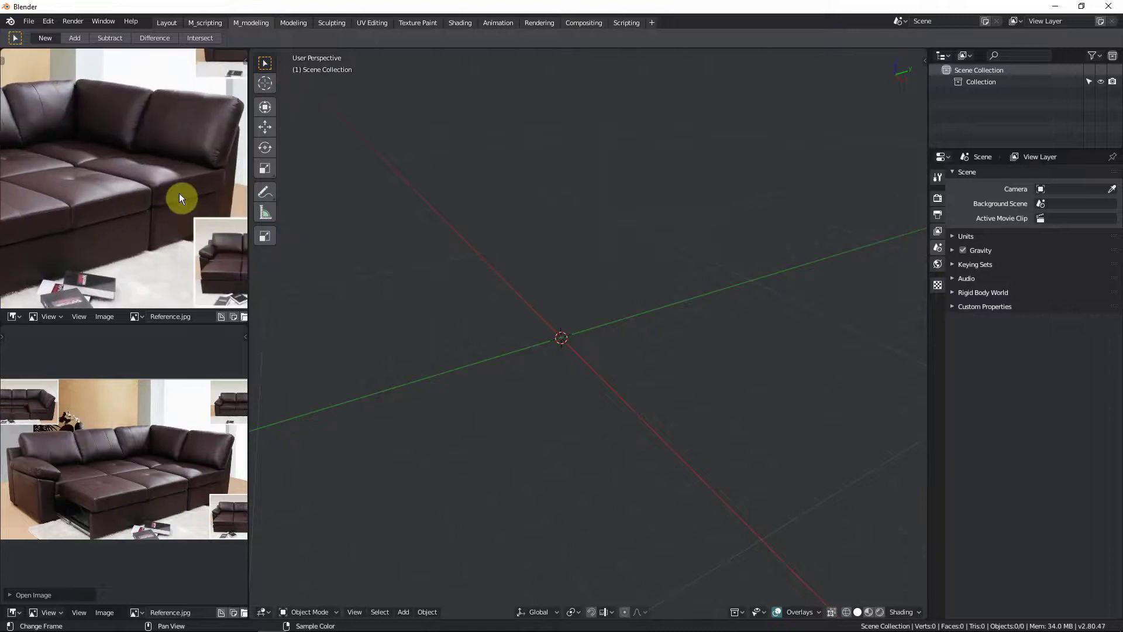
{"action": "scroll", "coordinate": [118, 215], "scroll_direction": "up", "scroll_amount": 3, "text": "ctrl"}
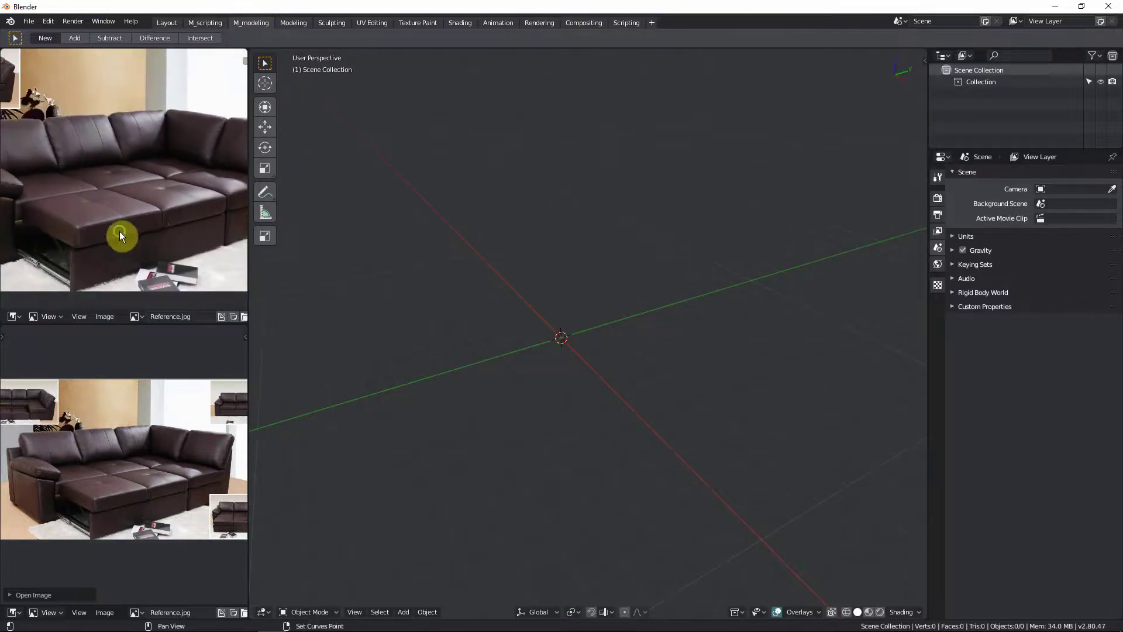
{"action": "scroll", "coordinate": [133, 217], "scroll_direction": "up", "scroll_amount": 1}
{"action": "scroll", "coordinate": [127, 193], "scroll_direction": "up", "scroll_amount": 1}
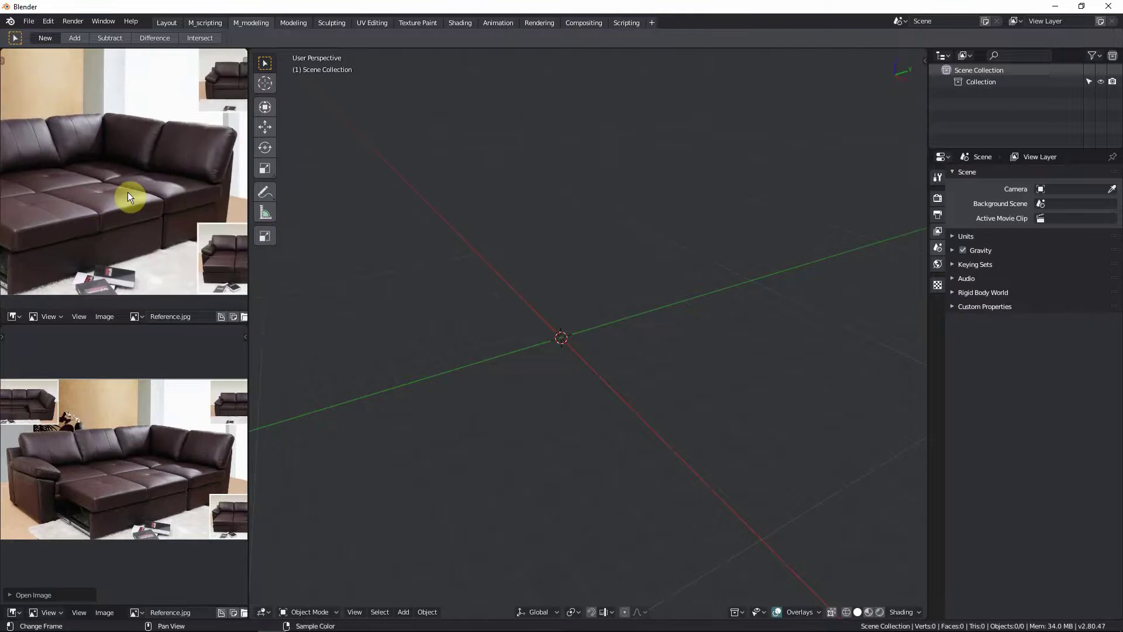
{"action": "scroll", "coordinate": [88, 229], "scroll_direction": "up", "scroll_amount": 2}
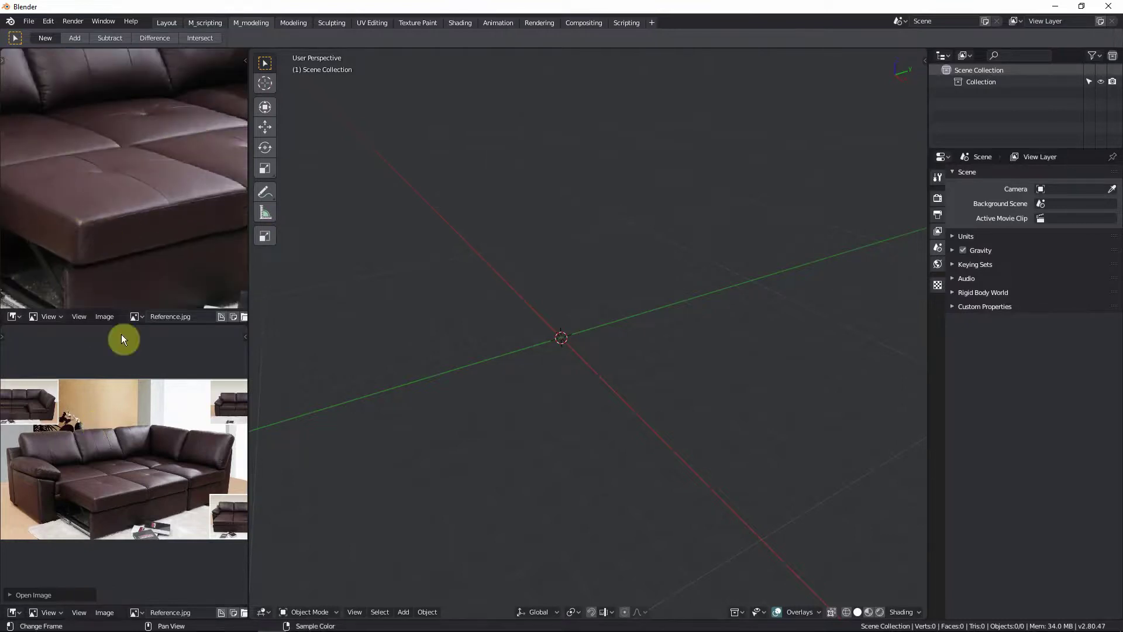
Step: Examine the reference's inset of the raised storage seat, along with the overall sofa and its armrest side
{"action": "scroll", "coordinate": [142, 420], "scroll_direction": "down", "scroll_amount": 2}
{"action": "middle_click_drag", "start_coordinate": [190, 469], "coordinate": [98, 420]}
{"action": "scroll", "coordinate": [123, 433], "scroll_direction": "up", "scroll_amount": 5}
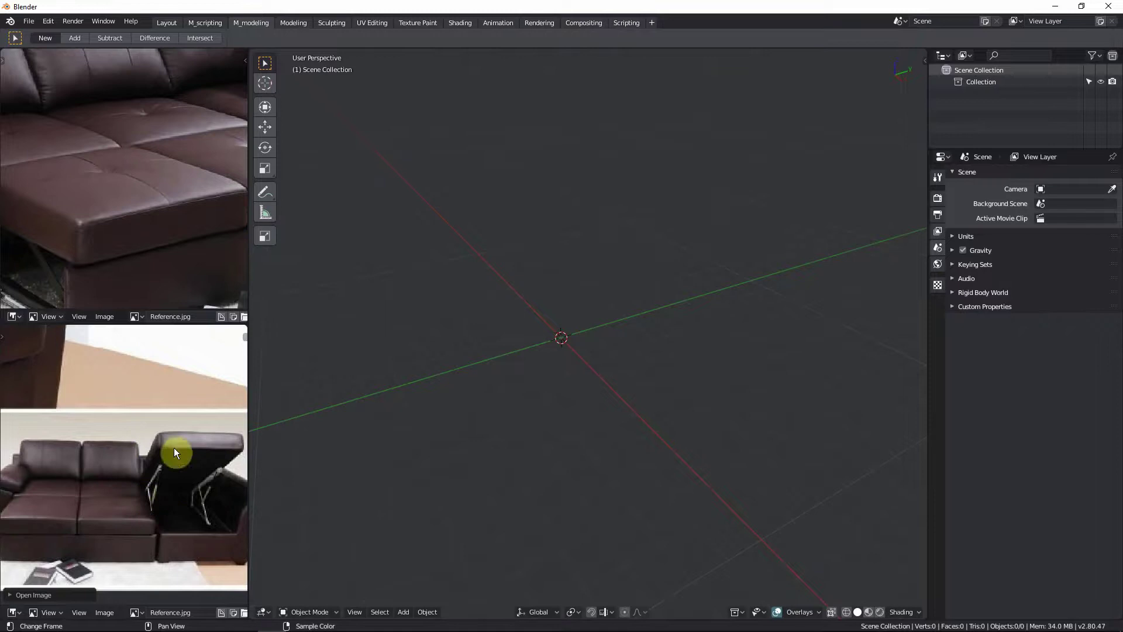
{"action": "scroll", "coordinate": [153, 507], "scroll_direction": "down", "scroll_amount": 3}
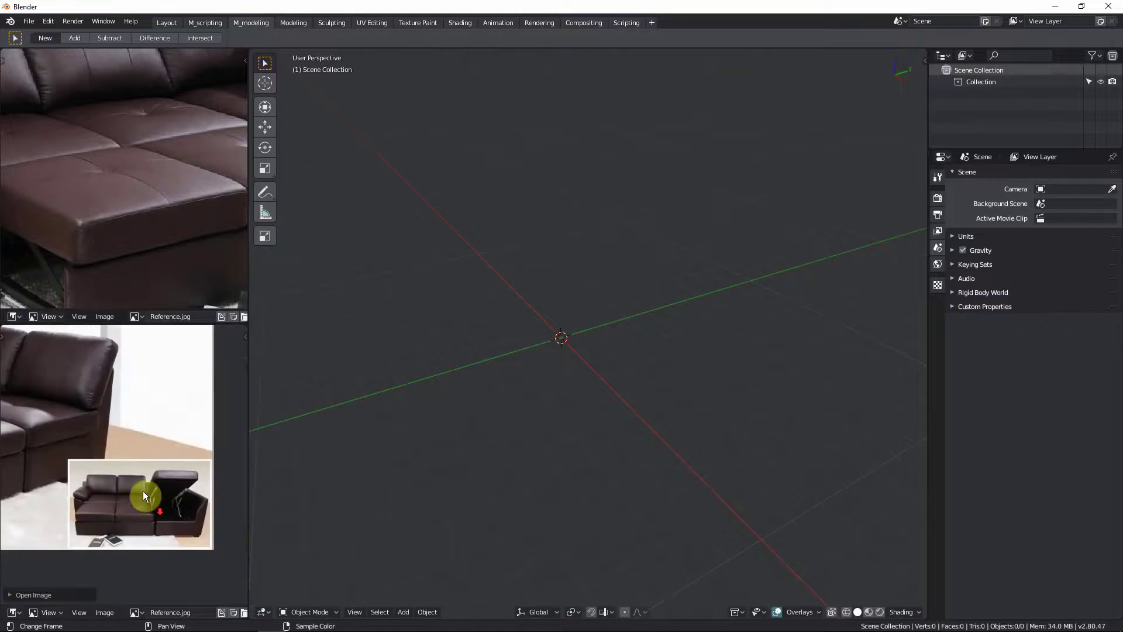
{"action": "mouse_move", "coordinate": [143, 491]}
{"action": "middle_mouse_down"}
{"action": "mouse_move", "coordinate": [76, 486]}
{"action": "mouse_move", "coordinate": [135, 490]}
{"action": "middle_mouse_up"}
{"action": "scroll", "coordinate": [135, 489], "scroll_direction": "up", "scroll_amount": 2}
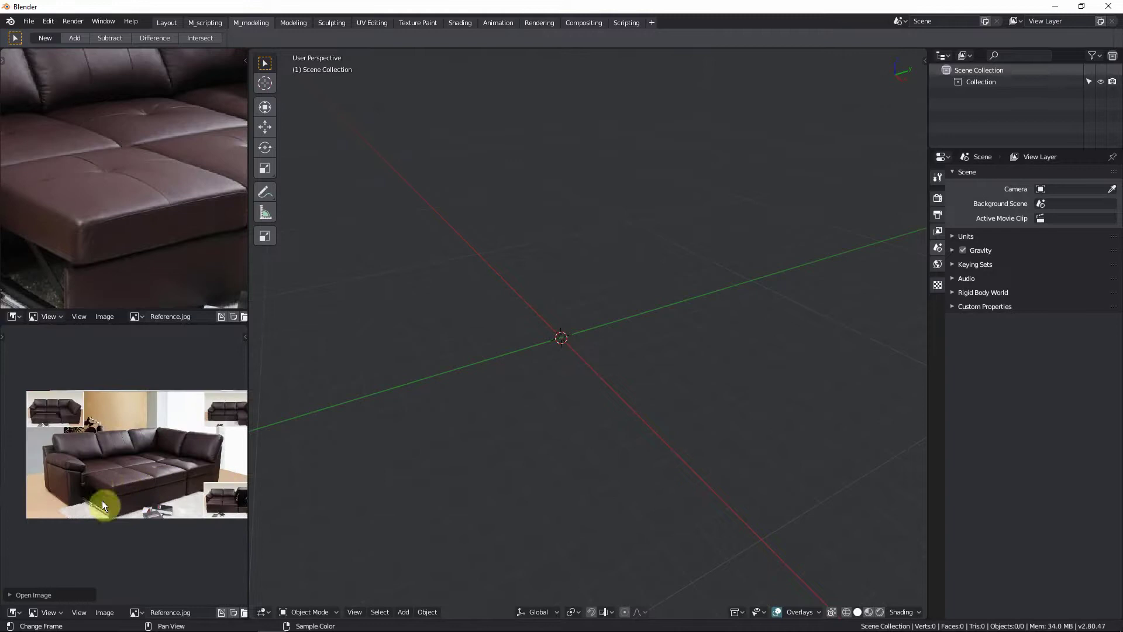
{"action": "scroll", "coordinate": [125, 495], "scroll_direction": "up", "scroll_amount": 2}
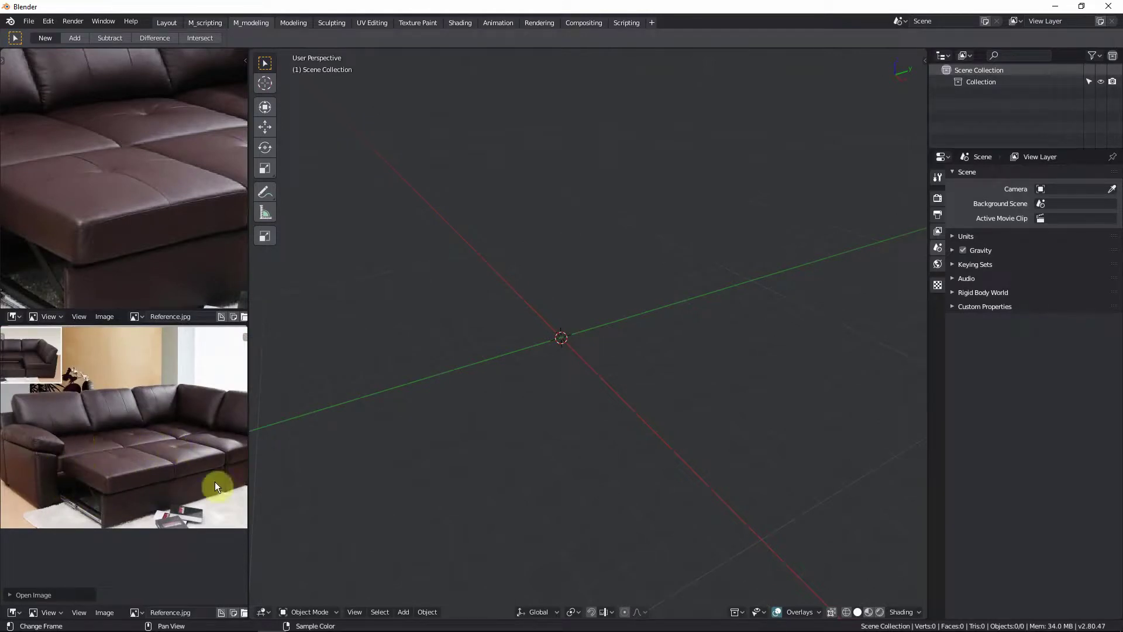
{"action": "scroll", "coordinate": [156, 349], "scroll_direction": "down", "scroll_amount": 3}
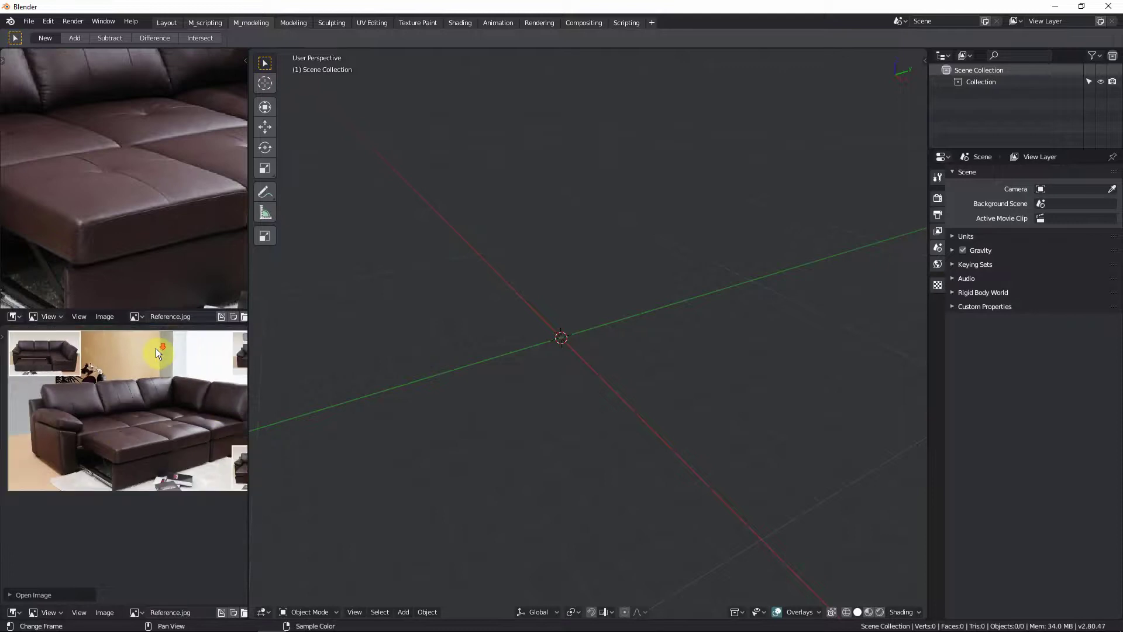
{"action": "scroll", "coordinate": [181, 373], "scroll_direction": "up", "scroll_amount": 3}
{"action": "scroll", "coordinate": [159, 387], "scroll_direction": "down", "scroll_amount": 2}
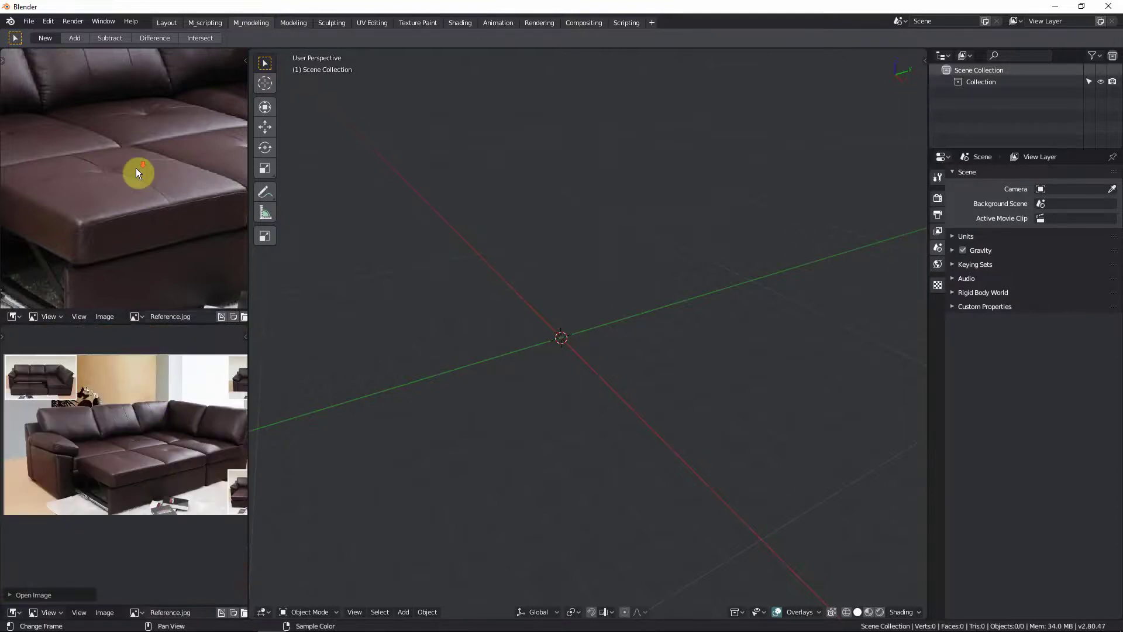
{"action": "scroll", "coordinate": [136, 167], "scroll_direction": "down", "scroll_amount": 5}
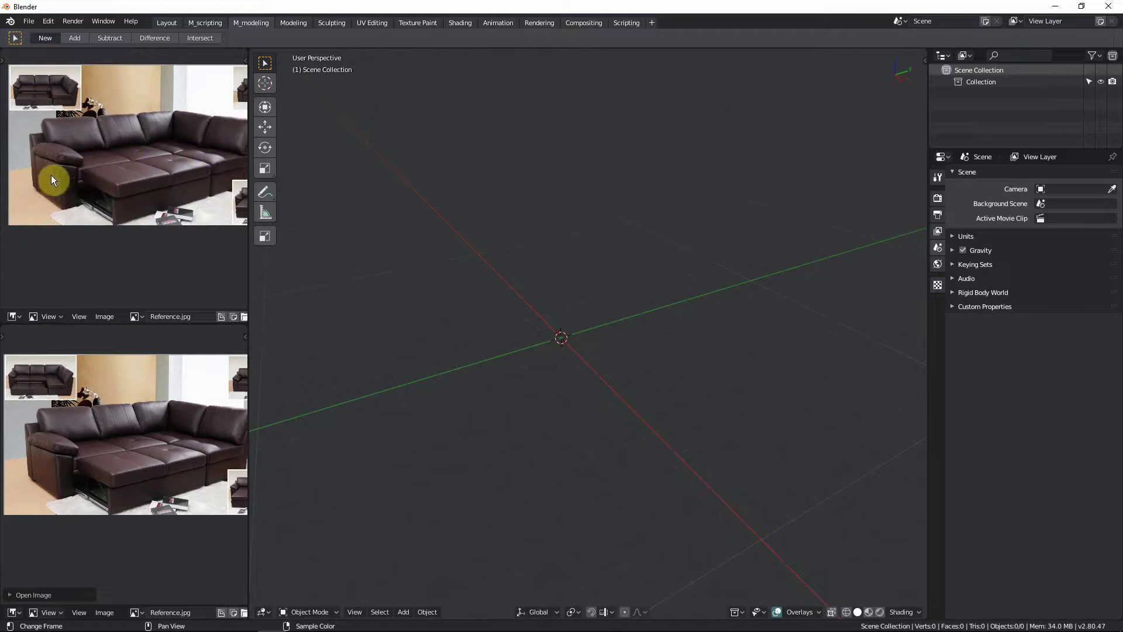
{"action": "scroll", "coordinate": [51, 174], "scroll_direction": "up", "scroll_amount": 2}
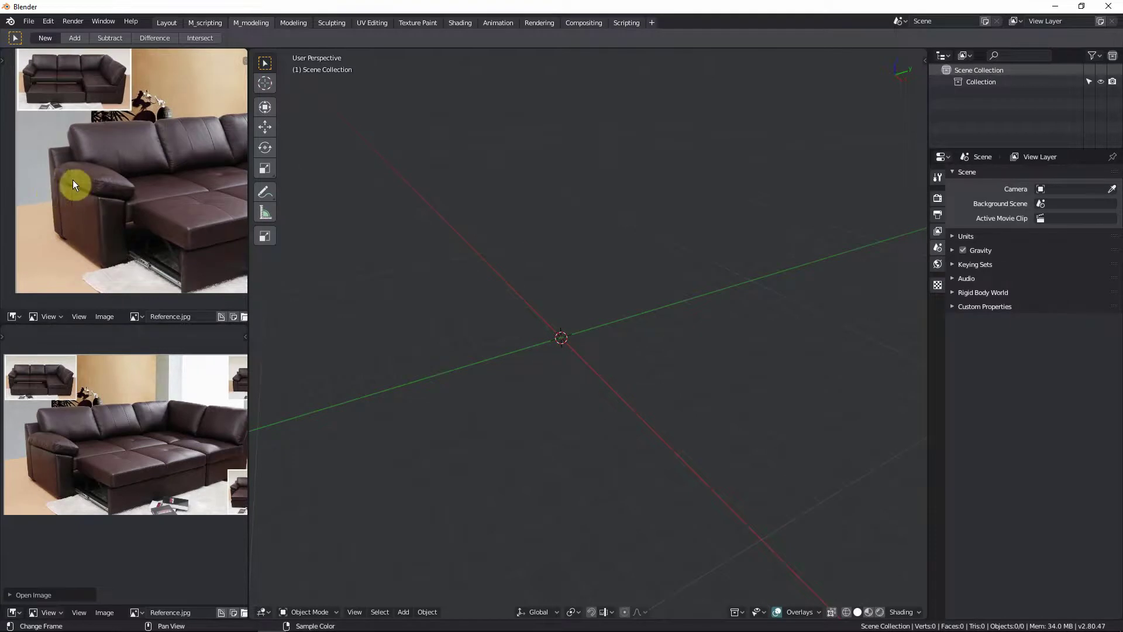
{"action": "scroll", "coordinate": [101, 165], "scroll_direction": "down", "scroll_amount": 2}
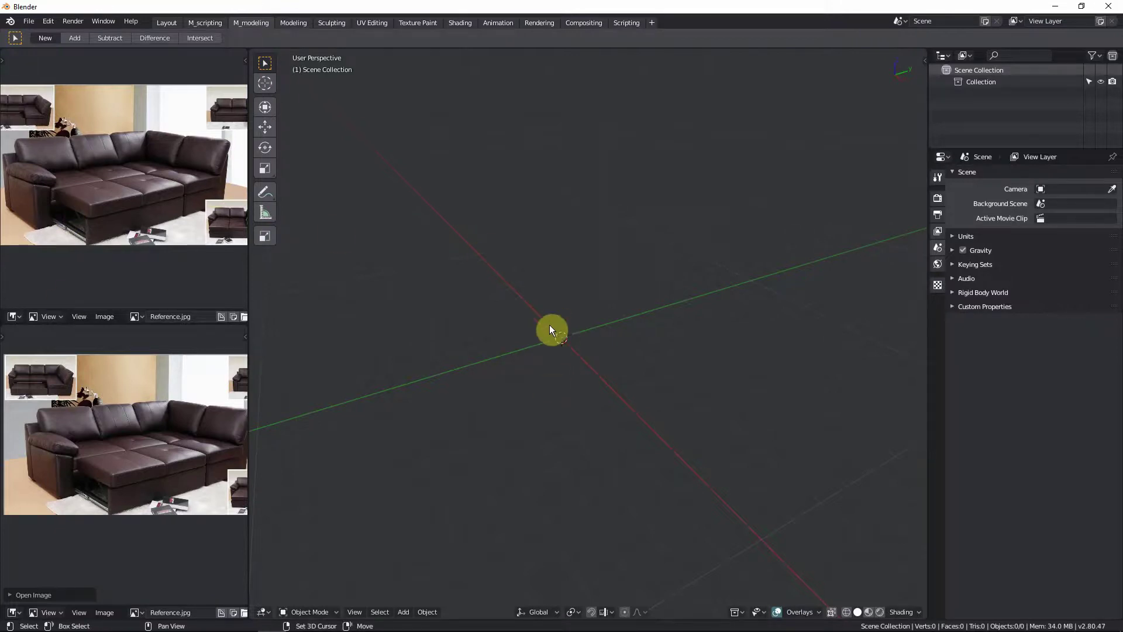
Step: Add a plane mesh at the world origin as the starting object
{"action": "key", "text": "shift+a"}
{"action": "mouse_move", "coordinate": [553, 351]}
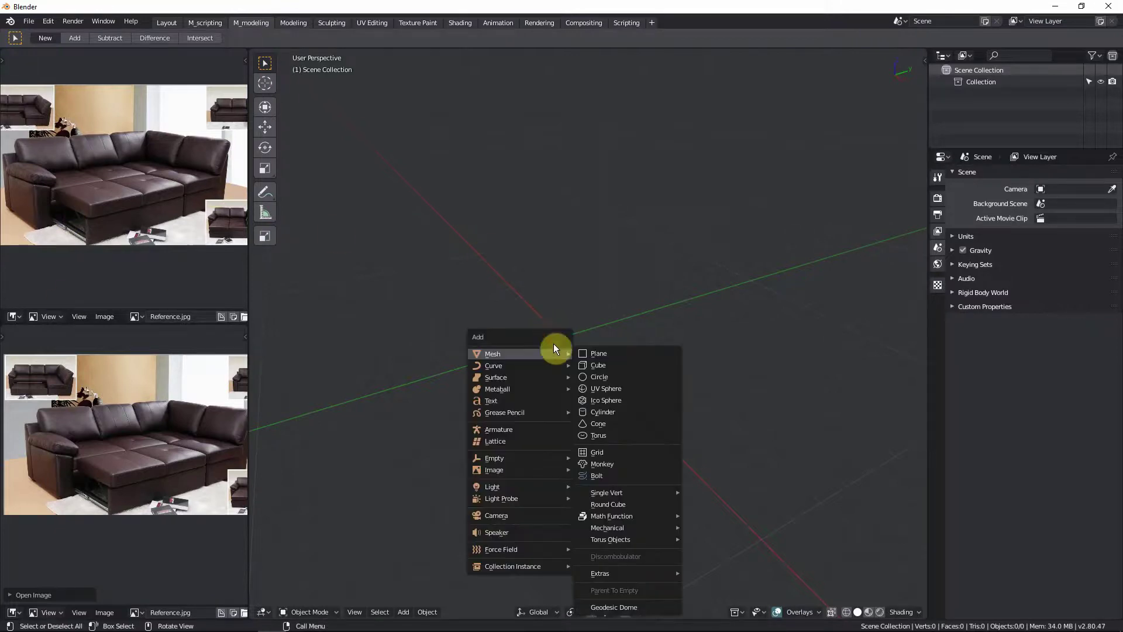
{"action": "left_click", "coordinate": [600, 358]}
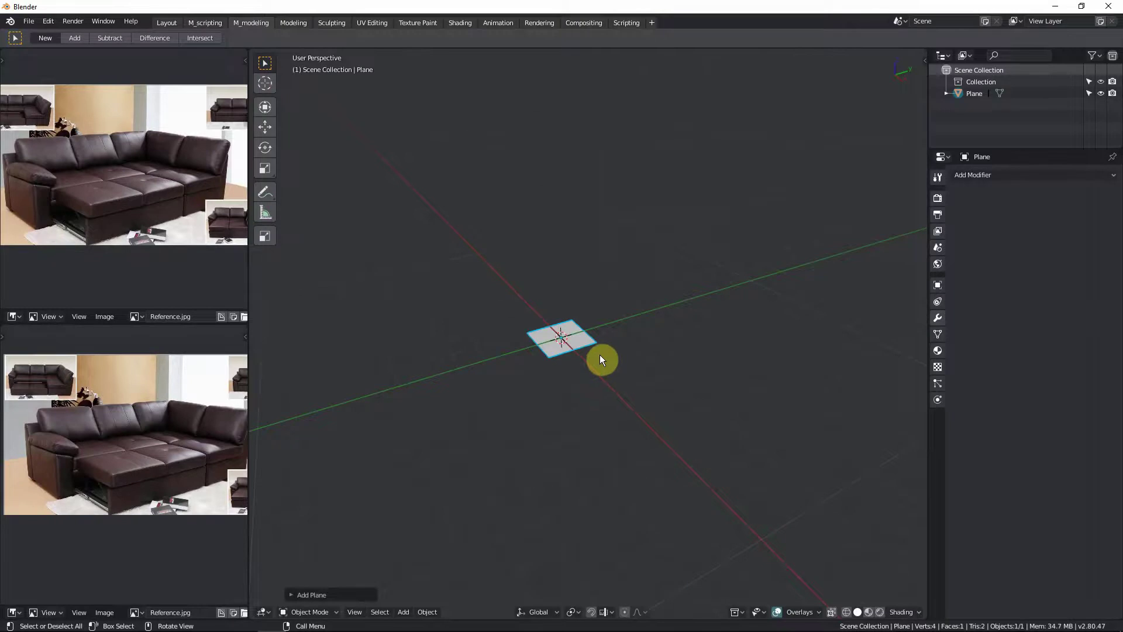
{"action": "scroll", "coordinate": [600, 332], "scroll_direction": "up", "scroll_amount": 3}
{"action": "middle_click_drag", "start_coordinate": [600, 332], "coordinate": [491, 360]}
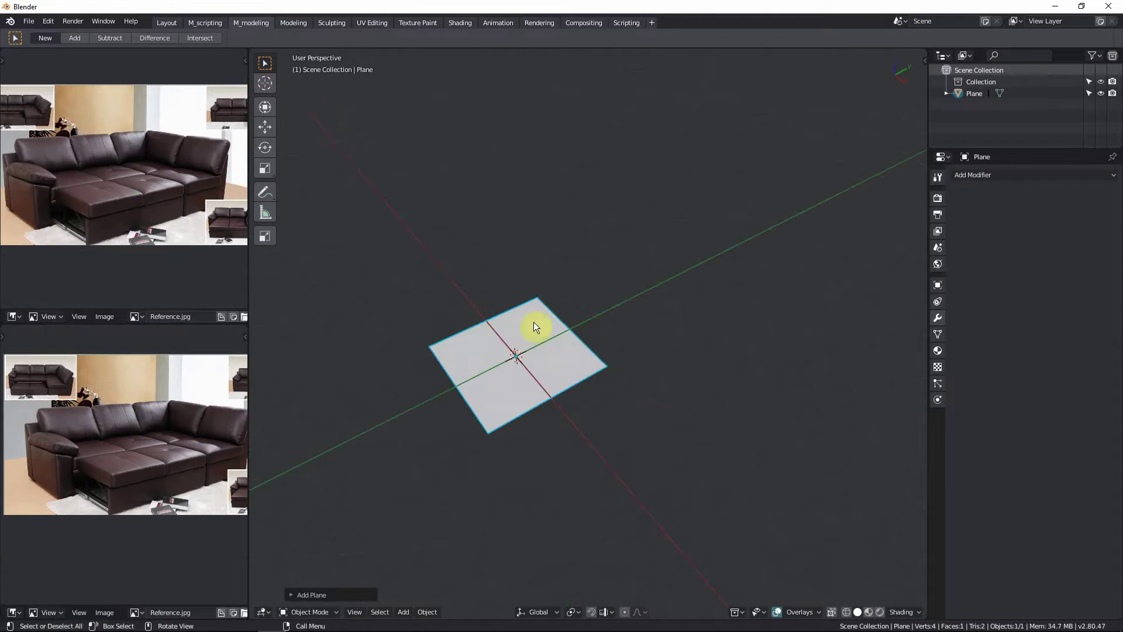
Step: Move the plane 1 m in the negative X direction so that one of its edges lies at the world origin
{"action": "middle_click_drag", "start_coordinate": [534, 323], "coordinate": [559, 351]}
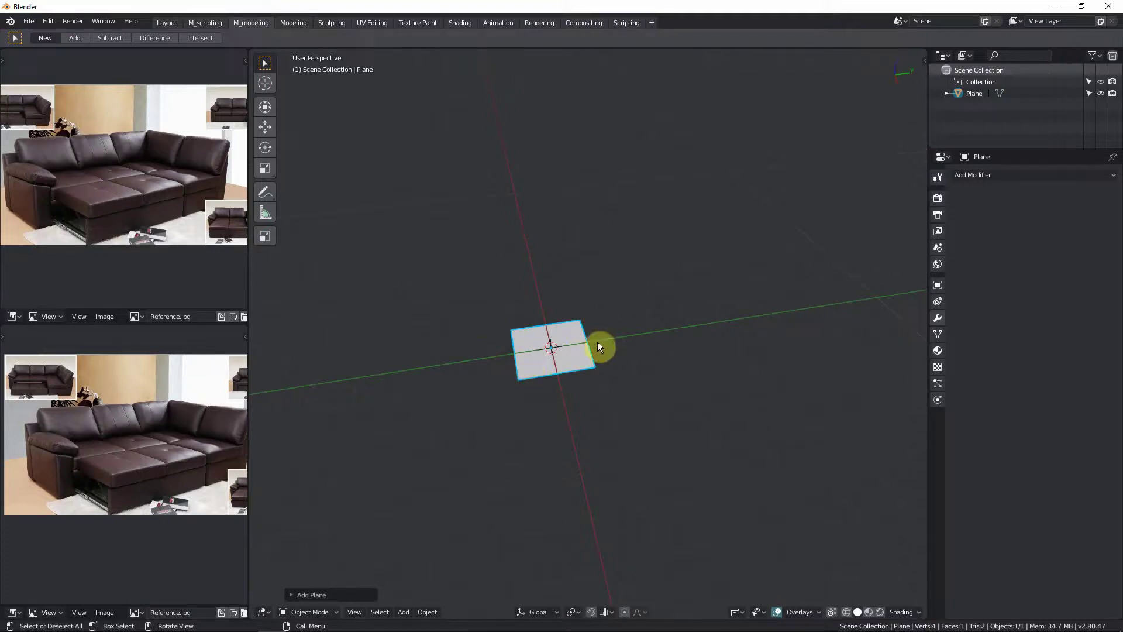
{"action": "scroll", "coordinate": [577, 351], "scroll_direction": "up", "scroll_amount": 2}
{"action": "key", "text": "KP_7"}
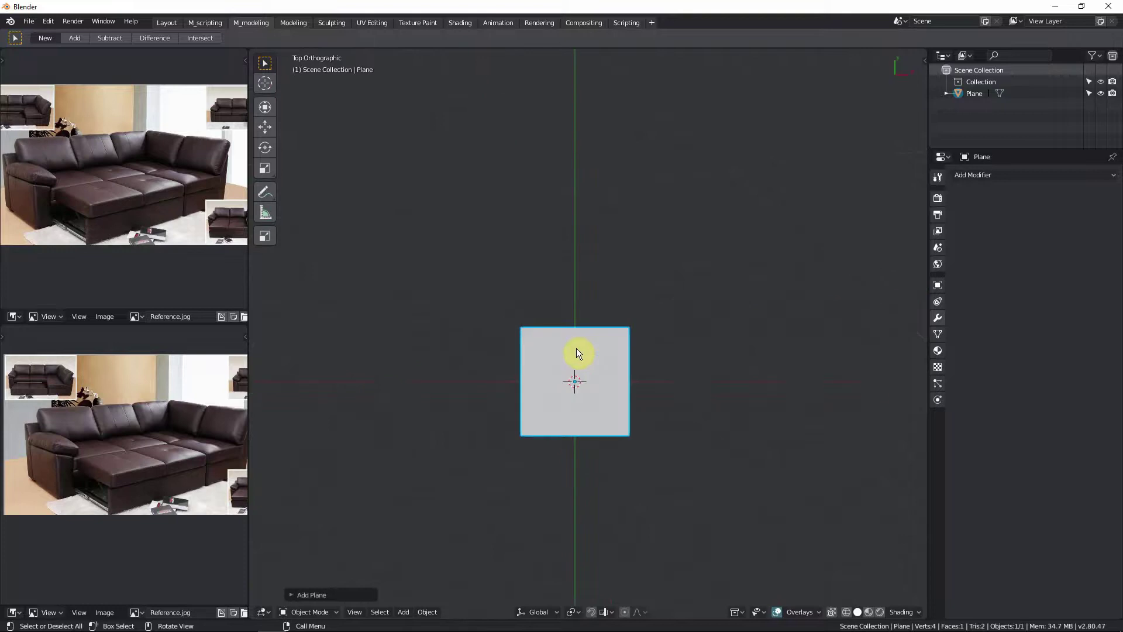
{"action": "key", "text": "KP_2"}
{"action": "key", "text": "KP_2"}
{"action": "key", "text": "KP_2"}
{"action": "key", "text": "KP_2"}
{"action": "key", "text": "KP_2"}
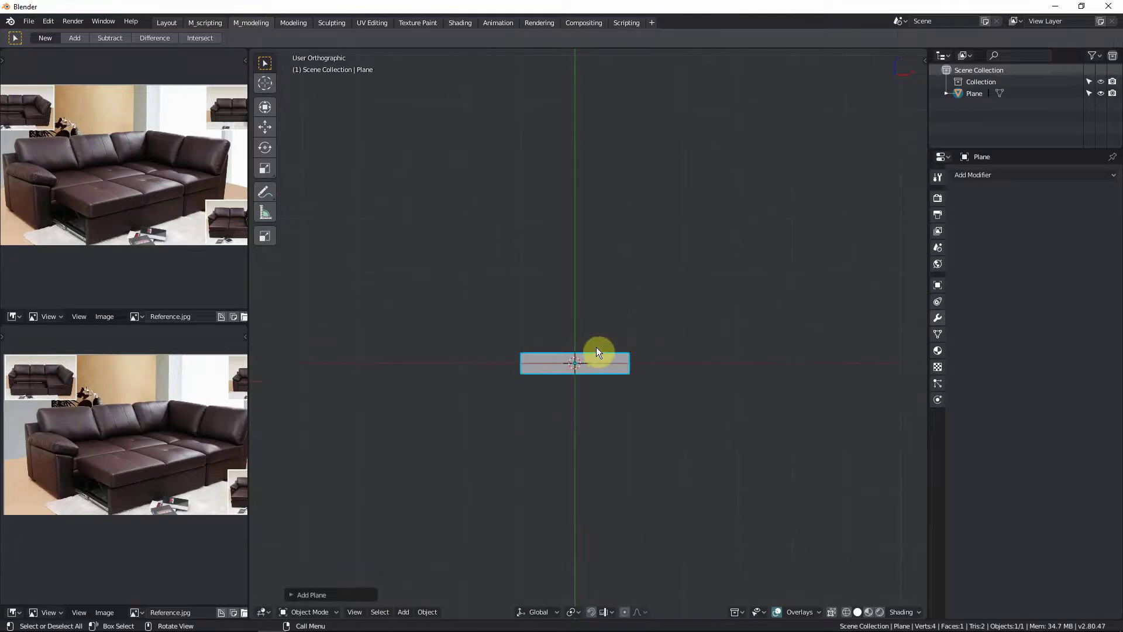
{"action": "key", "text": "KP_2"}
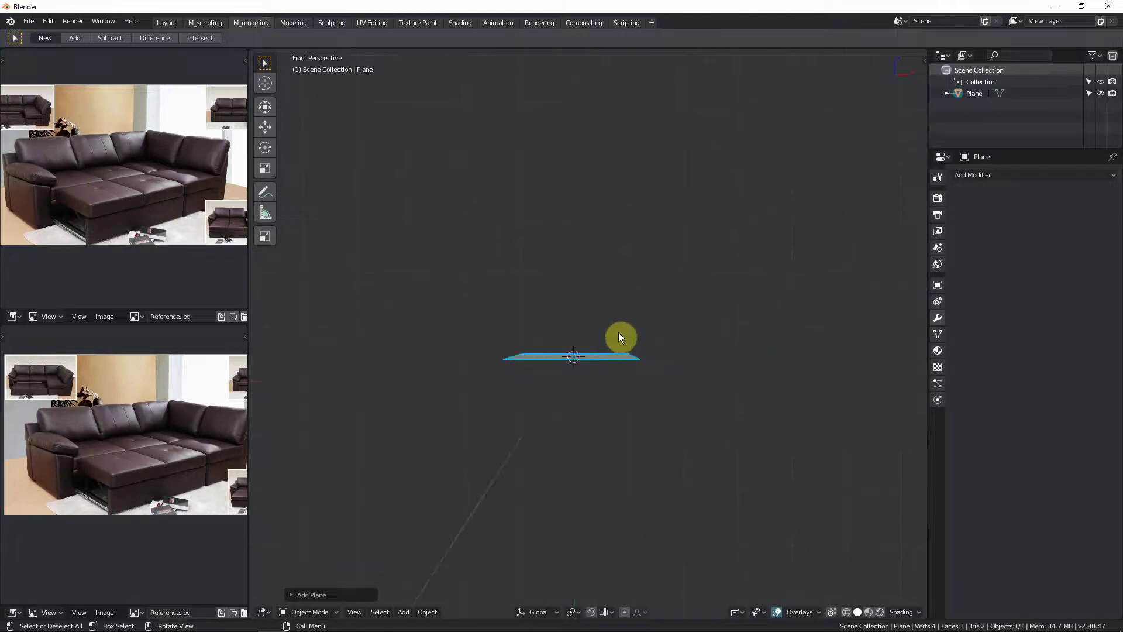
{"action": "key", "text": "KP_5"}
{"action": "scroll", "coordinate": [614, 337], "scroll_direction": "up", "scroll_amount": 3}
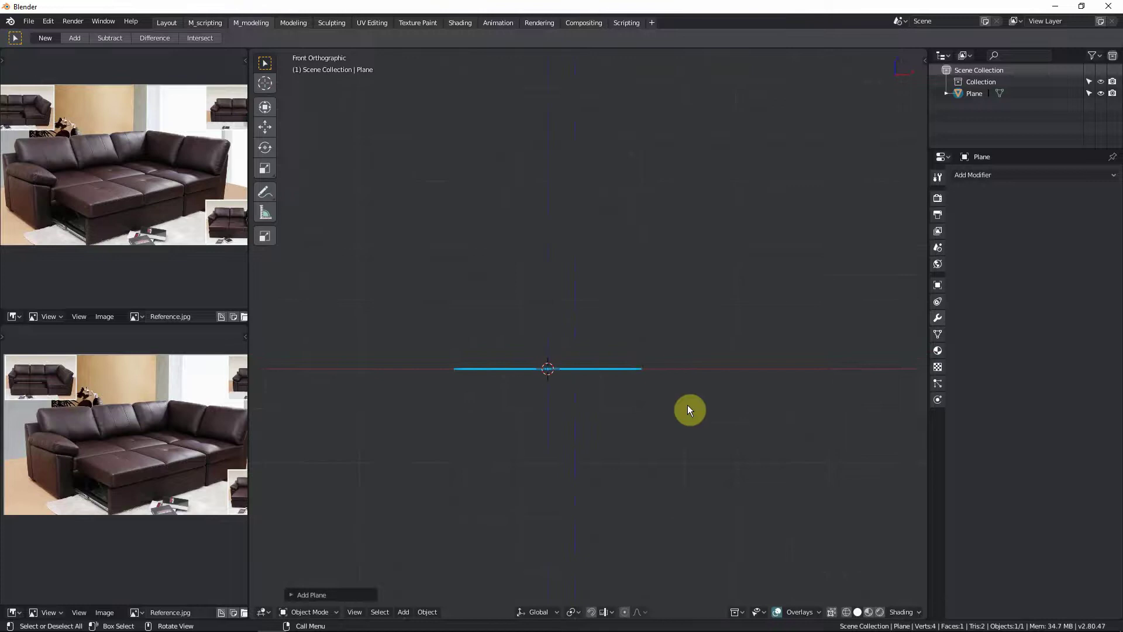
{"action": "key", "text": "g"}
{"action": "key", "text": "x"}
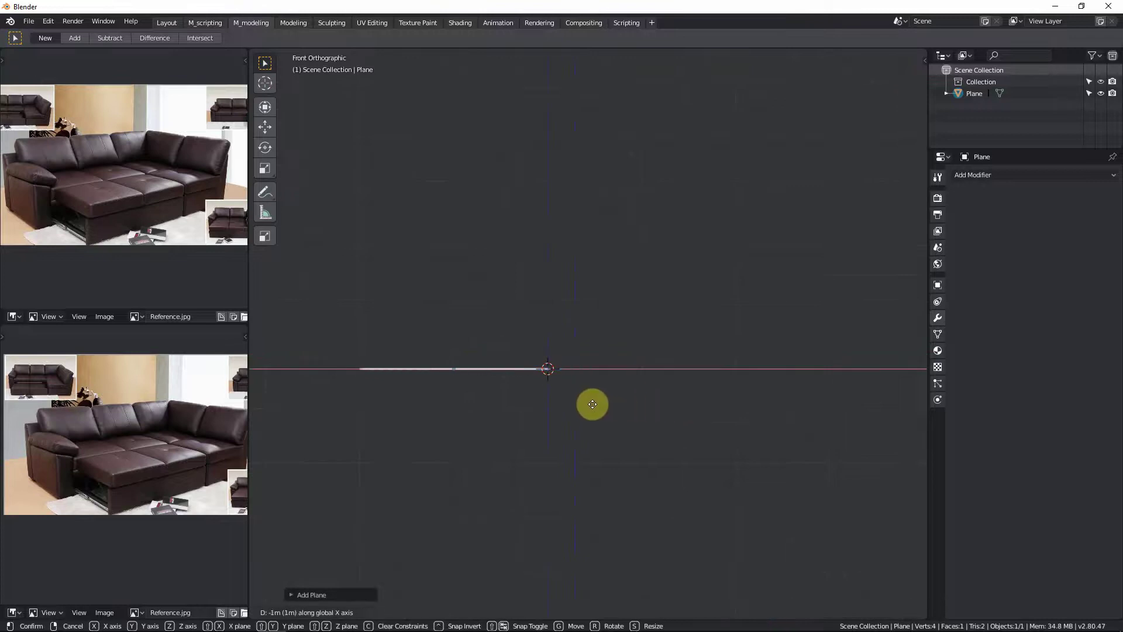
{"action": "left_click", "coordinate": [592, 404]}
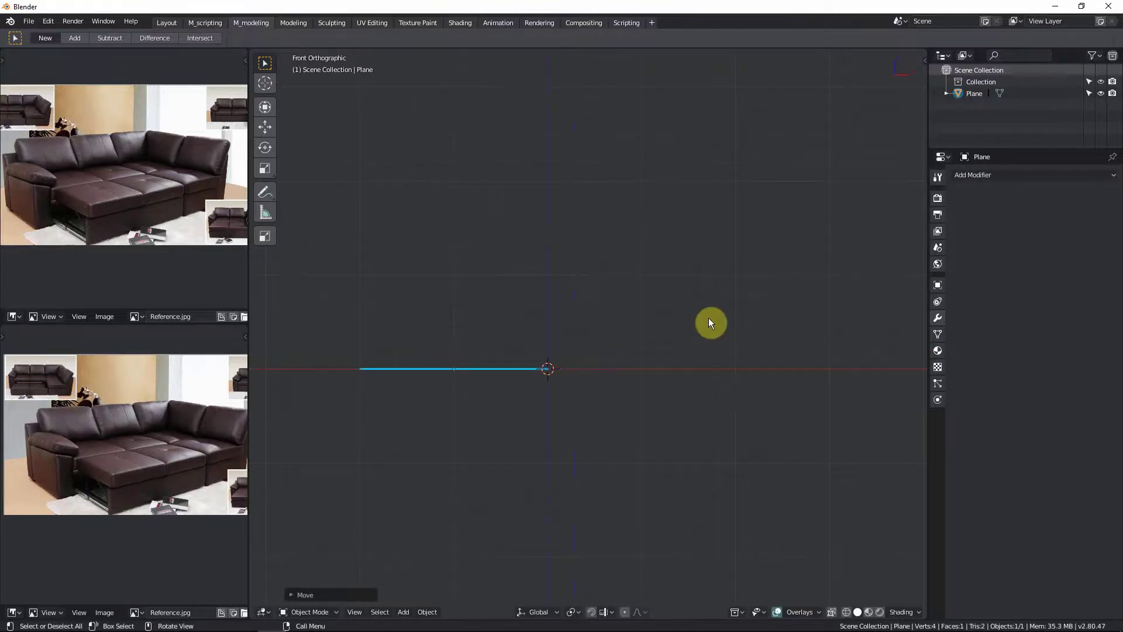
{"action": "key", "text": "n"}
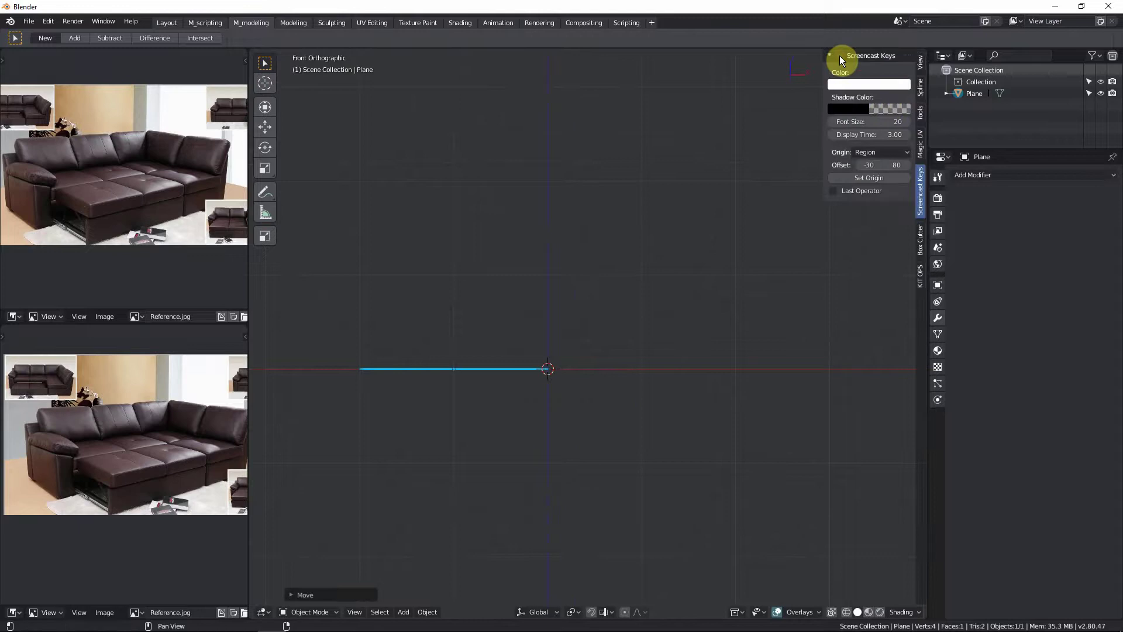
{"action": "middle_click_drag", "start_coordinate": [561, 340], "coordinate": [556, 369]}
{"action": "key", "text": "n"}
{"action": "key", "text": "KP_1"}
{"action": "scroll", "coordinate": [551, 326], "scroll_direction": "down", "scroll_amount": 3}
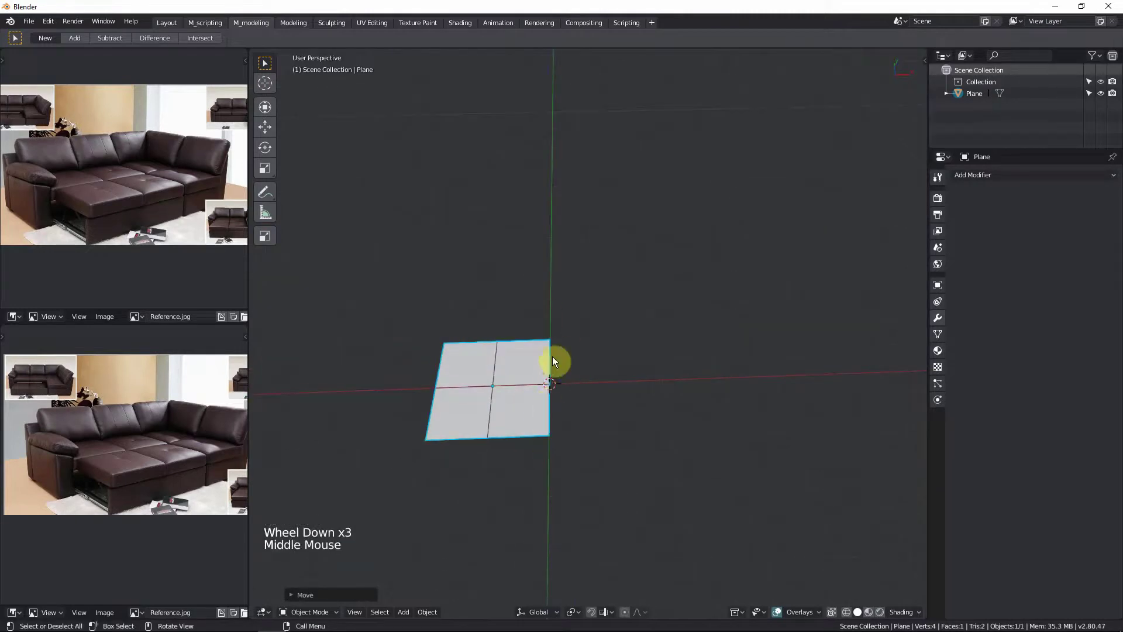
{"action": "scroll", "coordinate": [476, 372], "scroll_direction": "down", "scroll_amount": 1}
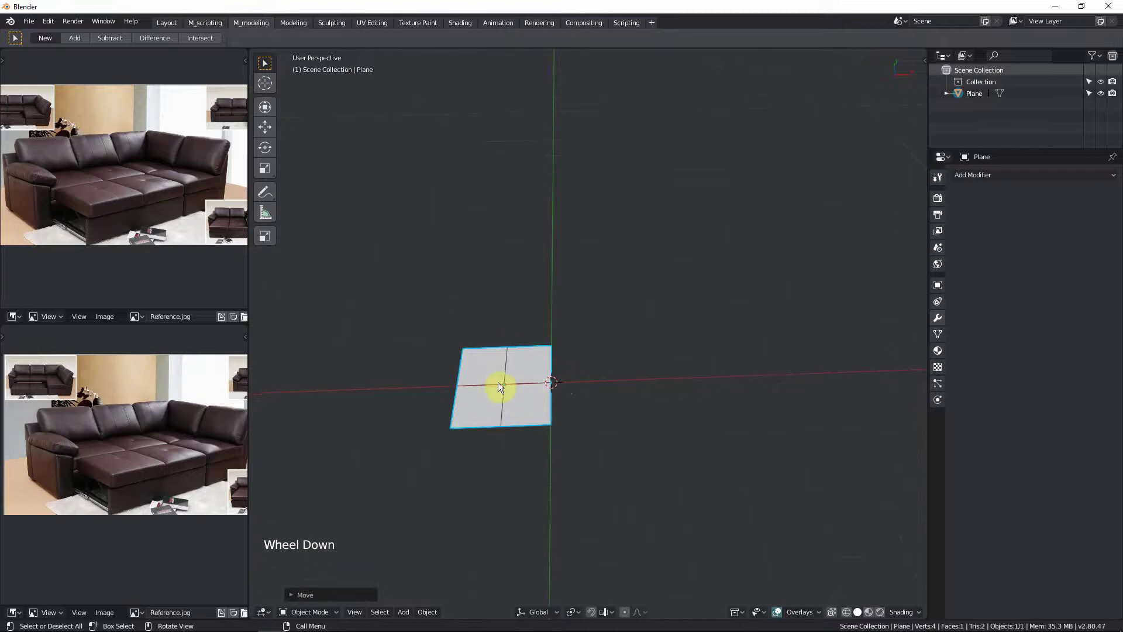
Step: Examine the armrest side and the layout of the seat sections in the reference photo
{"action": "scroll", "coordinate": [78, 174], "scroll_direction": "up", "scroll_amount": 3}
{"action": "middle_click_drag", "start_coordinate": [162, 219], "coordinate": [123, 215], "text": "shift"}
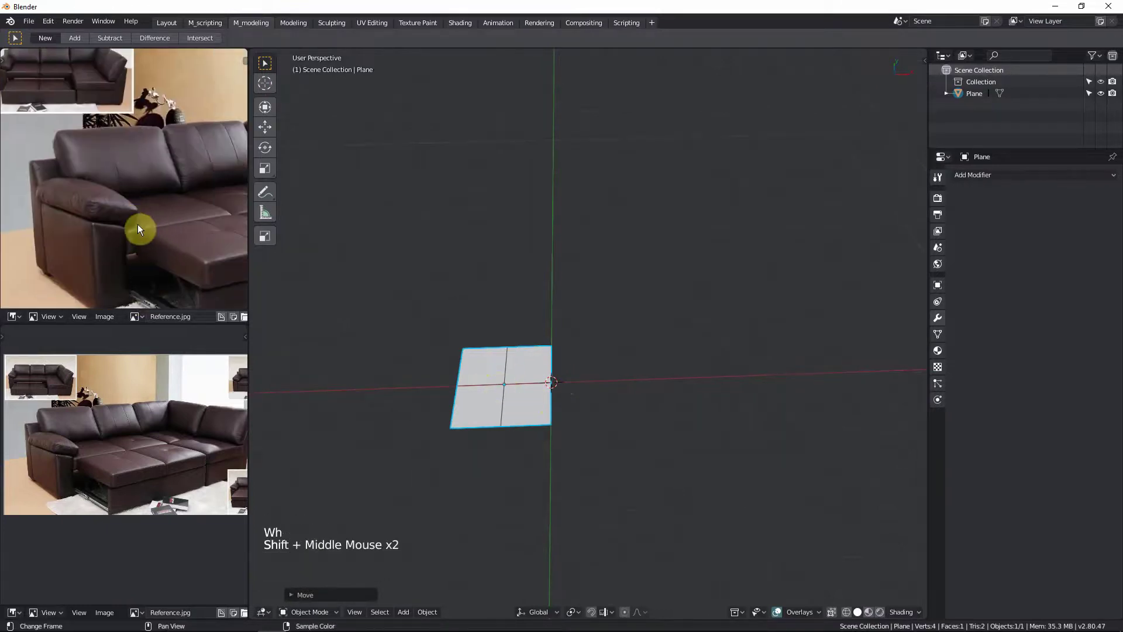
{"action": "scroll", "coordinate": [184, 223], "scroll_direction": "down", "scroll_amount": 3}
{"action": "middle_click_drag", "start_coordinate": [184, 222], "coordinate": [101, 229], "text": "shift"}
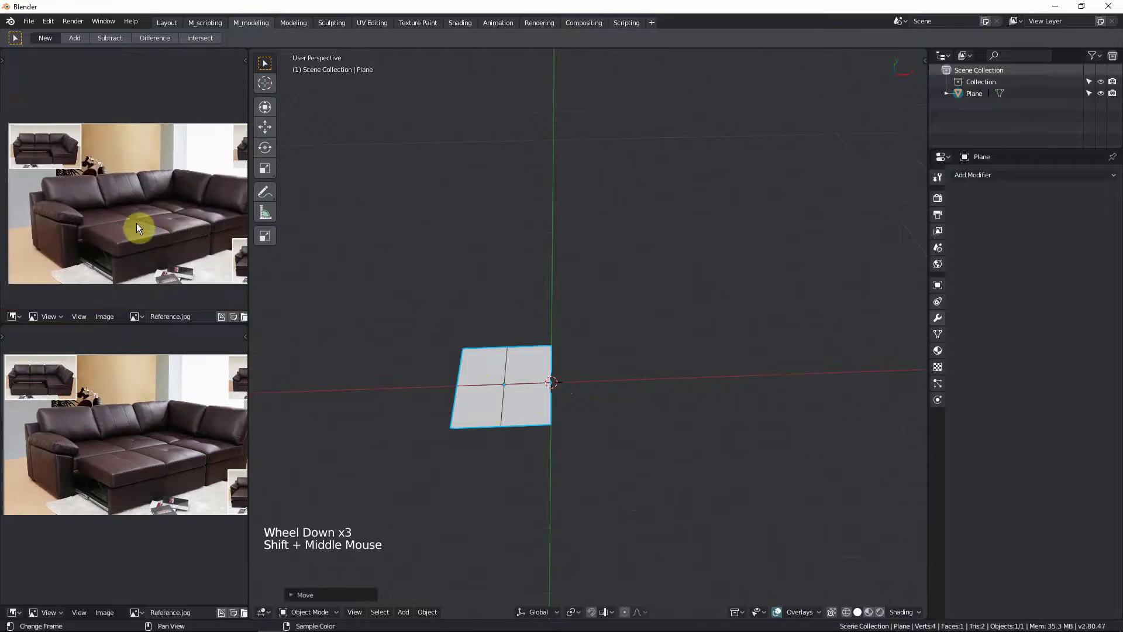
{"action": "middle_click_drag", "start_coordinate": [336, 325], "coordinate": [366, 325], "text": "shift"}
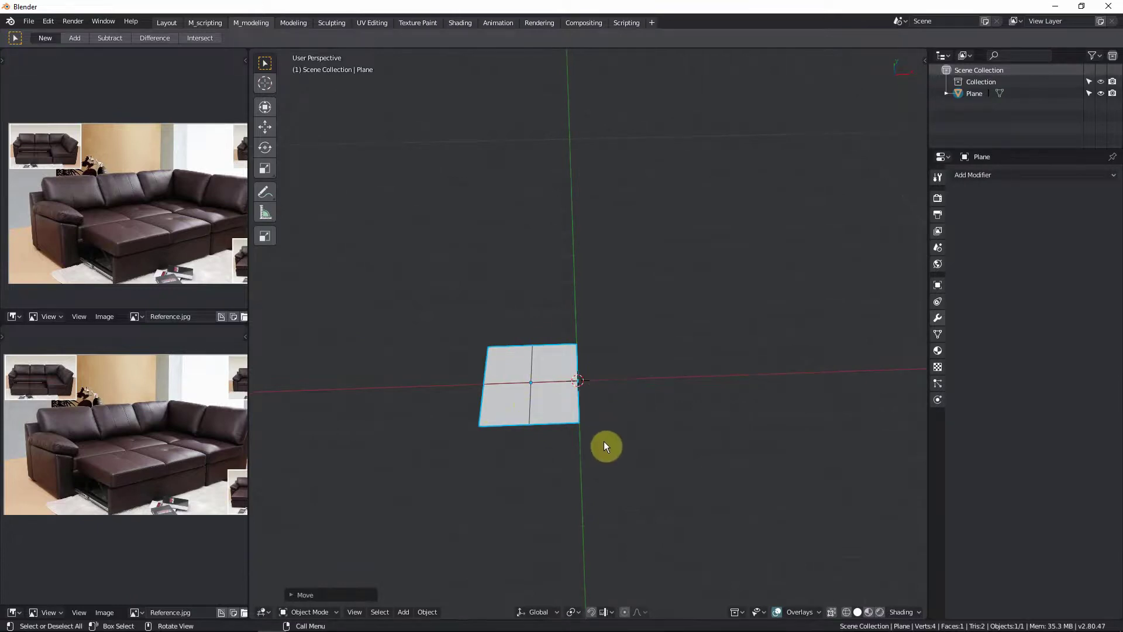
{"action": "middle_click_drag", "start_coordinate": [604, 422], "coordinate": [624, 406], "text": "shift"}
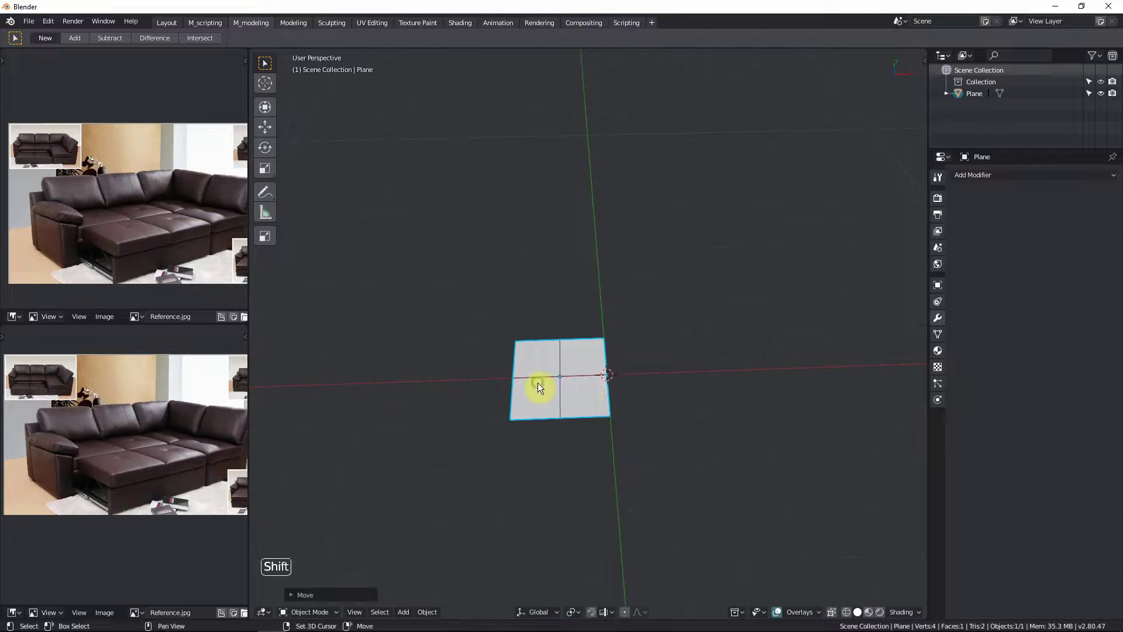
{"action": "middle_click_drag", "start_coordinate": [537, 384], "coordinate": [586, 389], "text": "shift"}
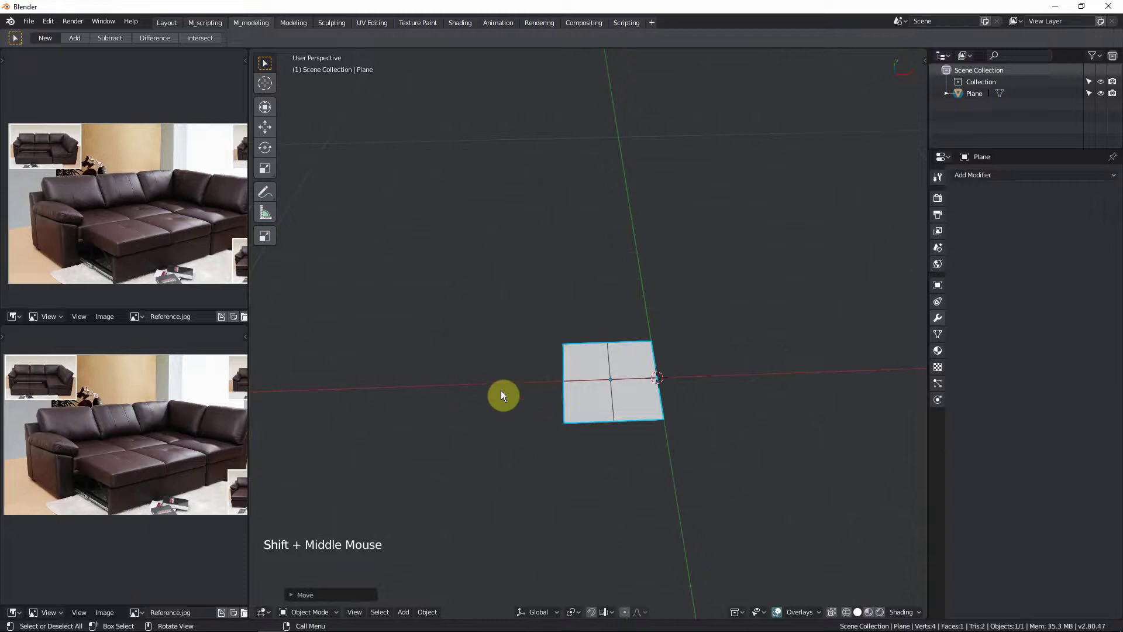
Step: Extrude the plane's outer edge in the negative X direction by one plane width to form a second seat section
{"action": "key", "text": "Tab"}
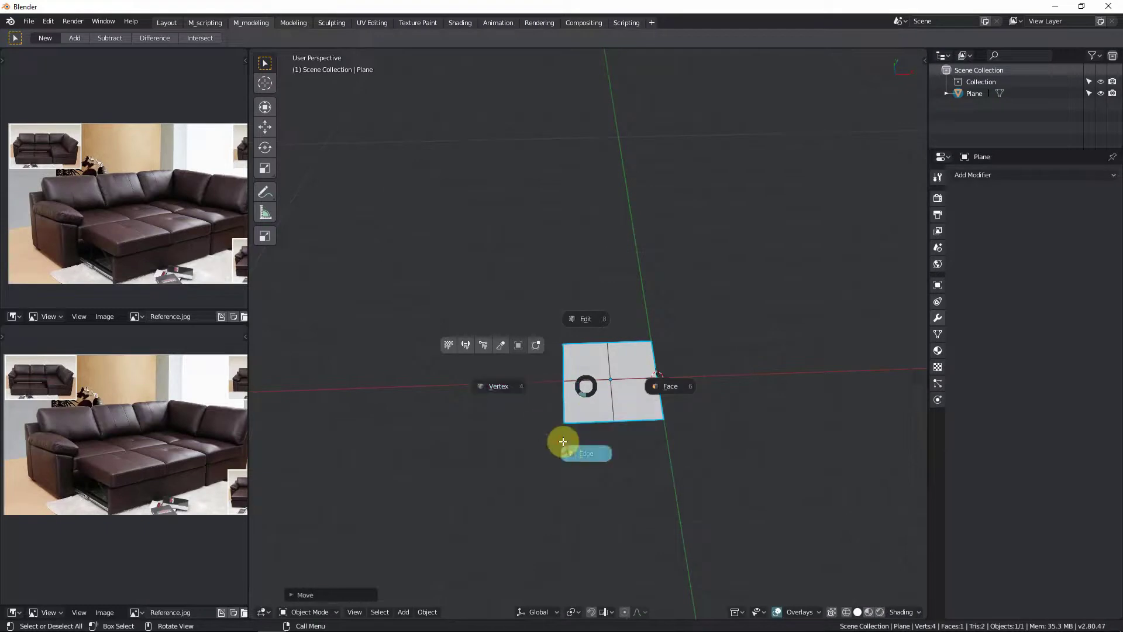
{"action": "left_click", "coordinate": [562, 441]}
{"action": "left_click", "coordinate": [561, 381], "text": "alt"}
{"action": "key", "text": "e"}
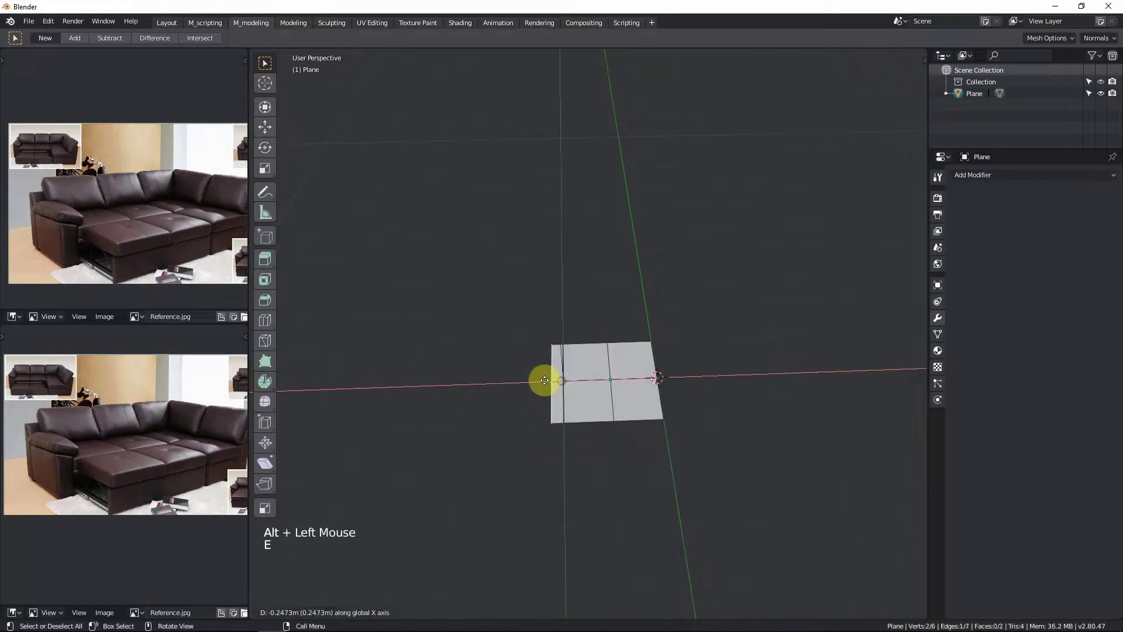
{"action": "left_click", "coordinate": [481, 380]}
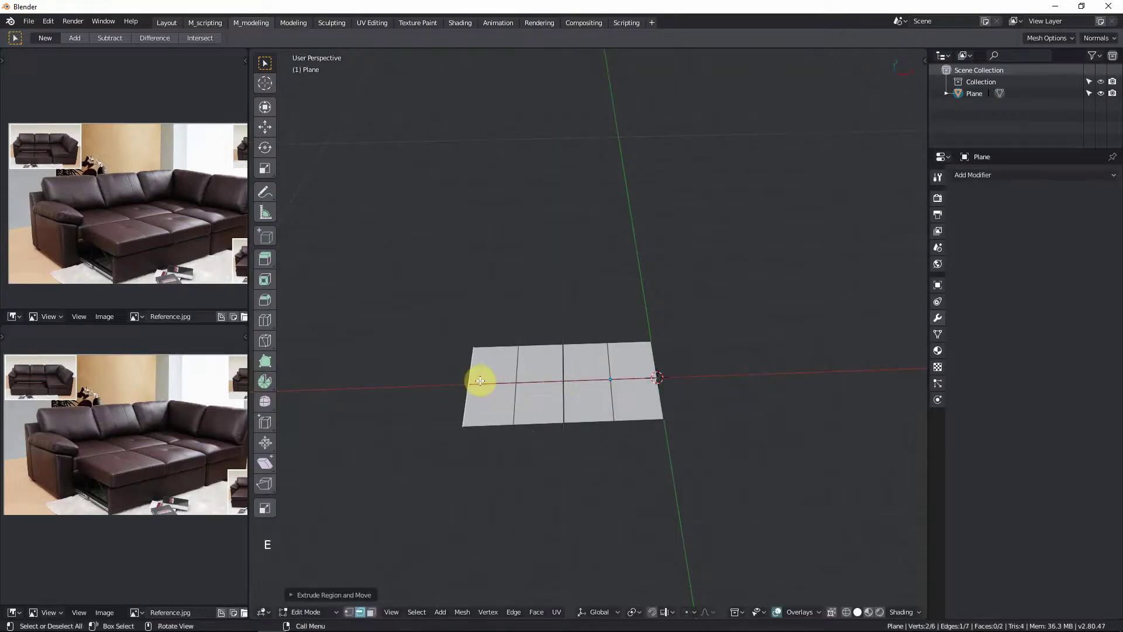
Step: Extrude the edge at the world origin in the positive X direction by one plane width for the corner section
{"action": "middle_click_drag", "start_coordinate": [519, 405], "coordinate": [531, 396], "text": "shift"}
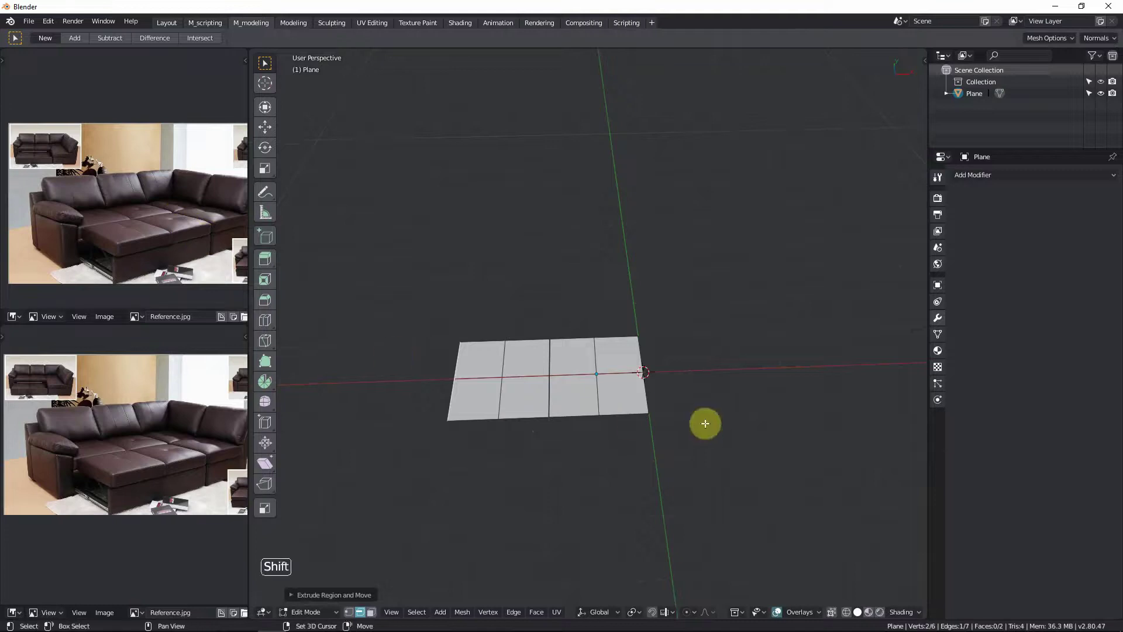
{"action": "middle_click_drag", "start_coordinate": [704, 424], "coordinate": [559, 374], "text": "shift"}
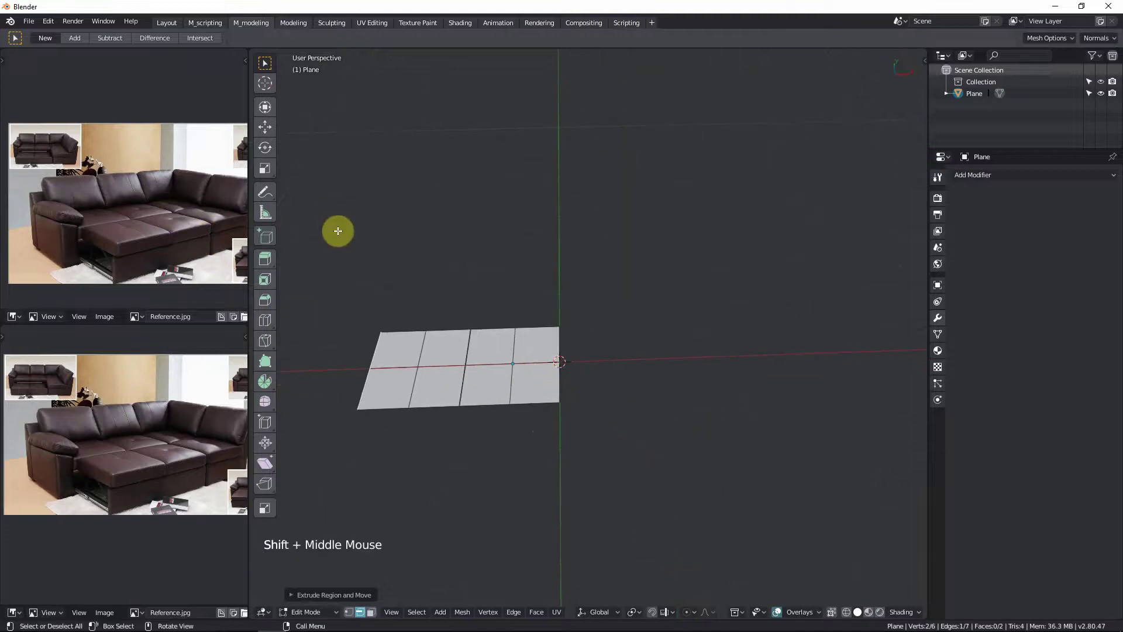
{"action": "left_click", "coordinate": [568, 344], "text": "alt"}
{"action": "key", "text": "e"}
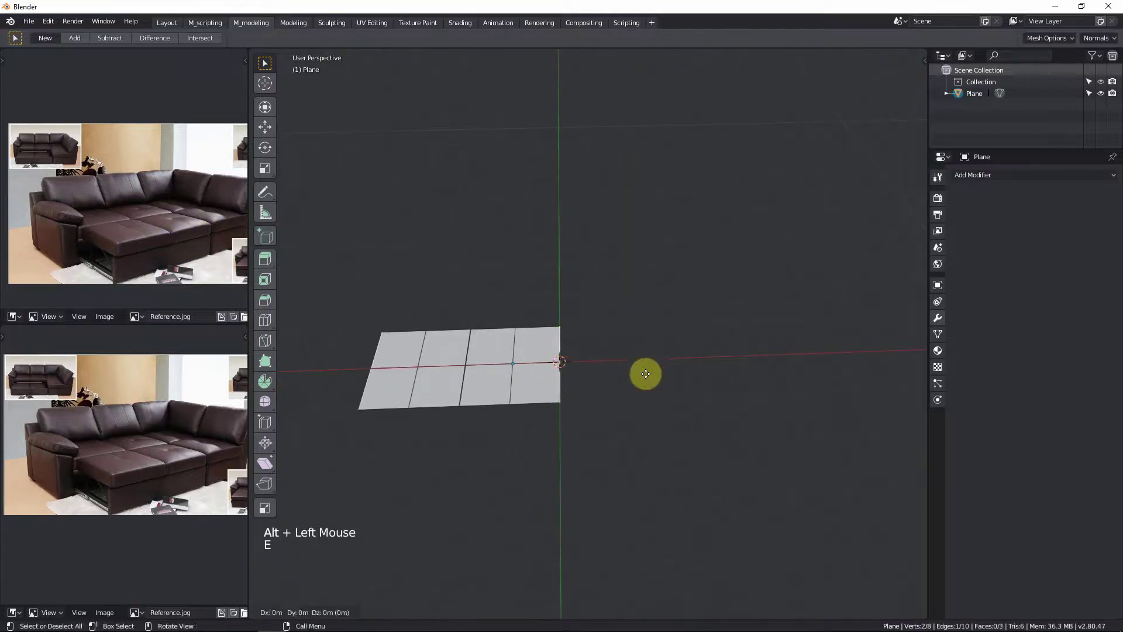
{"action": "left_click", "coordinate": [695, 362], "text": "ctrl"}
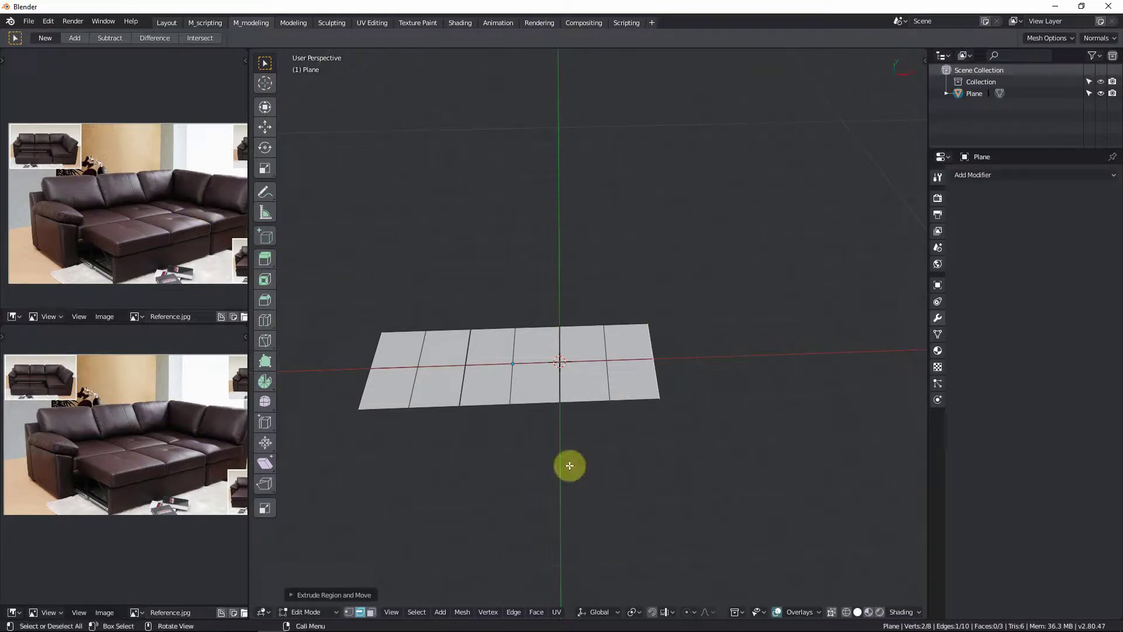
Step: Extrude the corner section's front edge in the negative Y direction by one section length to make the layout L-shaped
{"action": "left_click", "coordinate": [591, 405]}
{"action": "scroll", "coordinate": [627, 437], "scroll_direction": "down", "scroll_amount": 2}
{"action": "middle_click_drag", "start_coordinate": [626, 437], "coordinate": [678, 429]}
{"action": "key", "text": "e"}
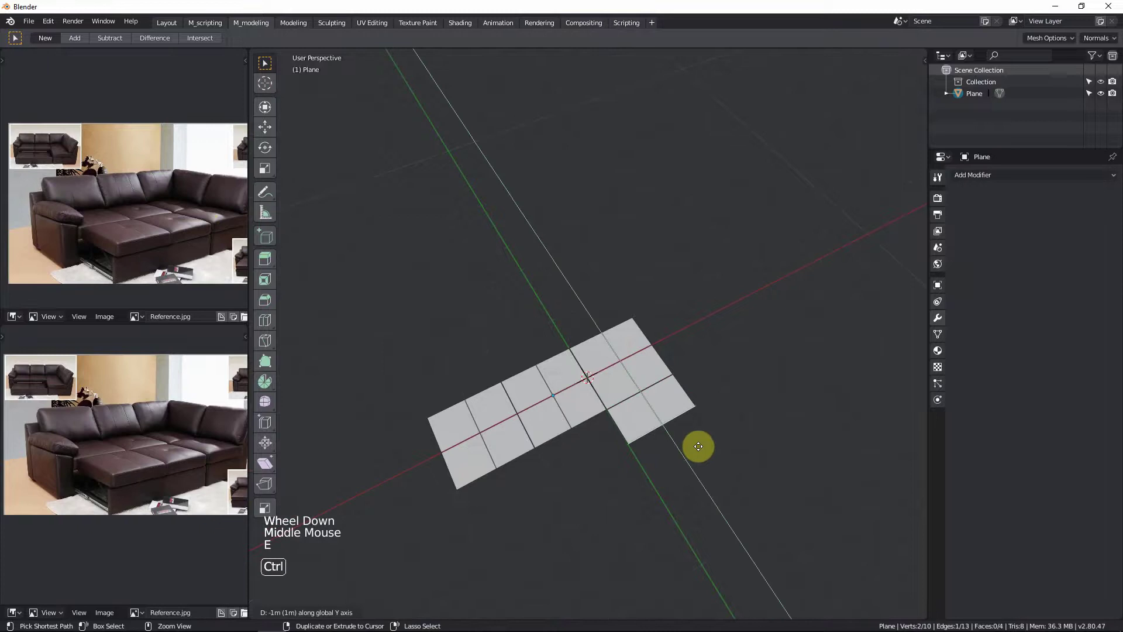
{"action": "left_click", "coordinate": [720, 471], "text": "ctrl"}
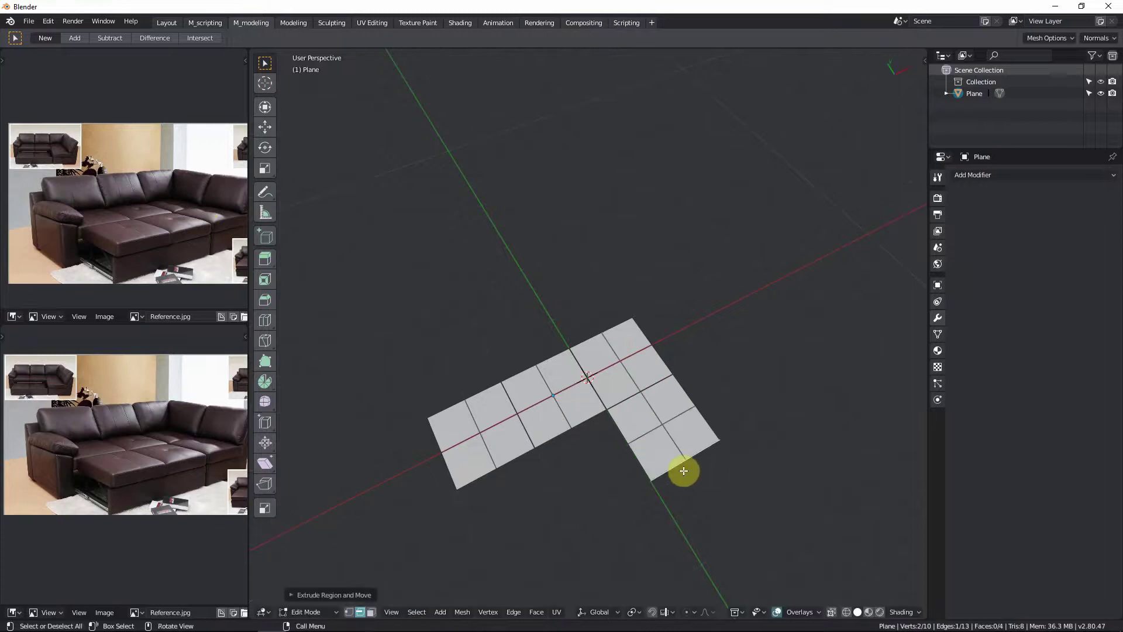
Step: Extrude all faces of the L-shaped layout upward by 0.6 m to form the sofa base
{"action": "middle_click_drag", "start_coordinate": [210, 310], "coordinate": [226, 234], "text": "shift"}
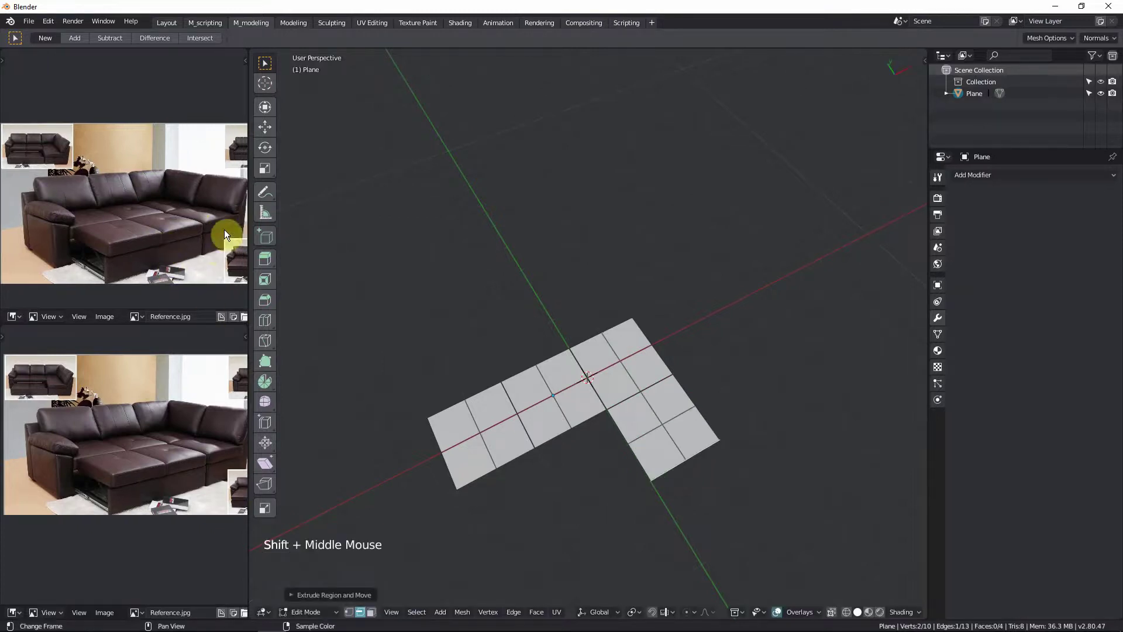
{"action": "middle_click_drag", "start_coordinate": [647, 378], "coordinate": [700, 330]}
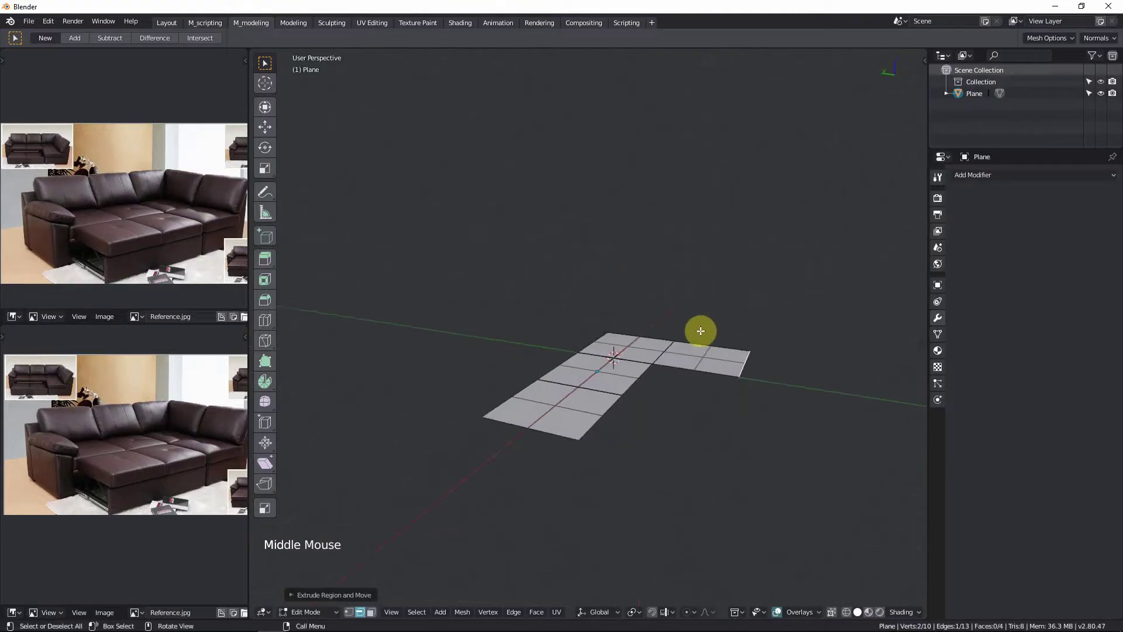
{"action": "key", "text": "KP_1"}
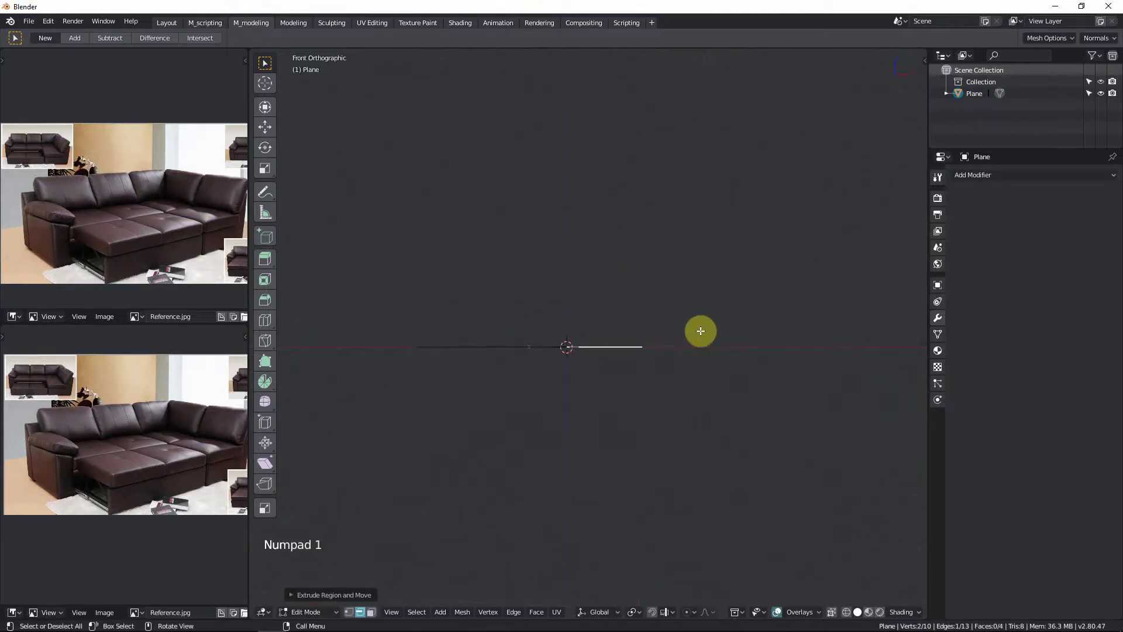
{"action": "key", "text": "a"}
{"action": "scroll", "coordinate": [552, 326], "scroll_direction": "up", "scroll_amount": 4}
{"action": "middle_click_drag", "start_coordinate": [586, 337], "coordinate": [661, 340], "text": "shift"}
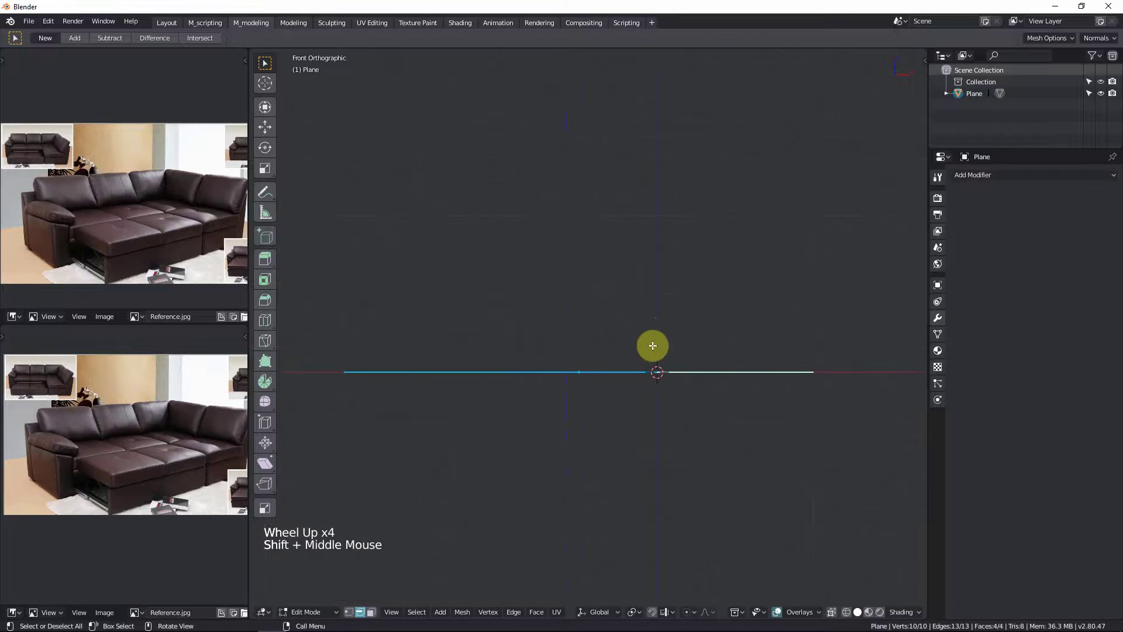
{"action": "key", "text": "e"}
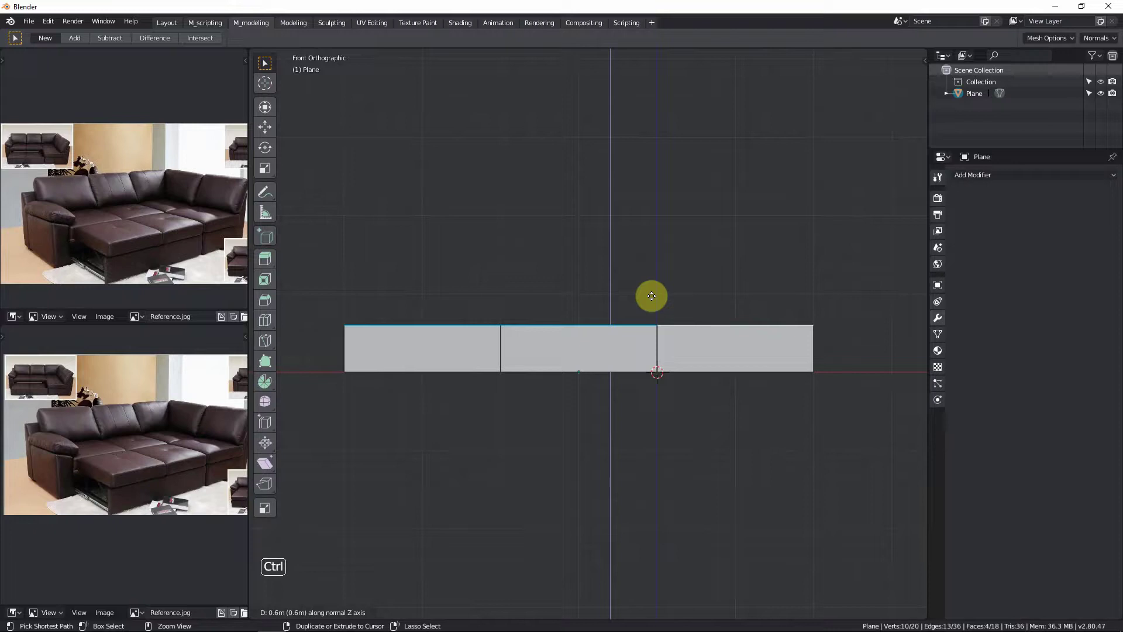
{"action": "left_click", "coordinate": [651, 296]}
Step: Duplicate the top face of the outer seat section at the negative X end in place and separate it into its own object
{"action": "scroll", "coordinate": [642, 295], "scroll_direction": "down", "scroll_amount": 4}
{"action": "middle_click_drag", "start_coordinate": [641, 296], "coordinate": [677, 355]}
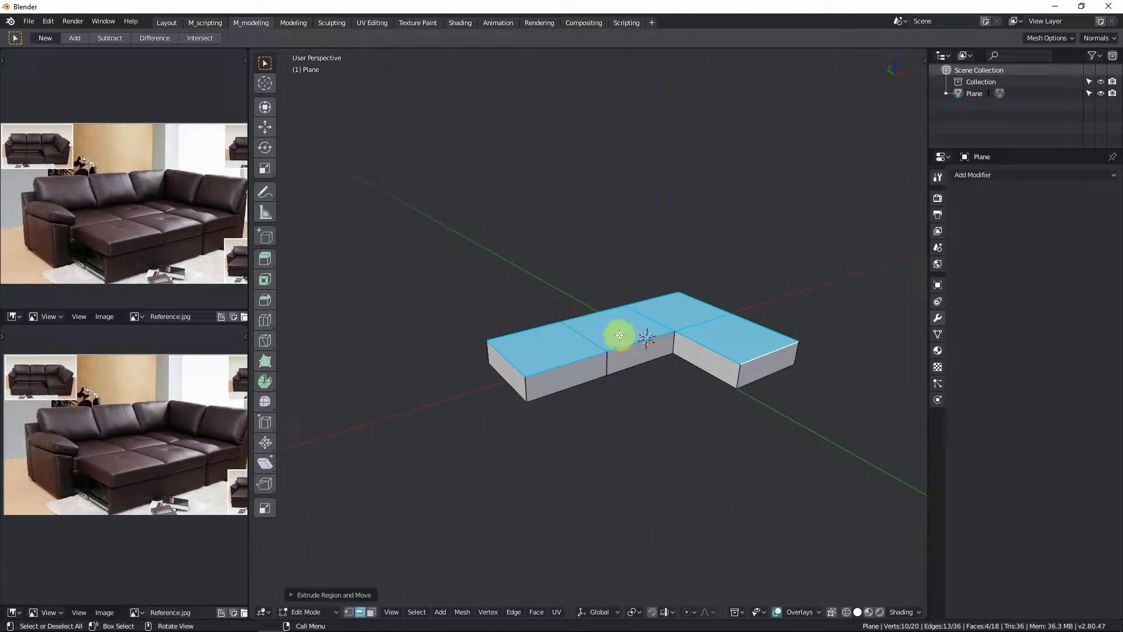
{"action": "mouse_move", "coordinate": [618, 329]}
{"action": "middle_mouse_down", "text": "shift"}
{"action": "mouse_move", "coordinate": [634, 321]}
{"action": "mouse_move", "coordinate": [606, 343]}
{"action": "middle_mouse_up", "text": "shift"}
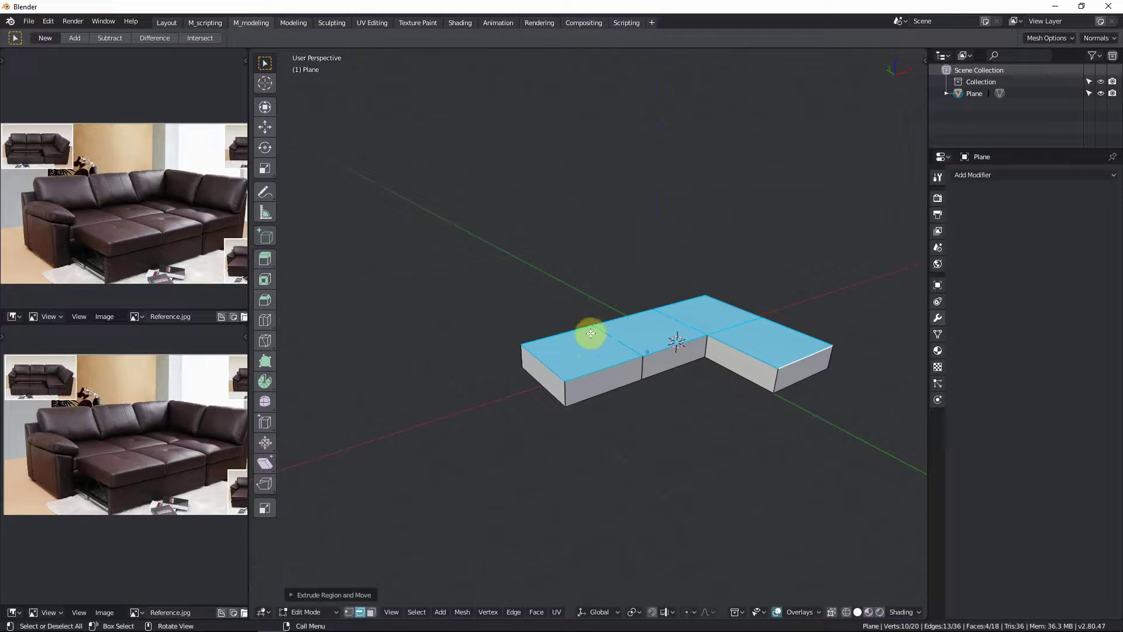
{"action": "scroll", "coordinate": [569, 343], "scroll_direction": "up", "scroll_amount": 1}
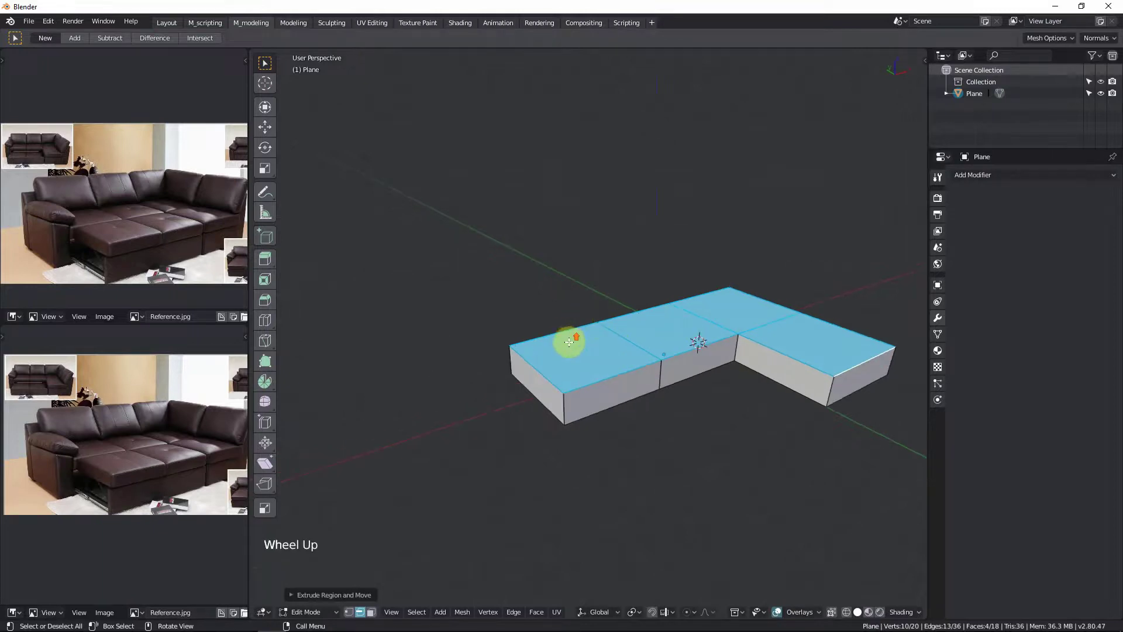
{"action": "left_click", "coordinate": [578, 347]}
{"action": "key", "text": "Tab"}
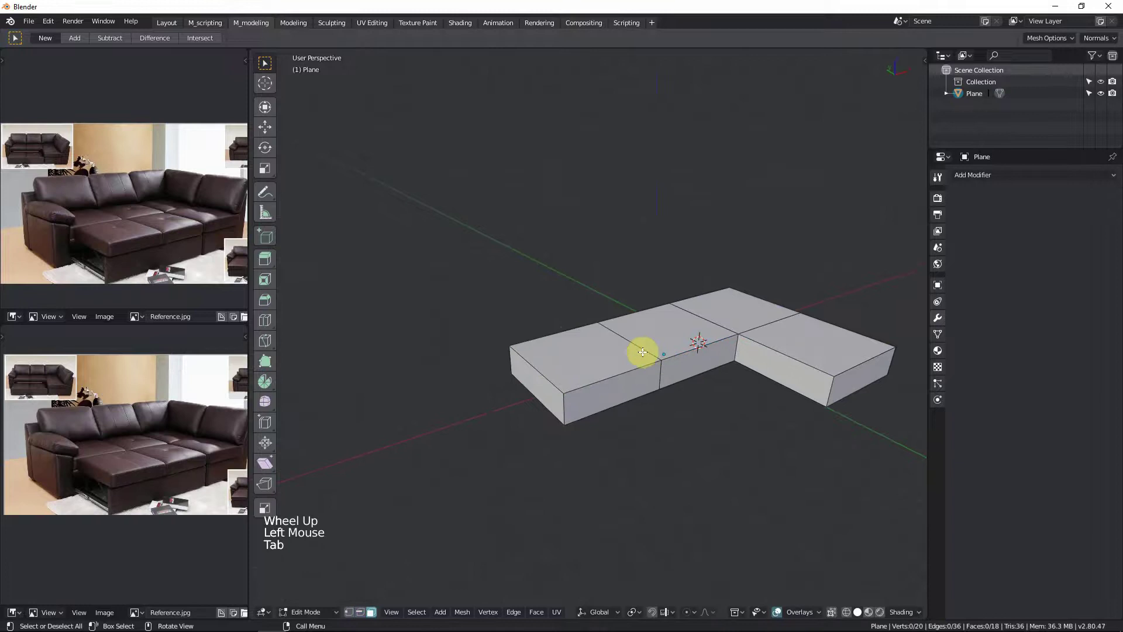
{"action": "left_click", "coordinate": [590, 359]}
{"action": "key", "text": "shift+d"}
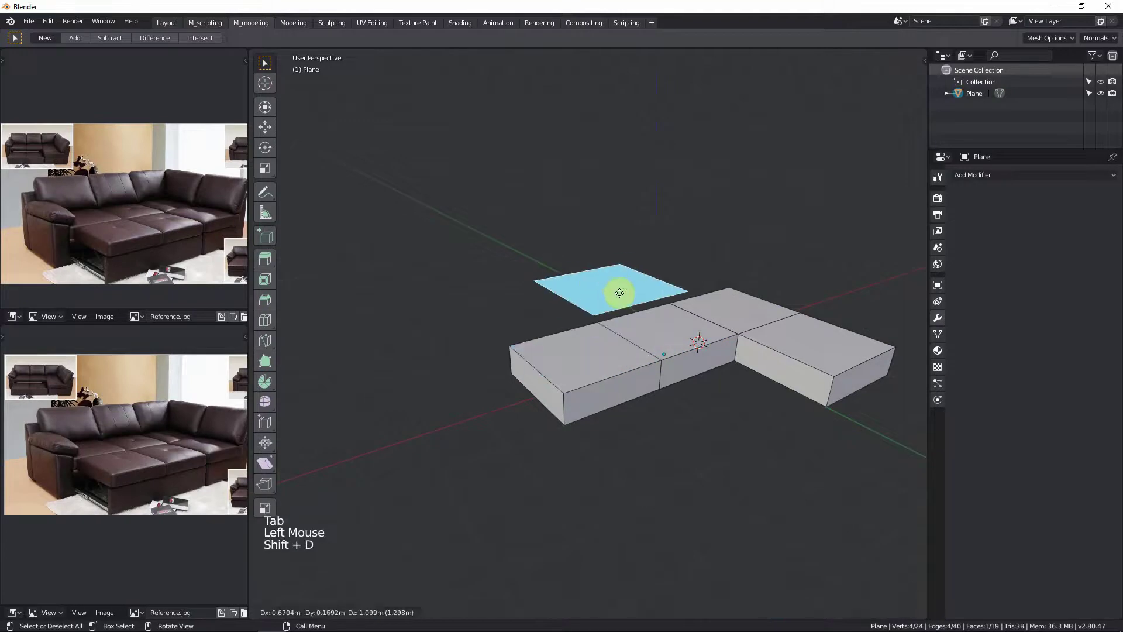
{"action": "right_click", "coordinate": [609, 282]}
{"action": "key", "text": "p"}
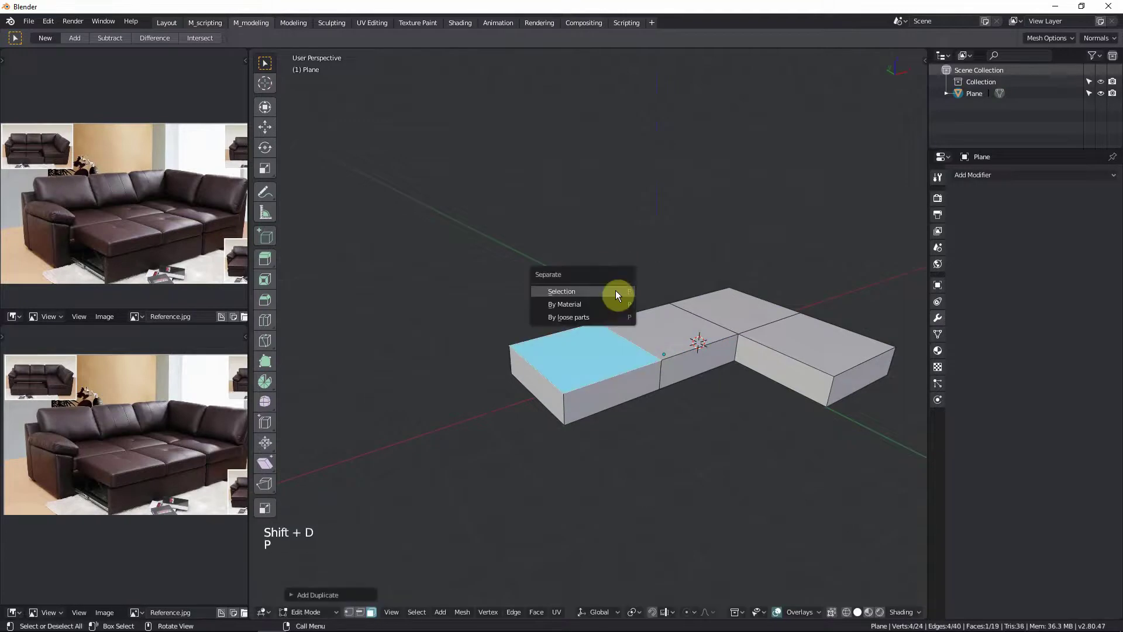
{"action": "left_click", "coordinate": [615, 290]}
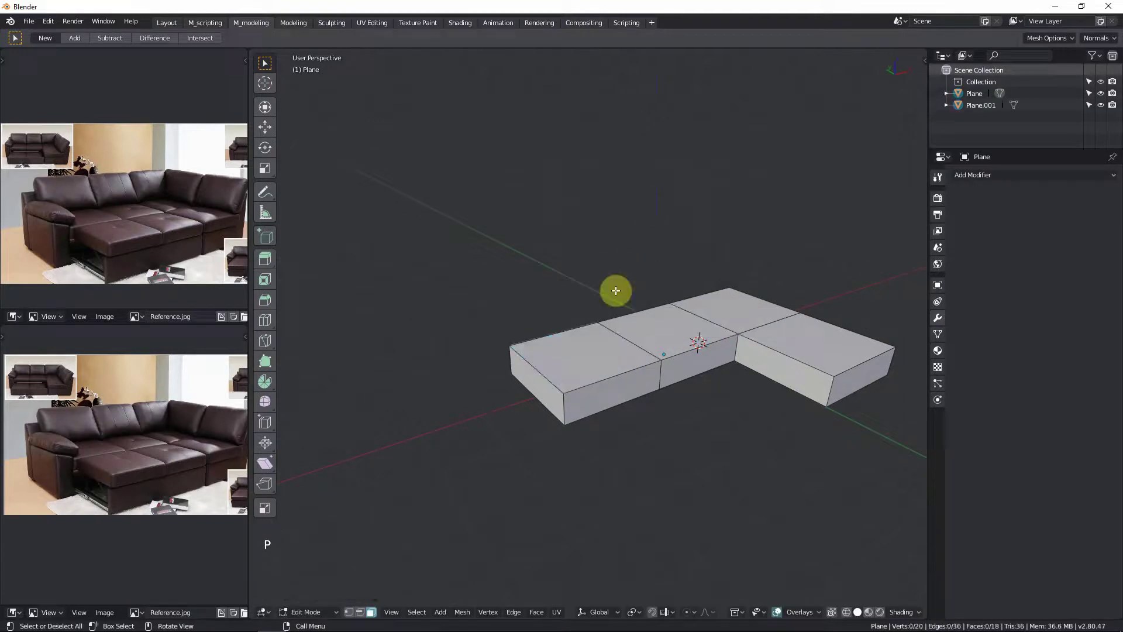
Step: Raise the separated seat face about 0.004 m along Z above the sofa base
{"action": "key", "text": "Tab"}
{"action": "left_click", "coordinate": [595, 349]}
{"action": "scroll", "coordinate": [594, 349], "scroll_direction": "up", "scroll_amount": 3}
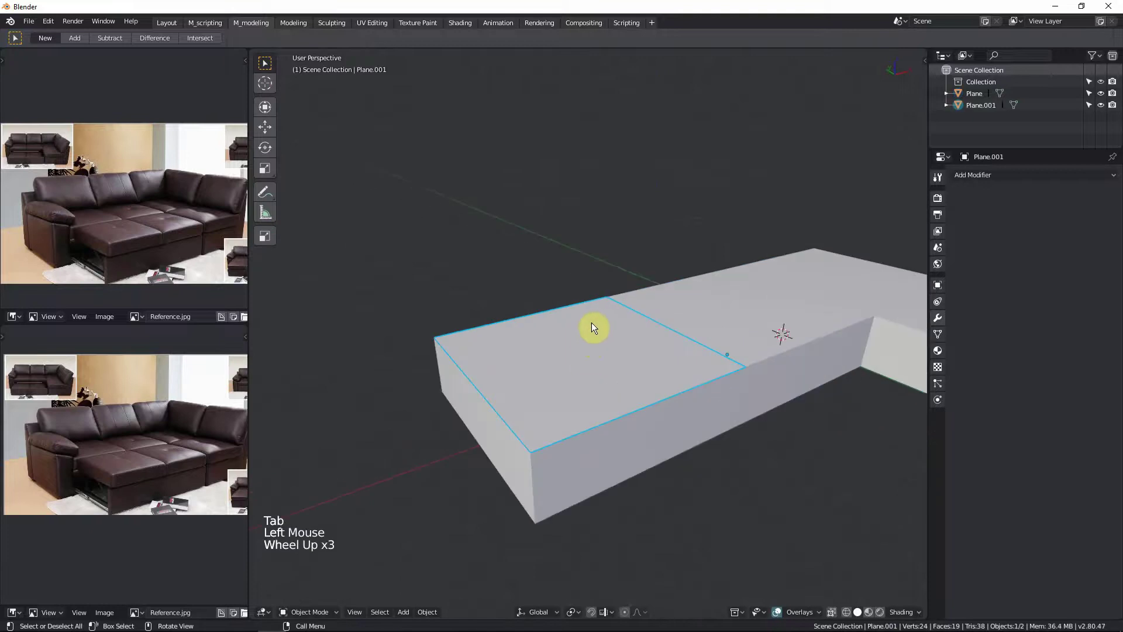
{"action": "key", "text": "KP_1"}
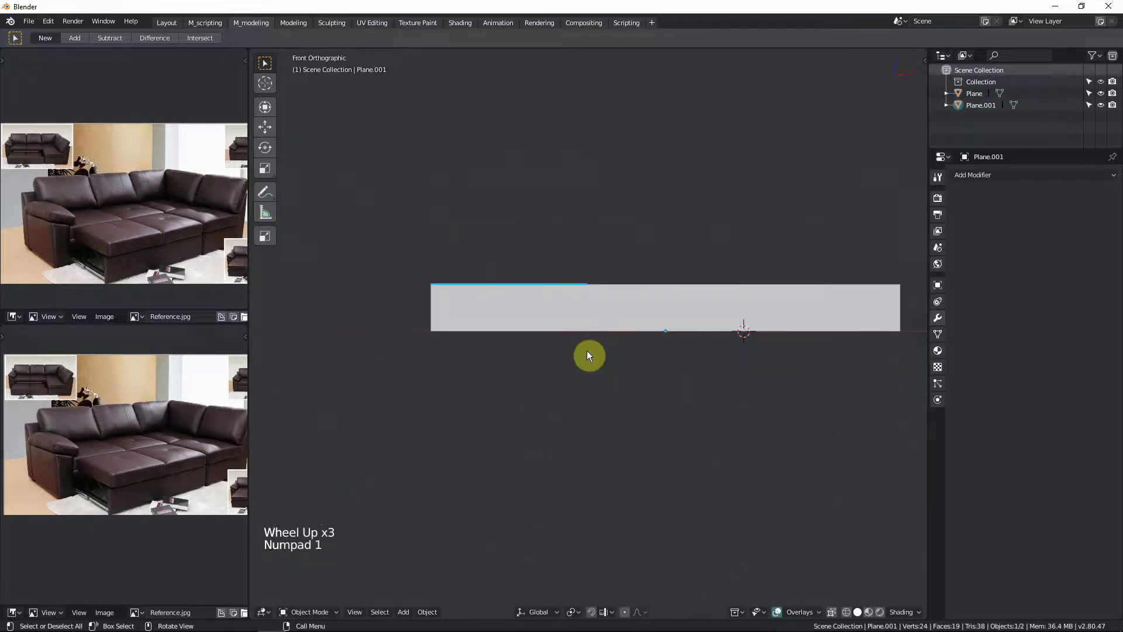
{"action": "scroll", "coordinate": [557, 290], "scroll_direction": "up", "scroll_amount": 5}
{"action": "scroll", "coordinate": [575, 305], "scroll_direction": "up", "scroll_amount": 3}
{"action": "middle_click_drag", "start_coordinate": [504, 293], "coordinate": [602, 318], "text": "shift"}
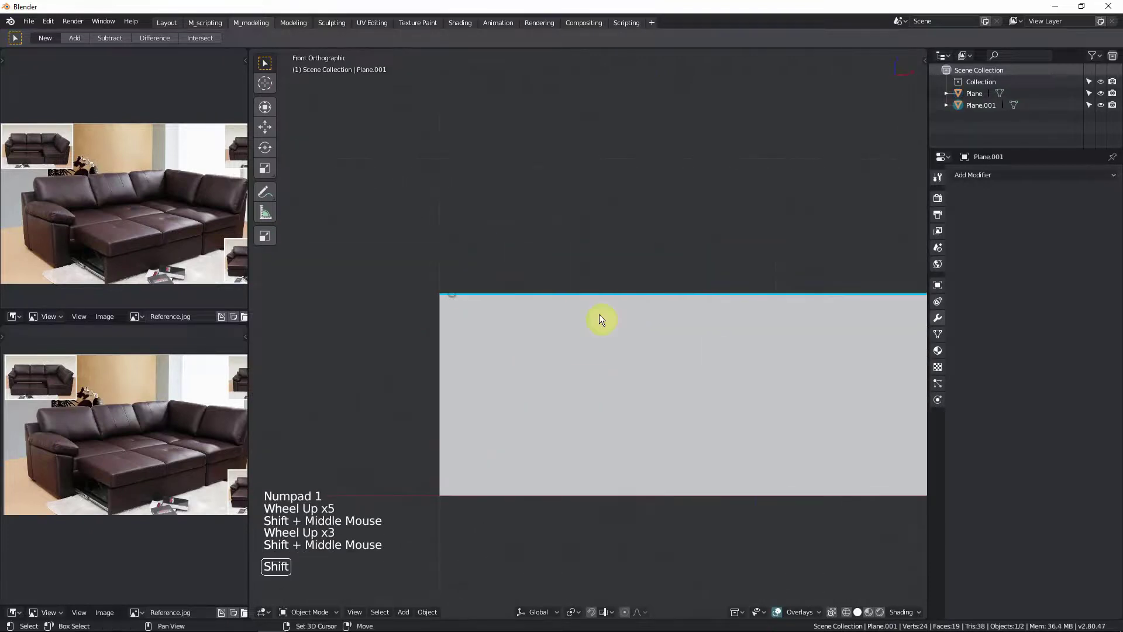
{"action": "scroll", "coordinate": [546, 282], "scroll_direction": "up", "scroll_amount": 2}
{"action": "scroll", "coordinate": [546, 283], "scroll_direction": "down", "scroll_amount": 1}
{"action": "key", "text": "g"}
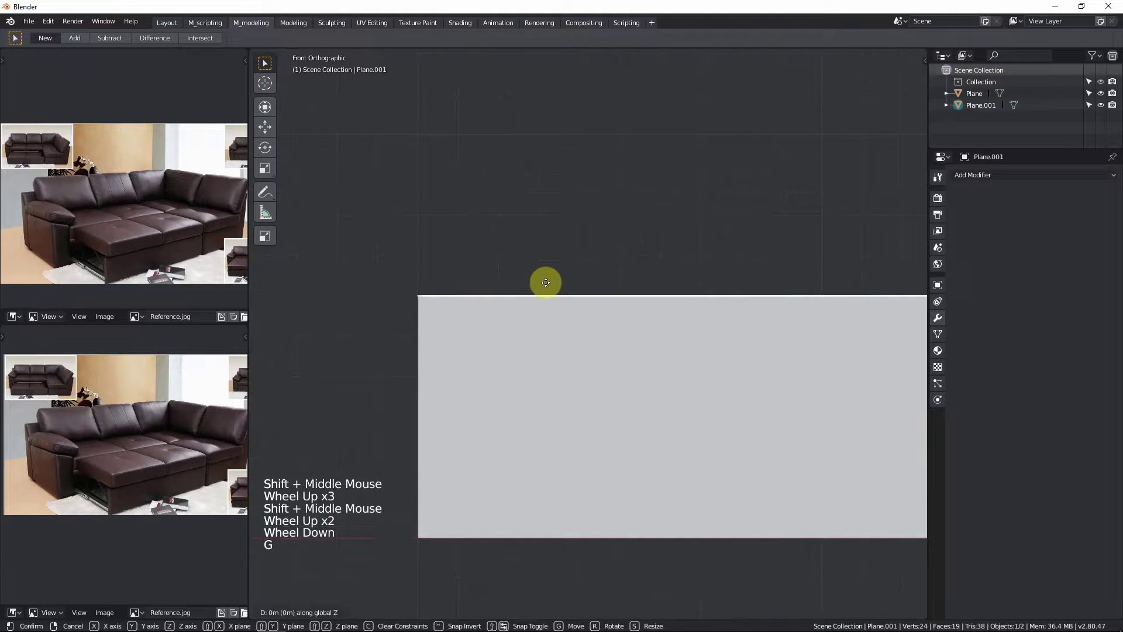
{"action": "key", "text": "shift"}
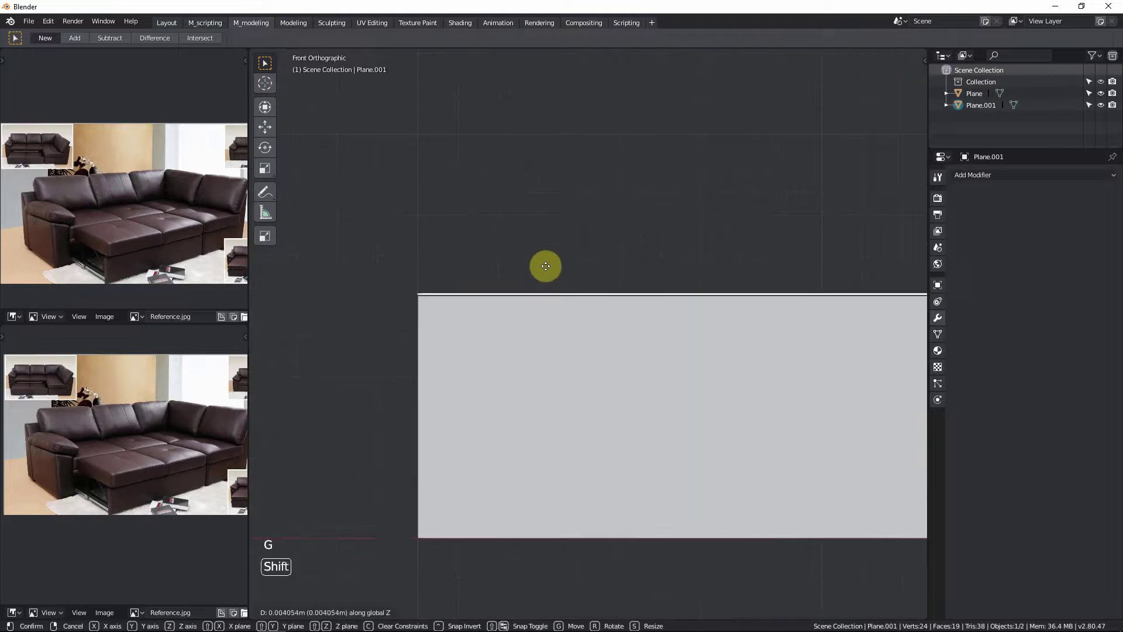
{"action": "left_click", "coordinate": [546, 267]}
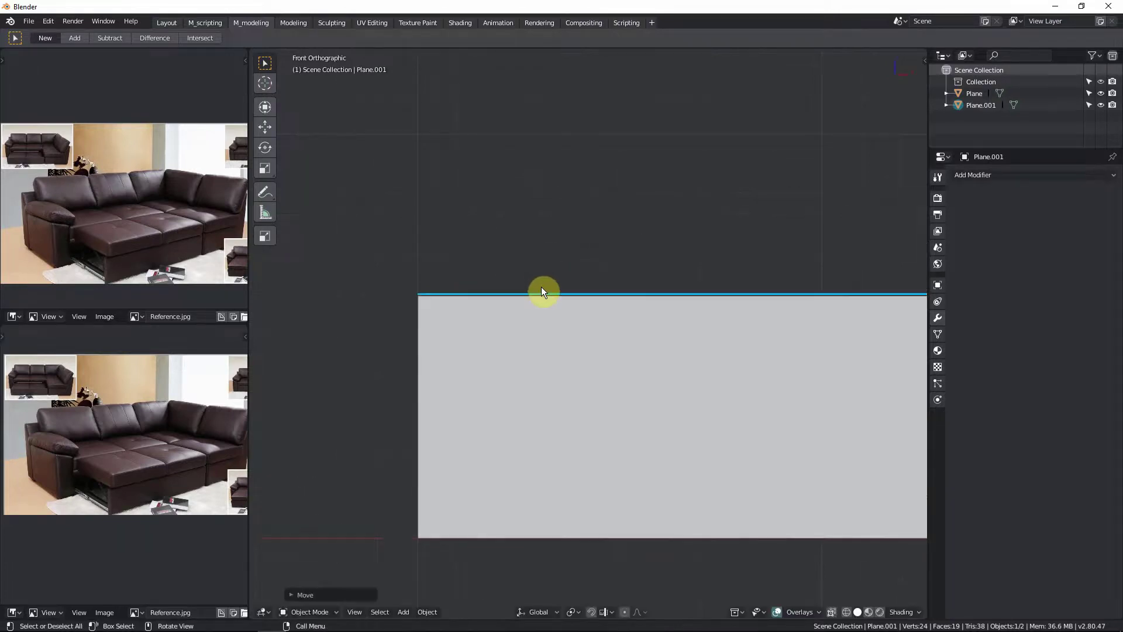
Step: Extrude the whole separated seat face upward to form the first seat cushion block
{"action": "scroll", "coordinate": [541, 287], "scroll_direction": "down", "scroll_amount": 1}
{"action": "scroll", "coordinate": [541, 287], "scroll_direction": "up", "scroll_amount": 1}
{"action": "scroll", "coordinate": [541, 287], "scroll_direction": "down", "scroll_amount": 4}
{"action": "middle_click_drag", "start_coordinate": [556, 304], "coordinate": [609, 312]}
{"action": "scroll", "coordinate": [649, 325], "scroll_direction": "down", "scroll_amount": 5}
{"action": "key", "text": "KP_1"}
{"action": "key", "text": "Tab"}
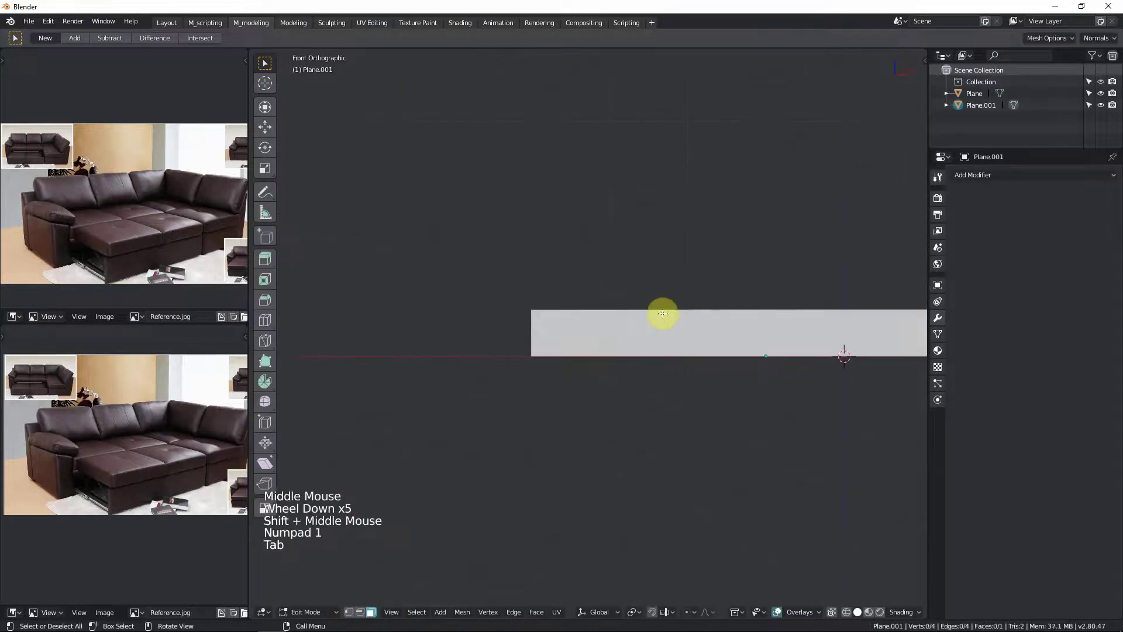
{"action": "scroll", "coordinate": [608, 304], "scroll_direction": "up", "scroll_amount": 5}
{"action": "key", "text": "a"}
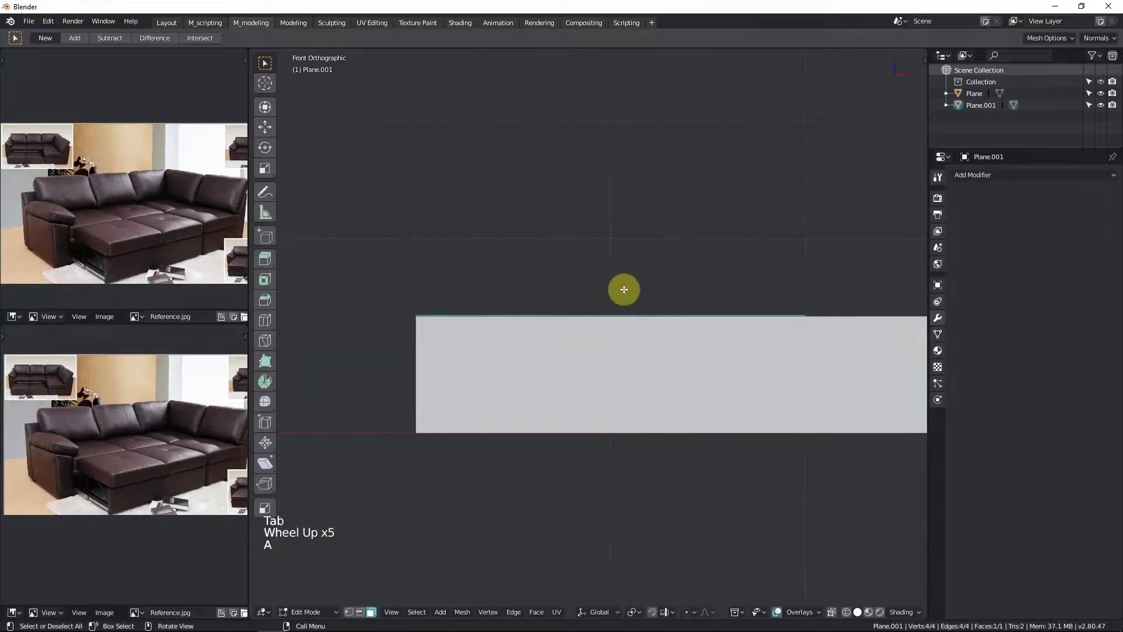
{"action": "scroll", "coordinate": [629, 283], "scroll_direction": "up", "scroll_amount": 2}
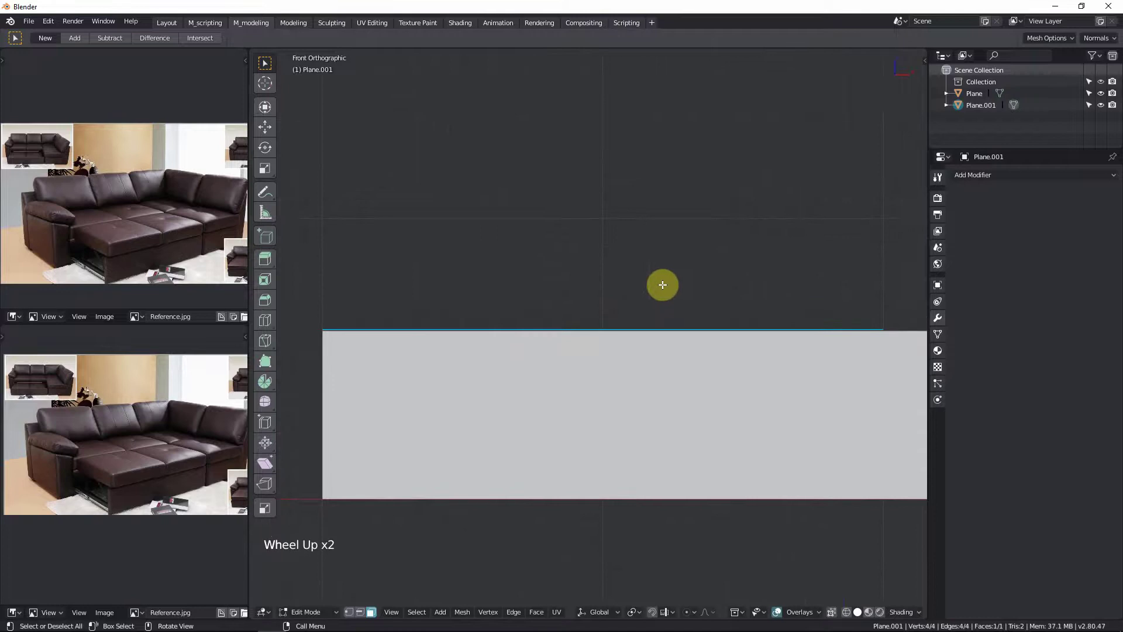
{"action": "key", "text": "e"}
{"action": "key", "text": "ctrl"}
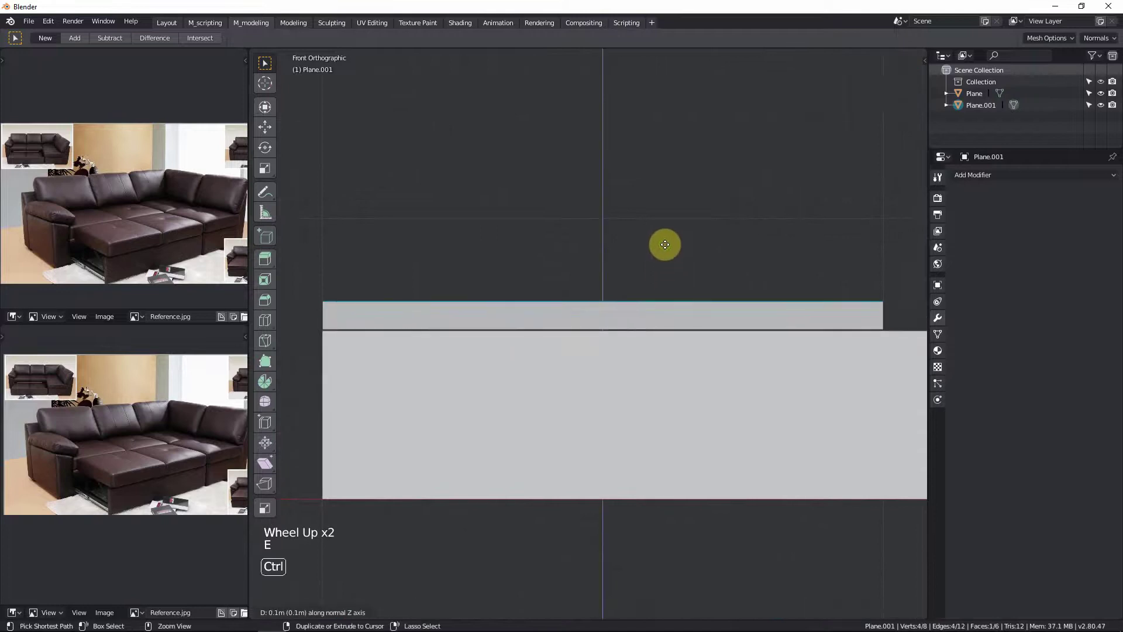
{"action": "left_click", "coordinate": [662, 214]}
{"action": "scroll", "coordinate": [658, 246], "scroll_direction": "down", "scroll_amount": 4}
{"action": "middle_click_drag", "start_coordinate": [652, 275], "coordinate": [689, 318]}
{"action": "scroll", "coordinate": [686, 292], "scroll_direction": "down", "scroll_amount": 4}
{"action": "key", "text": "Tab"}
{"action": "scroll", "coordinate": [688, 259], "scroll_direction": "down", "scroll_amount": 3}
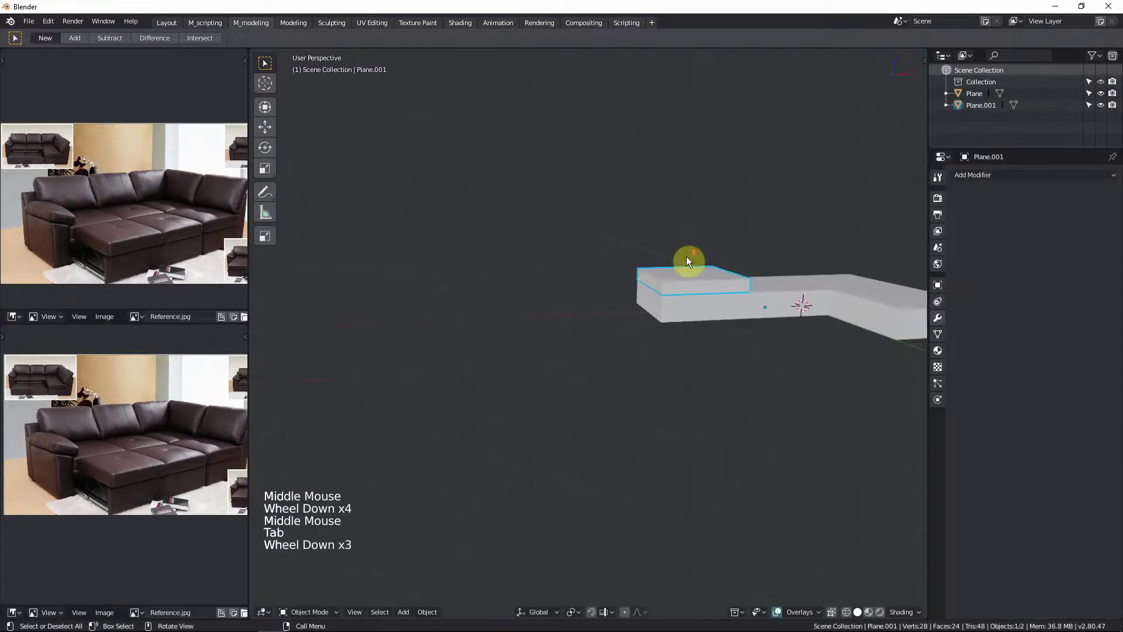
Step: Make a linked duplicate of the seat cushion and offset it 2 m along X onto the middle section
{"action": "left_click", "coordinate": [637, 240]}
{"action": "middle_click_drag", "start_coordinate": [687, 250], "coordinate": [630, 299]}
{"action": "left_click", "coordinate": [564, 284]}
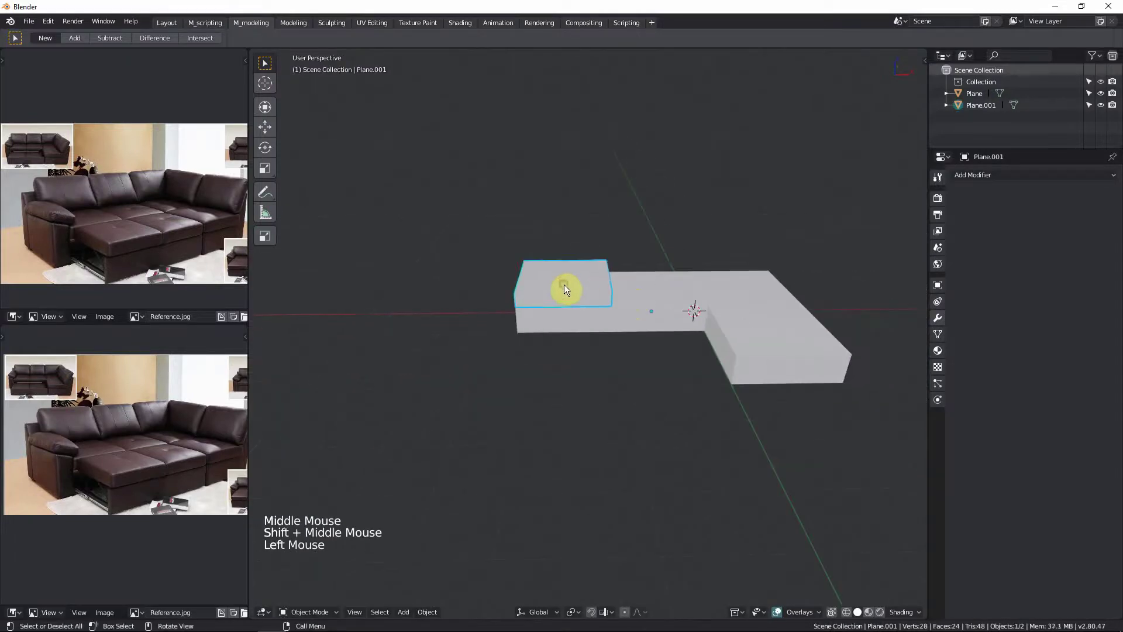
{"action": "scroll", "coordinate": [565, 285], "scroll_direction": "up", "scroll_amount": 1}
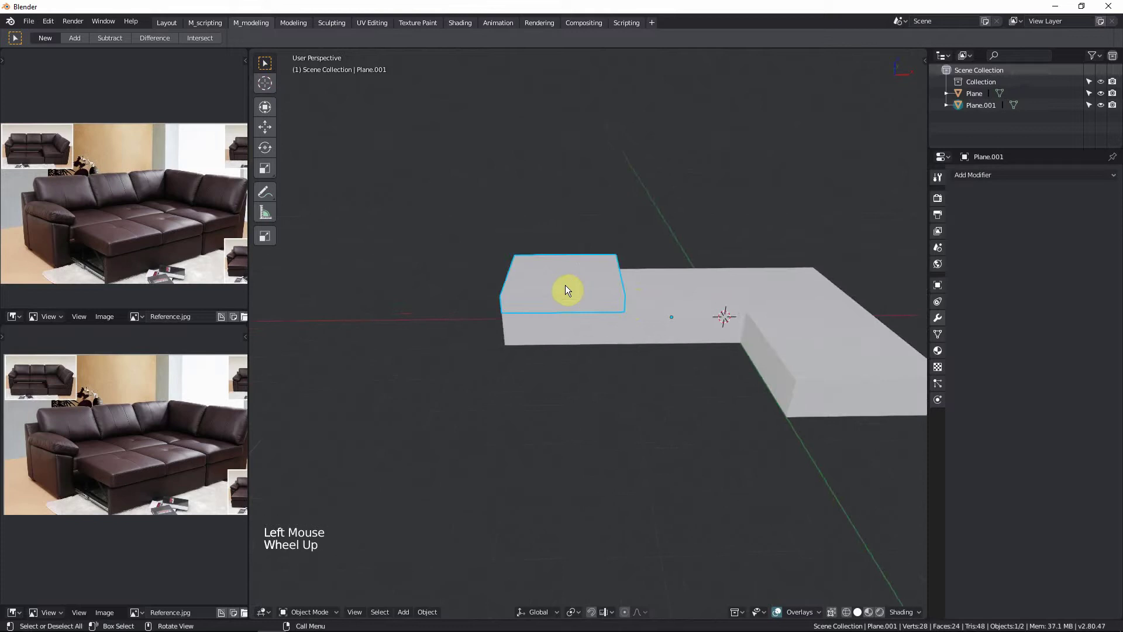
{"action": "key", "text": "KP_7"}
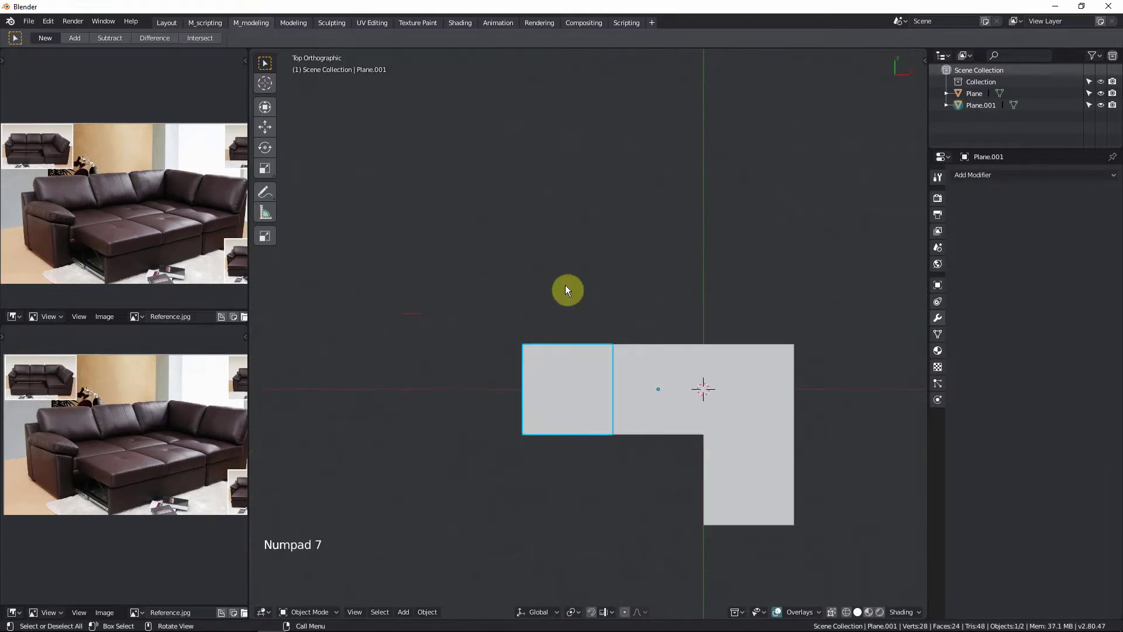
{"action": "scroll", "coordinate": [585, 389], "scroll_direction": "up", "scroll_amount": 4}
{"action": "middle_click_drag", "start_coordinate": [585, 389], "coordinate": [495, 356], "text": "shift"}
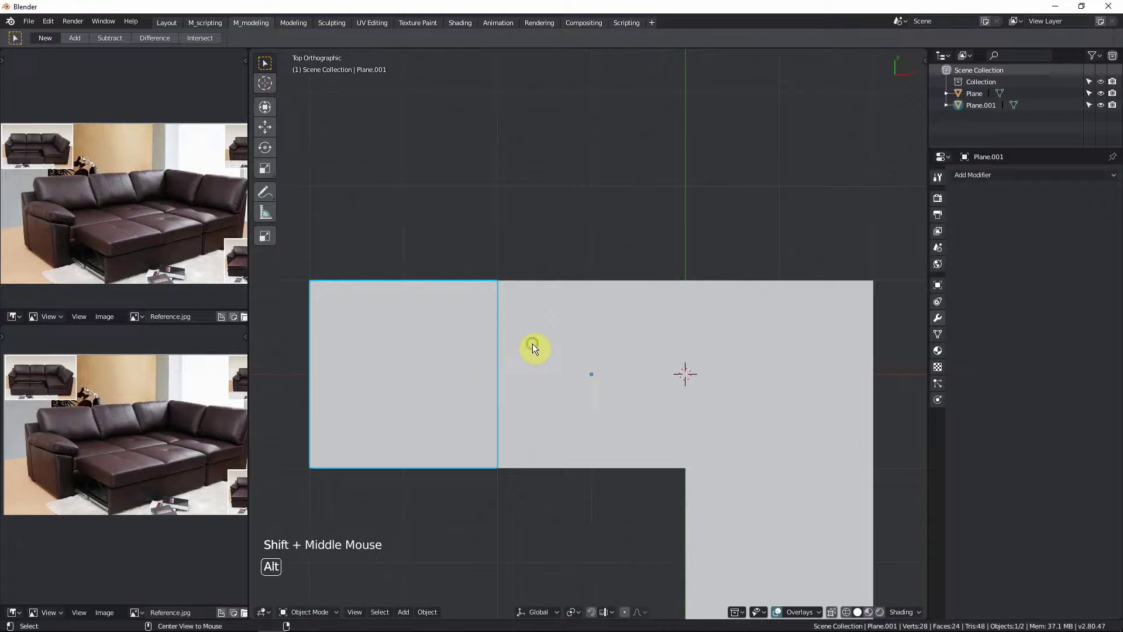
{"action": "key", "text": "alt+d"}
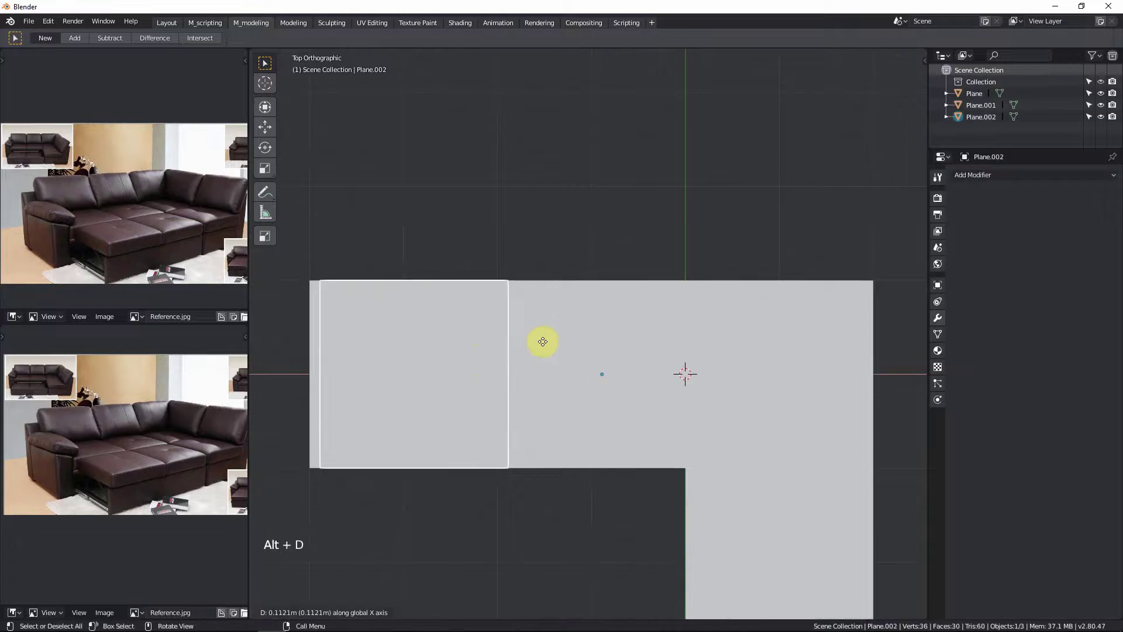
{"action": "key", "text": "x"}
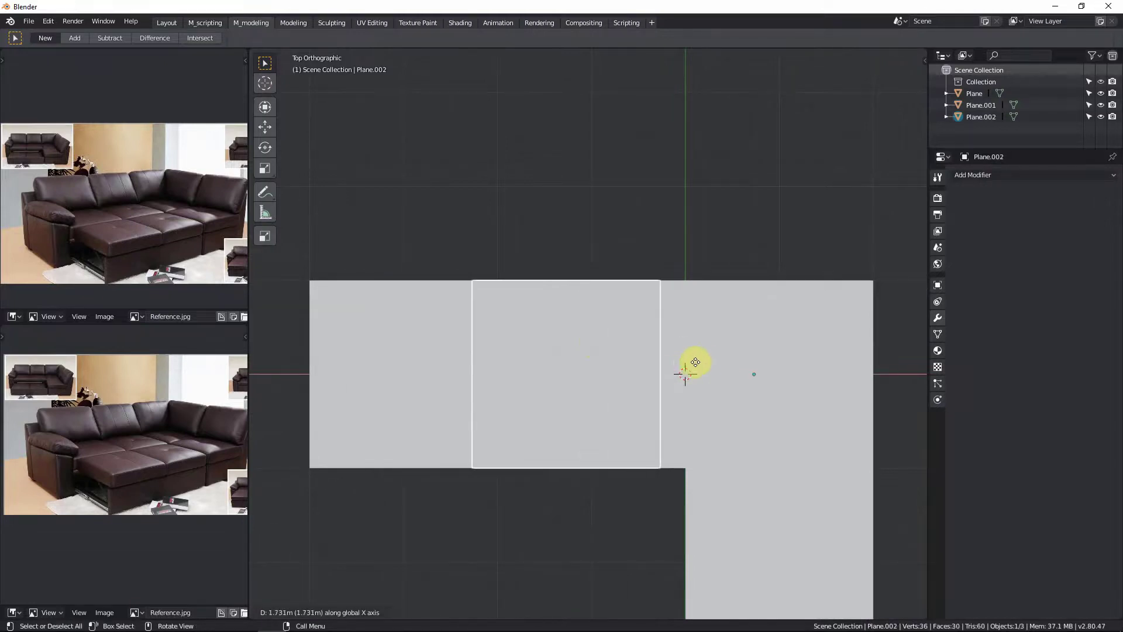
{"action": "key", "text": "ctrl"}
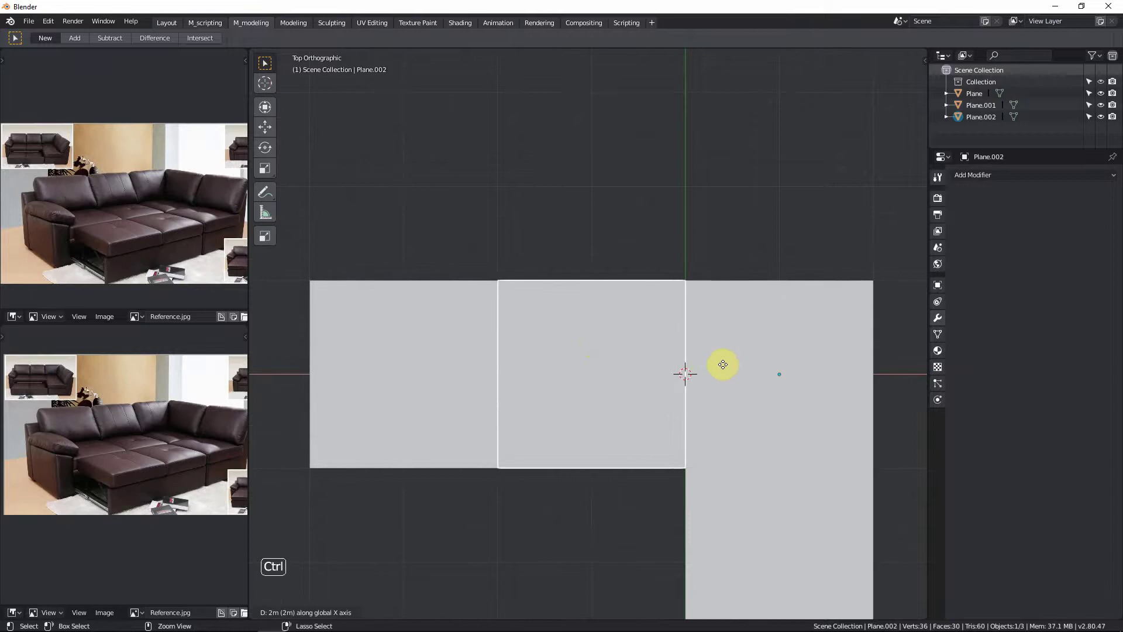
{"action": "left_click", "coordinate": [723, 363]}
Step: Make a linked duplicate of the middle cushion one section width along X onto the corner section
{"action": "middle_click_drag", "start_coordinate": [723, 364], "coordinate": [664, 359], "text": "shift"}
{"action": "key", "text": "alt+d"}
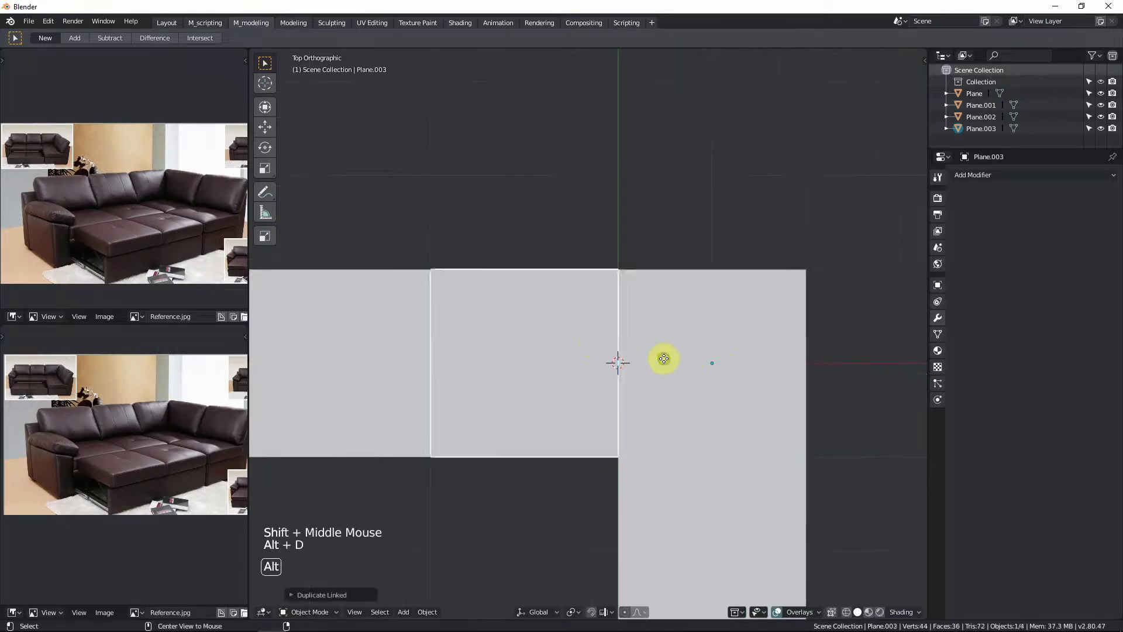
{"action": "key", "text": "x"}
{"action": "key", "text": "ctrl"}
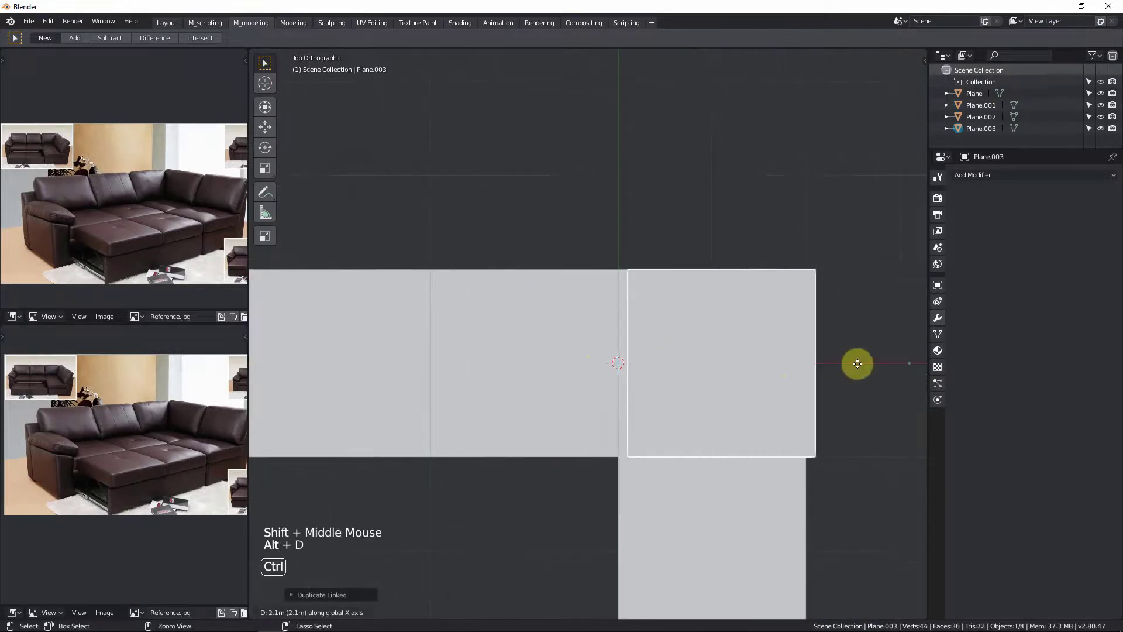
{"action": "left_click", "coordinate": [855, 365]}
Step: Make a linked duplicate of the corner cushion one section length along negative Y onto the front section
{"action": "middle_click_drag", "start_coordinate": [854, 364], "coordinate": [752, 338], "text": "shift"}
{"action": "key", "text": "alt+d"}
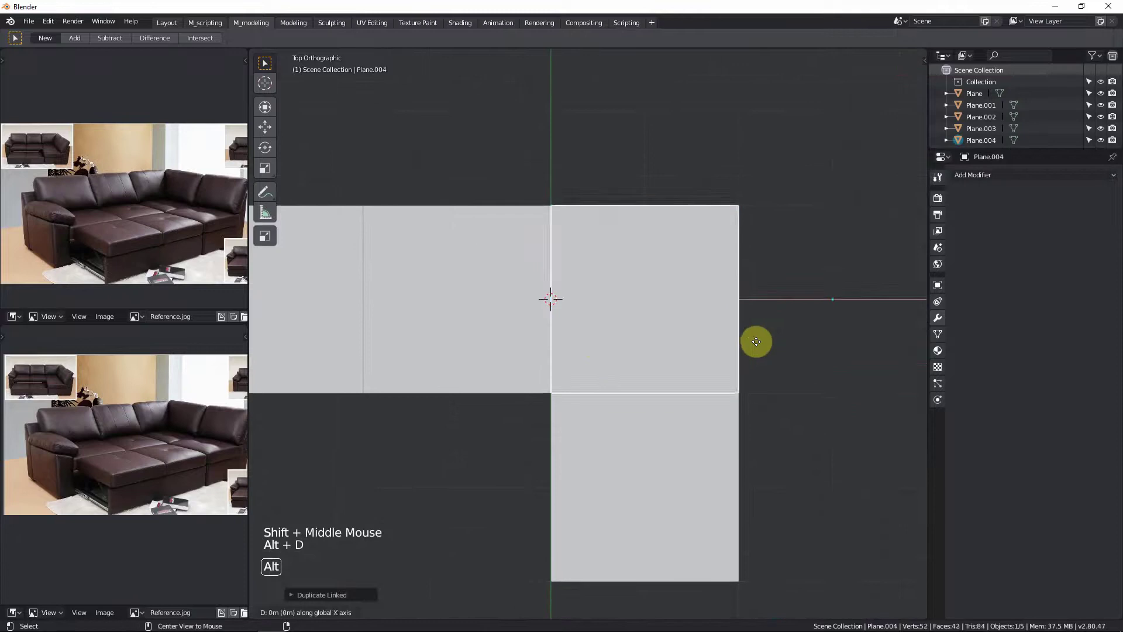
{"action": "key", "text": "y"}
{"action": "key", "text": "ctrl"}
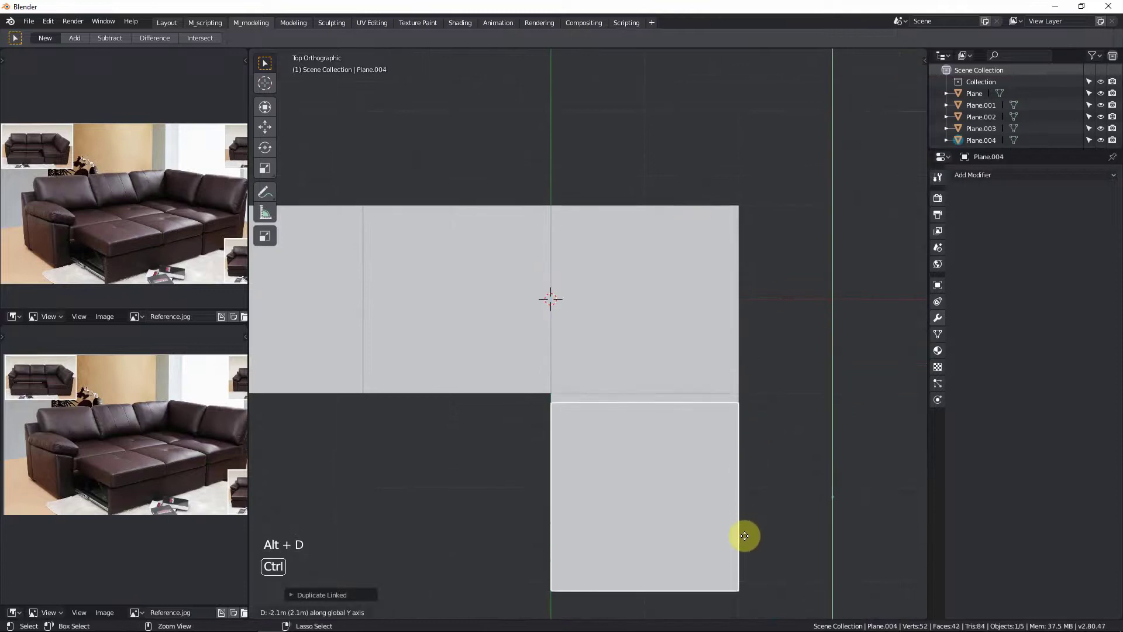
{"action": "left_click", "coordinate": [746, 529]}
Step: Open the outer end cushion's mesh for editing in edge selection mode
{"action": "scroll", "coordinate": [580, 338], "scroll_direction": "down", "scroll_amount": 3}
{"action": "middle_click_drag", "start_coordinate": [581, 338], "coordinate": [491, 284], "text": "shift"}
{"action": "left_click", "coordinate": [519, 297]}
{"action": "left_click", "coordinate": [493, 301]}
{"action": "key", "text": "Tab"}
{"action": "key", "text": "Tab"}
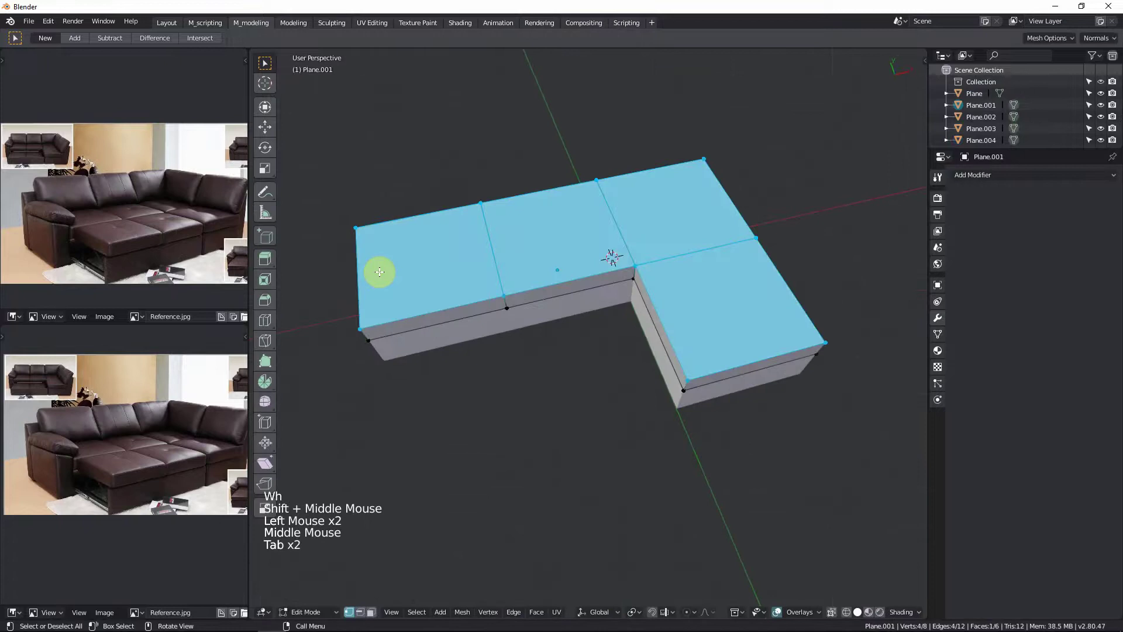
{"action": "middle_click_drag", "start_coordinate": [376, 271], "coordinate": [529, 221], "text": "shift"}
{"action": "scroll", "coordinate": [587, 269], "scroll_direction": "up", "scroll_amount": 2}
{"action": "left_click", "coordinate": [531, 221]}
{"action": "left_click", "coordinate": [526, 223], "text": "alt"}
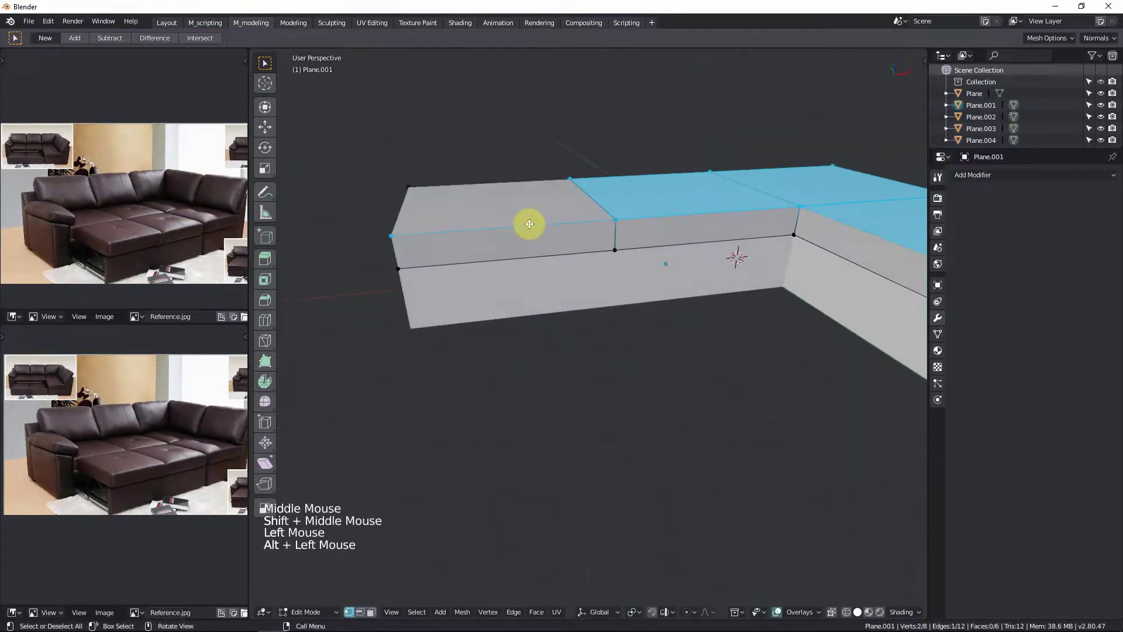
{"action": "key", "text": "Tab"}
Step: Try to select the edges around the outer end cushion's top face
{"action": "left_click", "coordinate": [414, 210], "text": "alt"}
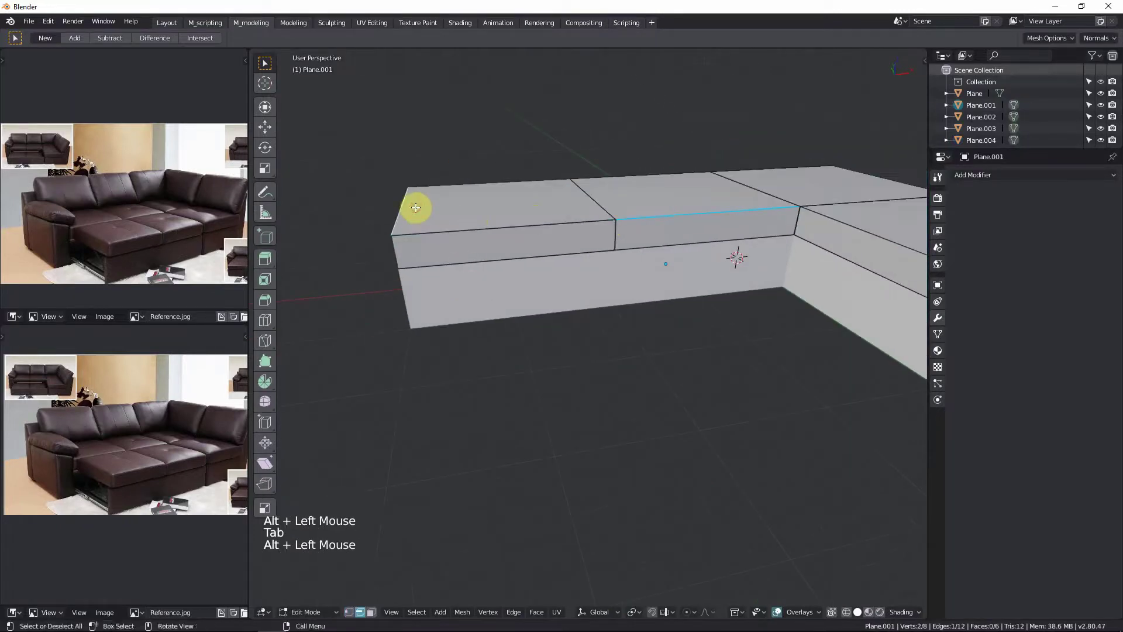
{"action": "left_click", "coordinate": [444, 231], "text": "alt+shift"}
{"action": "left_click", "coordinate": [579, 203], "text": "alt+shift"}
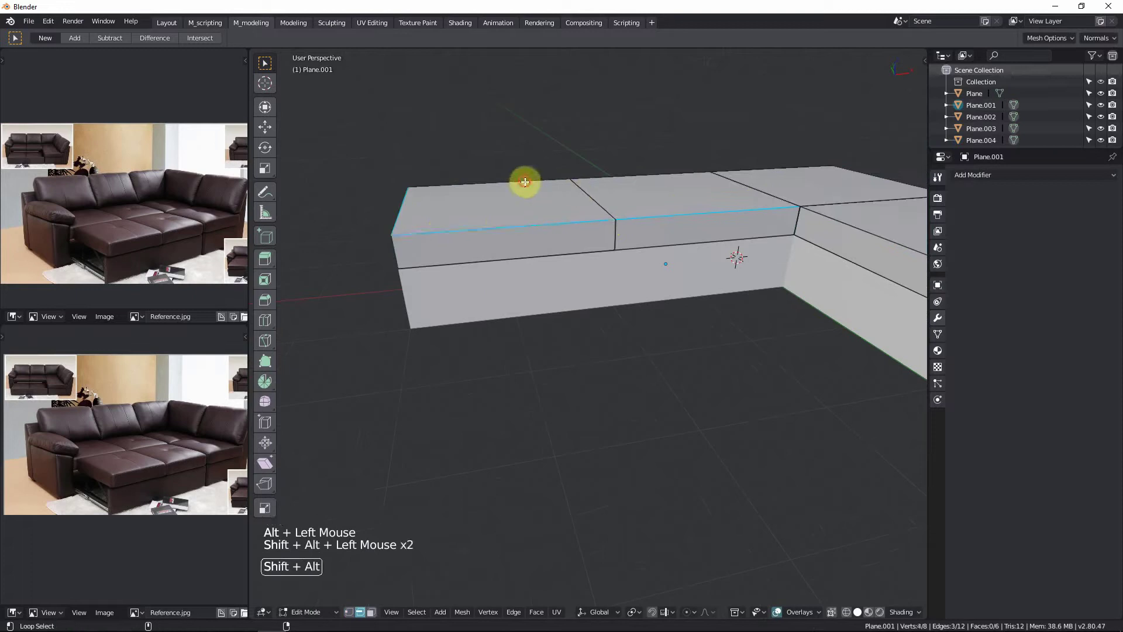
{"action": "left_click", "coordinate": [524, 182], "text": "alt+shift"}
{"action": "key", "text": "shift+z"}
{"action": "mouse_move", "coordinate": [584, 208]}
{"action": "middle_mouse_down"}
{"action": "mouse_move", "coordinate": [544, 216]}
{"action": "mouse_move", "coordinate": [592, 197]}
{"action": "mouse_move", "coordinate": [649, 210]}
{"action": "middle_mouse_up"}
{"action": "left_click", "coordinate": [602, 230], "text": "alt+shift"}
{"action": "key", "text": "shift+z"}
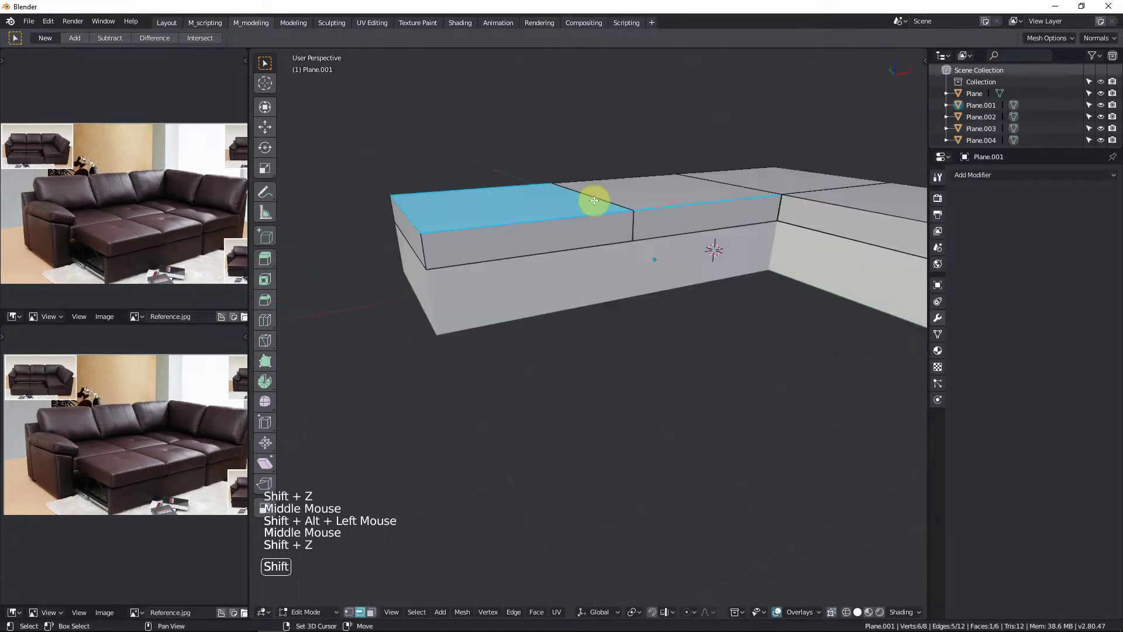
{"action": "key", "text": "shift+z"}
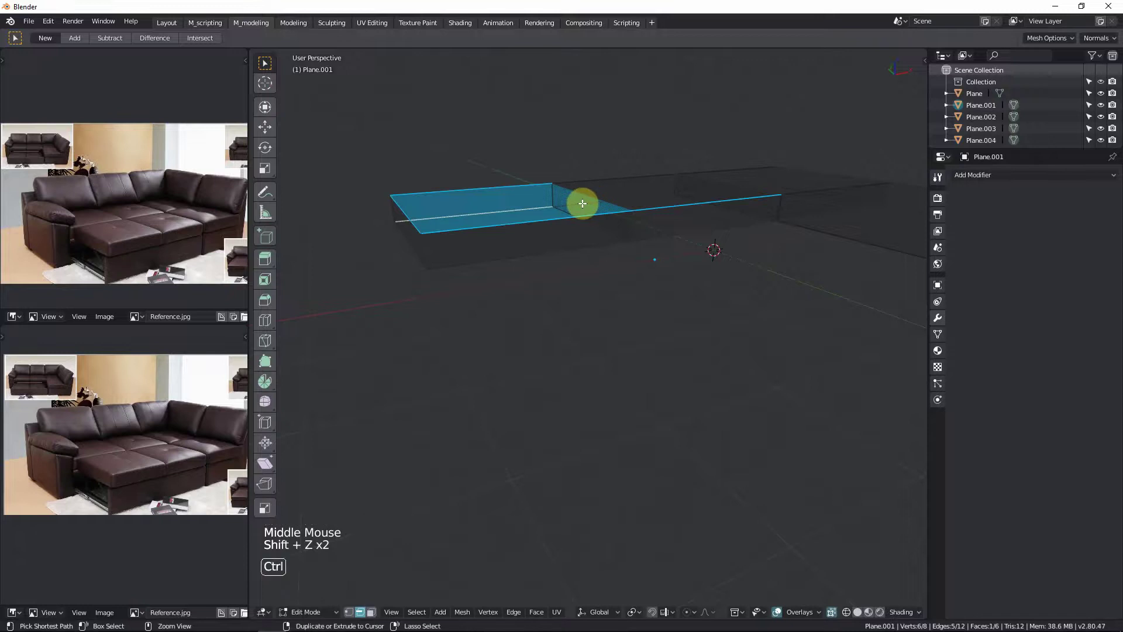
{"action": "key", "text": "ctrl+z"}
{"action": "key", "text": "Tab"}
{"action": "key", "text": "shift+z"}
{"action": "scroll", "coordinate": [559, 230], "scroll_direction": "down", "scroll_amount": 2}
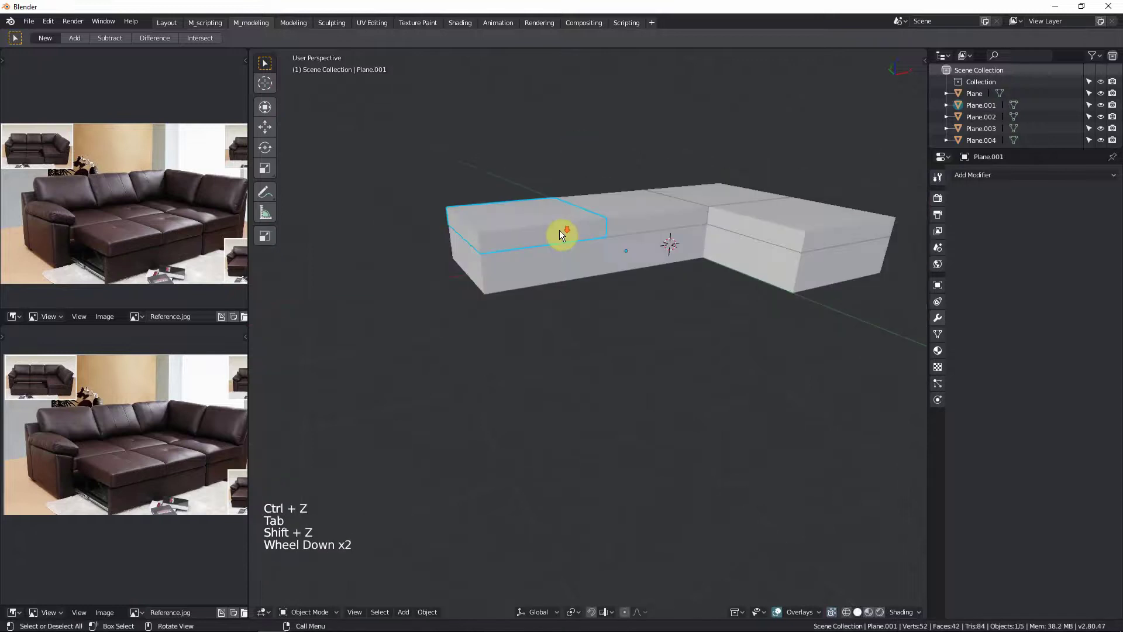
Step: Try to move the outer end cushion's top face slightly downward in face selection mode
{"action": "middle_click_drag", "start_coordinate": [559, 230], "coordinate": [517, 234]}
{"action": "left_click", "coordinate": [515, 230]}
{"action": "left_click", "coordinate": [513, 227]}
{"action": "key", "text": "Tab"}
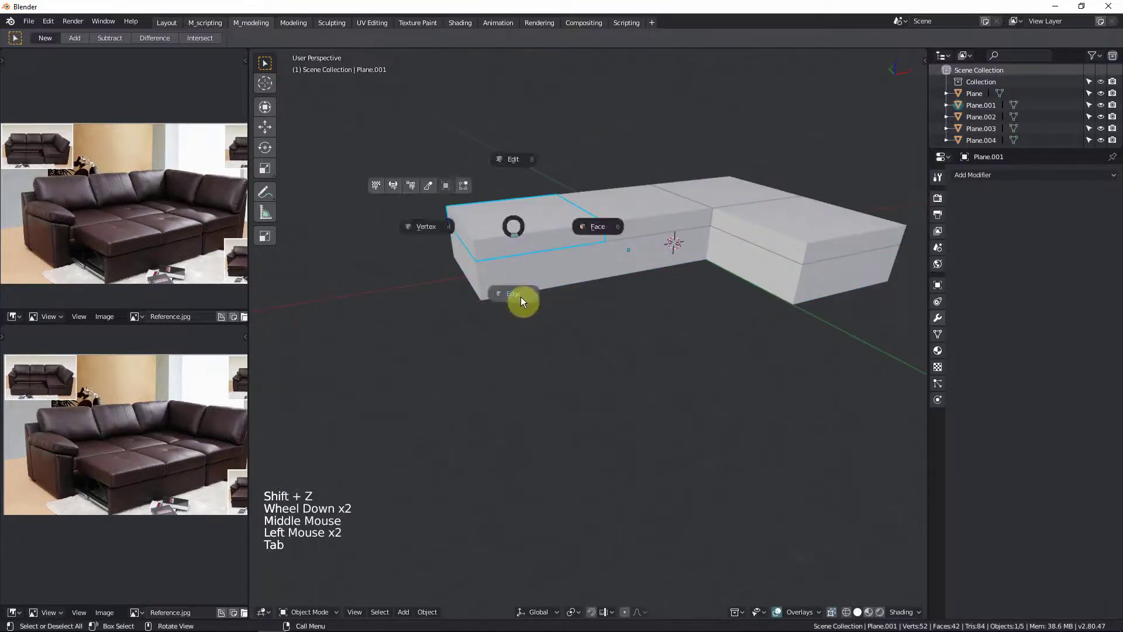
{"action": "scroll", "coordinate": [600, 209], "scroll_direction": "up", "scroll_amount": 2}
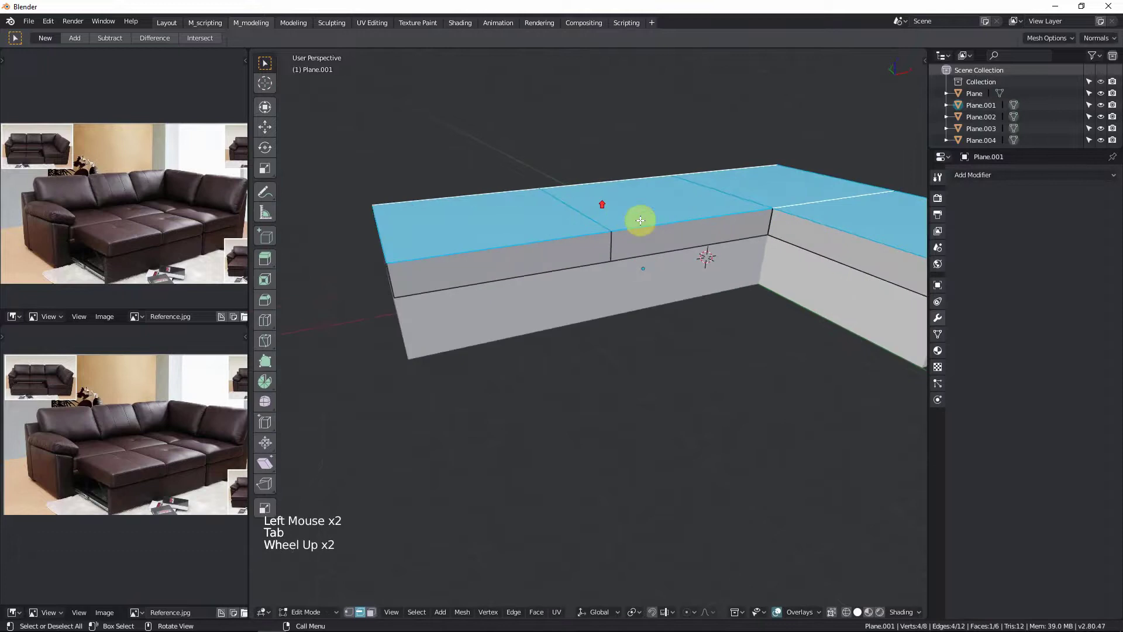
{"action": "left_click", "coordinate": [651, 225]}
{"action": "left_click", "coordinate": [527, 234]}
{"action": "key", "text": "Tab"}
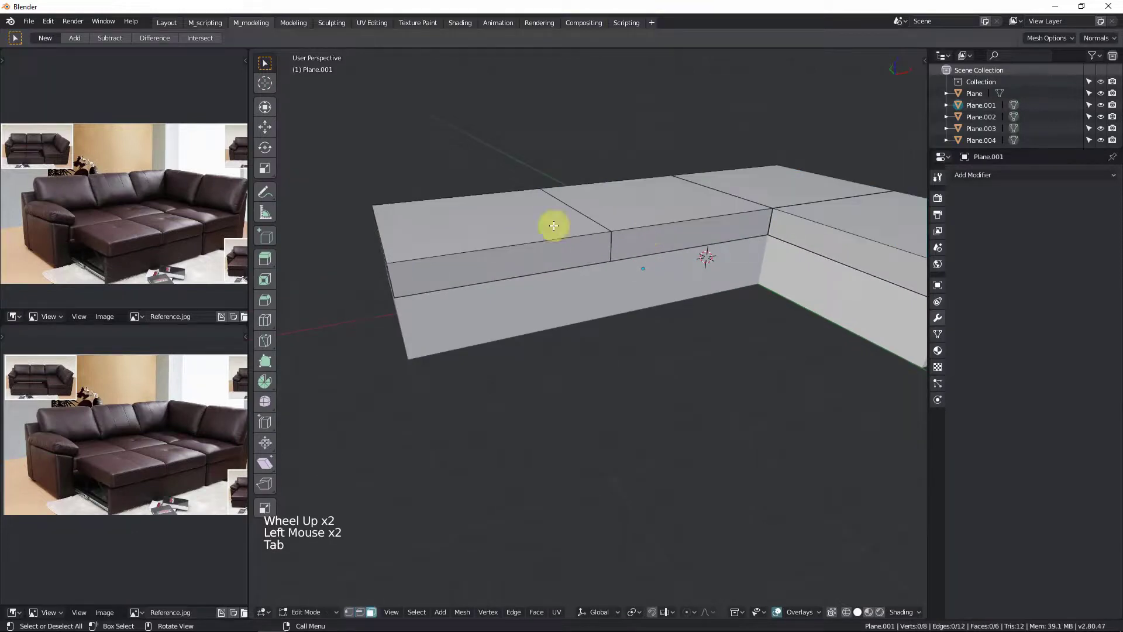
{"action": "left_click", "coordinate": [519, 226]}
{"action": "scroll", "coordinate": [534, 233], "scroll_direction": "down", "scroll_amount": 1}
{"action": "key", "text": "g"}
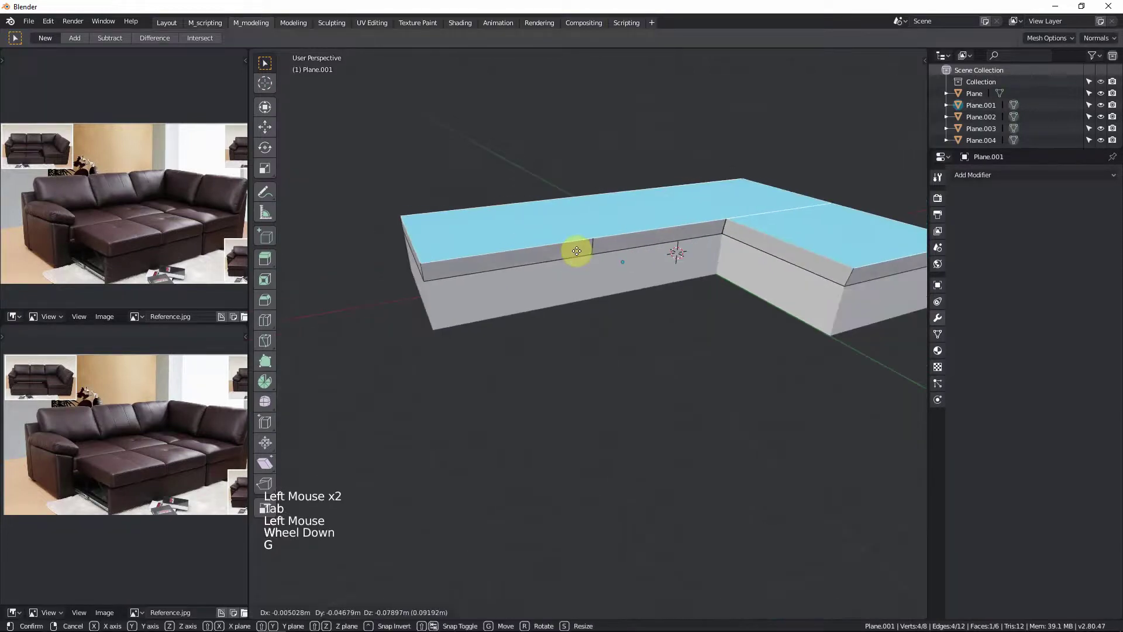
{"action": "left_click", "coordinate": [608, 240]}
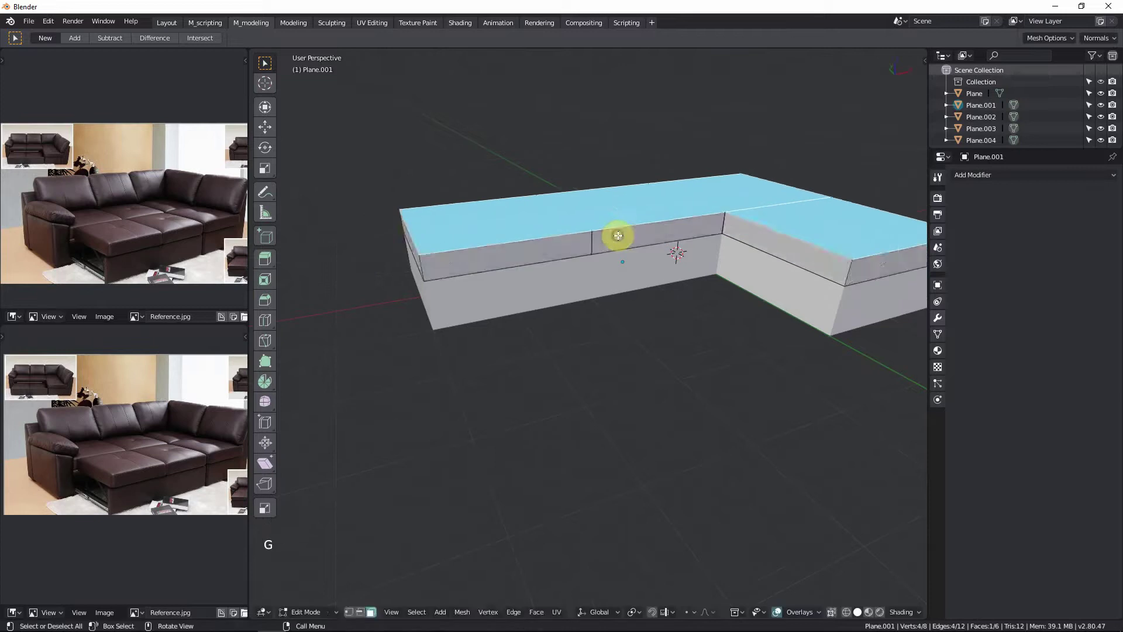
{"action": "key", "text": "Tab"}
Step: Move the middle, corner and front seat cushions into a new collection named Linked
{"action": "scroll", "coordinate": [606, 195], "scroll_direction": "down", "scroll_amount": 4}
{"action": "left_click", "coordinate": [609, 224]}
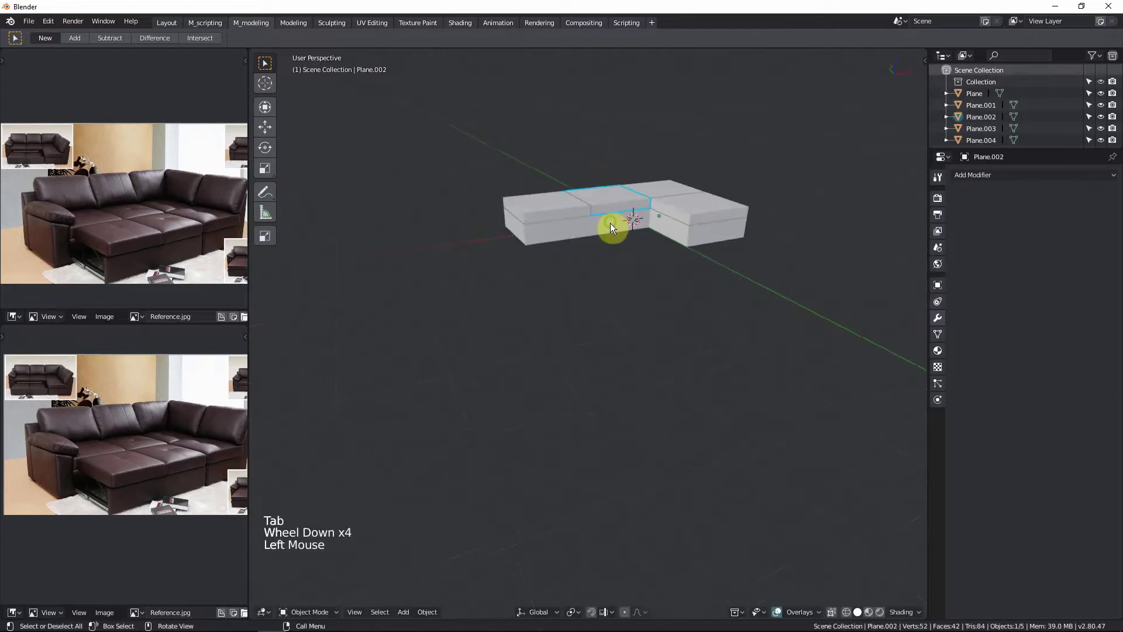
{"action": "middle_click_drag", "start_coordinate": [609, 224], "coordinate": [687, 252]}
{"action": "left_click", "coordinate": [690, 219], "text": "shift"}
{"action": "left_click", "coordinate": [682, 206], "text": "shift"}
{"action": "scroll", "coordinate": [664, 269], "scroll_direction": "up", "scroll_amount": 2}
{"action": "key", "text": "m"}
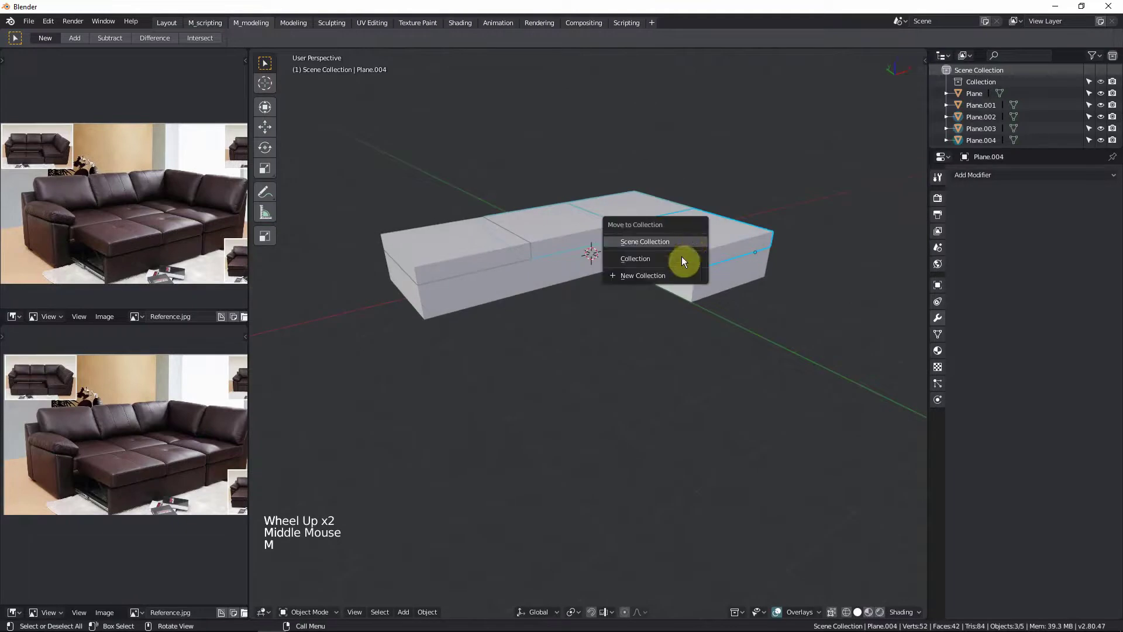
{"action": "left_click", "coordinate": [650, 279]}
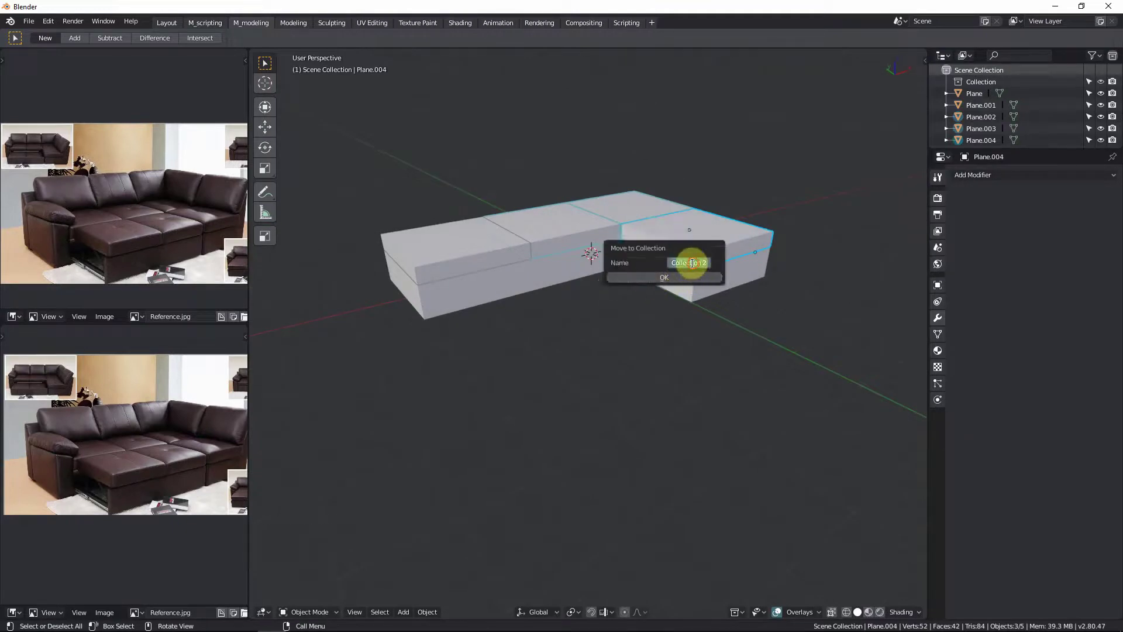
{"action": "left_click", "coordinate": [694, 262]}
{"action": "type", "text": "Linked"}
{"action": "left_click", "coordinate": [675, 276]}
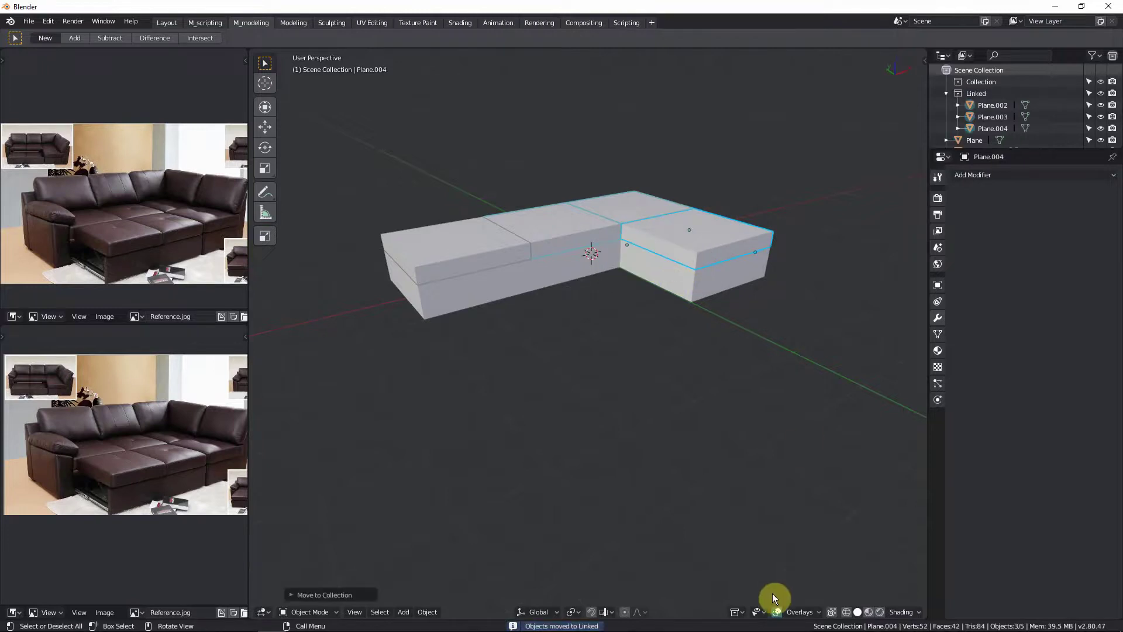
Step: Hide the Linked collection and select the remaining outer end cushion
{"action": "left_click", "coordinate": [737, 612]}
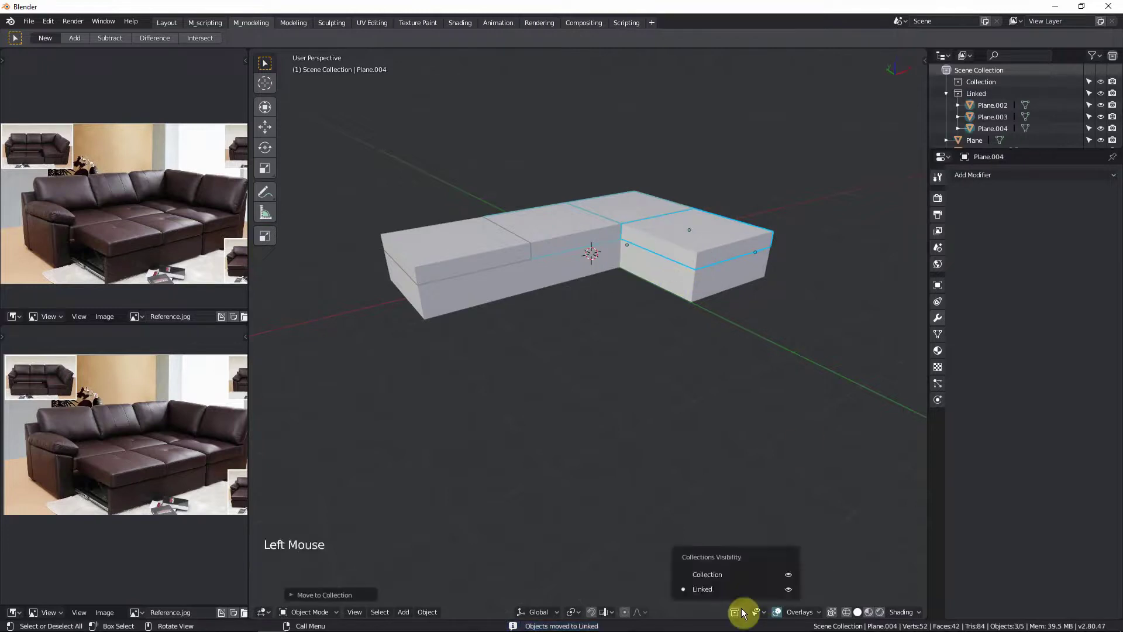
{"action": "left_click", "coordinate": [788, 588]}
{"action": "left_click", "coordinate": [451, 244]}
{"action": "middle_click_drag", "start_coordinate": [451, 244], "coordinate": [615, 331], "text": "shift"}
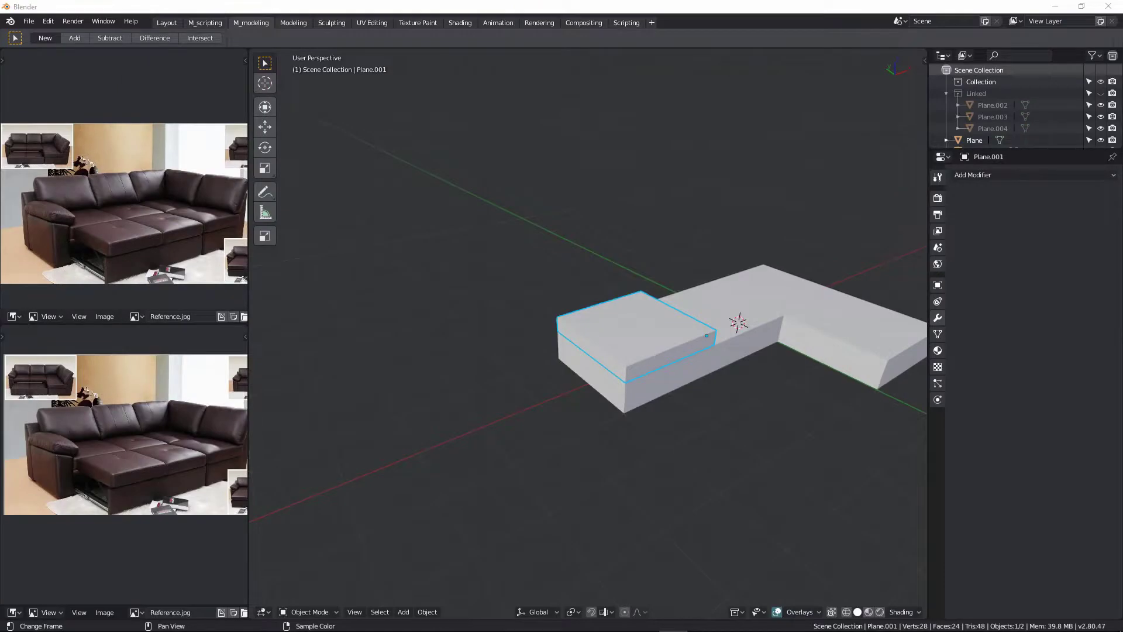
Step: Open the sofa base's mesh for editing and duplicate its outer end face in place
{"action": "middle_click_drag", "start_coordinate": [496, 425], "coordinate": [576, 359]}
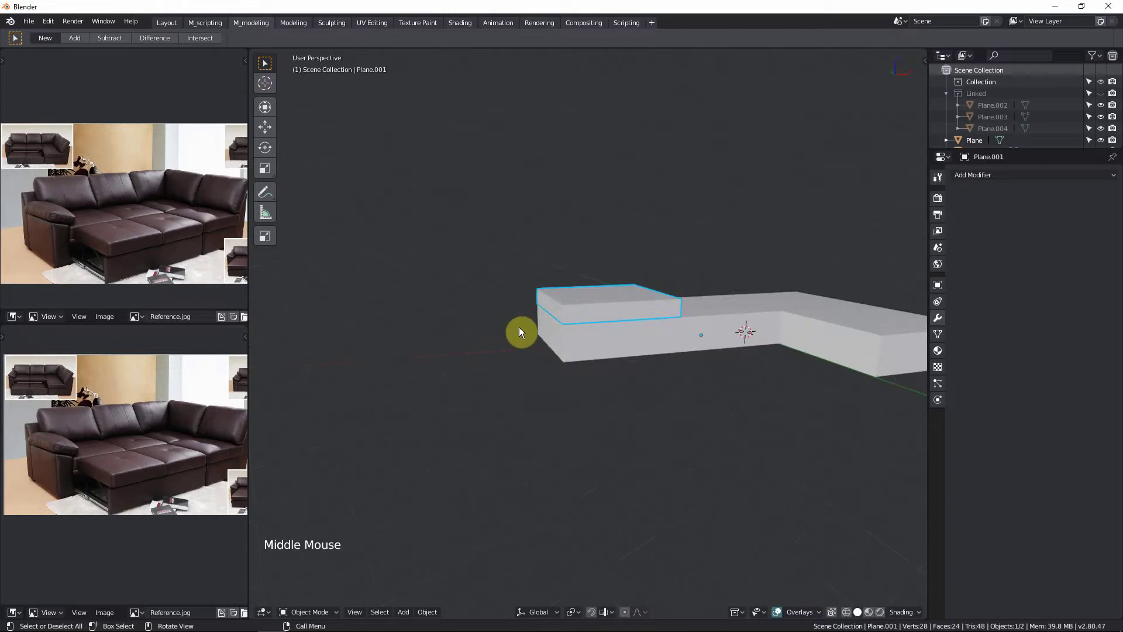
{"action": "mouse_move", "coordinate": [579, 304]}
{"action": "middle_mouse_down"}
{"action": "mouse_move", "coordinate": [554, 302]}
{"action": "mouse_move", "coordinate": [576, 331]}
{"action": "mouse_move", "coordinate": [574, 321]}
{"action": "middle_mouse_up"}
{"action": "left_click", "coordinate": [546, 329]}
{"action": "key", "text": "Tab"}
{"action": "scroll", "coordinate": [591, 318], "scroll_direction": "up", "scroll_amount": 3}
{"action": "left_click", "coordinate": [595, 318]}
{"action": "key", "text": "shift+d"}
{"action": "key", "text": "x"}
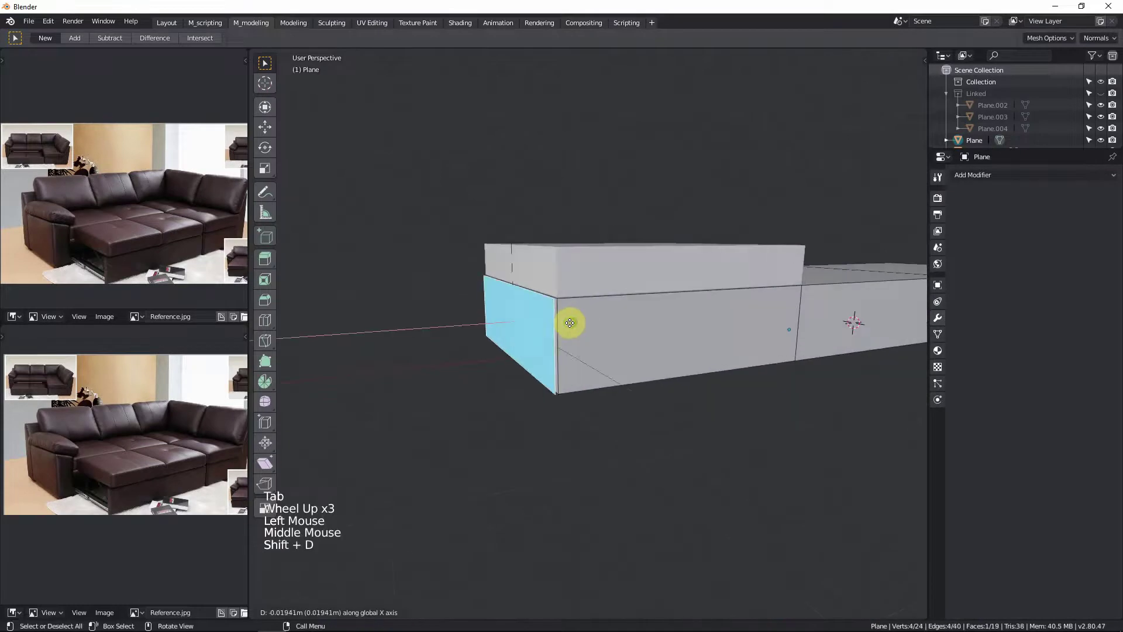
{"action": "key", "text": "Escape"}
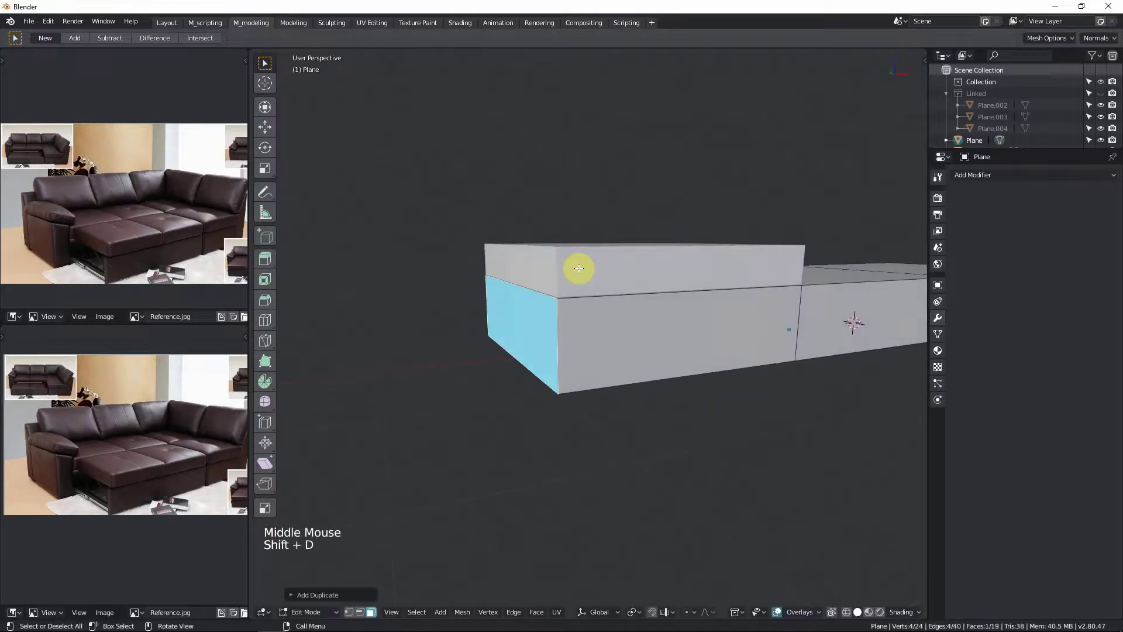
Step: Separate the duplicated end face into its own object and select that object
{"action": "key", "text": "o"}
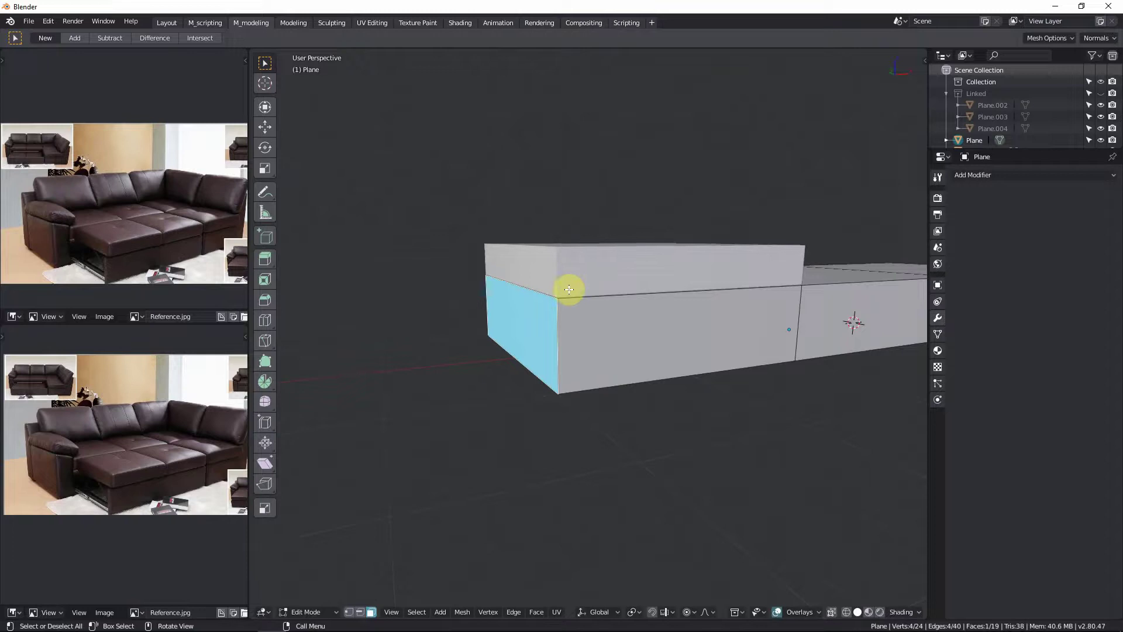
{"action": "key", "text": "p"}
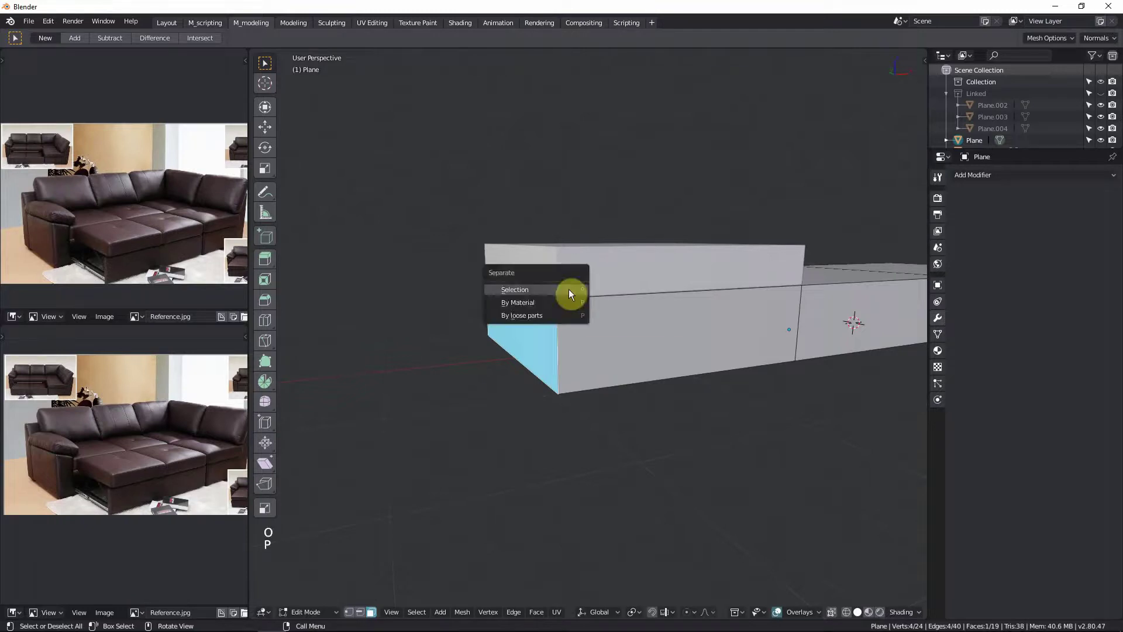
{"action": "left_click", "coordinate": [569, 289]}
{"action": "key", "text": "Tab"}
{"action": "left_click", "coordinate": [535, 312]}
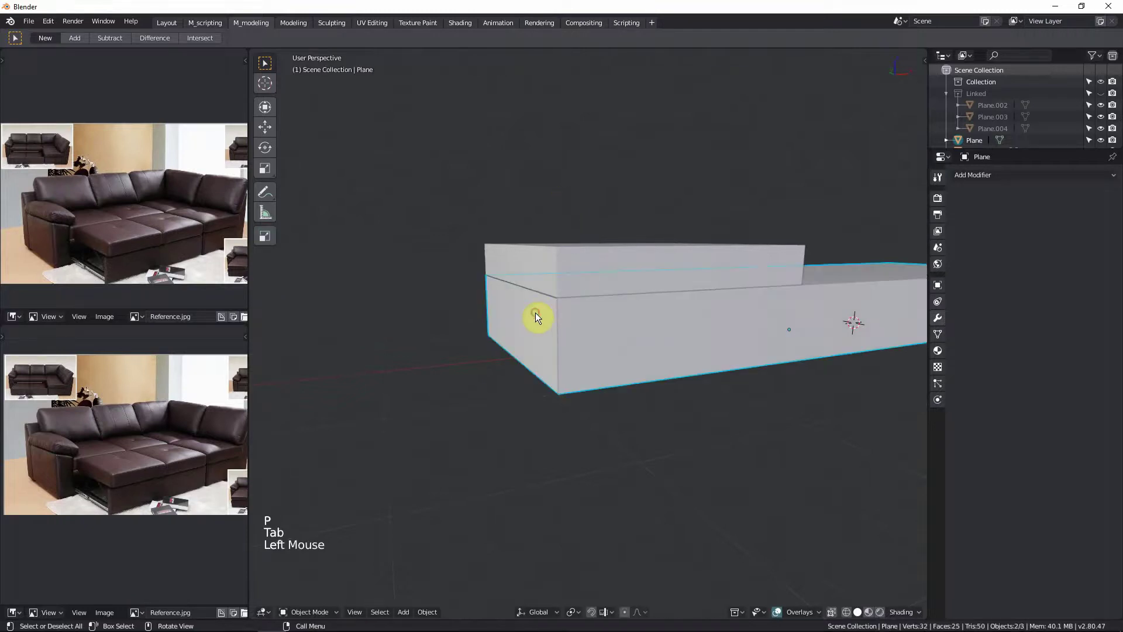
Step: In front view, extrude the separated end face outward into an armrest block about one-seventh of the cushion's width
{"action": "key", "text": "KP_1"}
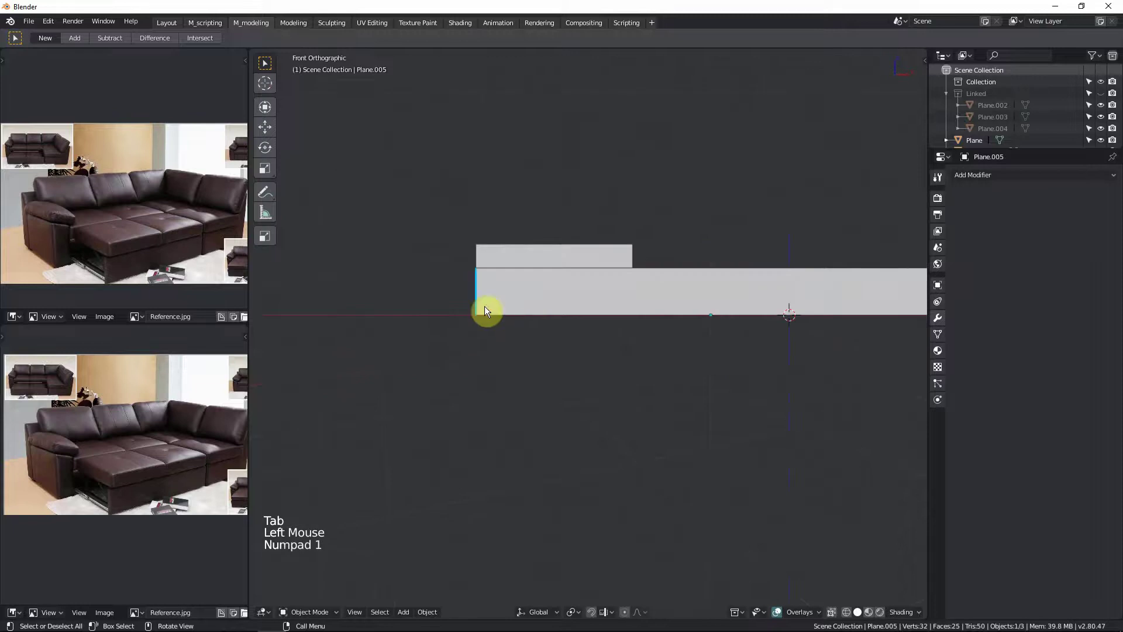
{"action": "scroll", "coordinate": [484, 306], "scroll_direction": "up", "scroll_amount": 7}
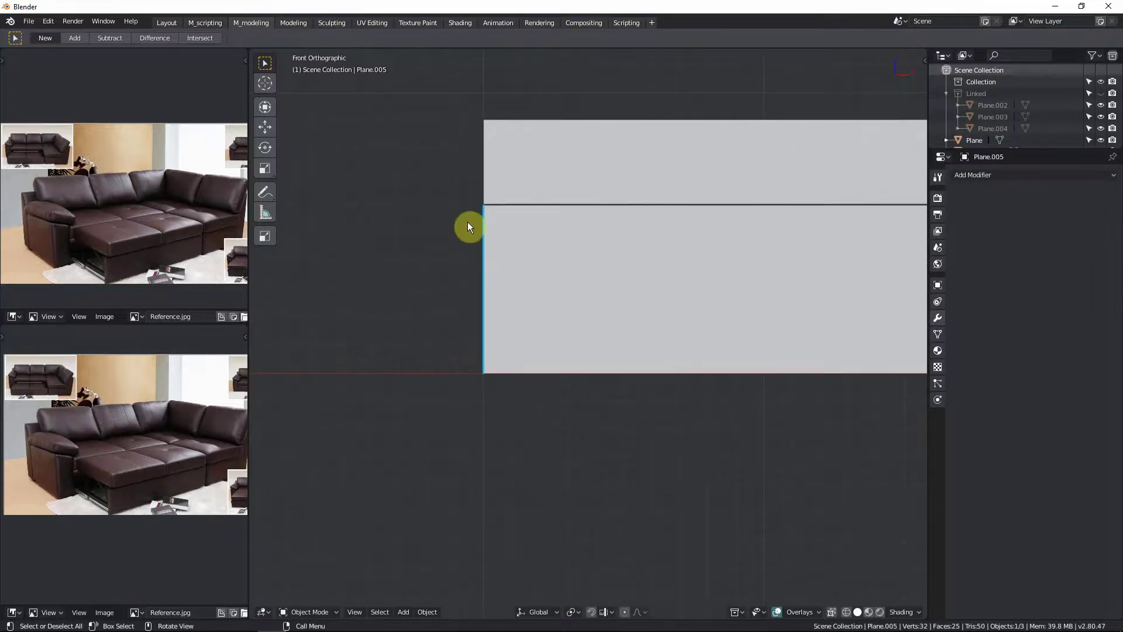
{"action": "middle_click_drag", "start_coordinate": [492, 277], "coordinate": [521, 293], "text": "shift"}
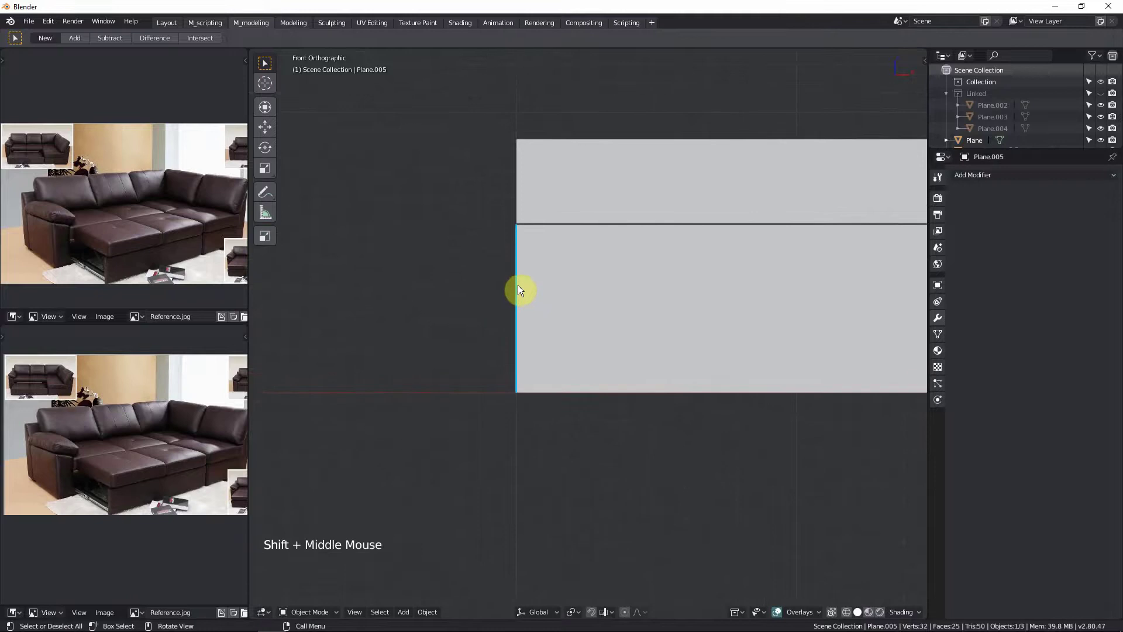
{"action": "key", "text": "Tab"}
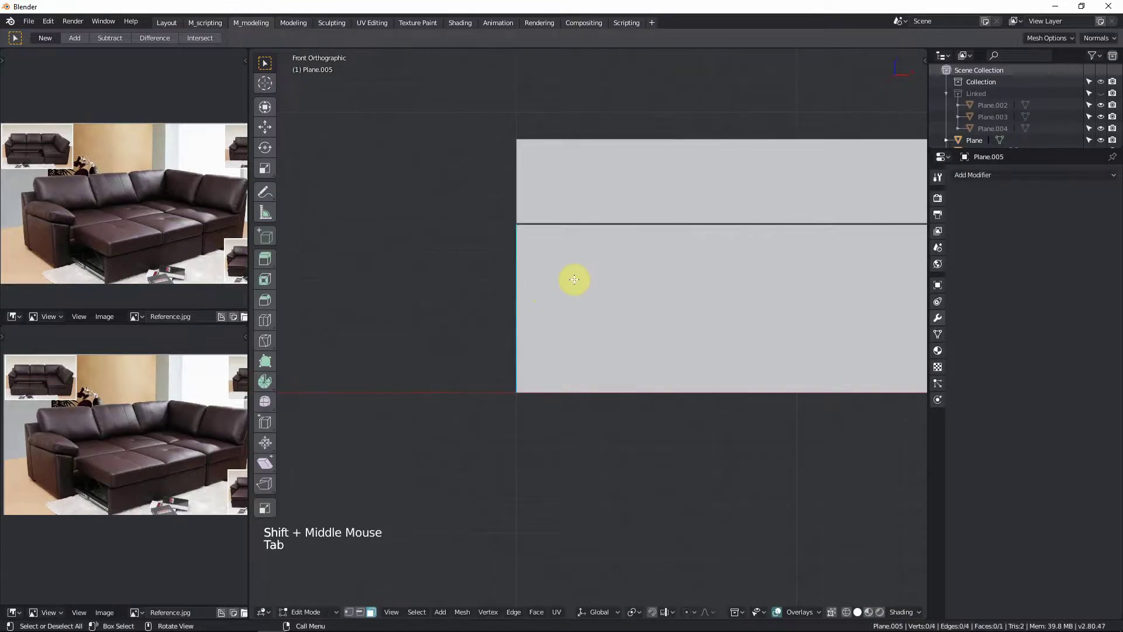
{"action": "key", "text": "a"}
{"action": "scroll", "coordinate": [535, 285], "scroll_direction": "down", "scroll_amount": 1}
{"action": "middle_click_drag", "start_coordinate": [536, 285], "coordinate": [521, 280], "text": "shift"}
{"action": "scroll", "coordinate": [521, 278], "scroll_direction": "up", "scroll_amount": 1}
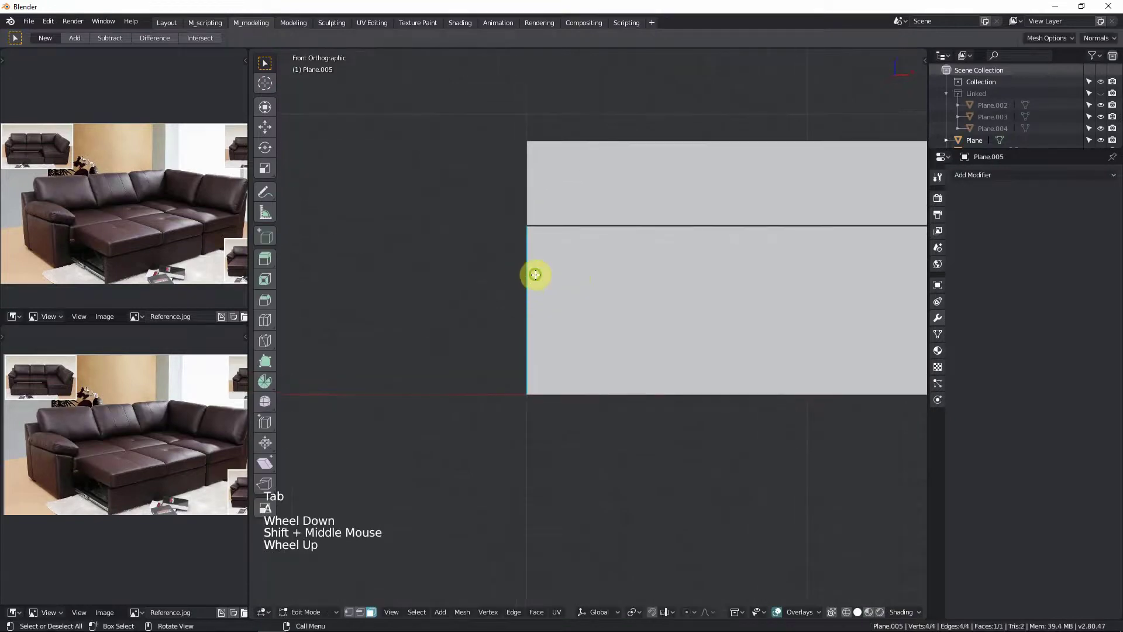
{"action": "key", "text": "e"}
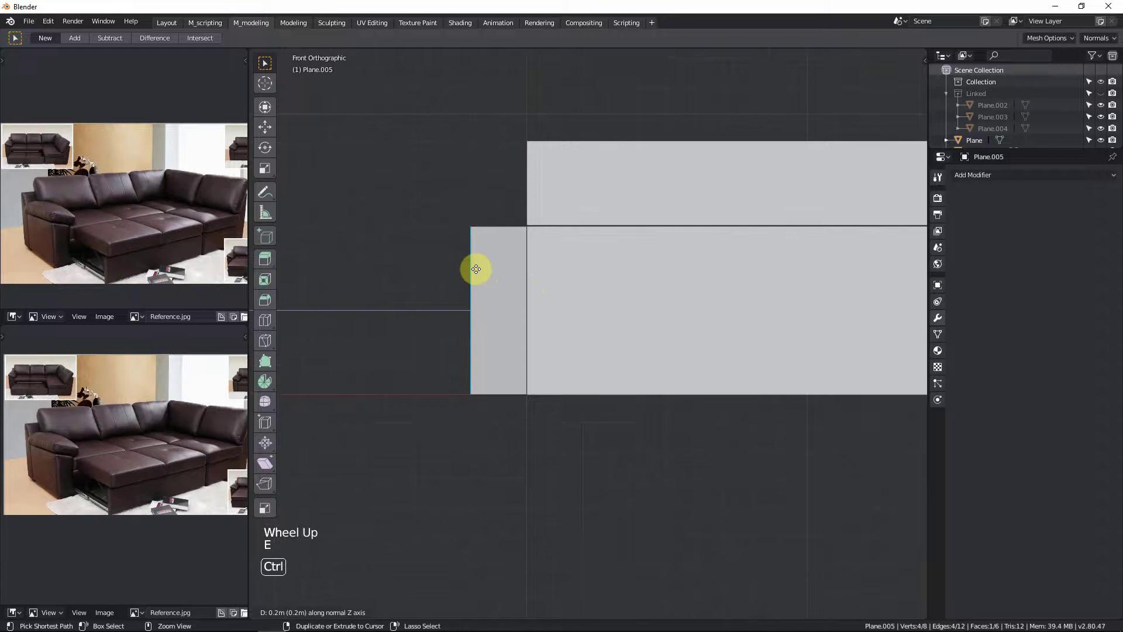
{"action": "left_click", "coordinate": [459, 260]}
Step: Move the armrest block's outer face farther out, using snapping, to about one-fifth of the cushion's width
{"action": "scroll", "coordinate": [474, 253], "scroll_direction": "down", "scroll_amount": 7}
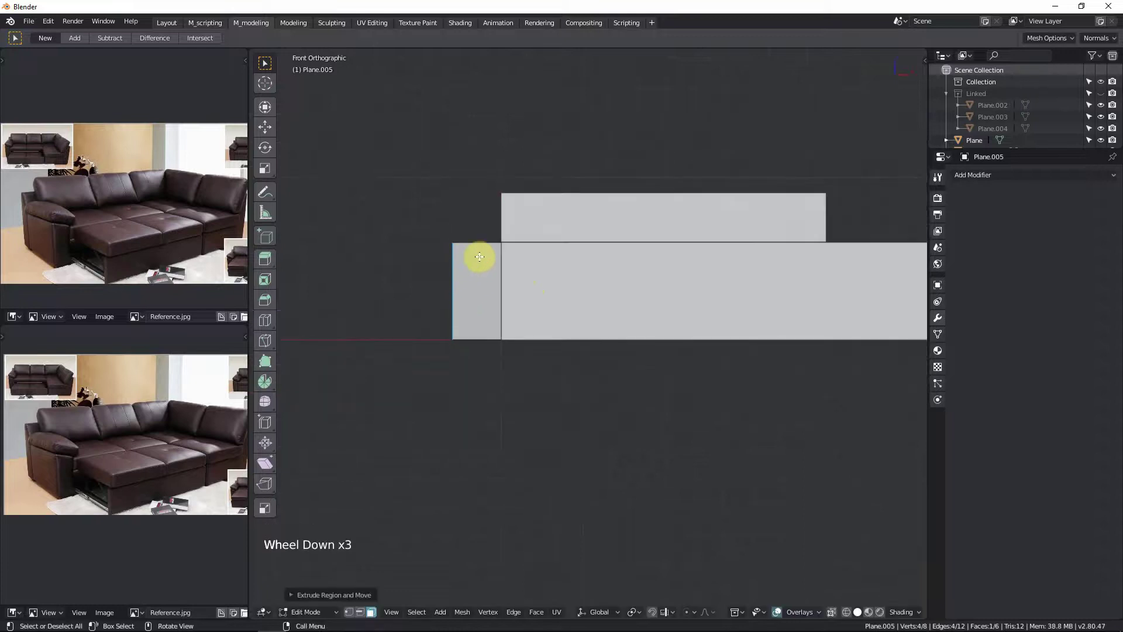
{"action": "middle_click_drag", "start_coordinate": [481, 255], "coordinate": [502, 285]}
{"action": "key", "text": "KP_1"}
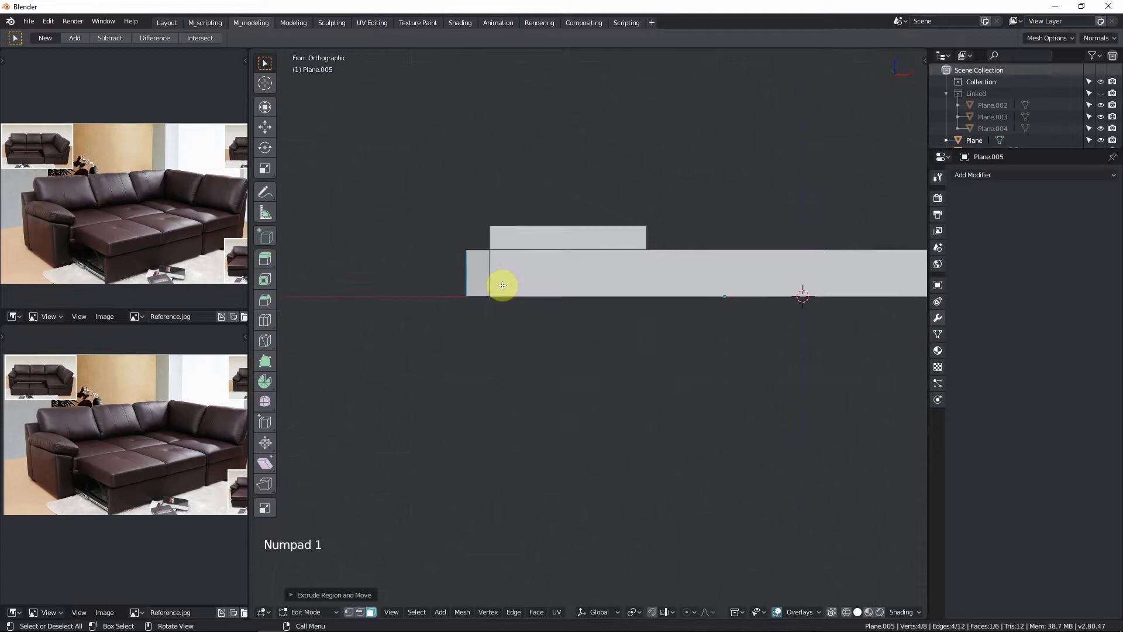
{"action": "scroll", "coordinate": [484, 272], "scroll_direction": "up", "scroll_amount": 1}
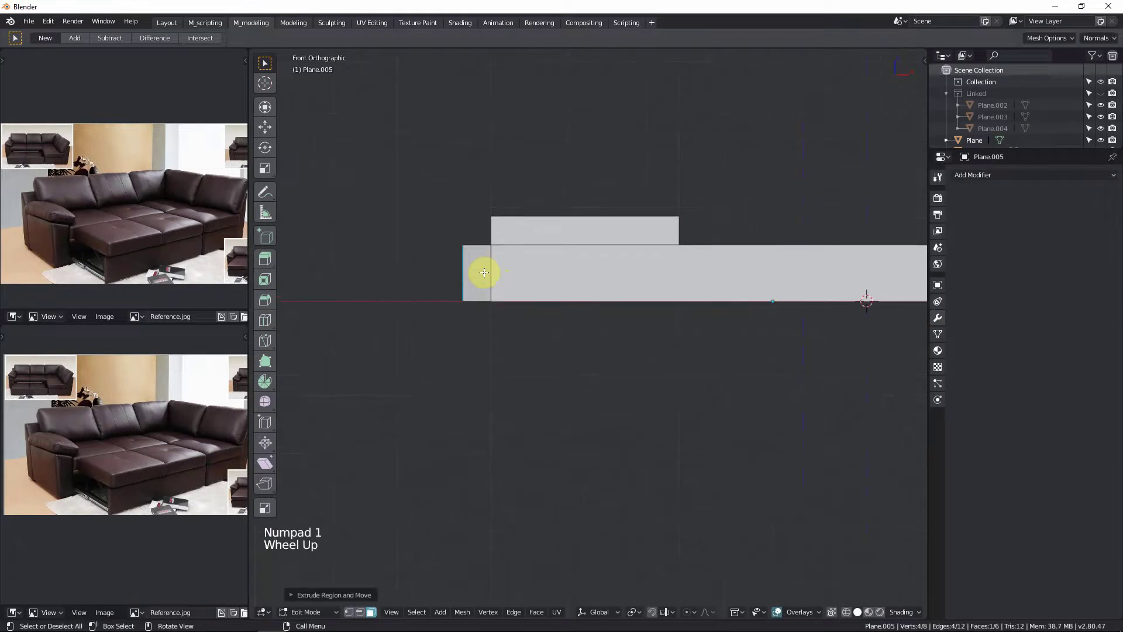
{"action": "key", "text": "g"}
{"action": "left_click", "coordinate": [476, 269], "text": "ctrl"}
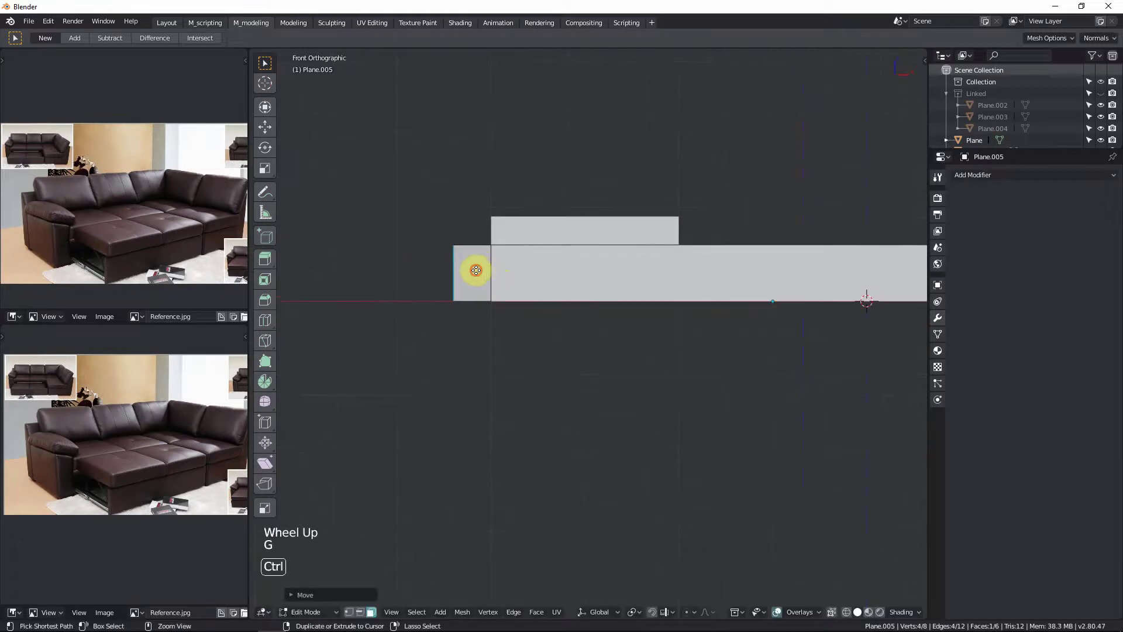
Step: In front view, raise the armrest block's top face with snapping until it is level with the seat cushion's top
{"action": "scroll", "coordinate": [477, 270], "scroll_direction": "down", "scroll_amount": 2}
{"action": "mouse_move", "coordinate": [466, 266]}
{"action": "middle_mouse_down"}
{"action": "mouse_move", "coordinate": [474, 288]}
{"action": "mouse_move", "coordinate": [486, 283]}
{"action": "mouse_move", "coordinate": [462, 258]}
{"action": "middle_mouse_up"}
{"action": "left_click", "coordinate": [462, 258]}
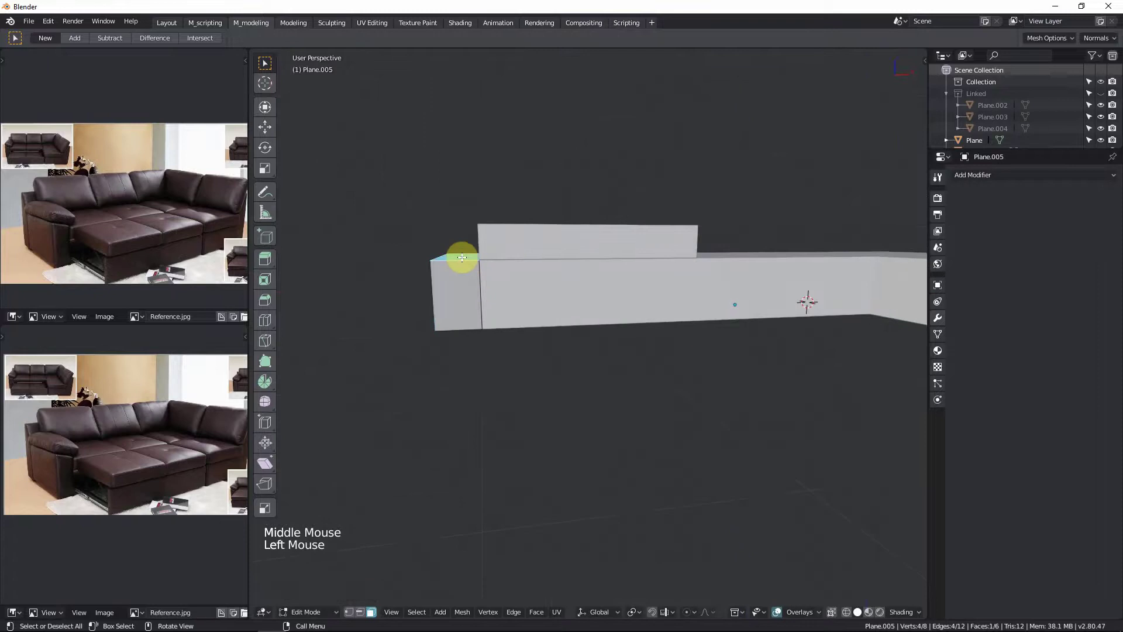
{"action": "key", "text": "KP_1"}
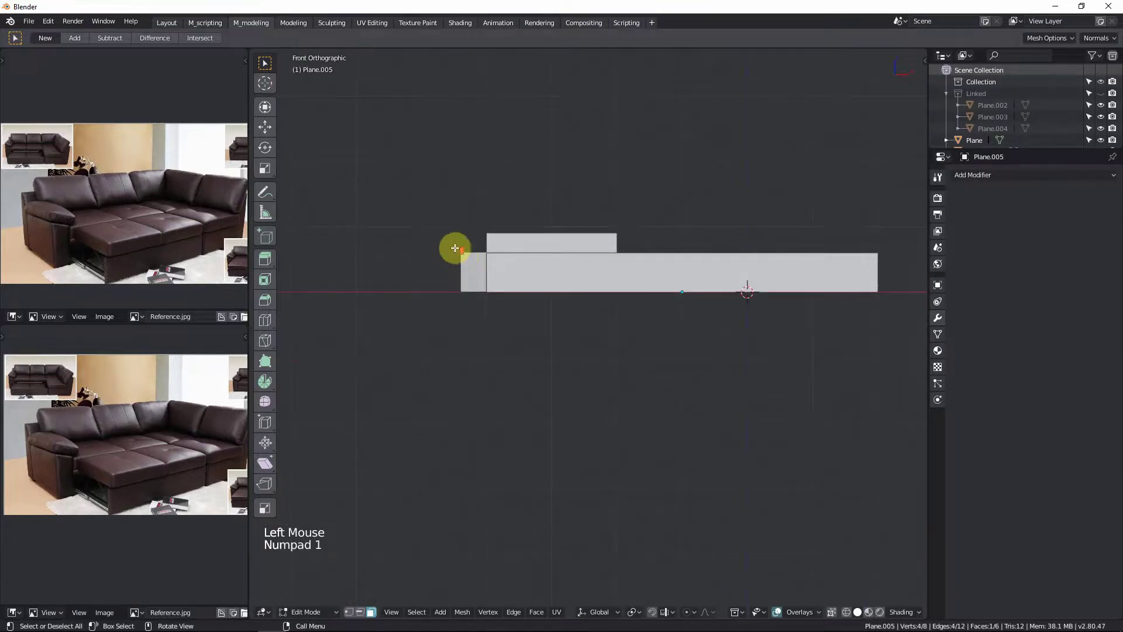
{"action": "scroll", "coordinate": [457, 244], "scroll_direction": "up", "scroll_amount": 5}
{"action": "middle_click_drag", "start_coordinate": [489, 248], "coordinate": [498, 301], "text": "shift"}
{"action": "key", "text": "g"}
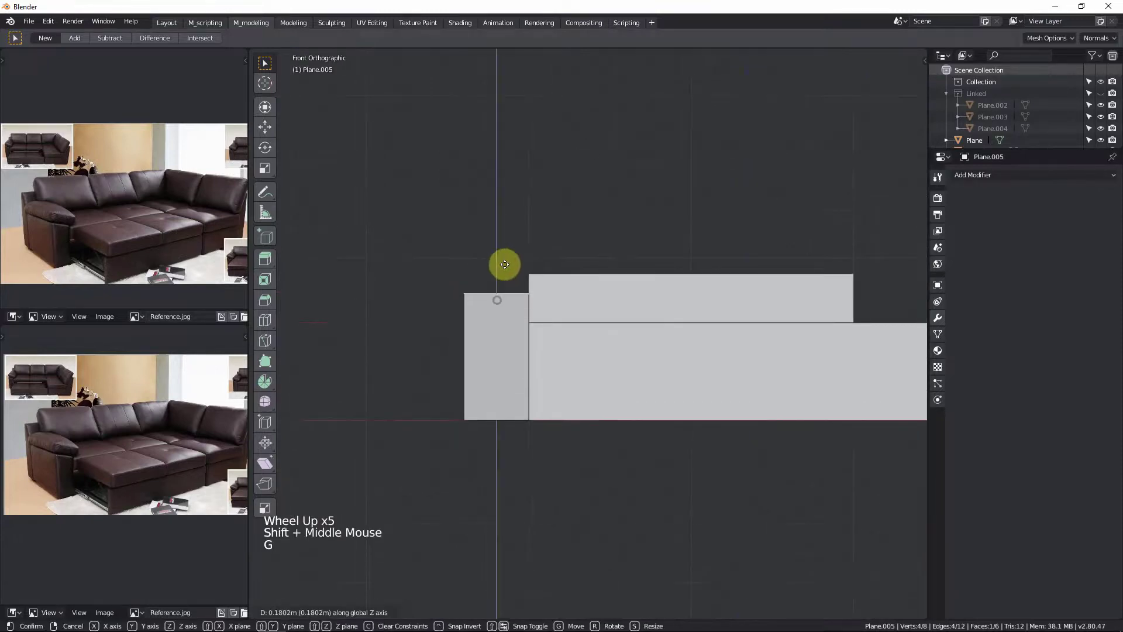
{"action": "key", "text": "shift"}
{"action": "left_click", "coordinate": [508, 216]}
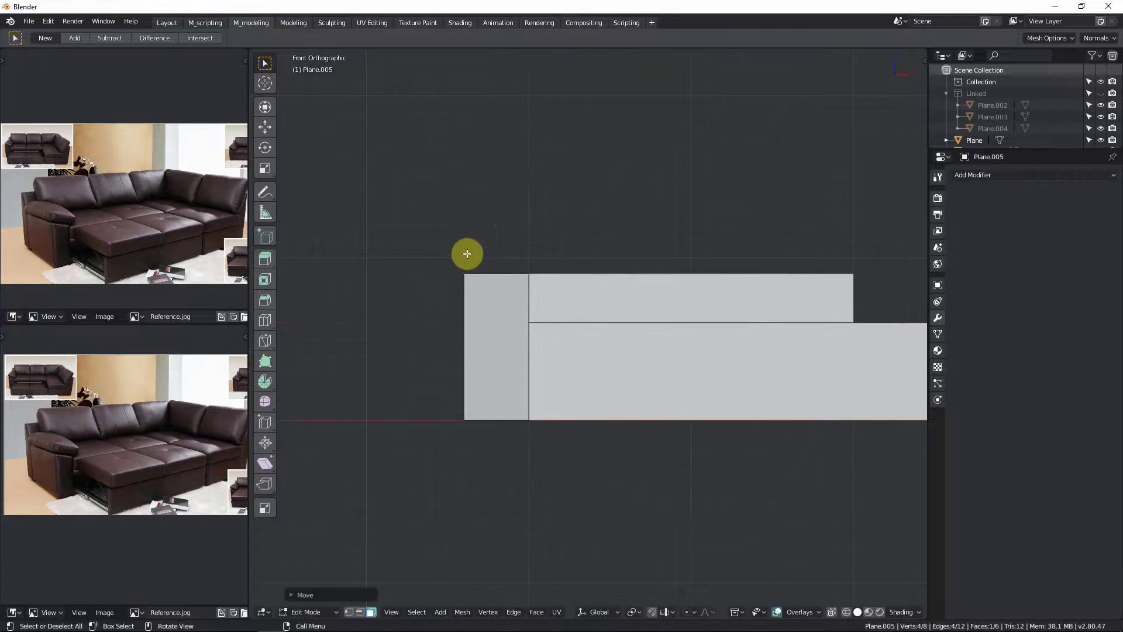
{"action": "key", "text": "ctrl+z"}
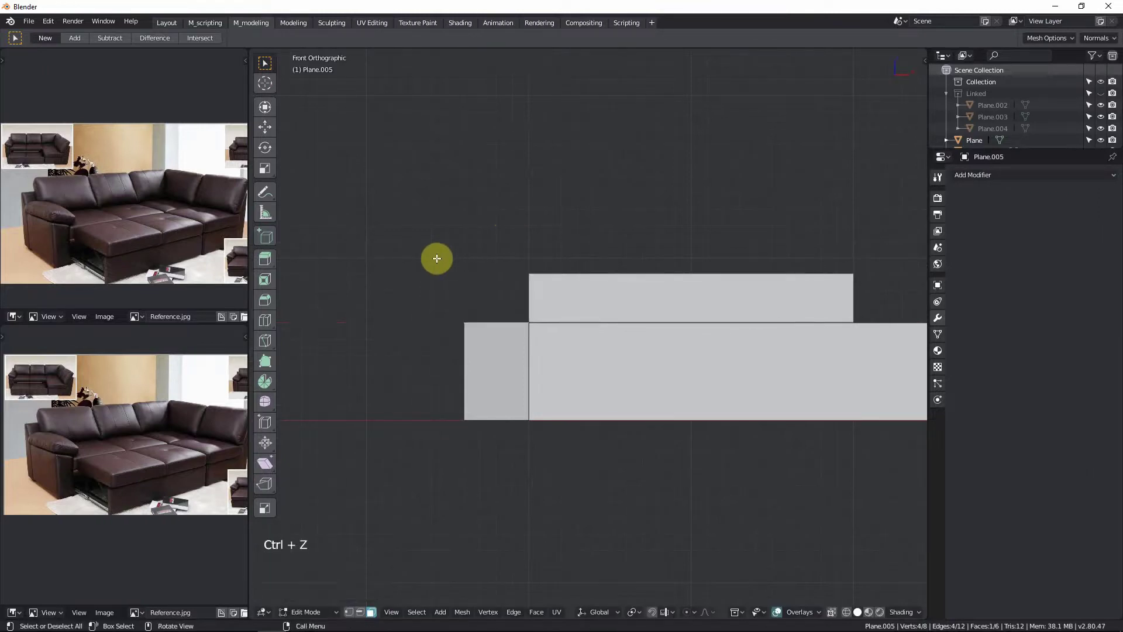
{"action": "key", "text": "ctrl+shift+z"}
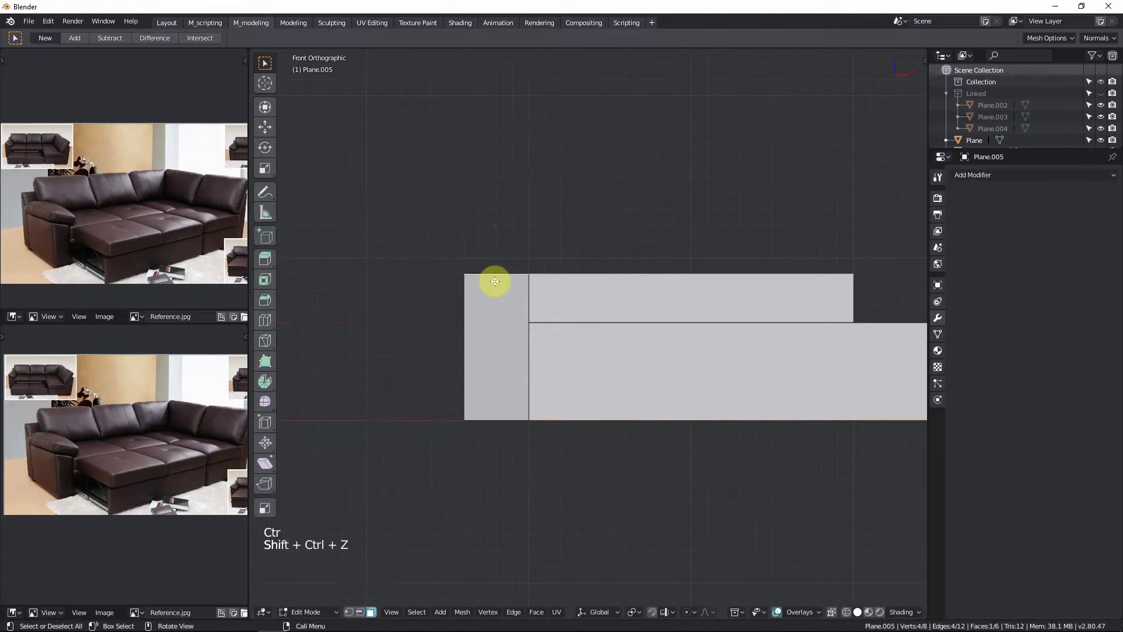
Step: Select the armrest's outer top edge through the mesh in front view and raise it 0.1 m along Z
{"action": "key", "text": "Tab"}
{"action": "key", "text": "shift+z"}
{"action": "left_click", "coordinate": [462, 249]}
{"action": "mouse_move", "coordinate": [462, 248]}
{"action": "right_mouse_down", "text": "ctrl"}
{"action": "mouse_move", "coordinate": [445, 289]}
{"action": "mouse_move", "coordinate": [479, 279]}
{"action": "mouse_move", "coordinate": [484, 252]}
{"action": "mouse_move", "coordinate": [458, 287]}
{"action": "right_mouse_up", "text": "ctrl"}
{"action": "key", "text": "g"}
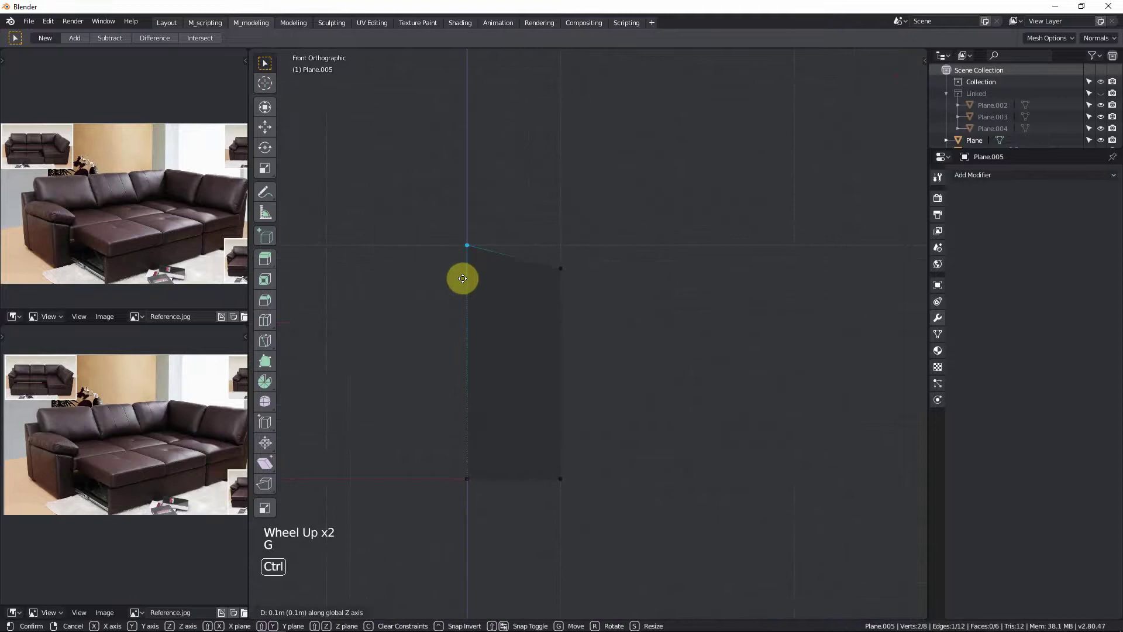
{"action": "left_click", "coordinate": [462, 278]}
{"action": "scroll", "coordinate": [463, 278], "scroll_direction": "down", "scroll_amount": 2}
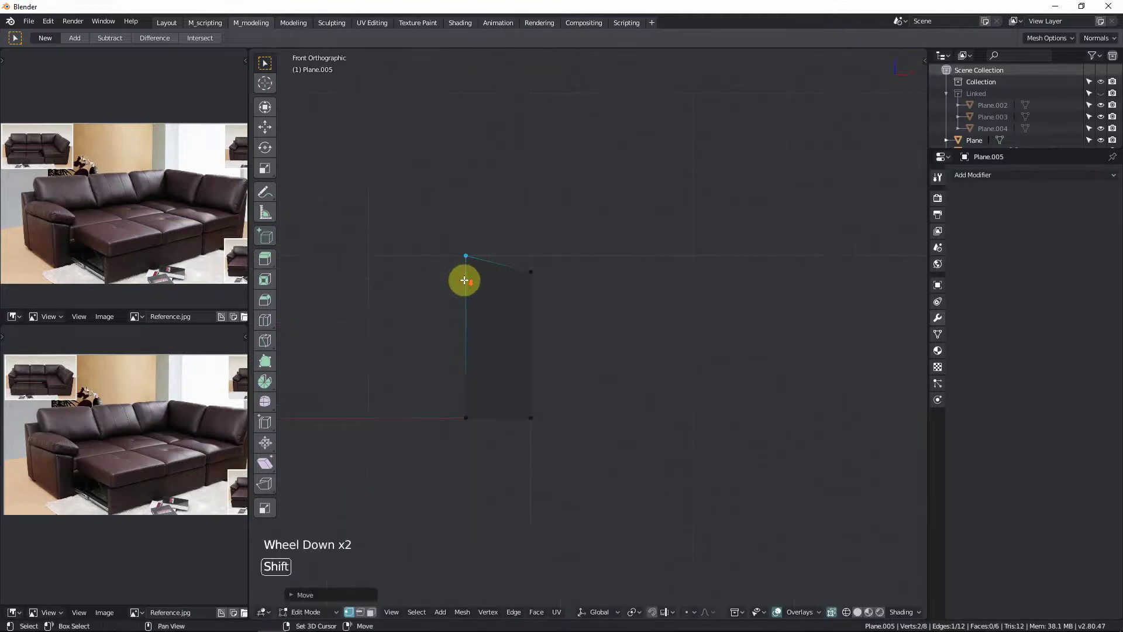
{"action": "key", "text": "shift+z"}
{"action": "key", "text": "Tab"}
{"action": "scroll", "coordinate": [483, 263], "scroll_direction": "down", "scroll_amount": 1}
{"action": "scroll", "coordinate": [483, 258], "scroll_direction": "up", "scroll_amount": 1}
{"action": "scroll", "coordinate": [483, 258], "scroll_direction": "down", "scroll_amount": 2}
{"action": "middle_click_drag", "start_coordinate": [485, 260], "coordinate": [508, 301]}
{"action": "scroll", "coordinate": [508, 299], "scroll_direction": "down", "scroll_amount": 4}
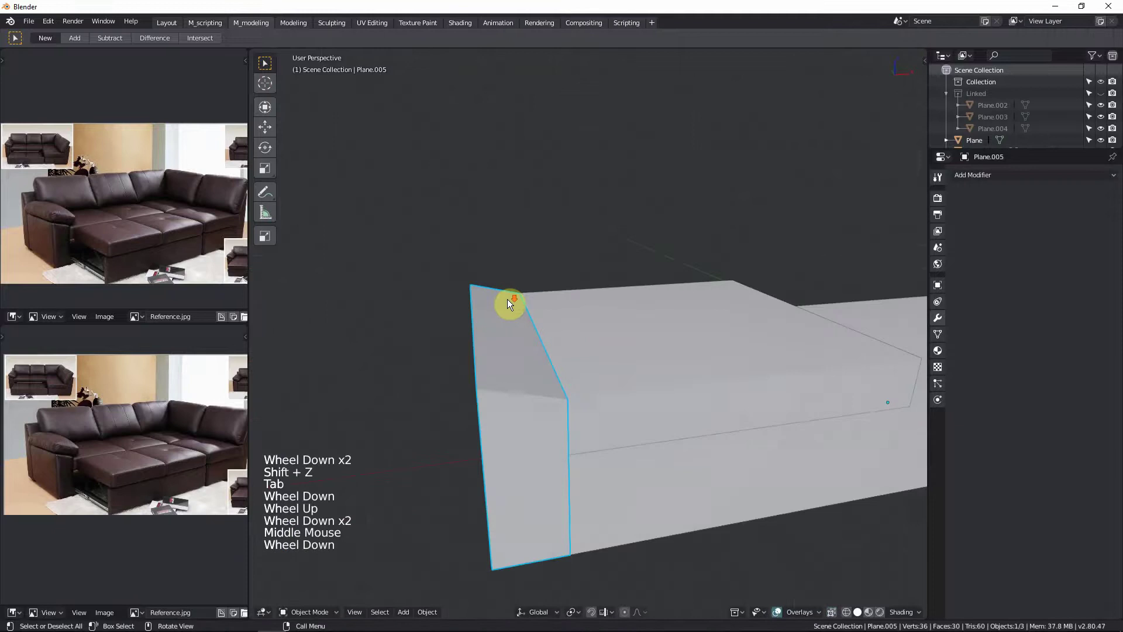
Step: Open the sofa base's mesh for editing and duplicate the three rear faces along its long side in place
{"action": "left_click", "coordinate": [507, 257]}
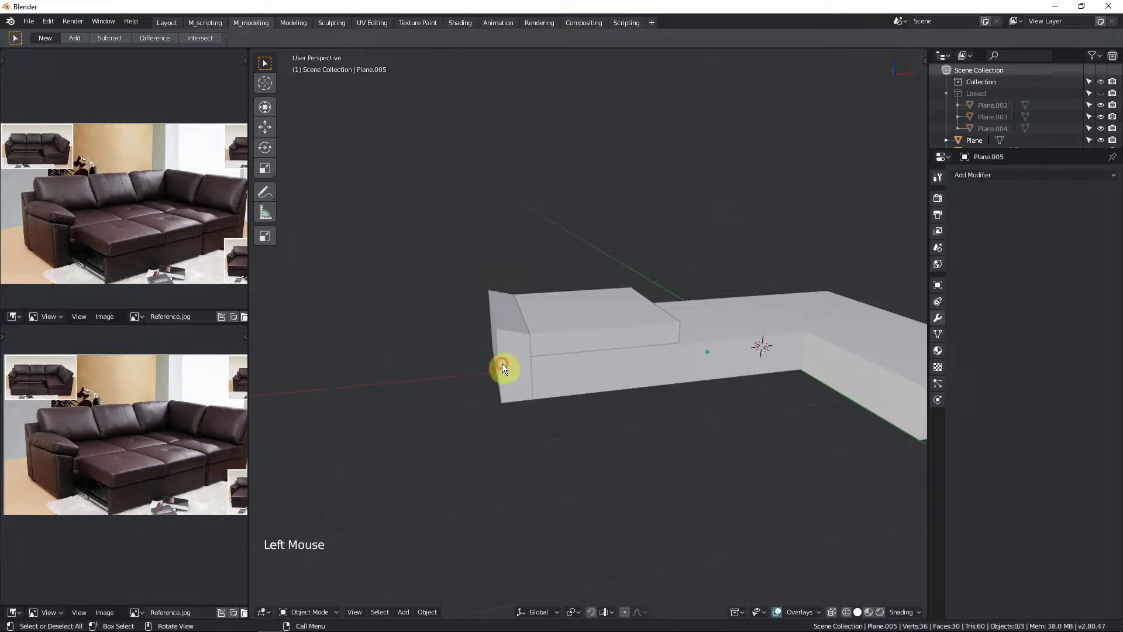
{"action": "key", "text": "KP_7"}
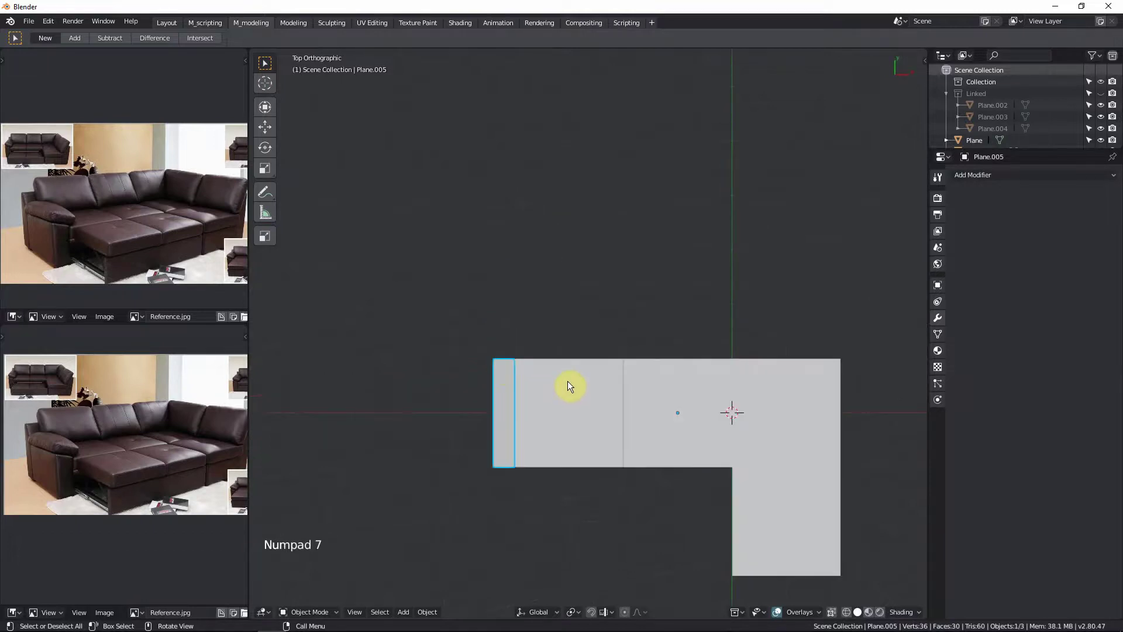
{"action": "middle_click_drag", "start_coordinate": [564, 406], "coordinate": [627, 317]}
{"action": "left_click", "coordinate": [647, 326]}
{"action": "key", "text": "Tab"}
{"action": "scroll", "coordinate": [646, 325], "scroll_direction": "up", "scroll_amount": 3}
{"action": "left_click", "coordinate": [612, 311]}
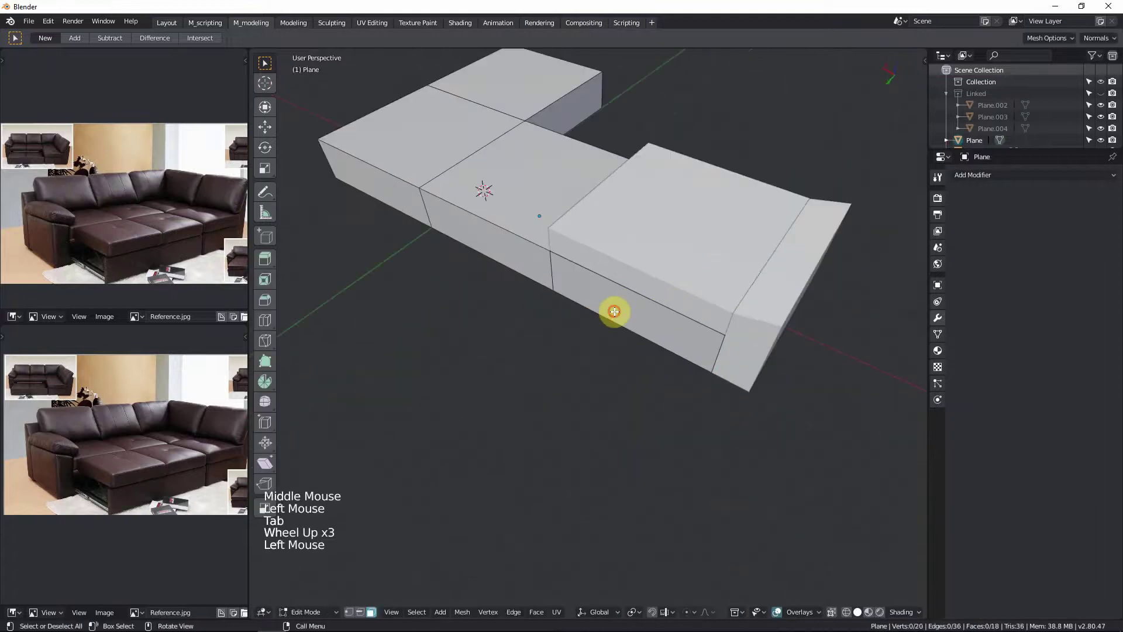
{"action": "left_click", "coordinate": [512, 263], "text": "shift"}
{"action": "left_click", "coordinate": [390, 201], "text": "shift"}
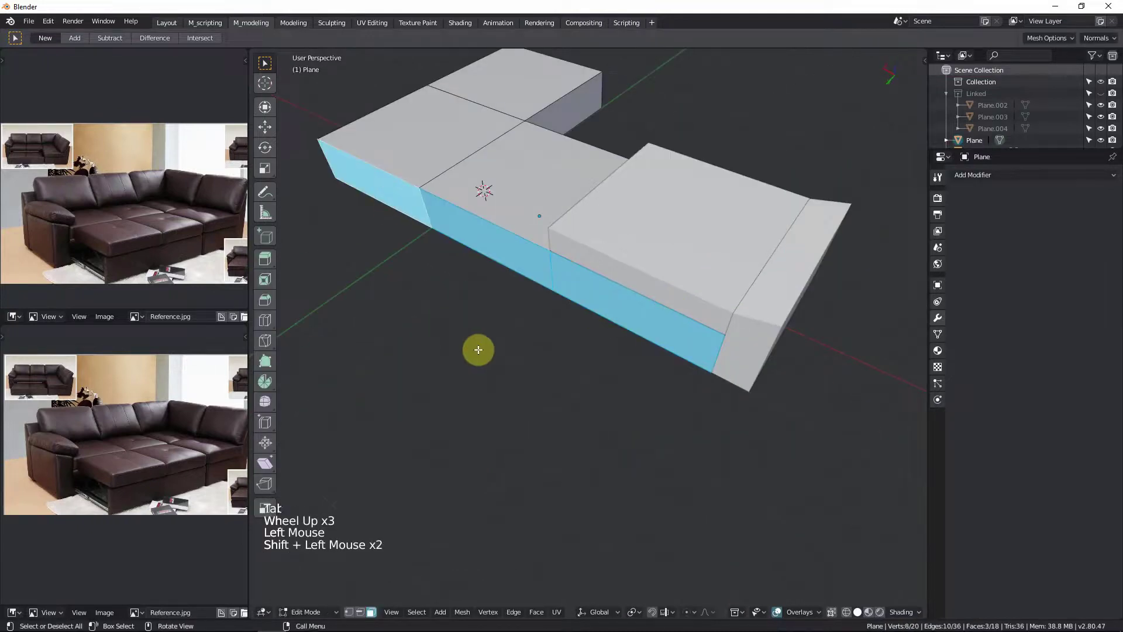
{"action": "key", "text": "shift+d"}
{"action": "right_click", "coordinate": [476, 371]}
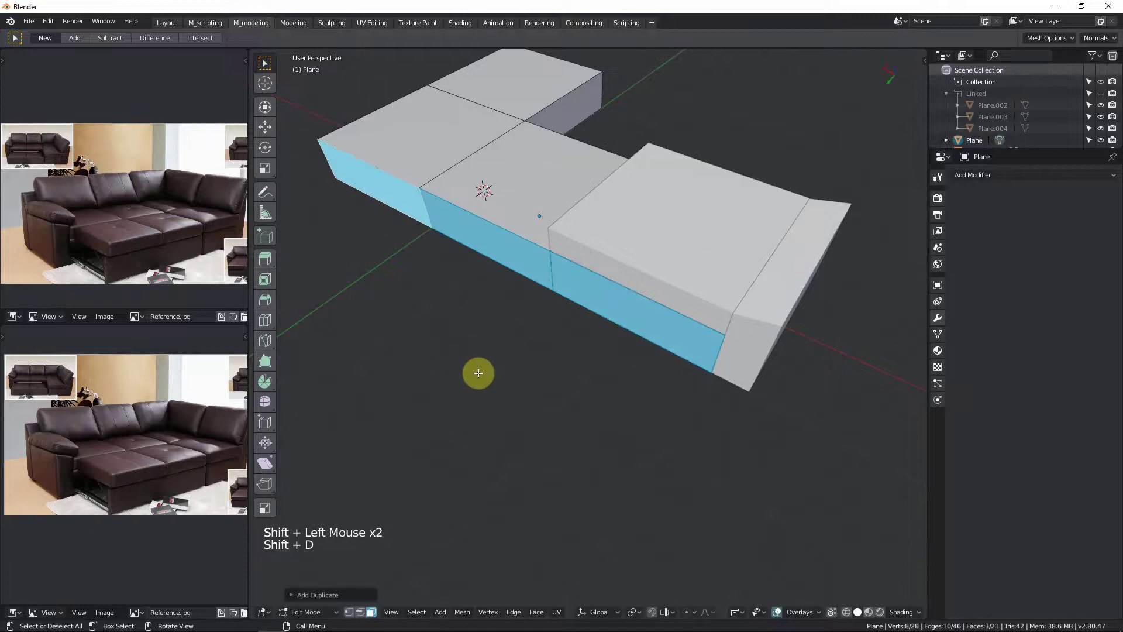
Step: Separate the duplicated rear faces into their own object and select that object
{"action": "middle_click_drag", "start_coordinate": [476, 371], "coordinate": [496, 351]}
{"action": "key", "text": "p"}
{"action": "left_click", "coordinate": [504, 352]}
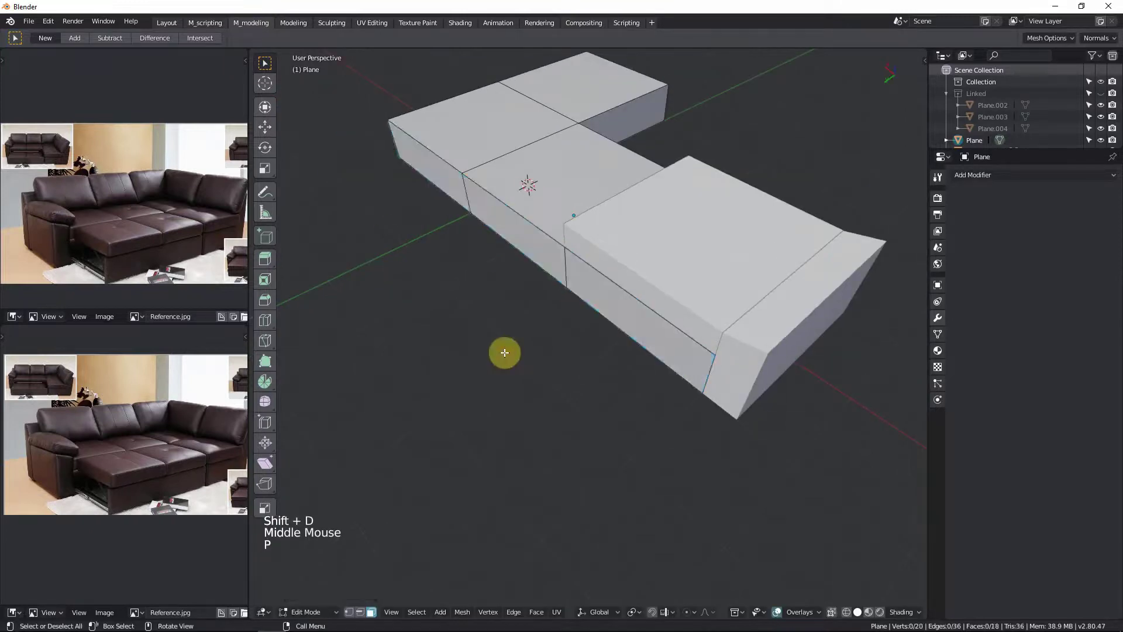
{"action": "key", "text": "Tab"}
{"action": "left_click", "coordinate": [542, 248]}
Step: In top view, extrude all of the separated rear faces 0.3 m backward, away from the base
{"action": "key", "text": "KP_7"}
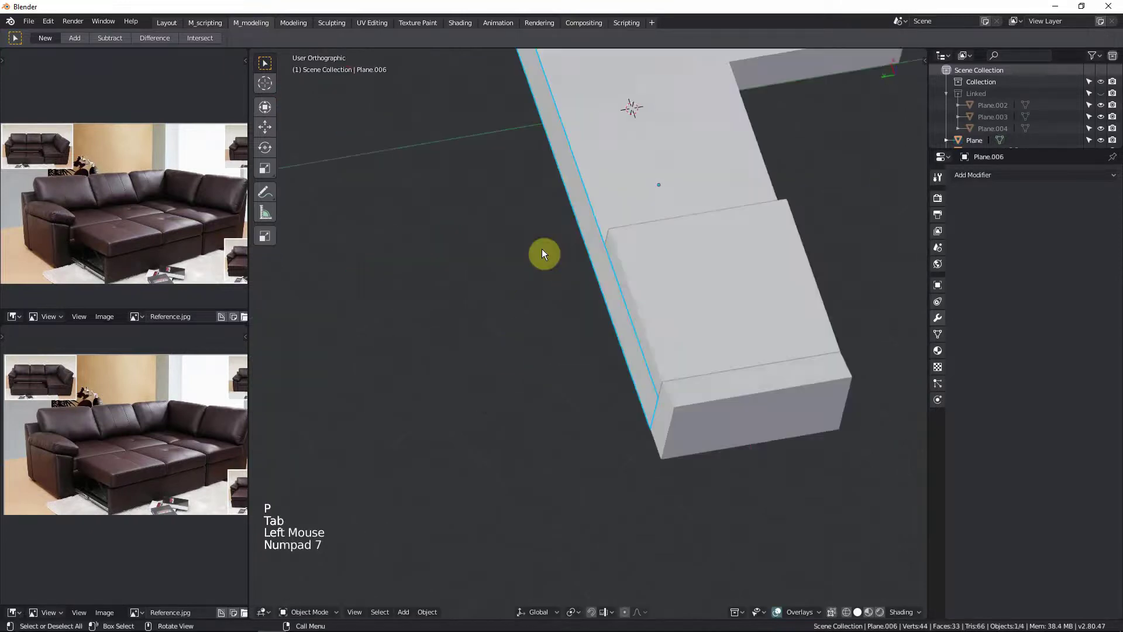
{"action": "middle_click_drag", "start_coordinate": [541, 250], "coordinate": [517, 314], "text": "shift"}
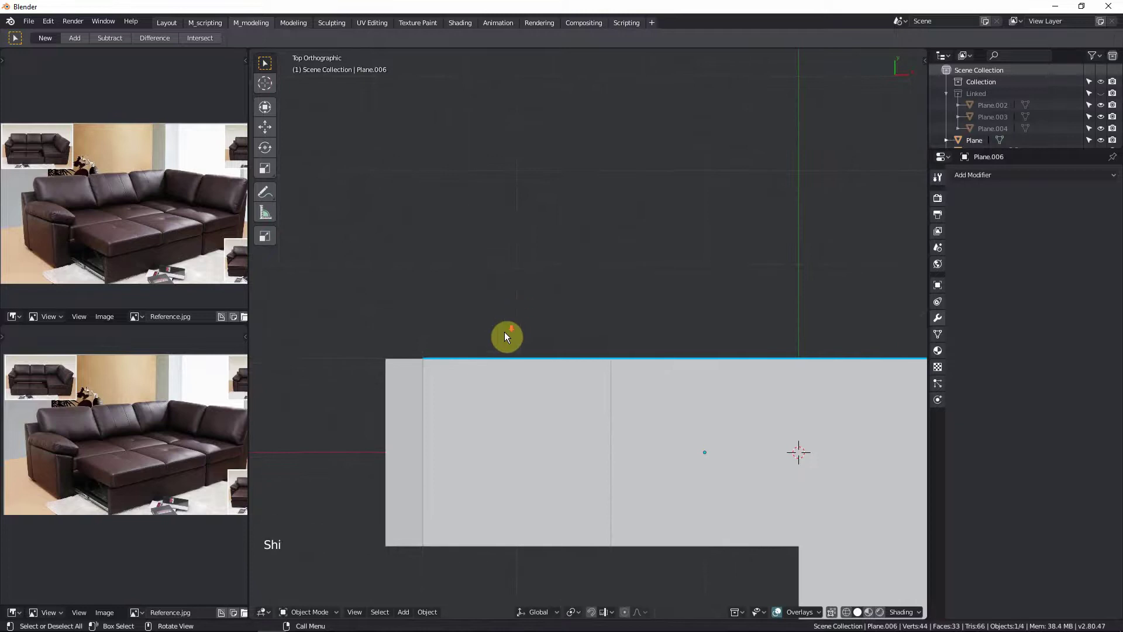
{"action": "scroll", "coordinate": [504, 333], "scroll_direction": "down", "scroll_amount": 2}
{"action": "key", "text": "Tab"}
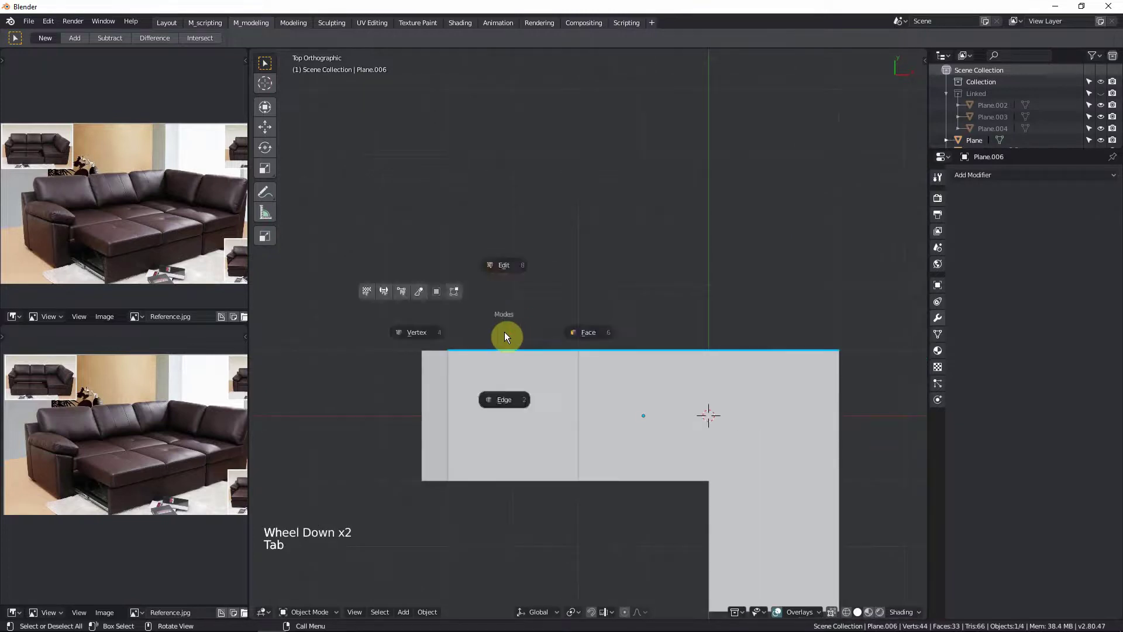
{"action": "key", "text": "z"}
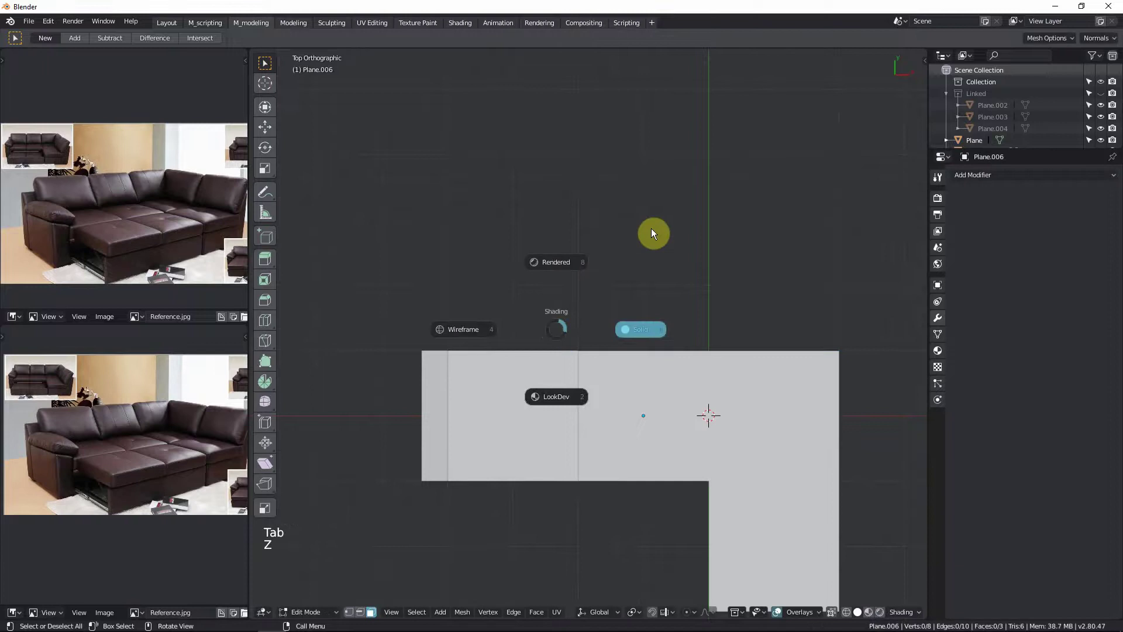
{"action": "left_click", "coordinate": [637, 208]}
{"action": "key", "text": "a"}
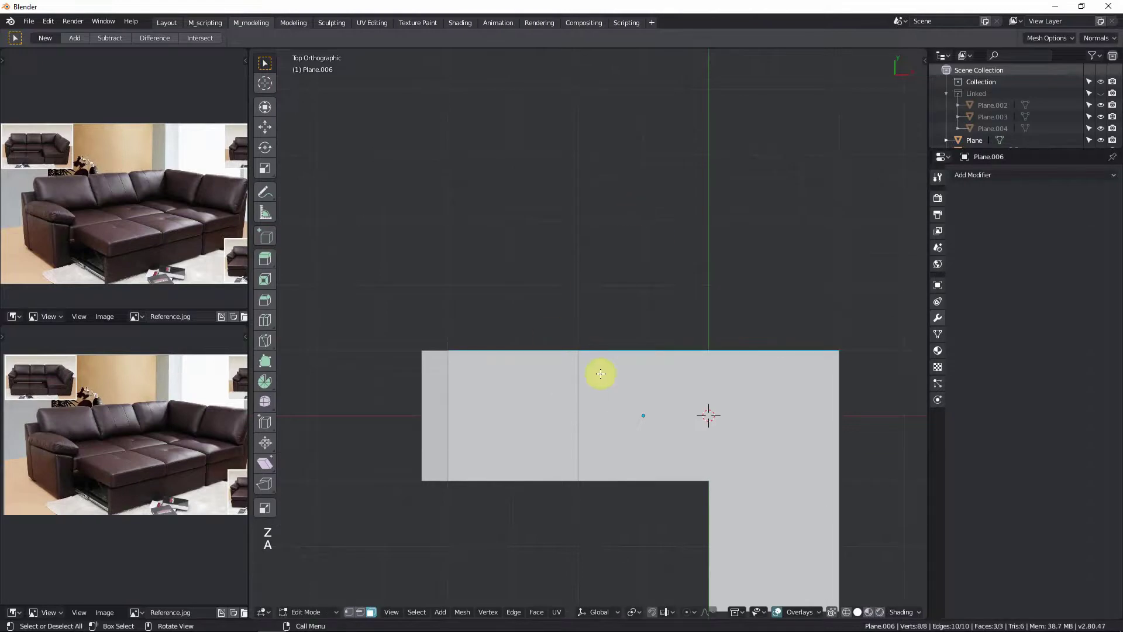
{"action": "scroll", "coordinate": [610, 358], "scroll_direction": "up", "scroll_amount": 2}
{"action": "key", "text": "e"}
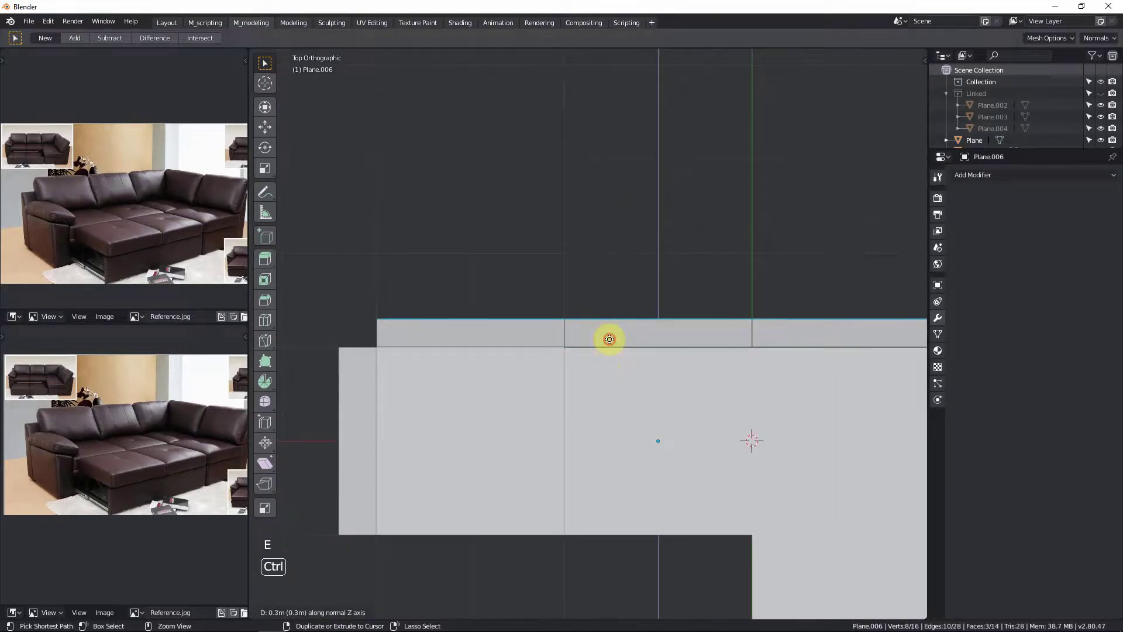
{"action": "left_click", "coordinate": [609, 336]}
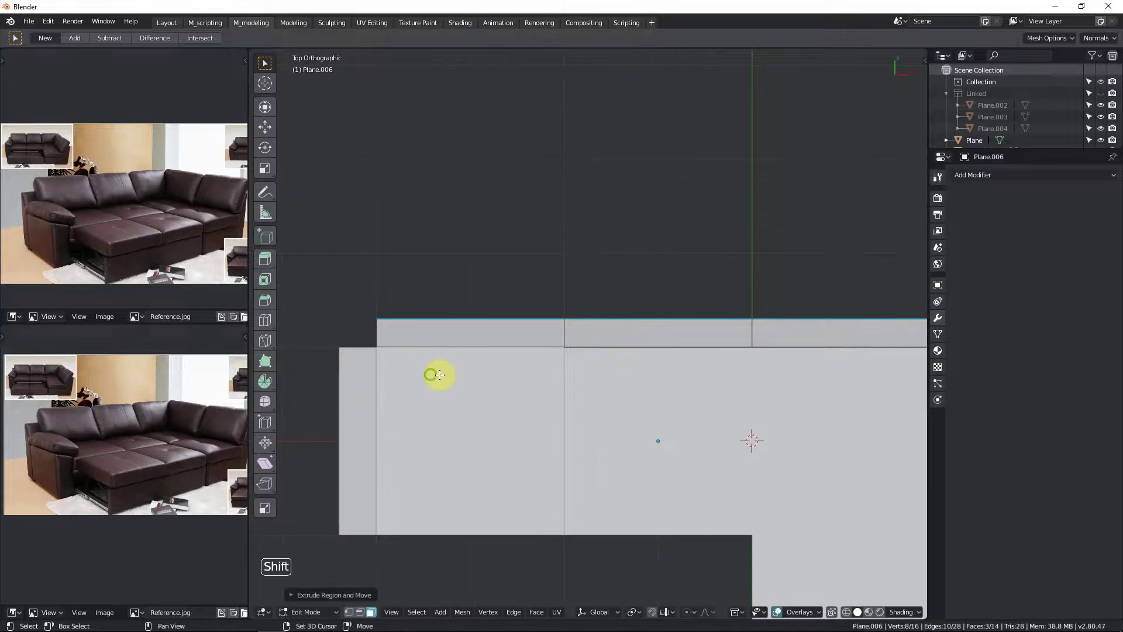
Step: Move the back block's armrest-side end face 0.4 m outward along X, flush with the armrest's outer side
{"action": "middle_click_drag", "start_coordinate": [431, 370], "coordinate": [447, 351], "text": "shift"}
{"action": "key", "text": "shift+z"}
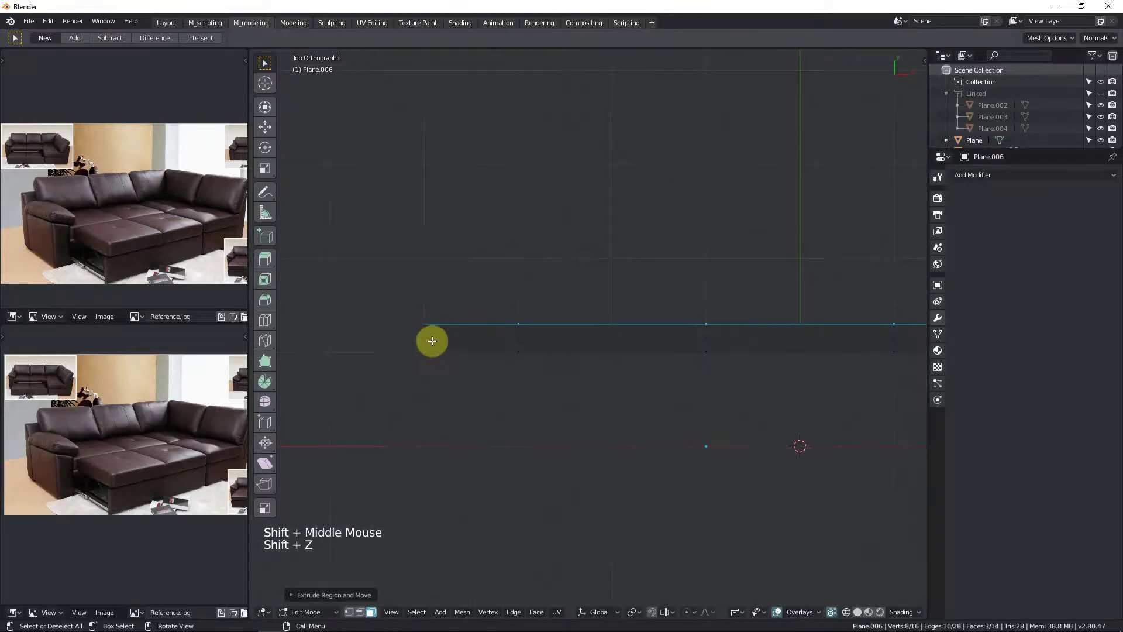
{"action": "left_click", "coordinate": [429, 335]}
{"action": "scroll", "coordinate": [598, 339], "scroll_direction": "down", "scroll_amount": 2}
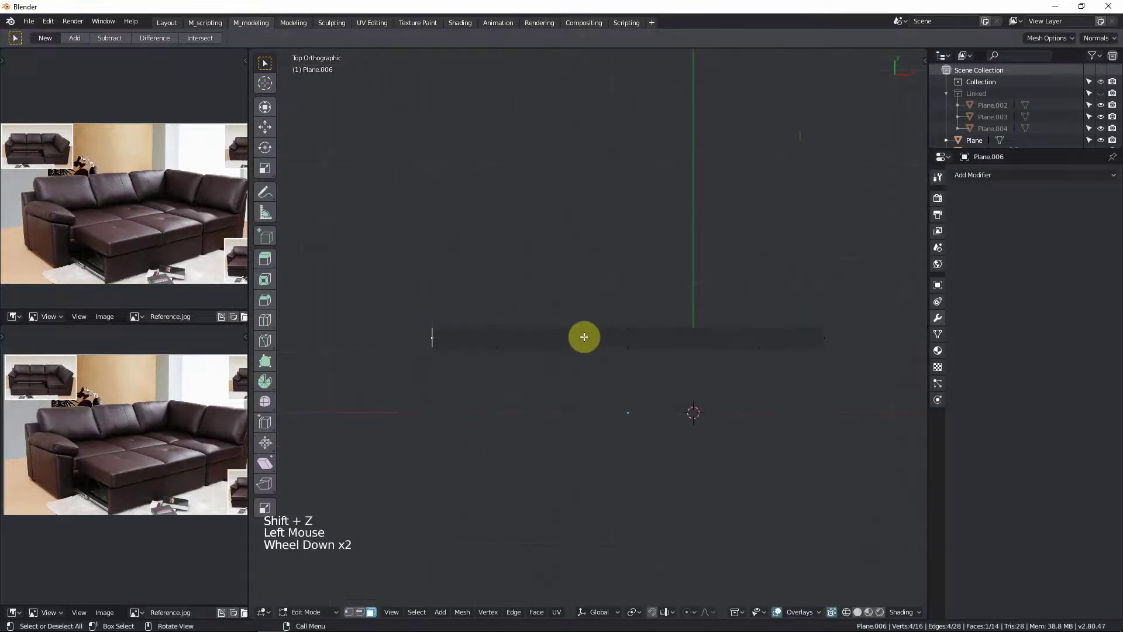
{"action": "scroll", "coordinate": [471, 335], "scroll_direction": "up", "scroll_amount": 3}
{"action": "middle_click_drag", "start_coordinate": [387, 344], "coordinate": [484, 349], "text": "shift"}
{"action": "key", "text": "shift+z"}
{"action": "scroll", "coordinate": [487, 348], "scroll_direction": "up", "scroll_amount": 2}
{"action": "scroll", "coordinate": [489, 347], "scroll_direction": "down", "scroll_amount": 1}
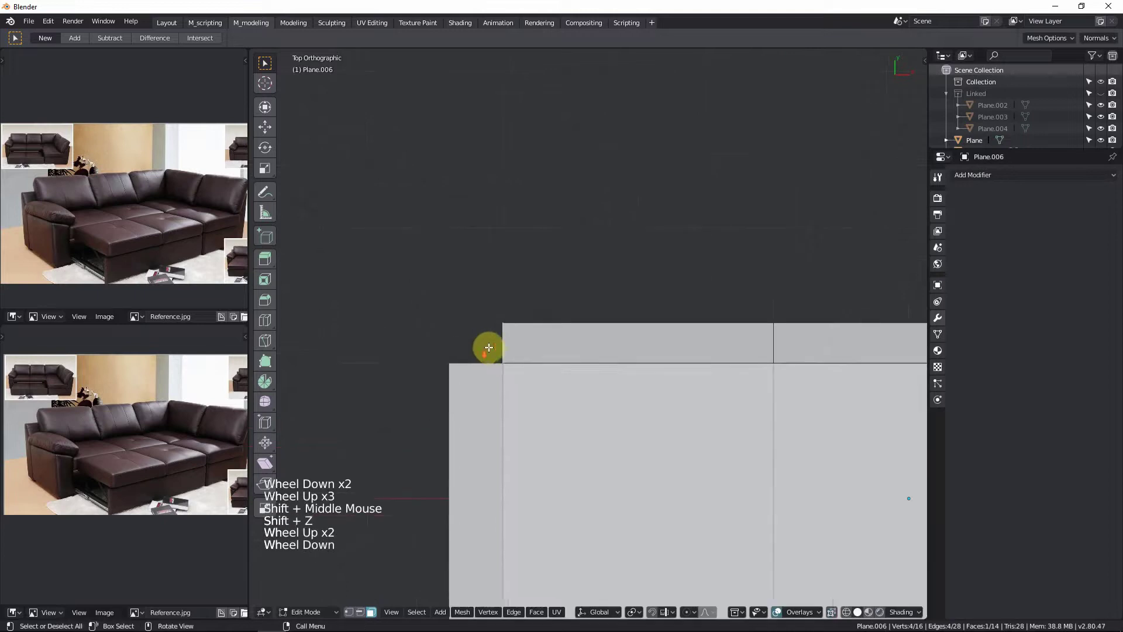
{"action": "key", "text": "g"}
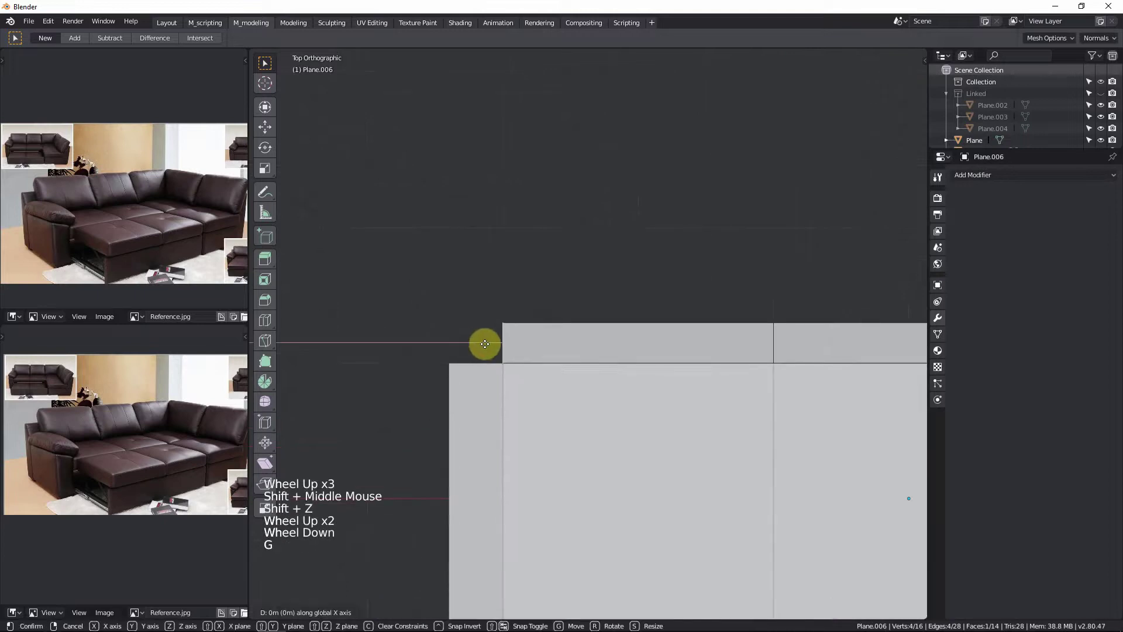
{"action": "key", "text": "g"}
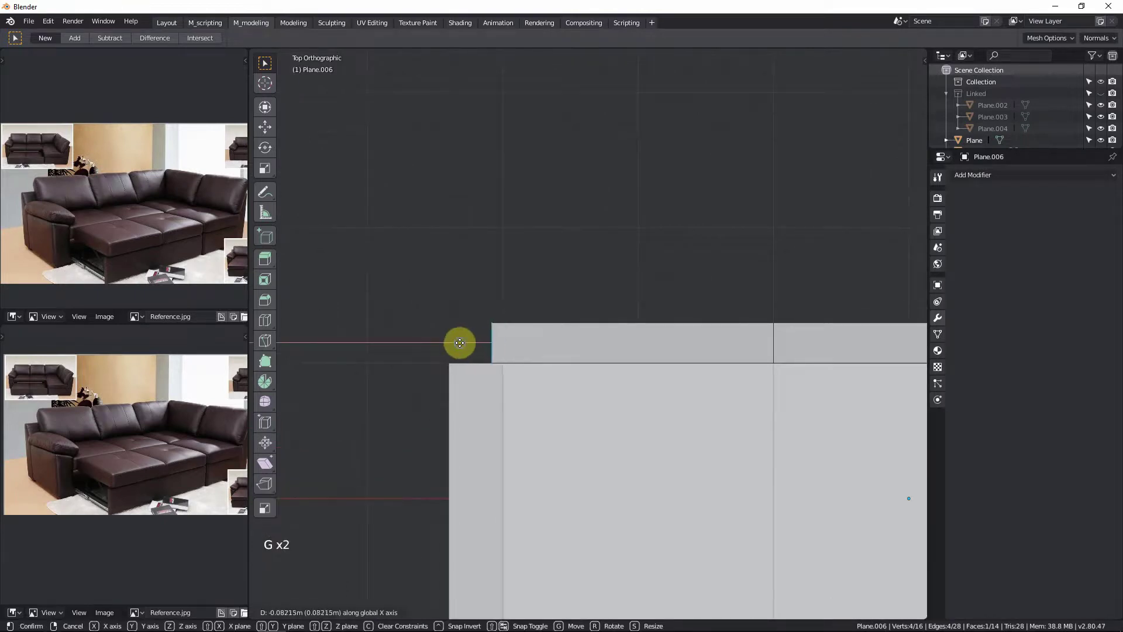
{"action": "key", "text": "g"}
{"action": "key", "text": "ctrl"}
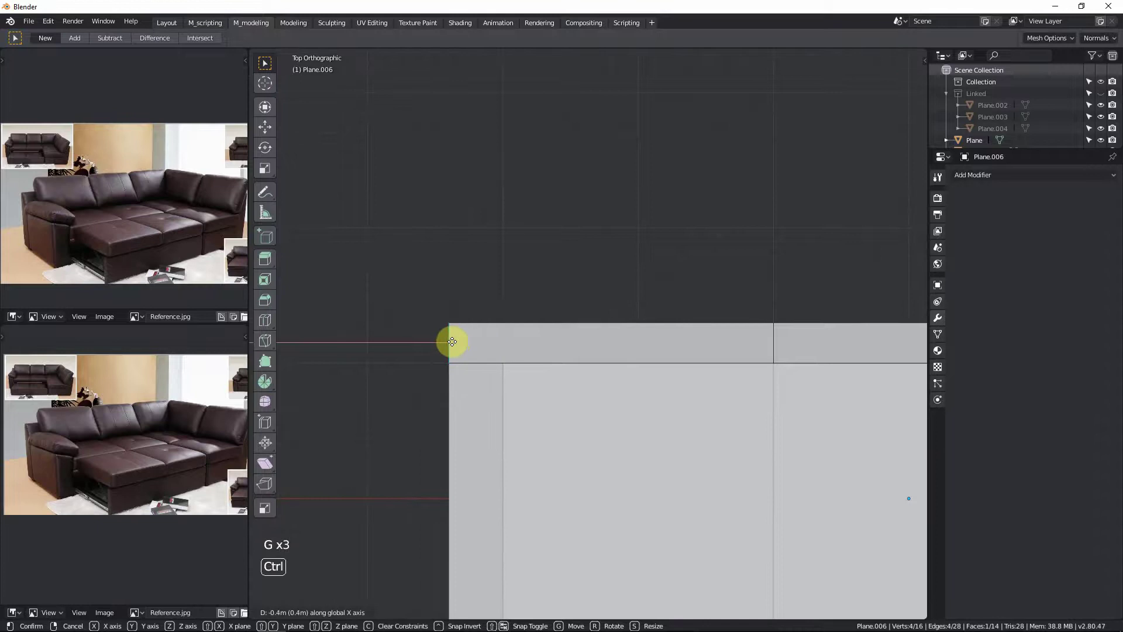
{"action": "left_click", "coordinate": [452, 342]}
Step: Examine how the back block's opposite end lines up with the base's corner in top view
{"action": "scroll", "coordinate": [453, 342], "scroll_direction": "down", "scroll_amount": 1}
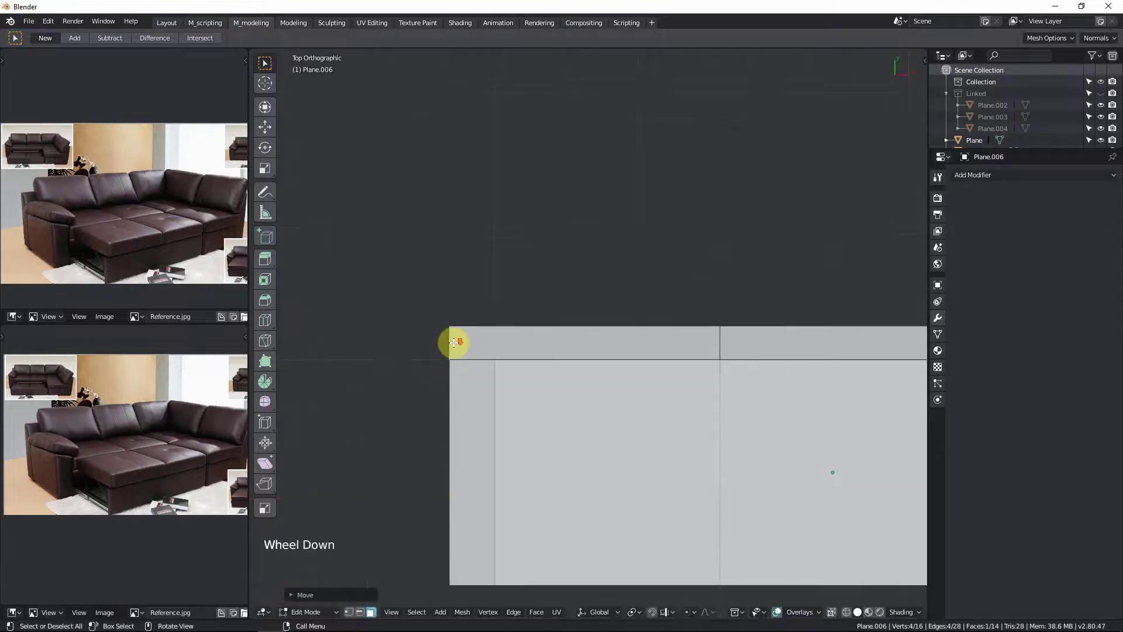
{"action": "scroll", "coordinate": [457, 341], "scroll_direction": "down", "scroll_amount": 1, "text": "shift"}
{"action": "middle_click_drag", "start_coordinate": [421, 351], "coordinate": [662, 355], "text": "shift"}
{"action": "scroll", "coordinate": [666, 350], "scroll_direction": "up", "scroll_amount": 5}
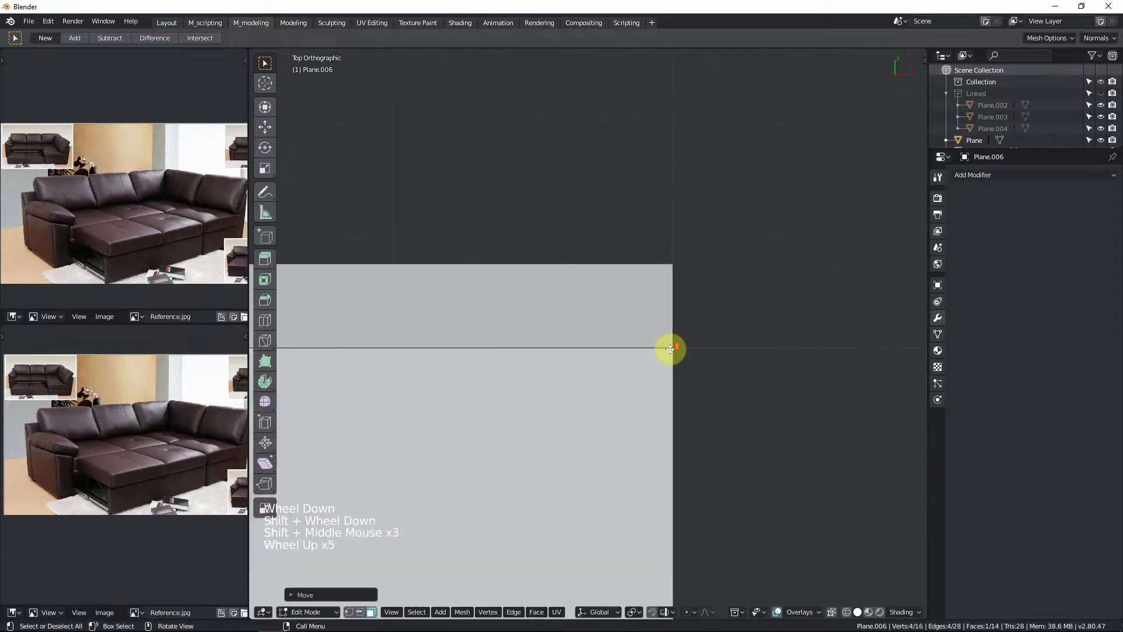
{"action": "scroll", "coordinate": [605, 376], "scroll_direction": "down", "scroll_amount": 11}
{"action": "key", "text": "shift+z"}
{"action": "key", "text": "shift+z"}
{"action": "key", "text": "Tab"}
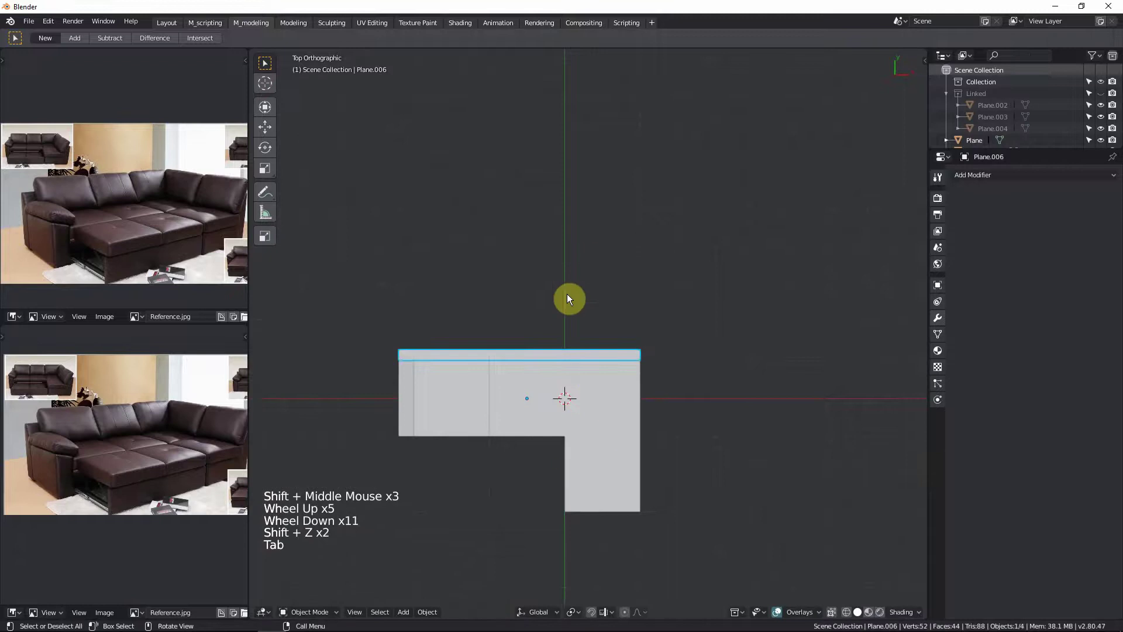
Step: Select the back block's three top faces and raise them about 0.3 m along Z, level with the armrest's lower top edge
{"action": "middle_click_drag", "start_coordinate": [569, 298], "coordinate": [647, 293]}
{"action": "key", "text": "Tab"}
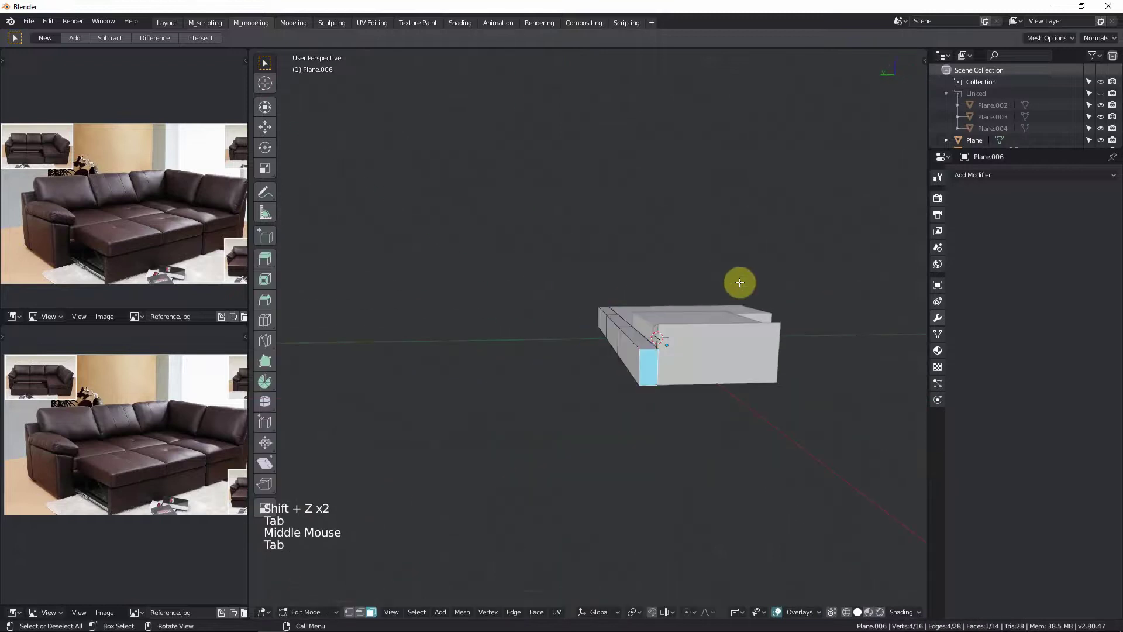
{"action": "scroll", "coordinate": [644, 327], "scroll_direction": "up", "scroll_amount": 2}
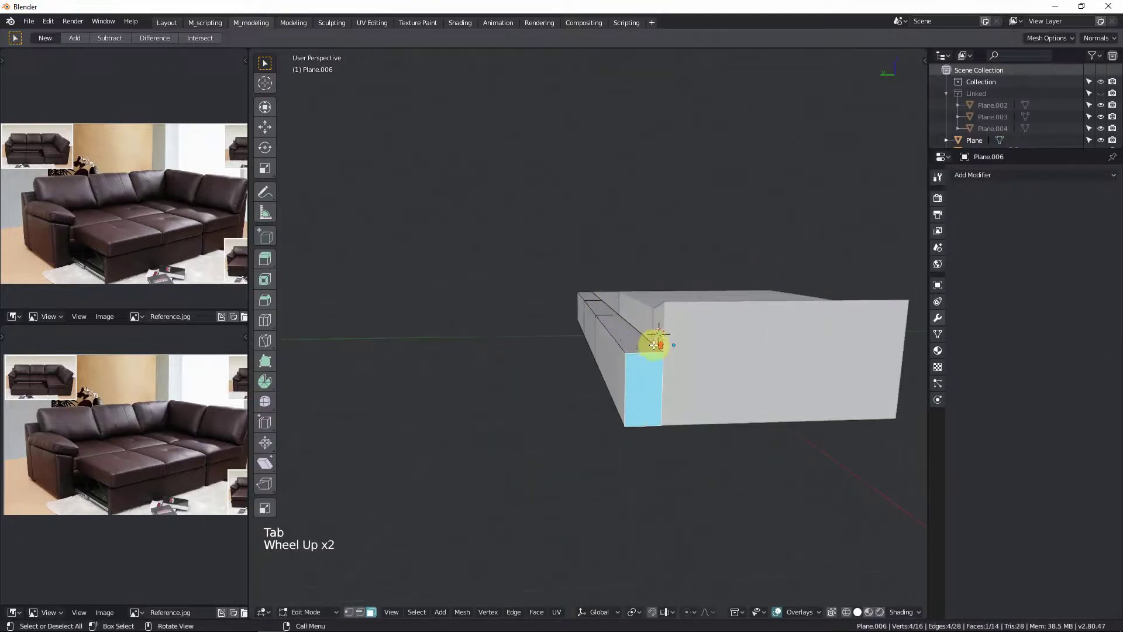
{"action": "left_click", "coordinate": [641, 335]}
{"action": "left_click", "coordinate": [591, 294], "text": "ctrl"}
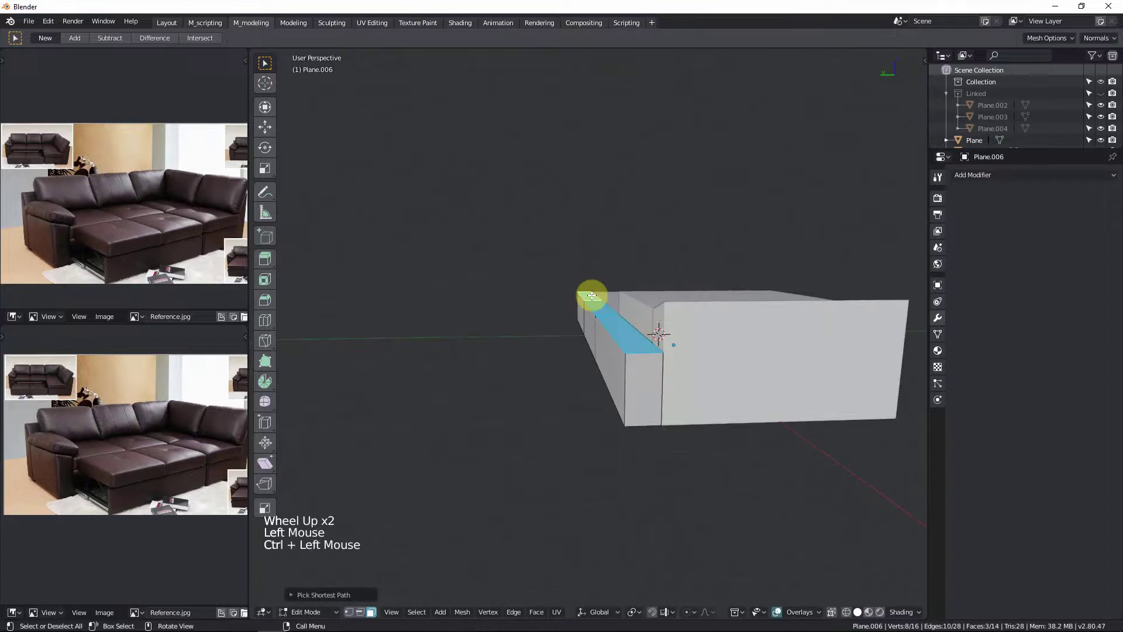
{"action": "key", "text": "KP_3"}
{"action": "scroll", "coordinate": [592, 294], "scroll_direction": "up", "scroll_amount": 8}
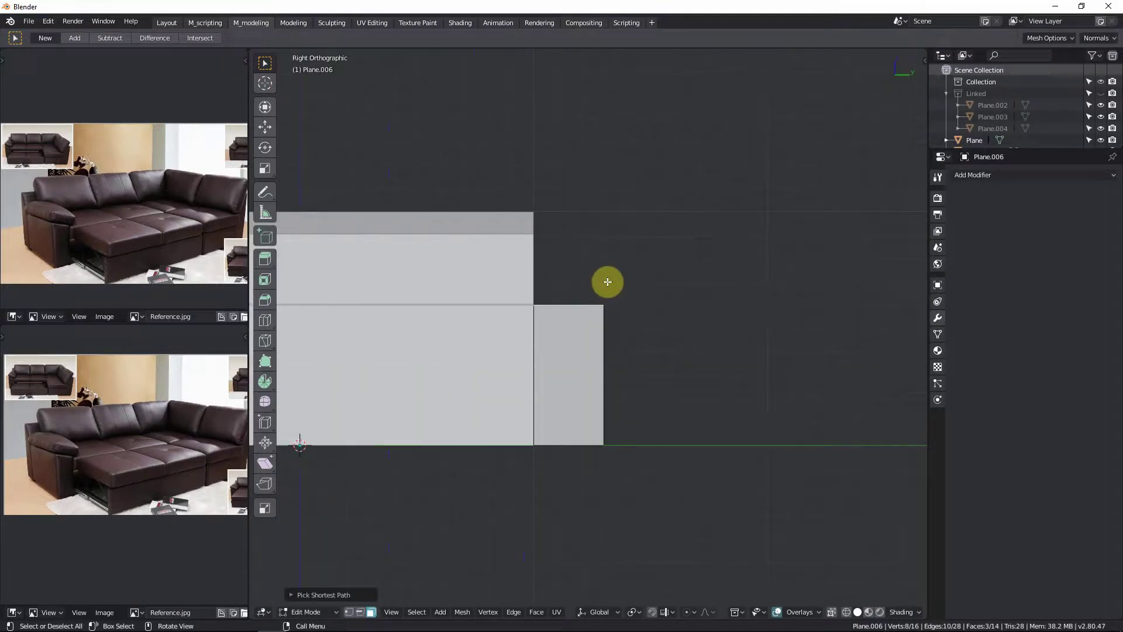
{"action": "scroll", "coordinate": [562, 293], "scroll_direction": "down", "scroll_amount": 3}
{"action": "scroll", "coordinate": [561, 284], "scroll_direction": "down", "scroll_amount": 5}
{"action": "middle_click_drag", "start_coordinate": [561, 286], "coordinate": [703, 305]}
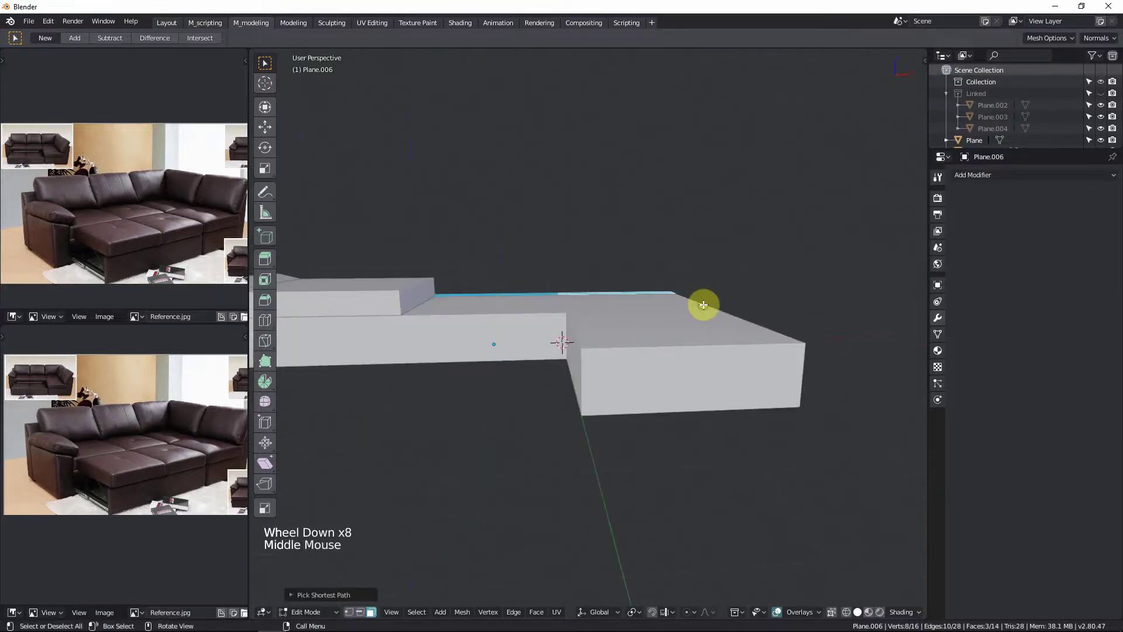
{"action": "key", "text": "KP_3"}
{"action": "scroll", "coordinate": [701, 304], "scroll_direction": "up", "scroll_amount": 5}
{"action": "middle_click_drag", "start_coordinate": [544, 303], "coordinate": [632, 327], "text": "shift"}
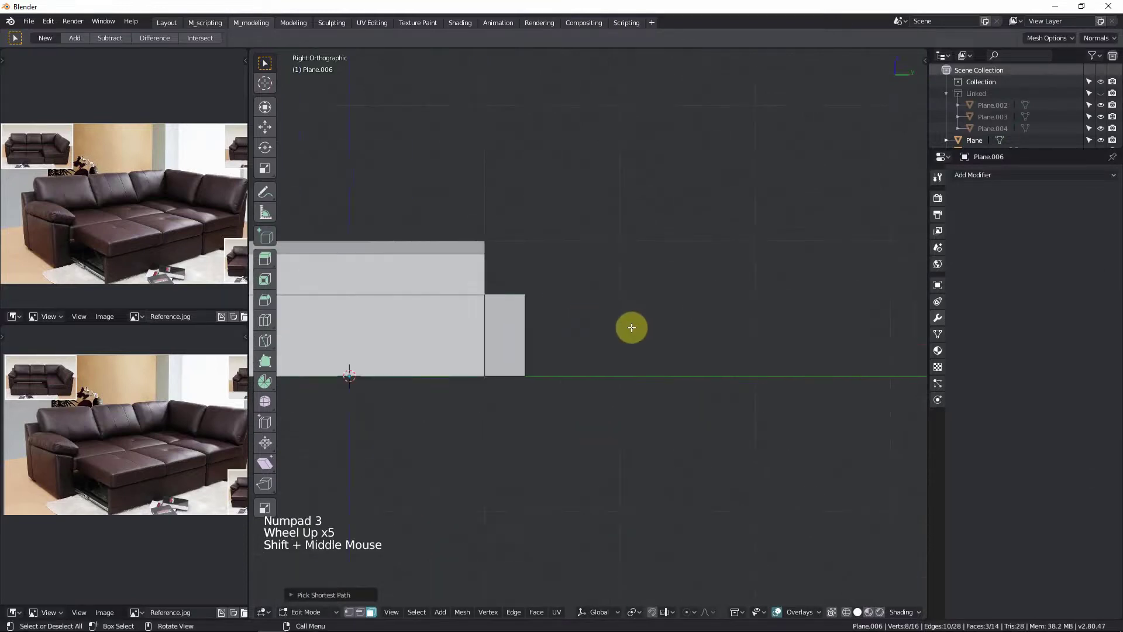
{"action": "key", "text": "g"}
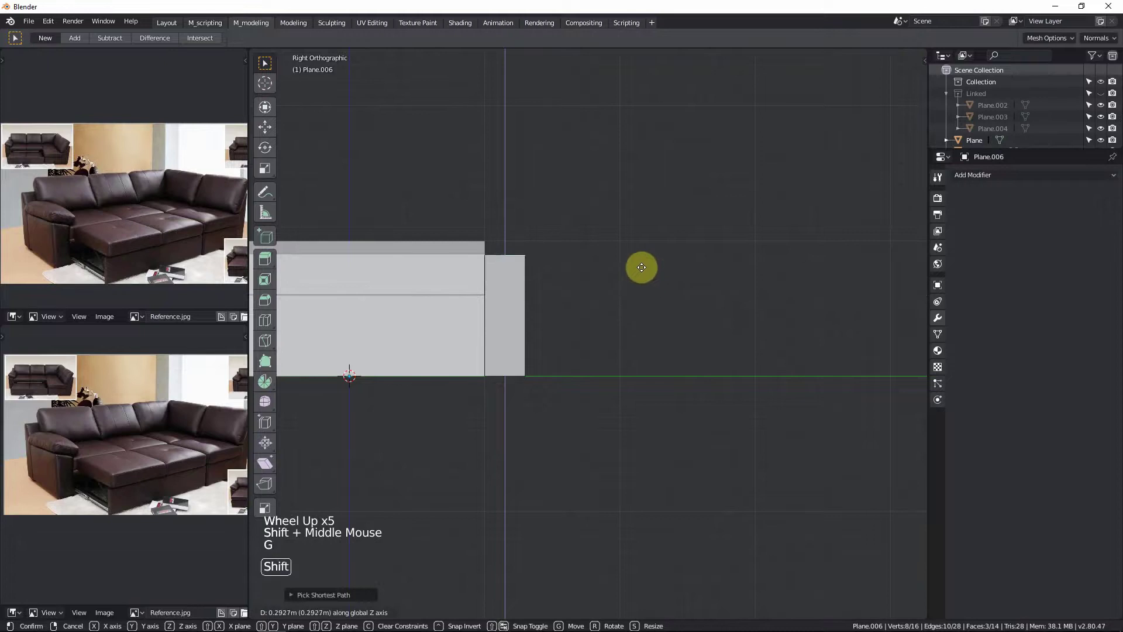
{"action": "left_click", "coordinate": [642, 267], "text": "ctrl"}
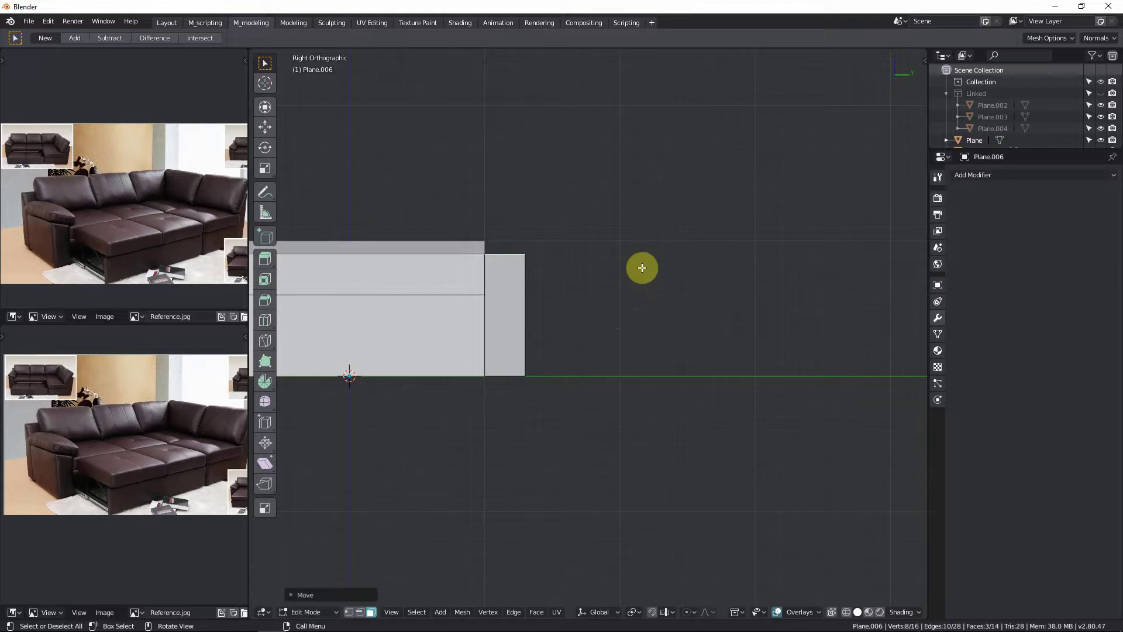
Step: Extrude the back block's top faces 0.5 m upward
{"action": "scroll", "coordinate": [508, 251], "scroll_direction": "up", "scroll_amount": 3}
{"action": "key", "text": "e"}
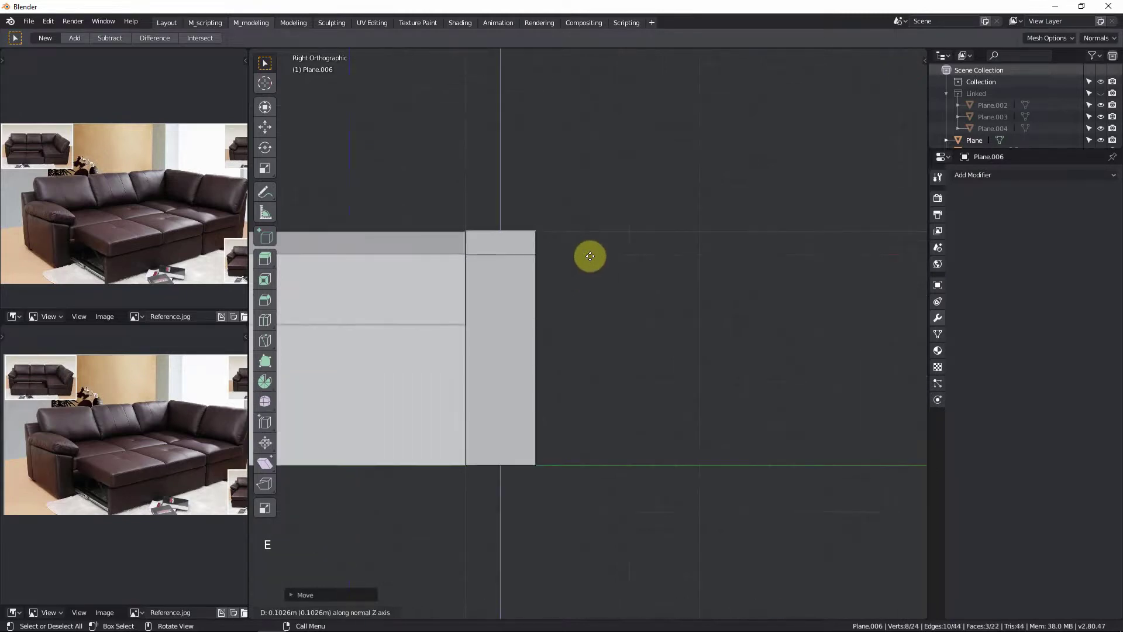
{"action": "key", "text": "ctrl"}
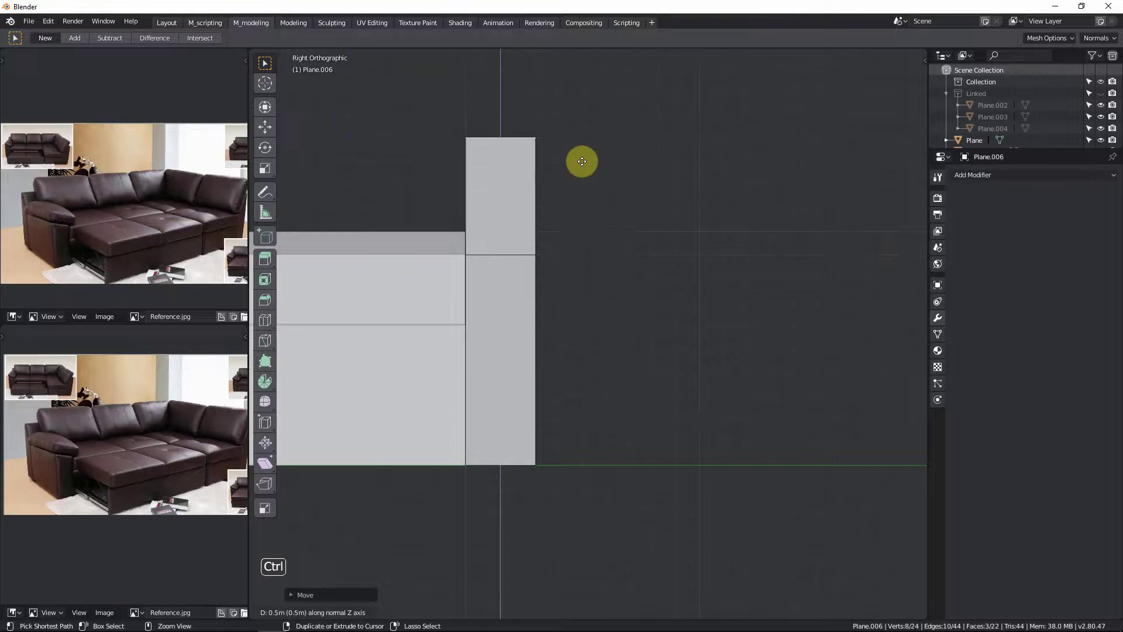
{"action": "left_click", "coordinate": [582, 161]}
{"action": "scroll", "coordinate": [547, 215], "scroll_direction": "down", "scroll_amount": 3}
{"action": "scroll", "coordinate": [547, 215], "scroll_direction": "up", "scroll_amount": 1}
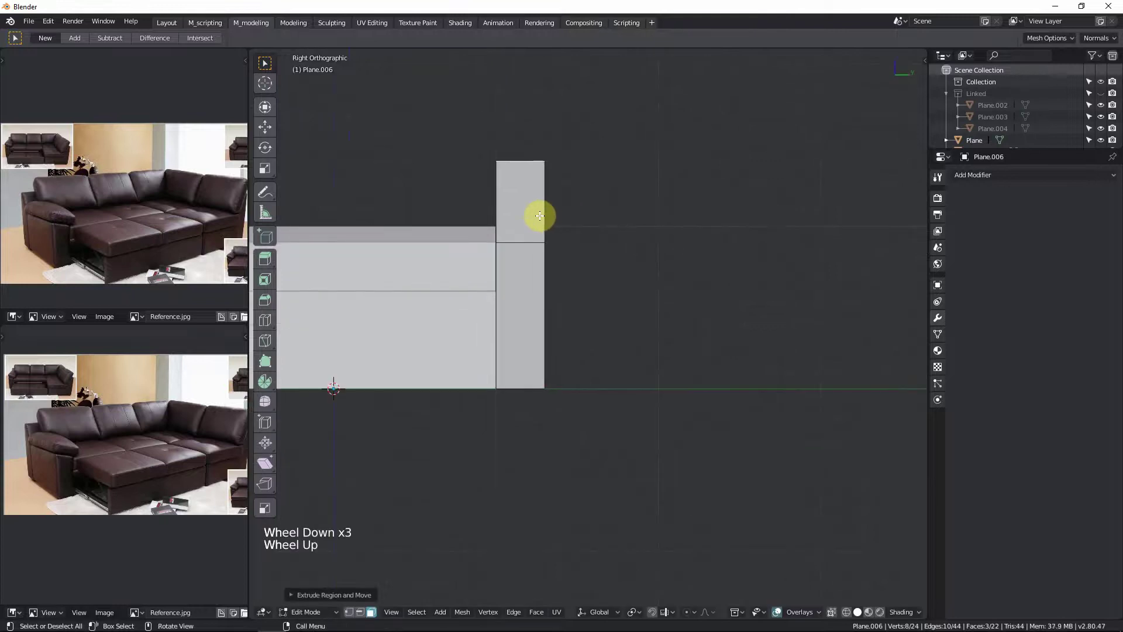
Step: In see-through side view, move the backrest's upper front vertices about 0.15 m backward along Y to slope its front
{"action": "middle_click_drag", "start_coordinate": [501, 176], "coordinate": [501, 196], "text": "shift"}
{"action": "scroll", "coordinate": [514, 196], "scroll_direction": "up", "scroll_amount": 2}
{"action": "key", "text": "Tab"}
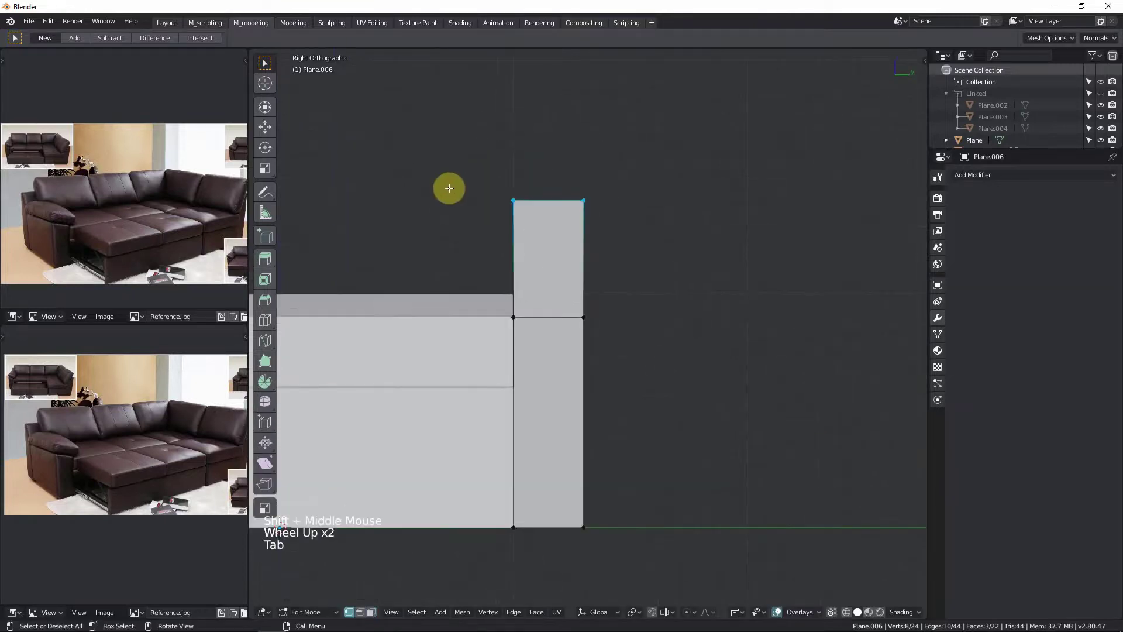
{"action": "key", "text": "shift+z"}
{"action": "left_click", "coordinate": [517, 191]}
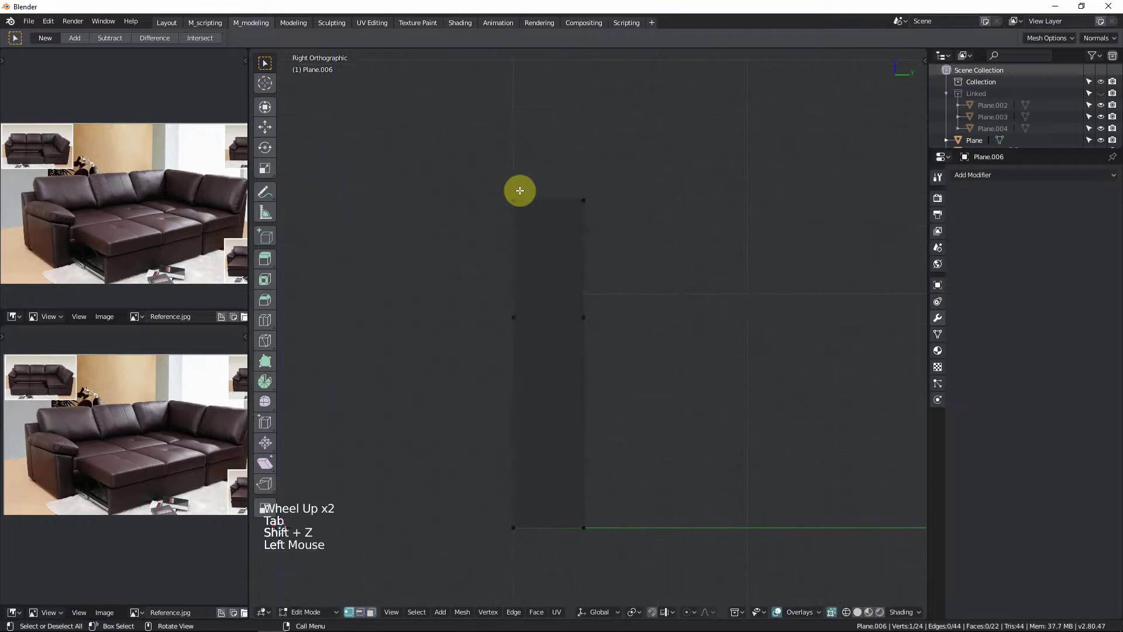
{"action": "right_click_drag", "start_coordinate": [517, 181], "coordinate": [522, 222], "text": "ctrl"}
{"action": "scroll", "coordinate": [534, 193], "scroll_direction": "up", "scroll_amount": 2}
{"action": "key", "text": "g"}
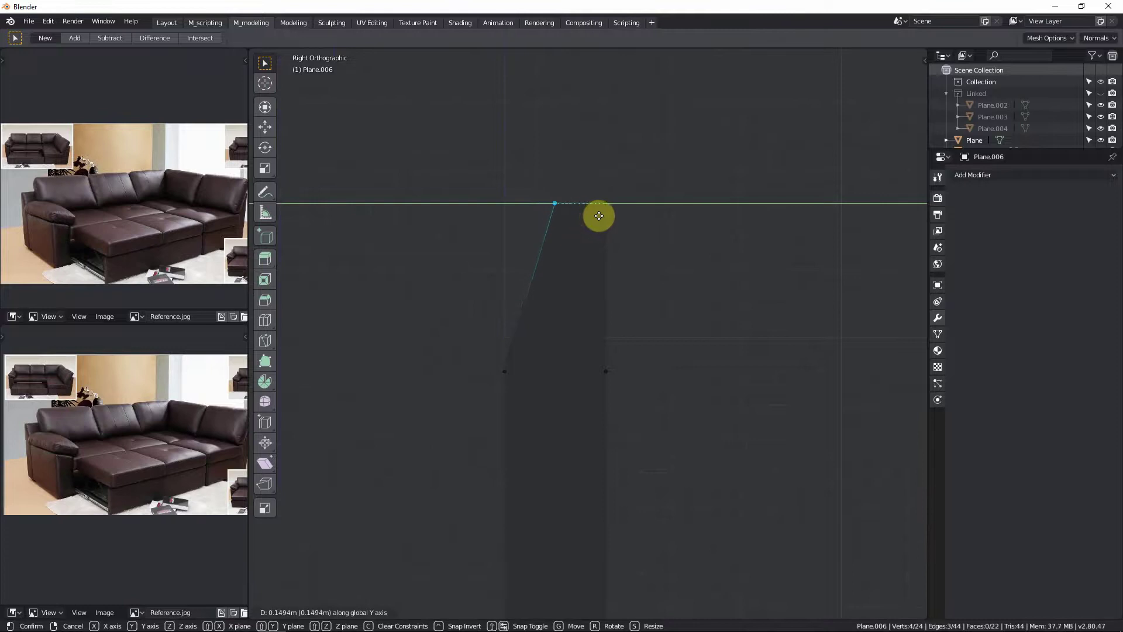
{"action": "left_click", "coordinate": [600, 216]}
{"action": "key", "text": "shift+z"}
Step: Select the edge loop where the backrest's slope begins and lower it along Z toward the seat base
{"action": "scroll", "coordinate": [501, 296], "scroll_direction": "down", "scroll_amount": 6}
{"action": "middle_click_drag", "start_coordinate": [501, 296], "coordinate": [577, 300]}
{"action": "scroll", "coordinate": [360, 325], "scroll_direction": "down", "scroll_amount": 2}
{"action": "scroll", "coordinate": [579, 326], "scroll_direction": "down", "scroll_amount": 3}
{"action": "scroll", "coordinate": [588, 323], "scroll_direction": "up", "scroll_amount": 2}
{"action": "scroll", "coordinate": [658, 320], "scroll_direction": "up", "scroll_amount": 1}
{"action": "left_click", "coordinate": [658, 321], "text": "alt"}
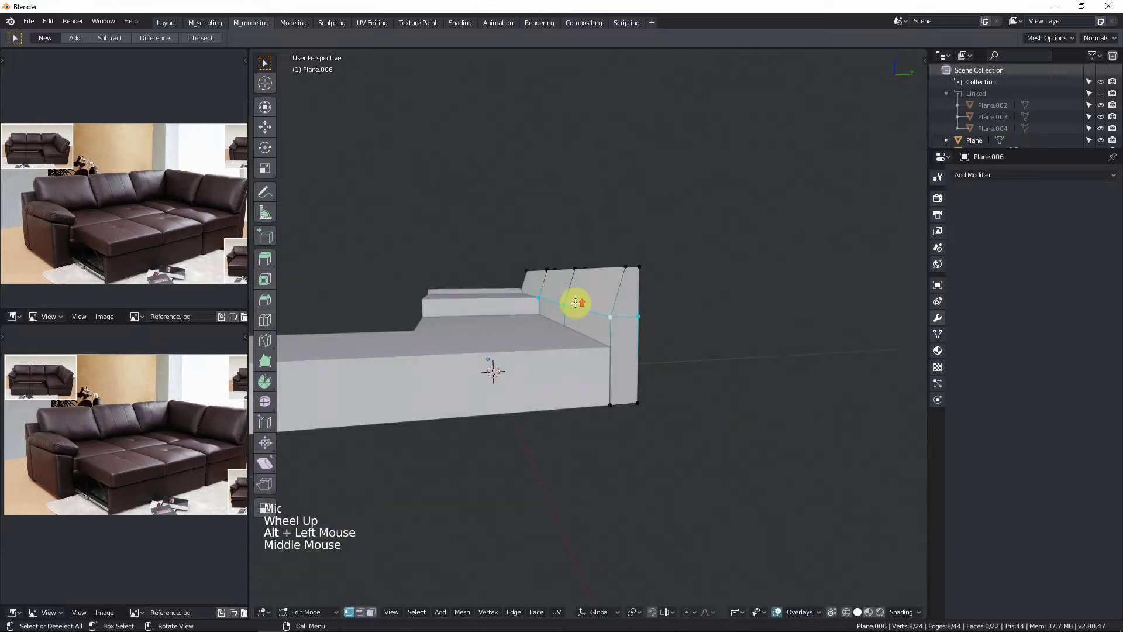
{"action": "scroll", "coordinate": [576, 303], "scroll_direction": "up", "scroll_amount": 1}
{"action": "key", "text": "g"}
{"action": "key", "text": "z"}
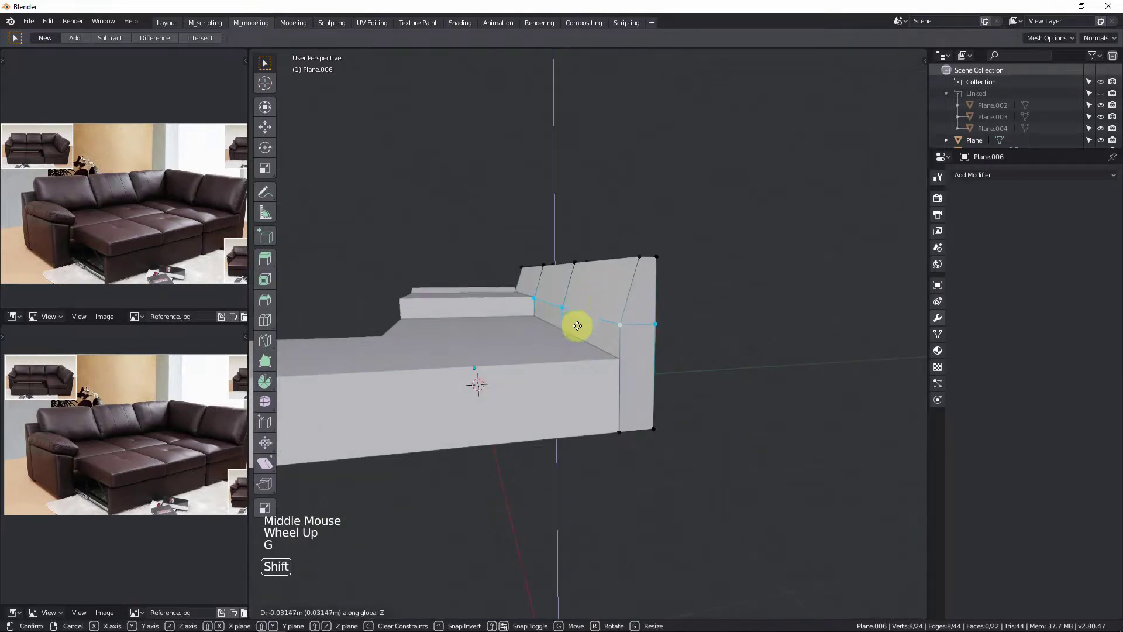
{"action": "left_click", "coordinate": [578, 377]}
Step: Examine the backrest's slope from both ends against Reference.jpg and check where its bend meets the armrest
{"action": "middle_click_drag", "start_coordinate": [556, 306], "coordinate": [534, 326]}
{"action": "scroll", "coordinate": [541, 267], "scroll_direction": "down", "scroll_amount": 2}
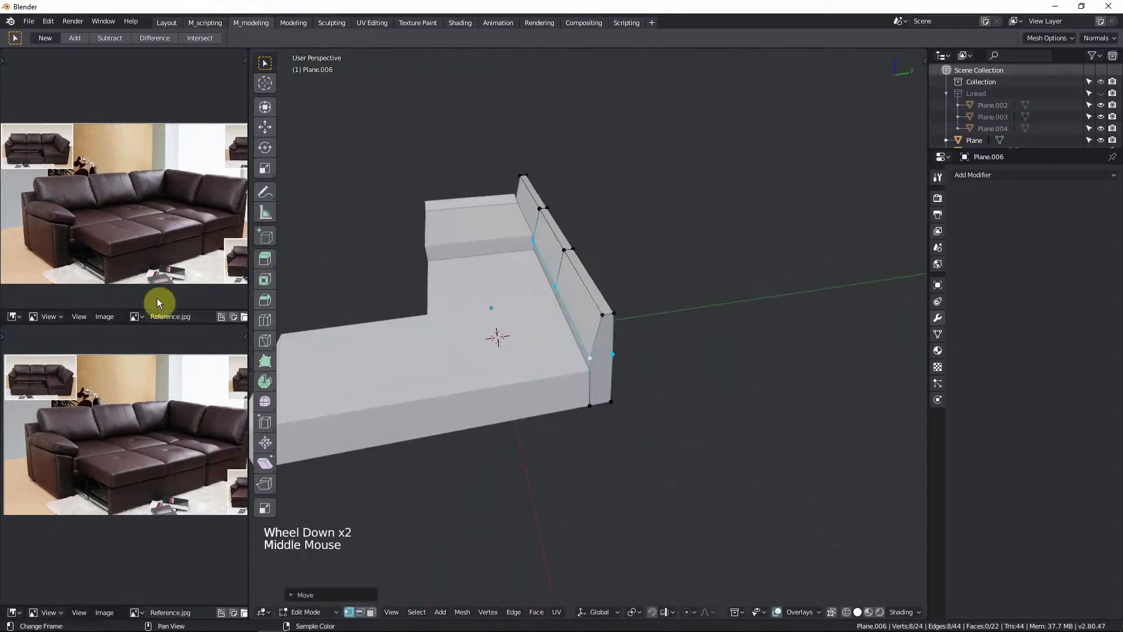
{"action": "middle_click_drag", "start_coordinate": [431, 258], "coordinate": [579, 261]}
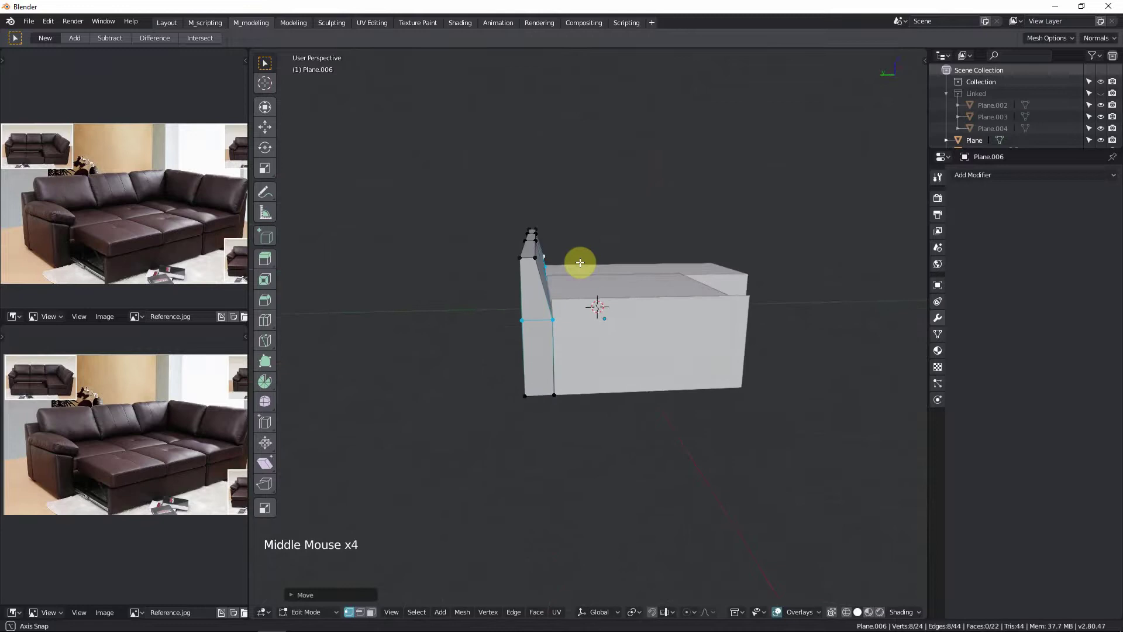
{"action": "scroll", "coordinate": [563, 301], "scroll_direction": "up", "scroll_amount": 1}
{"action": "middle_click_drag", "start_coordinate": [564, 301], "coordinate": [574, 348]}
{"action": "scroll", "coordinate": [556, 351], "scroll_direction": "up", "scroll_amount": 2}
{"action": "scroll", "coordinate": [574, 359], "scroll_direction": "up", "scroll_amount": 1}
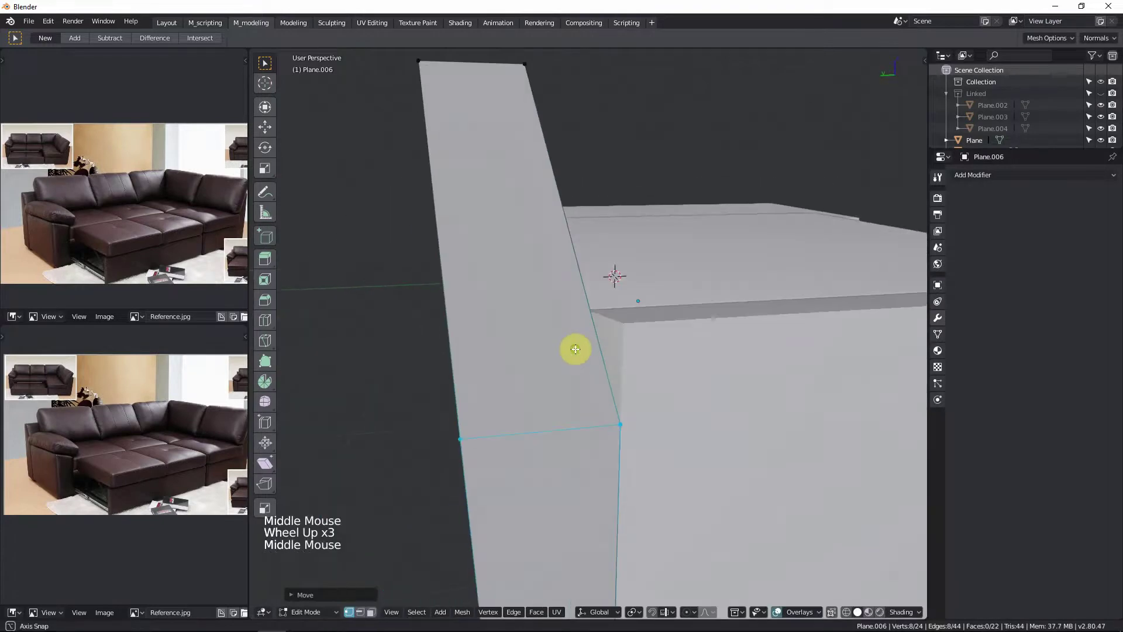
{"action": "middle_click_drag", "start_coordinate": [617, 306], "coordinate": [598, 332]}
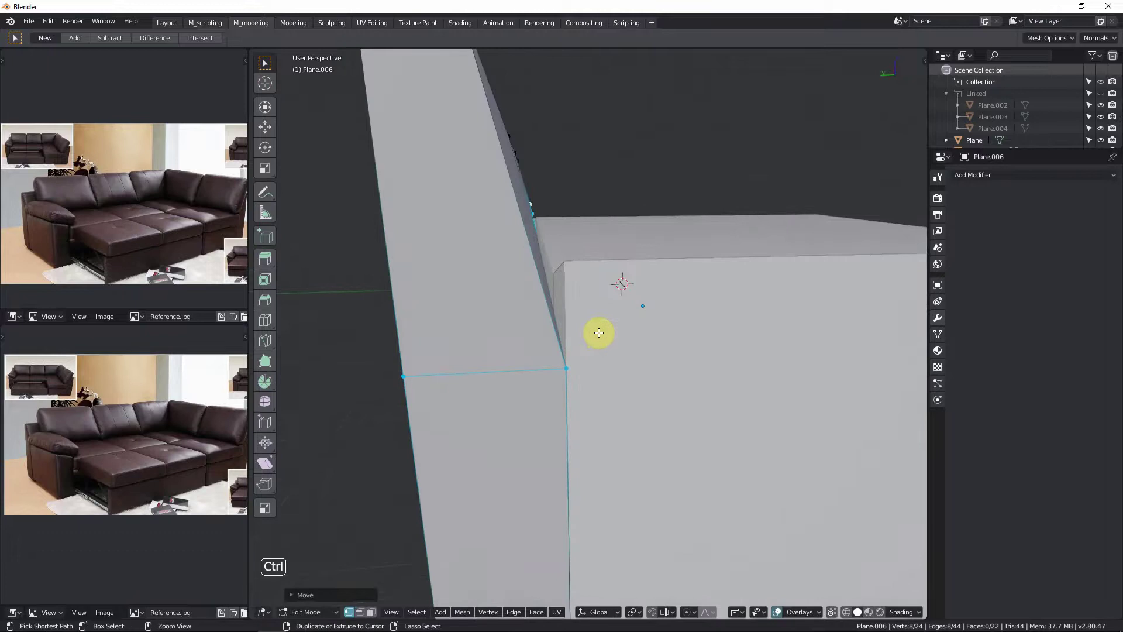
Step: Undo the last lowering of the backrest's bend loop and place the loop just below the armrest's outer top edge
{"action": "key", "text": "ctrl+z"}
{"action": "middle_click_drag", "start_coordinate": [561, 321], "coordinate": [565, 322]}
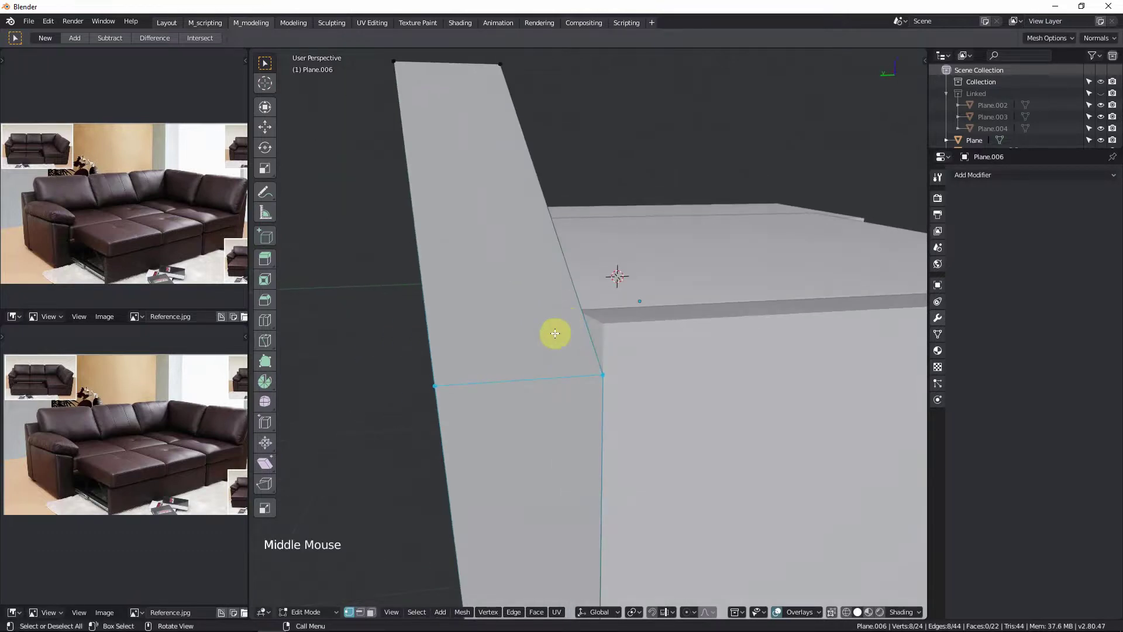
{"action": "scroll", "coordinate": [551, 304], "scroll_direction": "down", "scroll_amount": 3}
{"action": "middle_click_drag", "start_coordinate": [552, 304], "coordinate": [574, 276]}
Step: Finish editing the backrest, open the seat cushion beside the armrest for mesh editing, and select its front face
{"action": "key", "text": "Tab"}
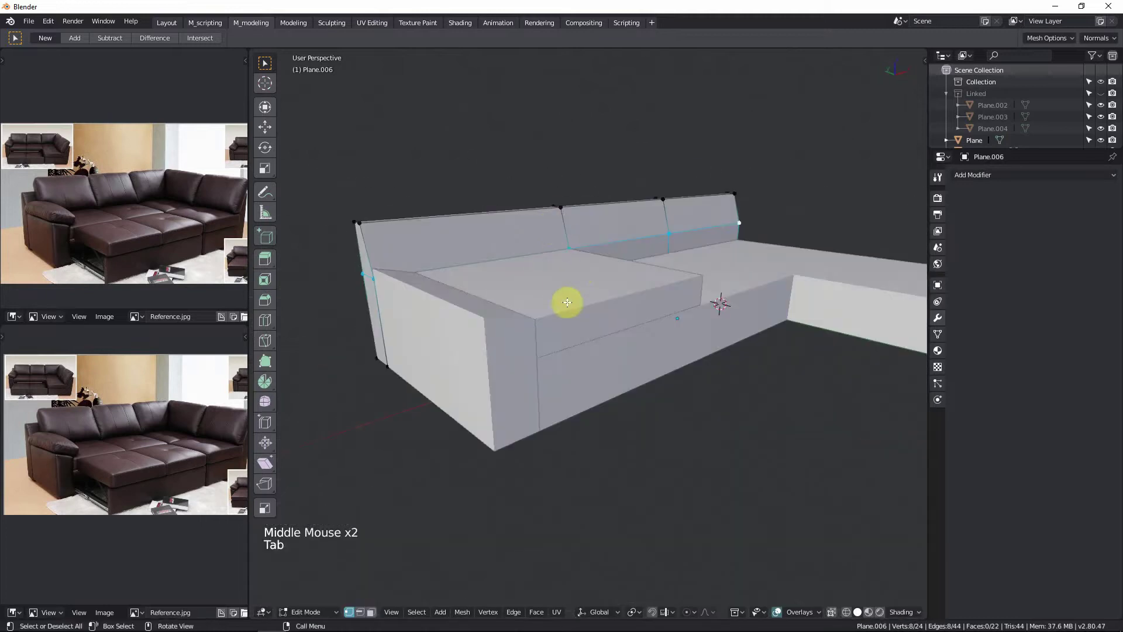
{"action": "key", "text": "Tab"}
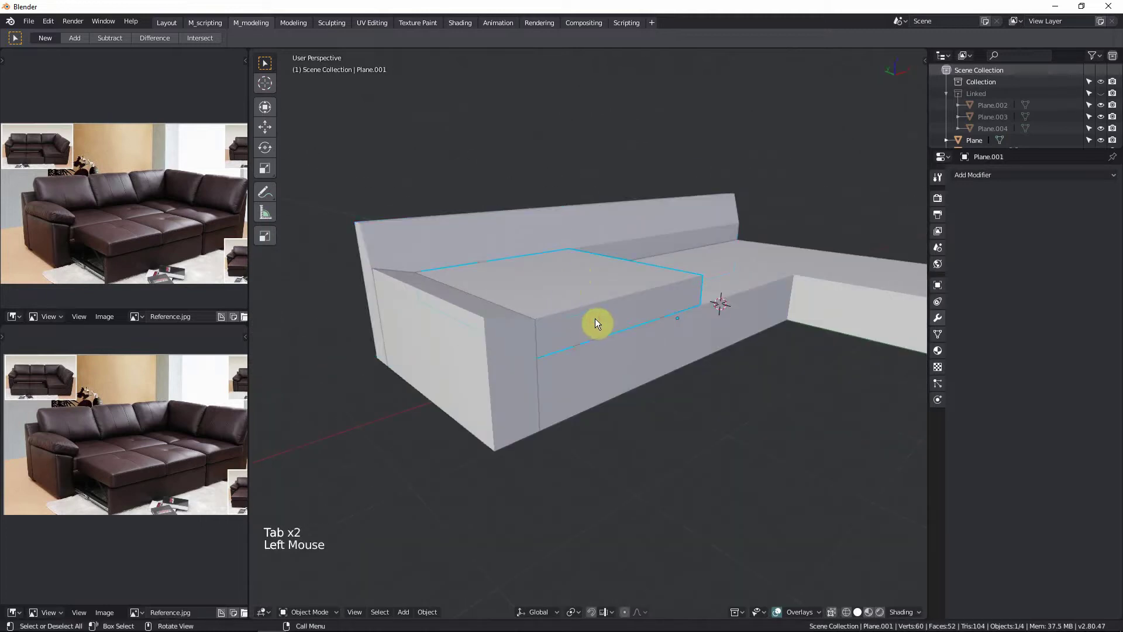
{"action": "middle_click_drag", "start_coordinate": [595, 323], "coordinate": [615, 310]}
{"action": "key", "text": "Tab"}
{"action": "left_click", "coordinate": [670, 309]}
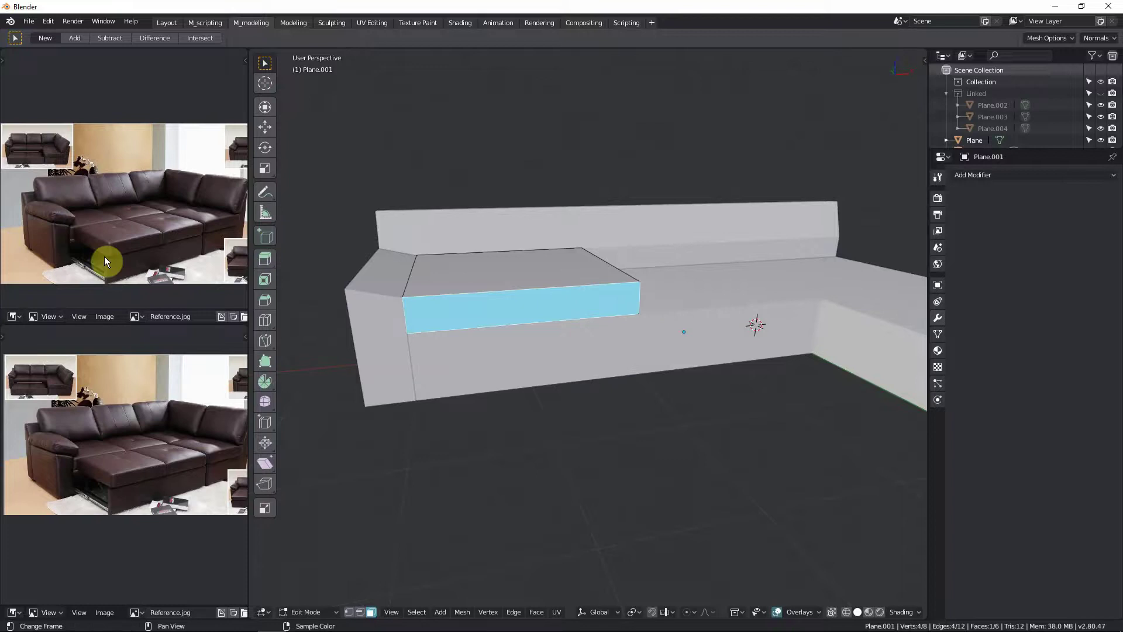
Step: Compare the armrest, seat front and backrest in Reference.jpg with the model from several angles
{"action": "scroll", "coordinate": [64, 215], "scroll_direction": "up", "scroll_amount": 6}
{"action": "middle_click_drag", "start_coordinate": [12, 162], "coordinate": [124, 241], "text": "shift"}
{"action": "scroll", "coordinate": [68, 231], "scroll_direction": "down", "scroll_amount": 6}
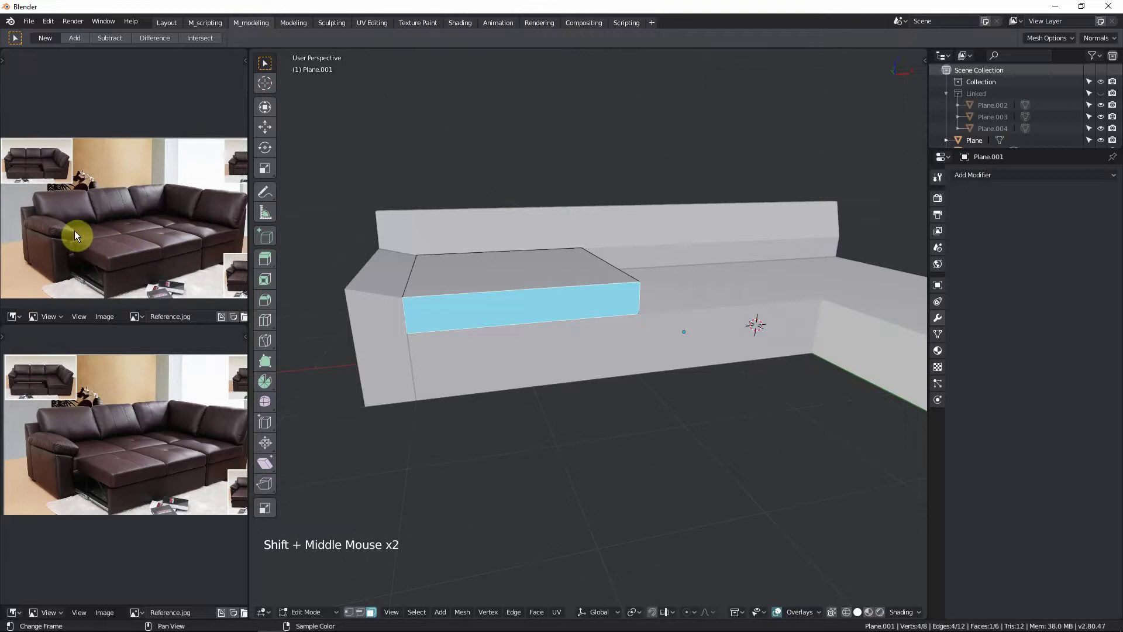
{"action": "scroll", "coordinate": [532, 293], "scroll_direction": "down", "scroll_amount": 3}
{"action": "middle_click_drag", "start_coordinate": [539, 304], "coordinate": [585, 268]}
{"action": "scroll", "coordinate": [515, 288], "scroll_direction": "up", "scroll_amount": 1}
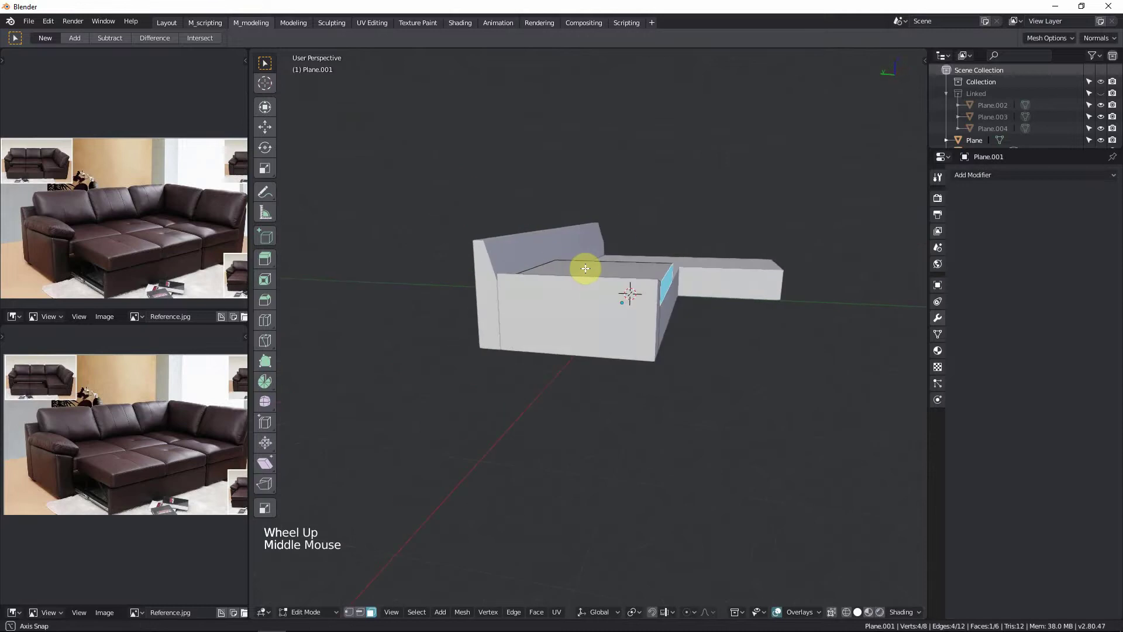
{"action": "scroll", "coordinate": [484, 277], "scroll_direction": "up", "scroll_amount": 2}
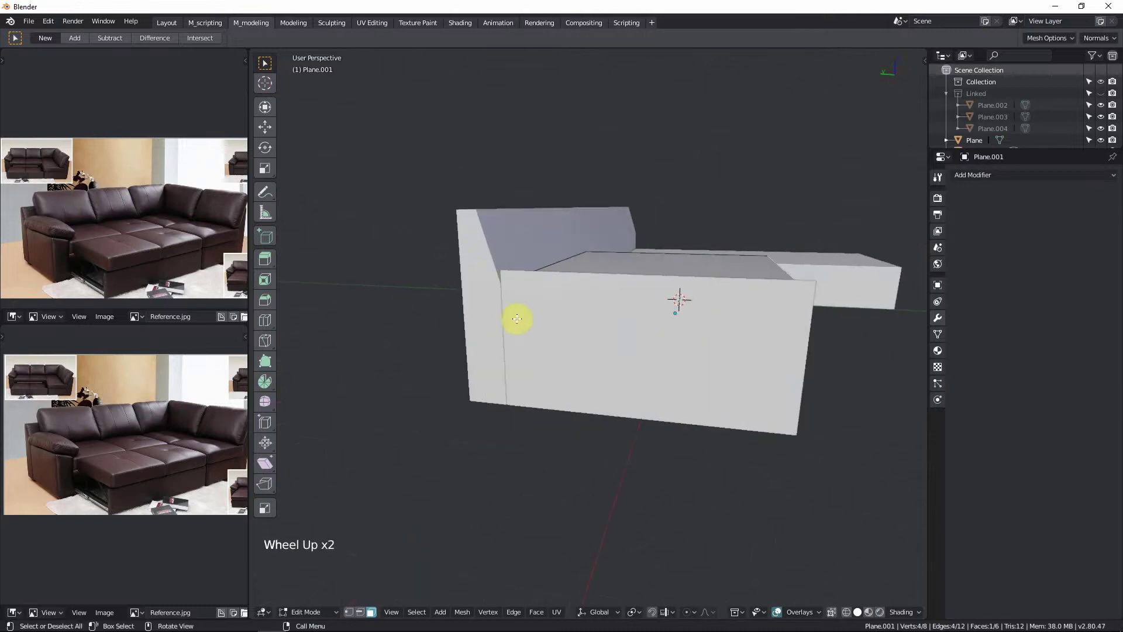
{"action": "middle_click_drag", "start_coordinate": [608, 271], "coordinate": [437, 321]}
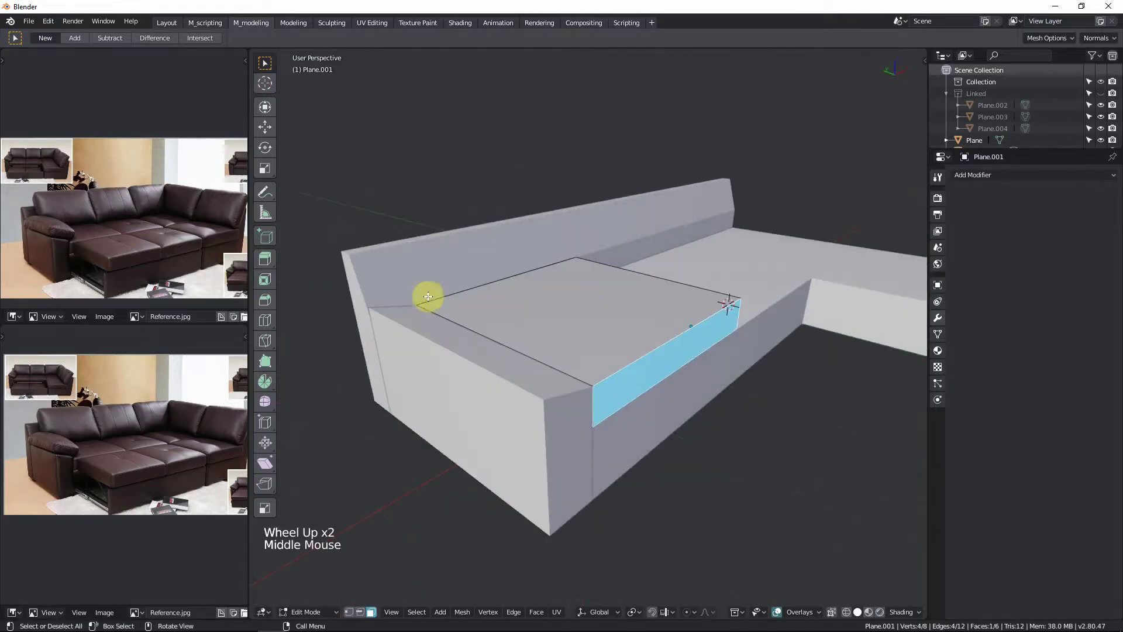
{"action": "scroll", "coordinate": [559, 323], "scroll_direction": "down", "scroll_amount": 3}
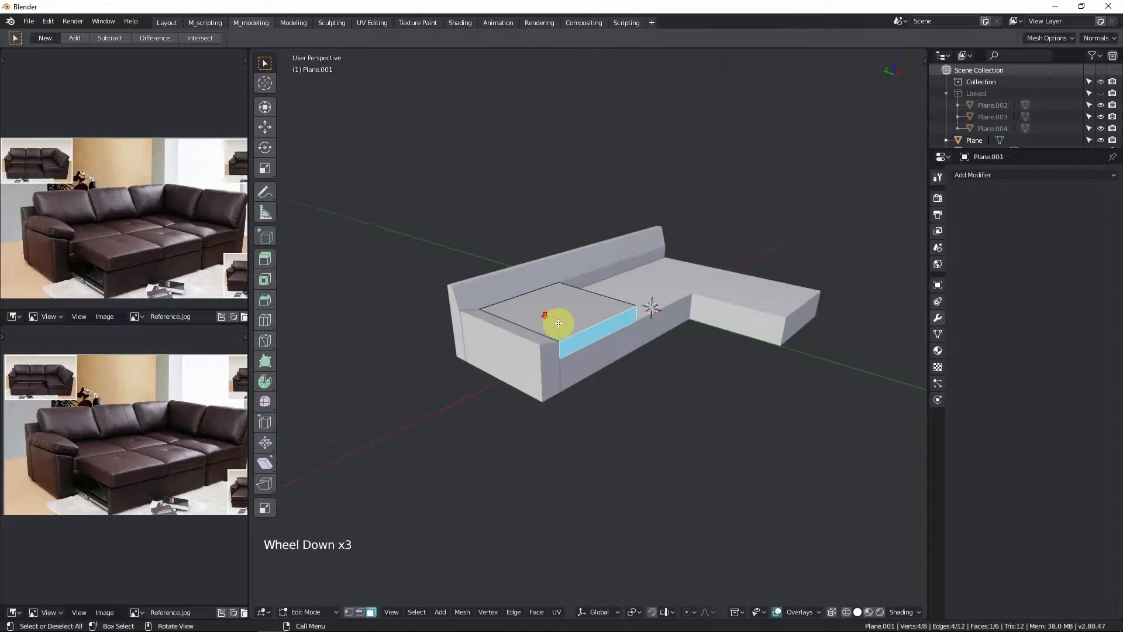
{"action": "middle_click_drag", "start_coordinate": [558, 323], "coordinate": [532, 308]}
{"action": "scroll", "coordinate": [509, 258], "scroll_direction": "up", "scroll_amount": 2}
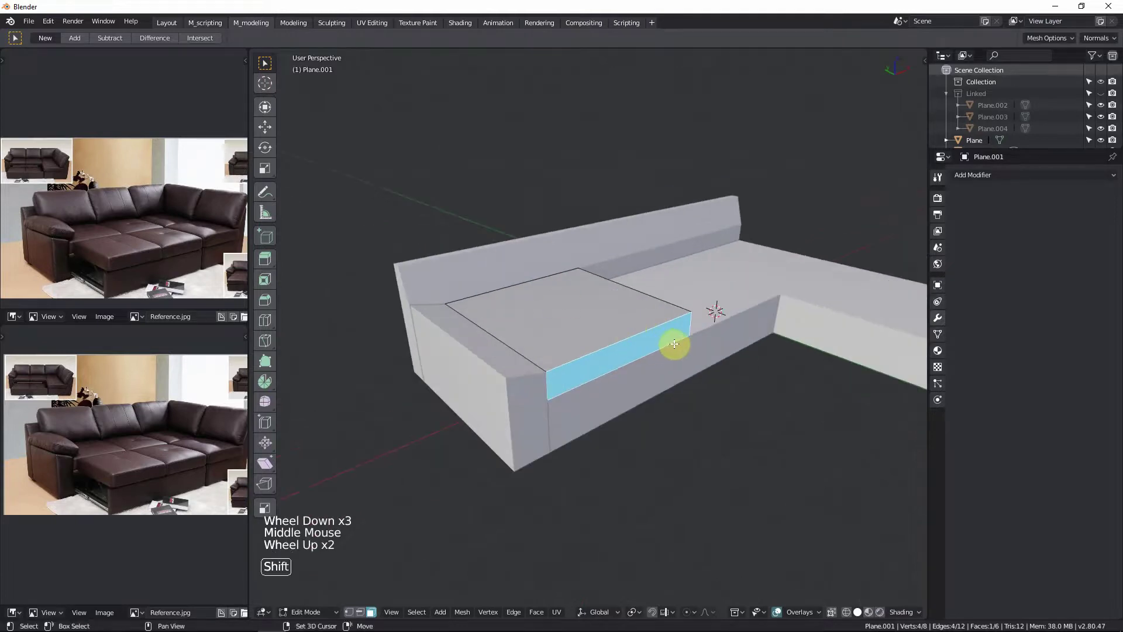
Step: Duplicate the seat cushion's front face in place and separate the copy into its own object
{"action": "key", "text": "shift+d"}
{"action": "right_click", "coordinate": [714, 356]}
{"action": "key", "text": "p"}
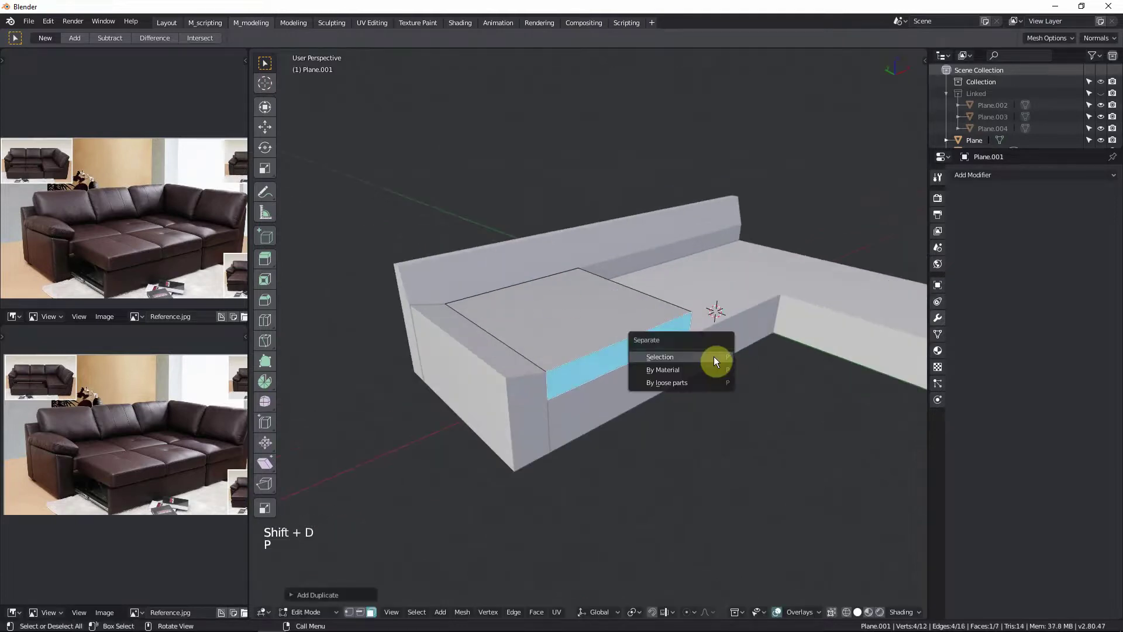
{"action": "left_click", "coordinate": [713, 356]}
{"action": "key", "text": "Tab"}
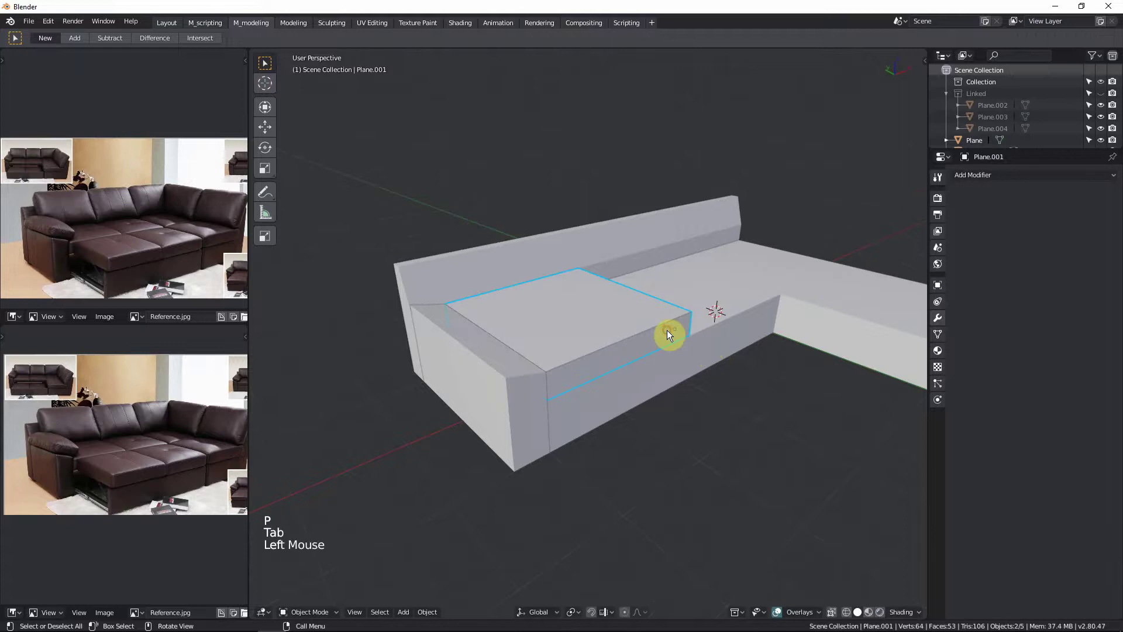
{"action": "left_click", "coordinate": [653, 340]}
{"action": "left_click", "coordinate": [641, 347]}
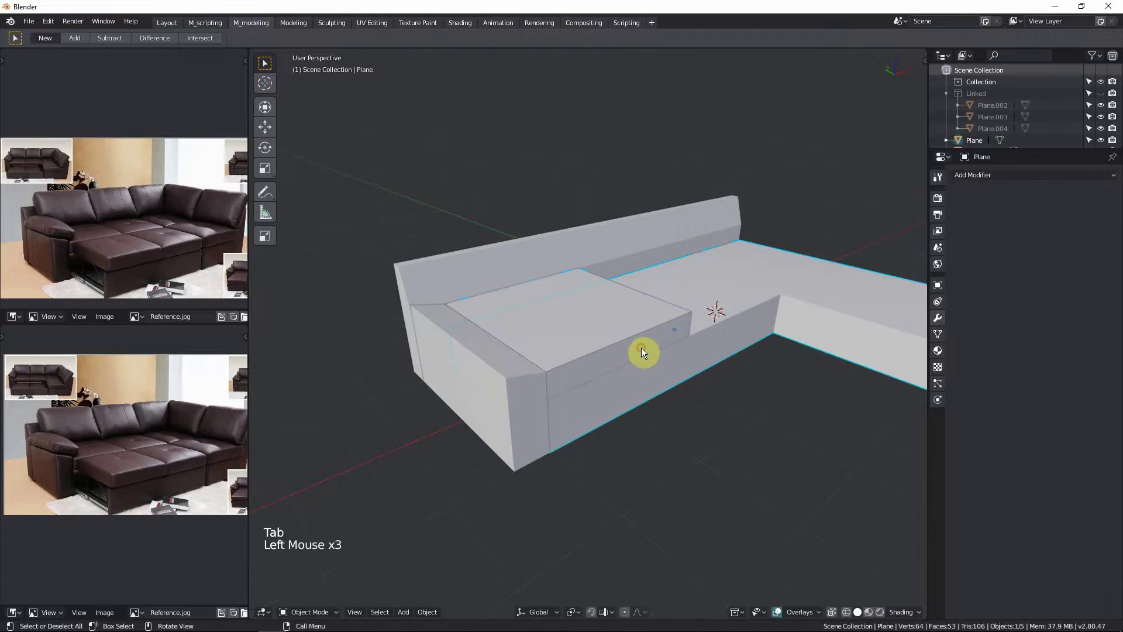
{"action": "left_click", "coordinate": [641, 347]}
{"action": "scroll", "coordinate": [619, 354], "scroll_direction": "up", "scroll_amount": 1}
{"action": "left_click", "coordinate": [619, 353]}
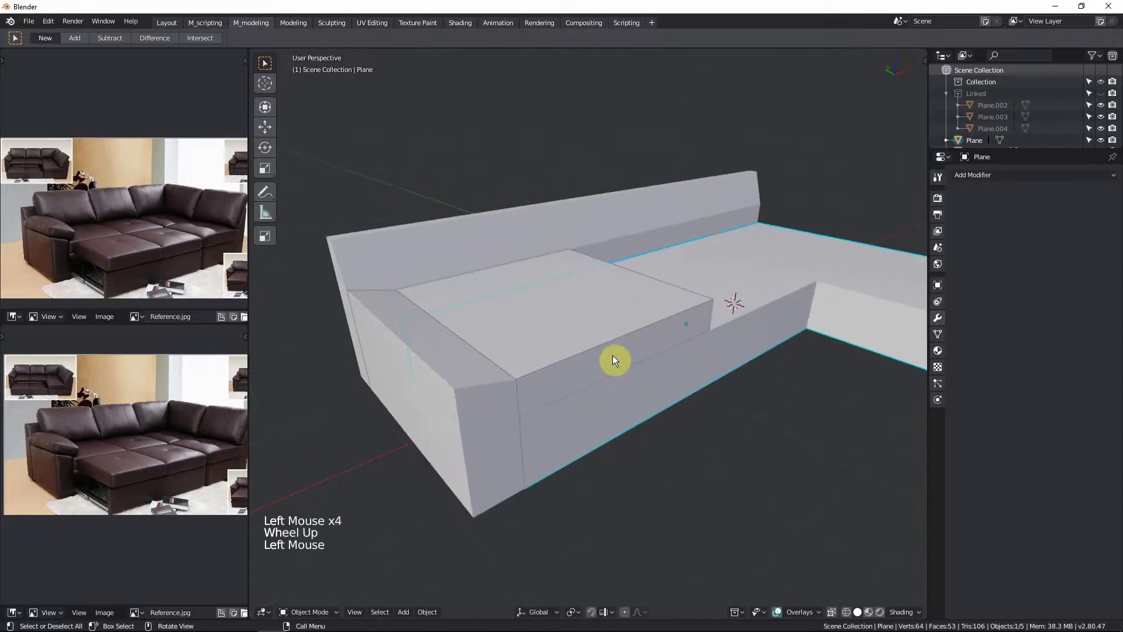
{"action": "key", "text": "Tab"}
{"action": "key", "text": "Tab"}
{"action": "key", "text": "Tab"}
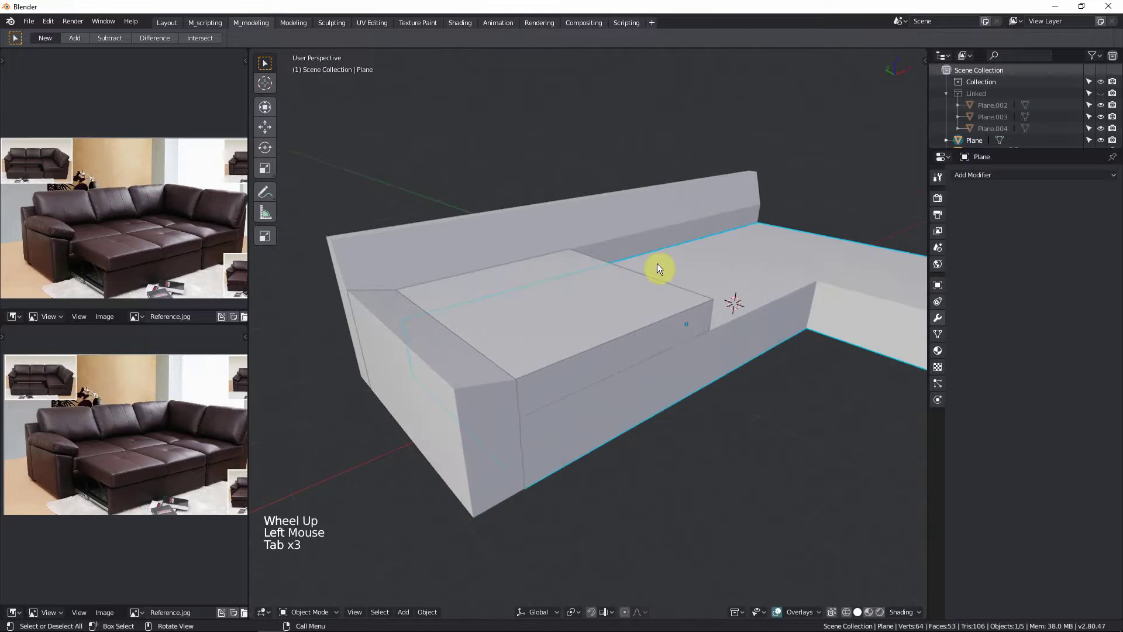
Step: Open the seat cushion beside the armrest for mesh editing and separate its front face into its own object
{"action": "left_click", "coordinate": [645, 344]}
{"action": "key", "text": "Tab"}
{"action": "left_click", "coordinate": [661, 338]}
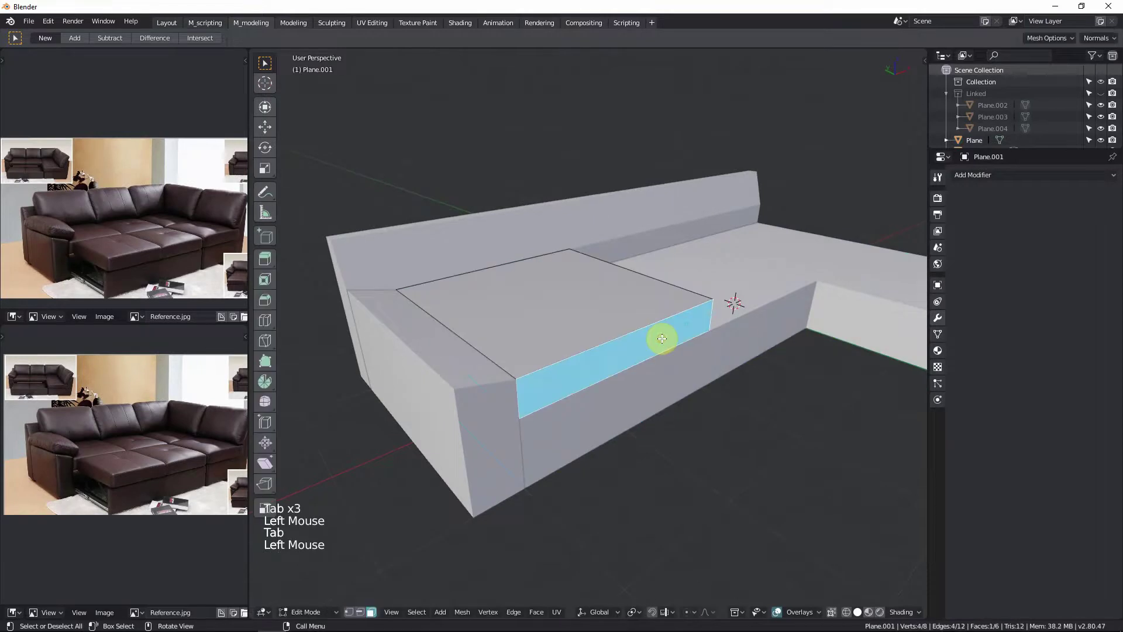
{"action": "key", "text": "p"}
{"action": "left_click", "coordinate": [662, 338]}
{"action": "key", "text": "Tab"}
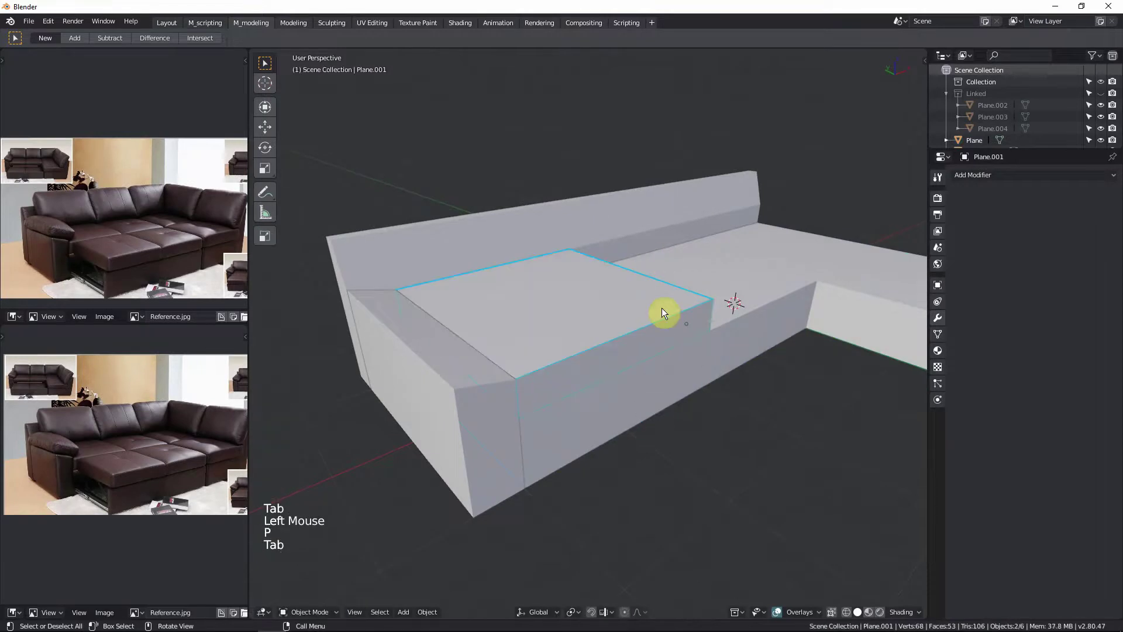
Step: Move the separated front face back along the Y axis to the seat cushion's rear edge, against the backrest
{"action": "left_click", "coordinate": [645, 350]}
{"action": "middle_click_drag", "start_coordinate": [694, 356], "coordinate": [756, 398]}
{"action": "key", "text": "g"}
{"action": "left_click", "coordinate": [731, 368]}
{"action": "key", "text": "g"}
{"action": "key", "text": "ctrl"}
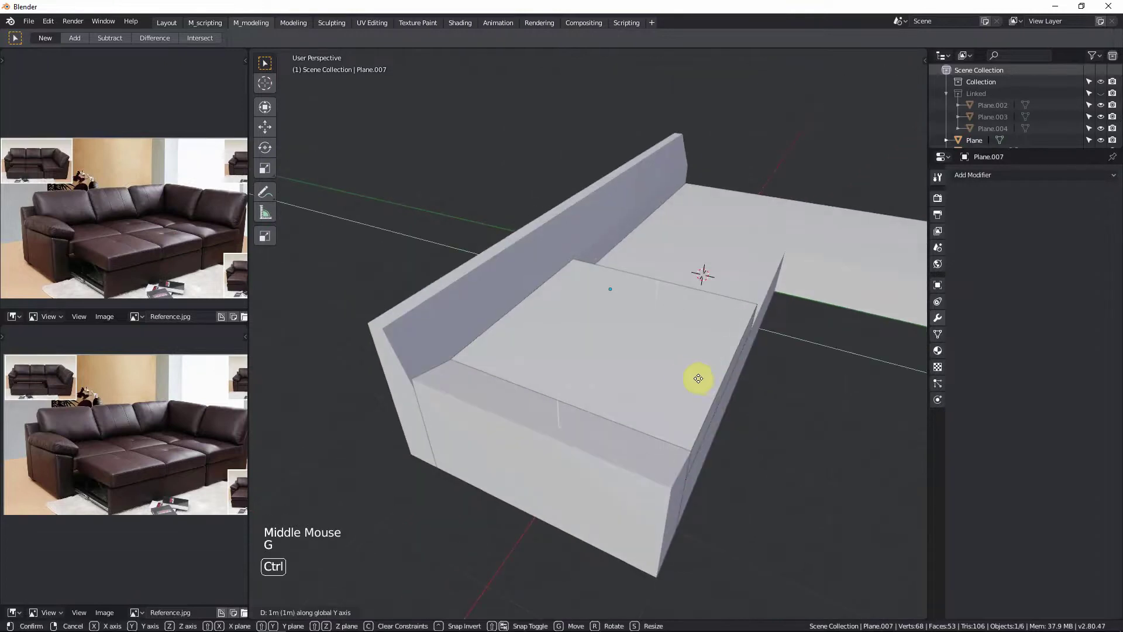
{"action": "left_click", "coordinate": [646, 363]}
{"action": "middle_click_drag", "start_coordinate": [644, 363], "coordinate": [677, 362]}
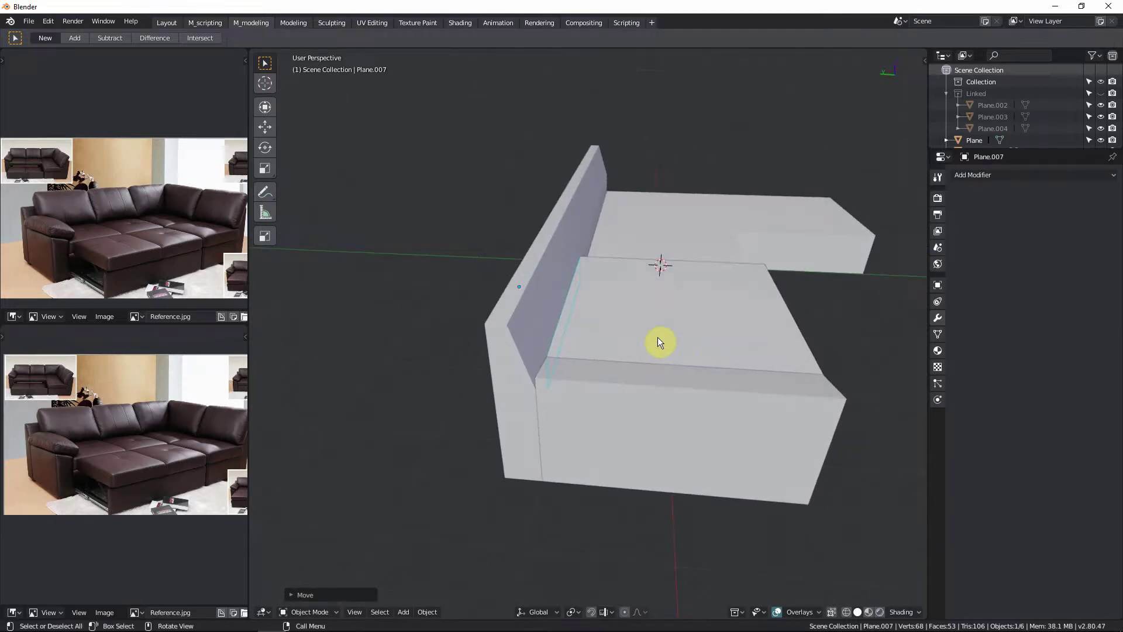
Step: Open the separated panel for mesh editing, select its whole face, and extrude it in place
{"action": "key", "text": "Tab"}
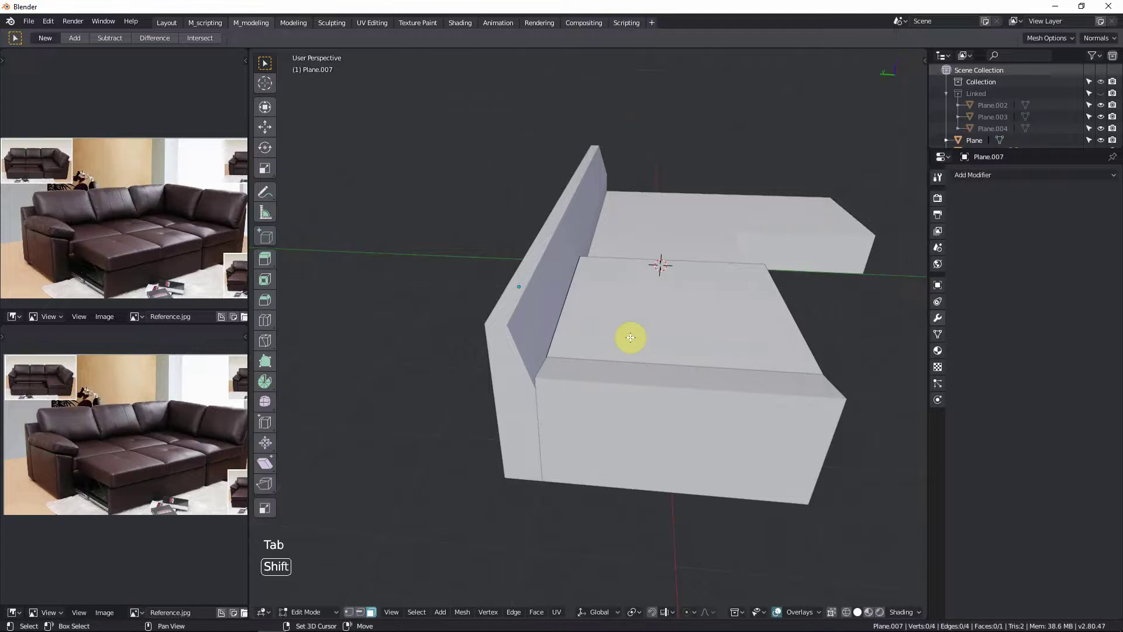
{"action": "key", "text": "shift+z"}
{"action": "key", "text": "a"}
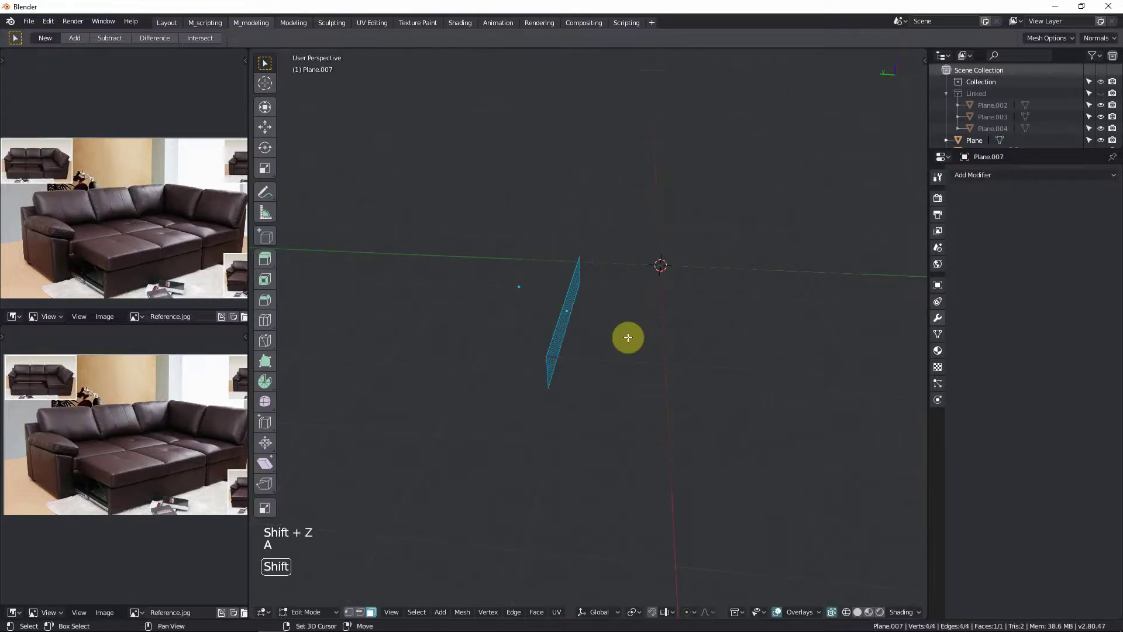
{"action": "key", "text": "shift+z"}
{"action": "key", "text": "e"}
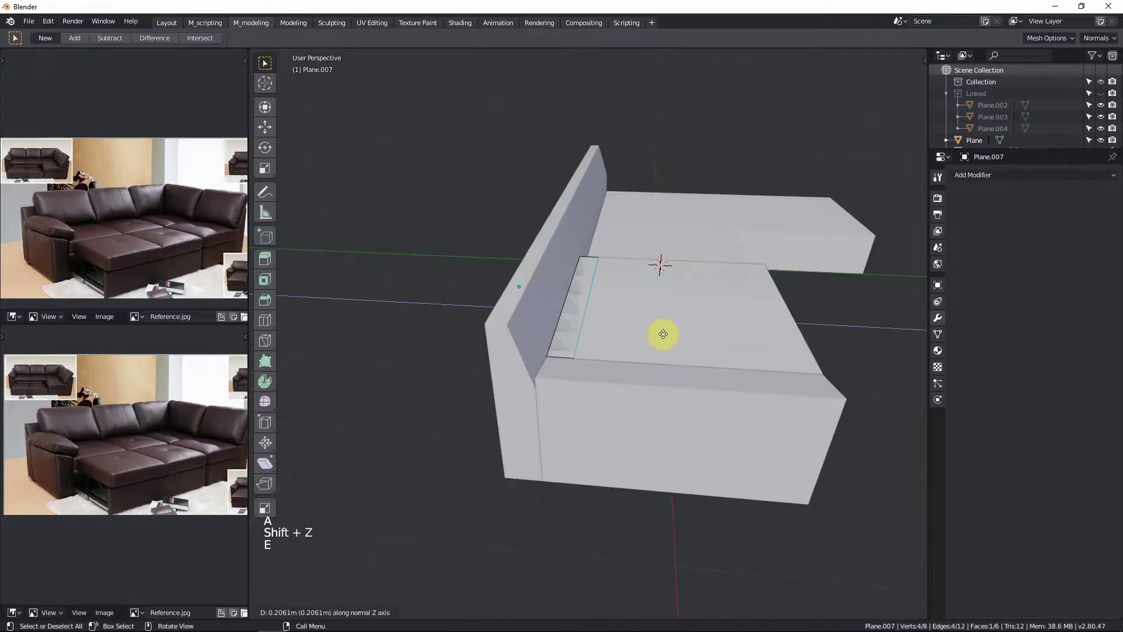
{"action": "key", "text": "ctrl"}
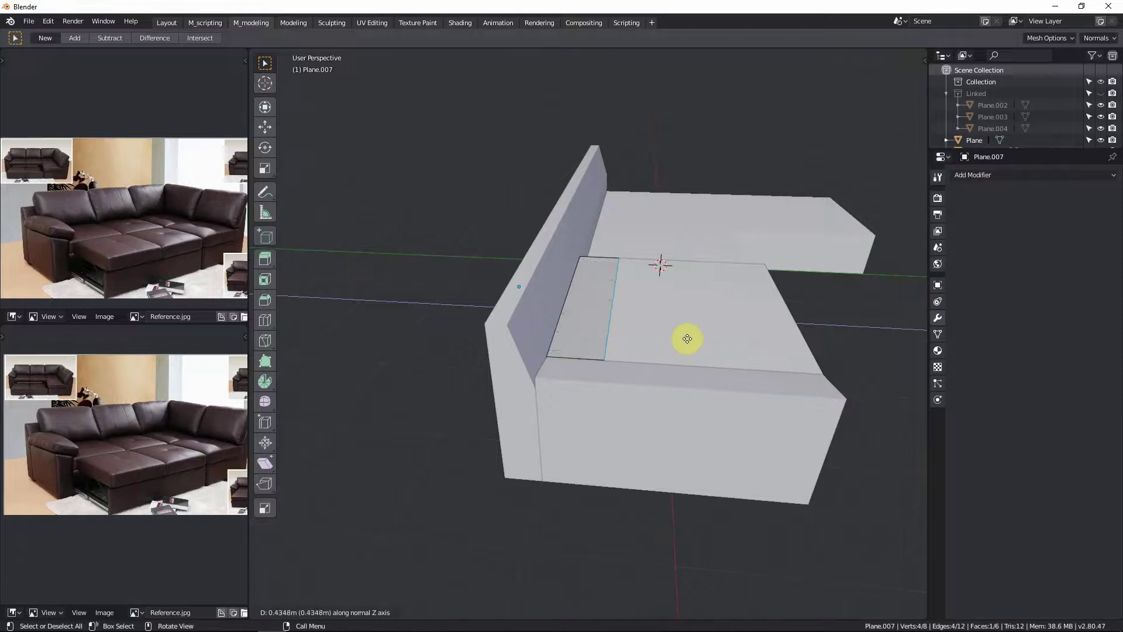
{"action": "left_click", "coordinate": [688, 339]}
Step: Move the extruded face forward along Y to form a block about a fifth of the seat's depth, and finish editing
{"action": "key", "text": "KP_7"}
{"action": "key", "text": "shift+z"}
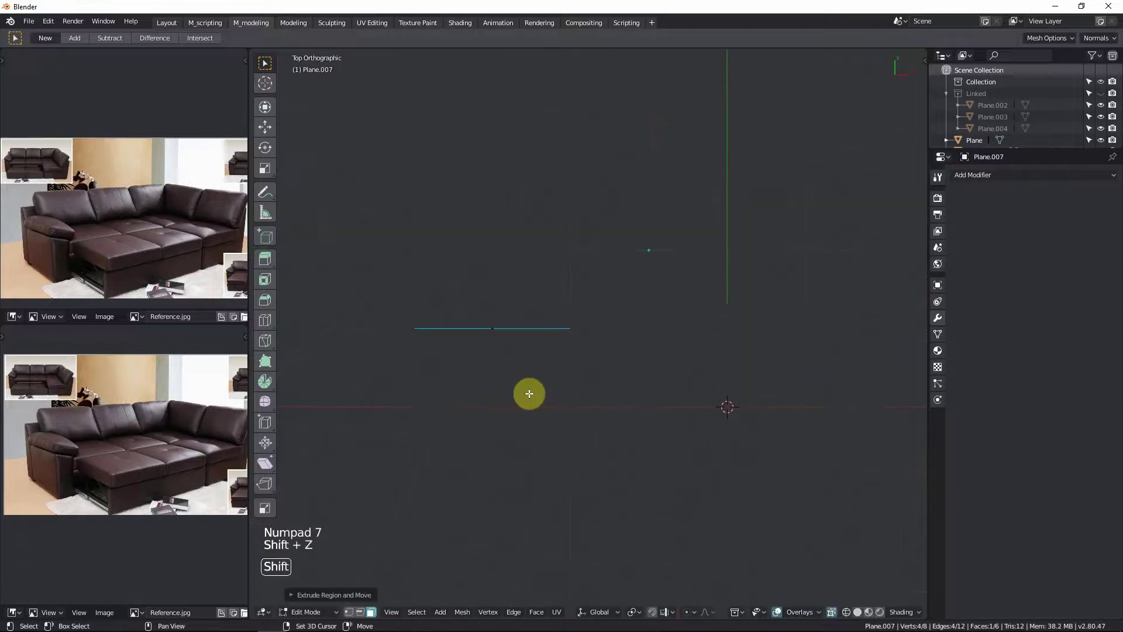
{"action": "scroll", "coordinate": [446, 361], "scroll_direction": "up", "scroll_amount": 3}
{"action": "key", "text": "shift+z"}
{"action": "key", "text": "g"}
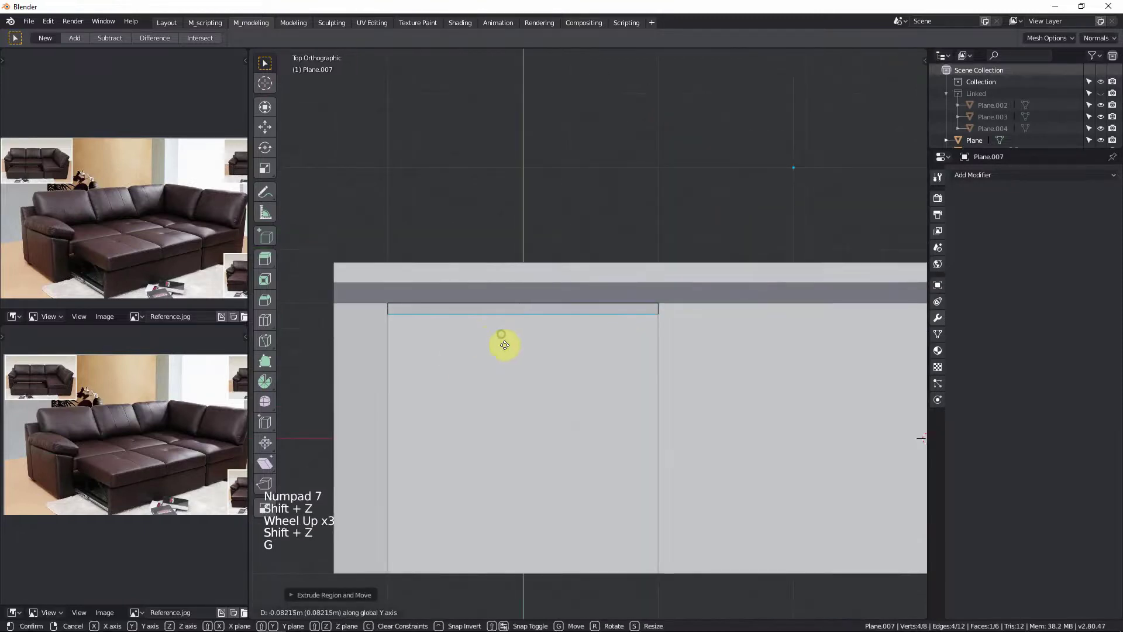
{"action": "key", "text": "ctrl"}
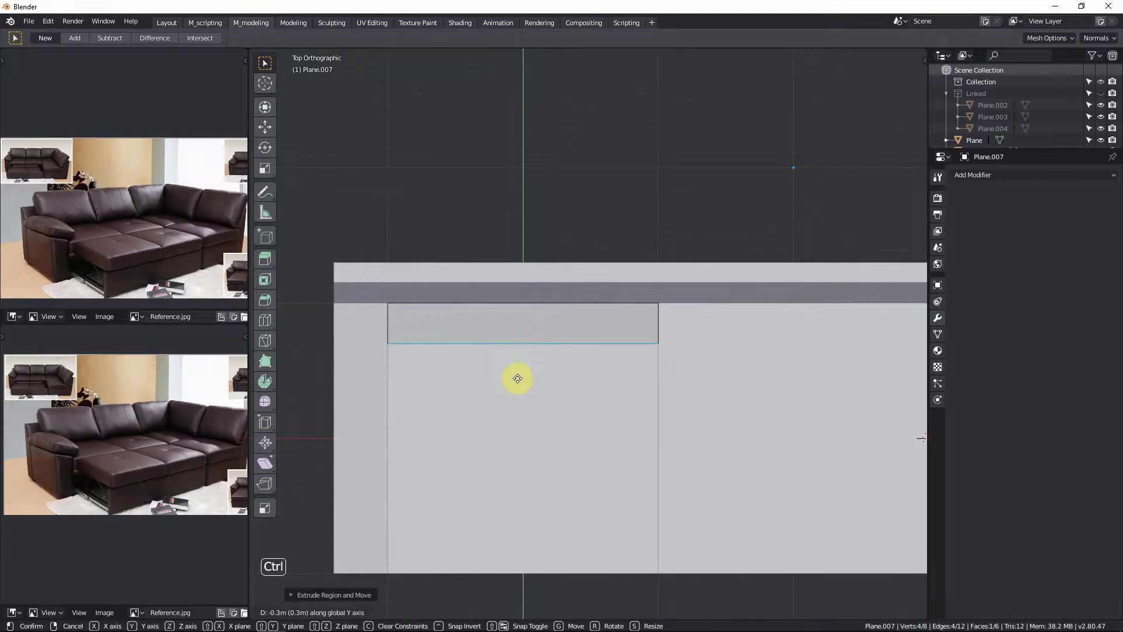
{"action": "left_click", "coordinate": [518, 381]}
{"action": "scroll", "coordinate": [518, 380], "scroll_direction": "down", "scroll_amount": 3}
{"action": "mouse_move", "coordinate": [519, 379]}
{"action": "middle_mouse_down"}
{"action": "mouse_move", "coordinate": [660, 274]}
{"action": "mouse_move", "coordinate": [661, 286]}
{"action": "mouse_move", "coordinate": [661, 264]}
{"action": "mouse_move", "coordinate": [644, 291]}
{"action": "middle_mouse_up"}
{"action": "key", "text": "shift+z"}
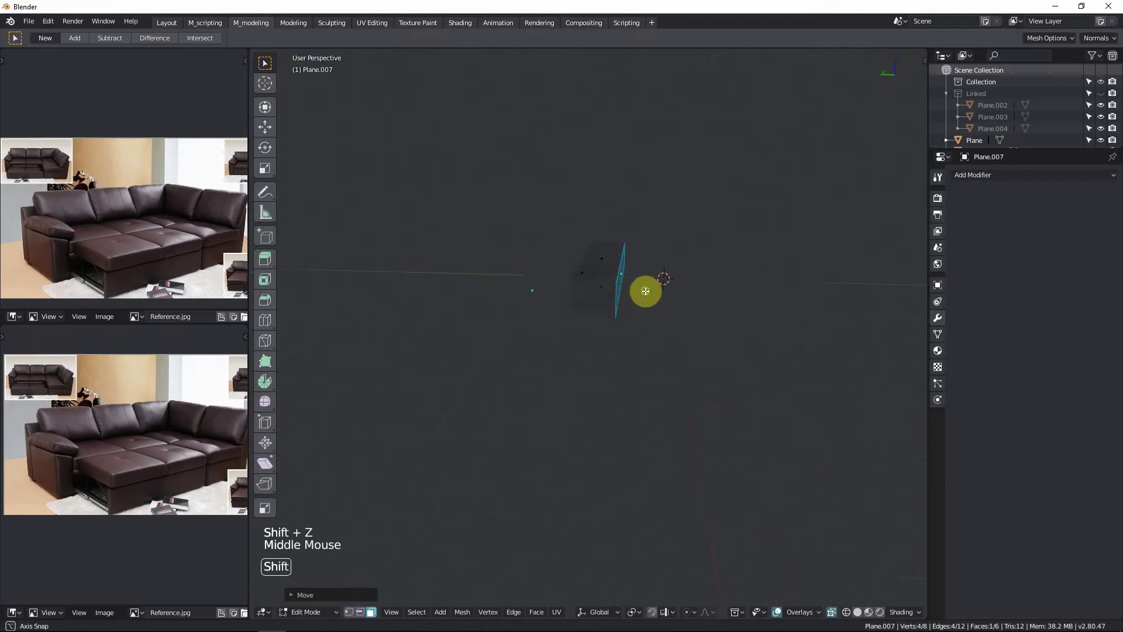
{"action": "key", "text": "shift+z"}
{"action": "key", "text": "Tab"}
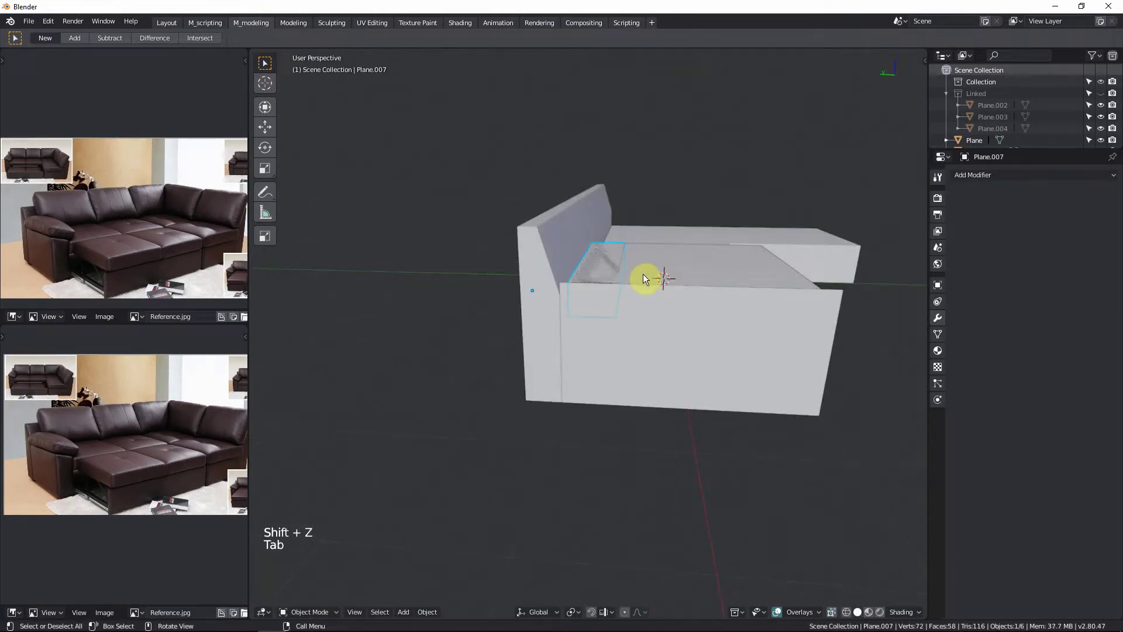
Step: Raise the new block 0.7 m along the Z axis, using the right side view
{"action": "key", "text": "KP_3"}
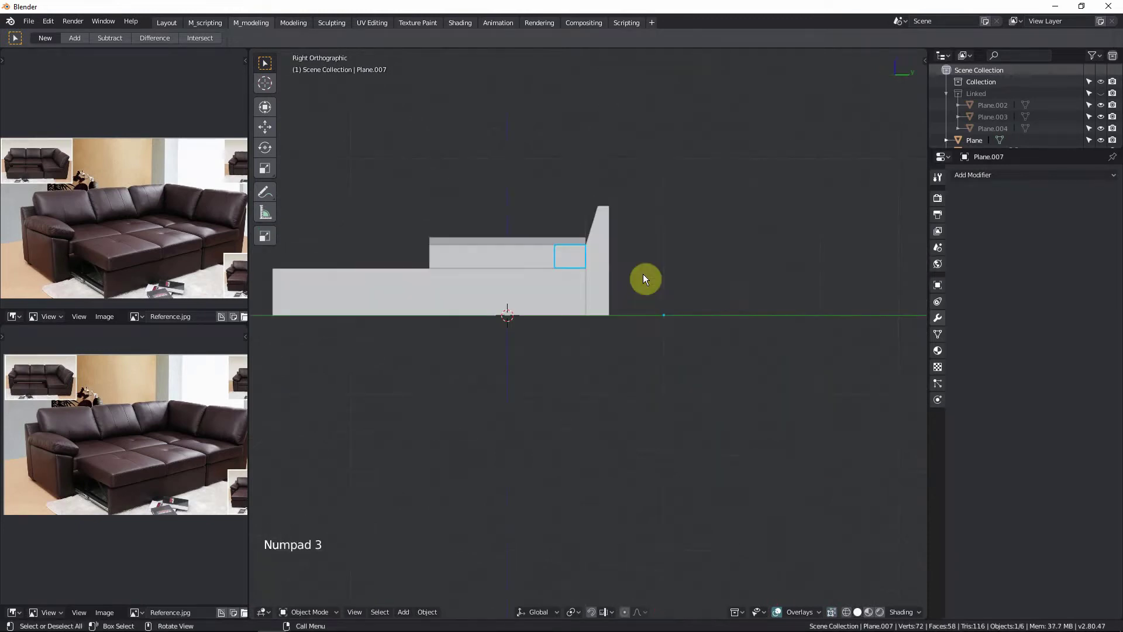
{"action": "scroll", "coordinate": [644, 278], "scroll_direction": "up", "scroll_amount": 4}
{"action": "key", "text": "g"}
{"action": "key", "text": "ctrl"}
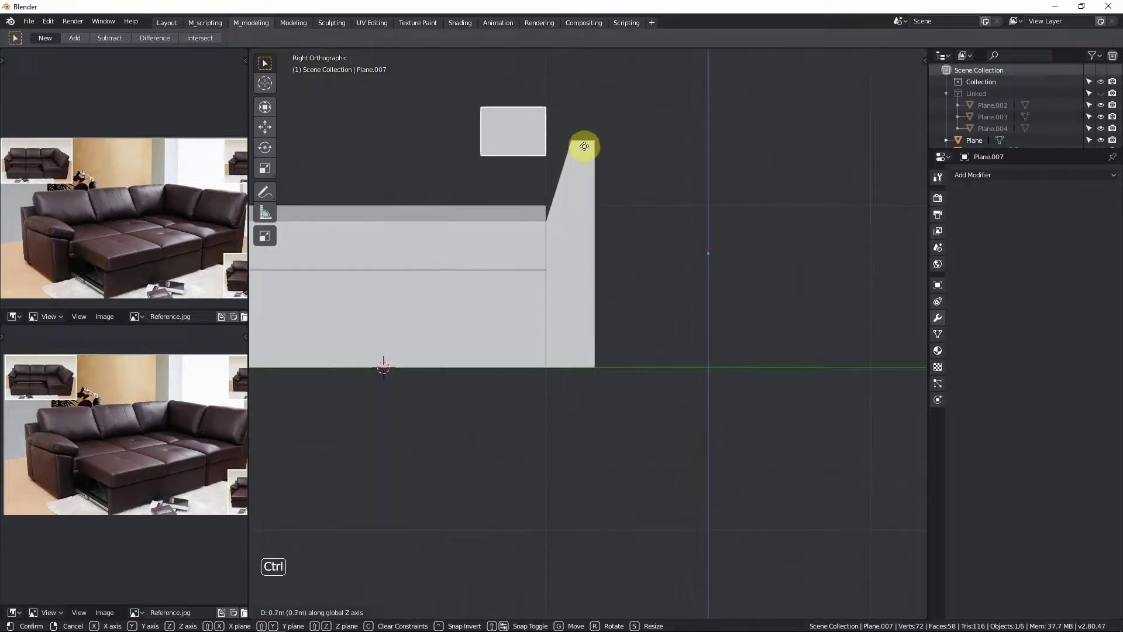
{"action": "left_click", "coordinate": [584, 145]}
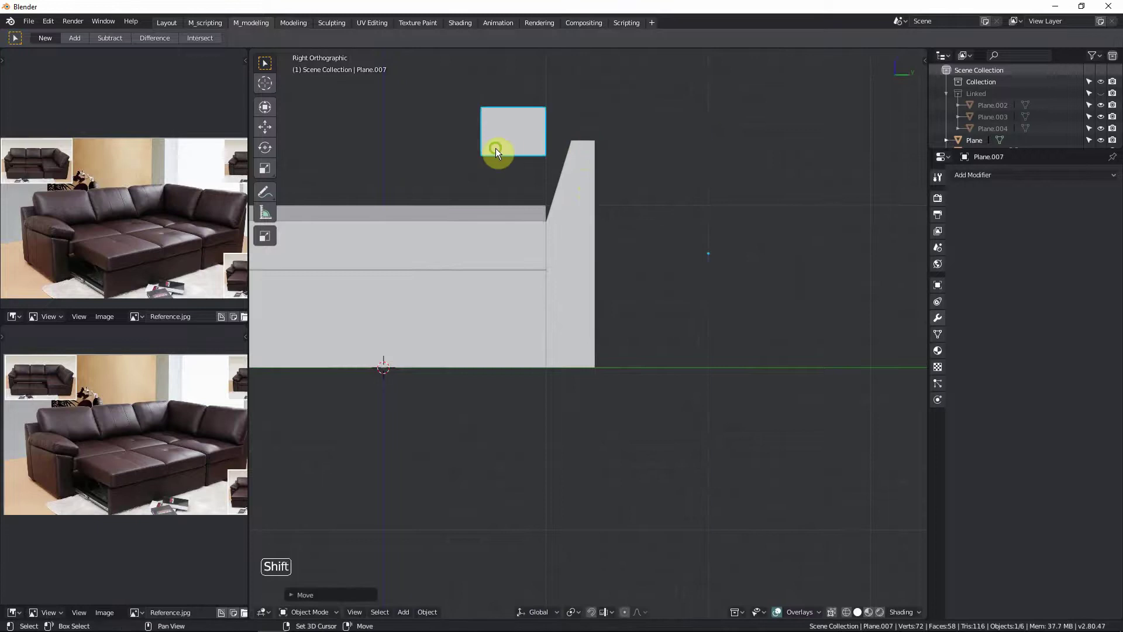
Step: Lower the raised block's bottom face 0.6 m along the Z axis in mesh editing, and finish editing
{"action": "middle_click_drag", "start_coordinate": [496, 149], "coordinate": [519, 194], "text": "shift"}
{"action": "scroll", "coordinate": [520, 195], "scroll_direction": "up", "scroll_amount": 2}
{"action": "key", "text": "Tab"}
{"action": "key", "text": "shift+z"}
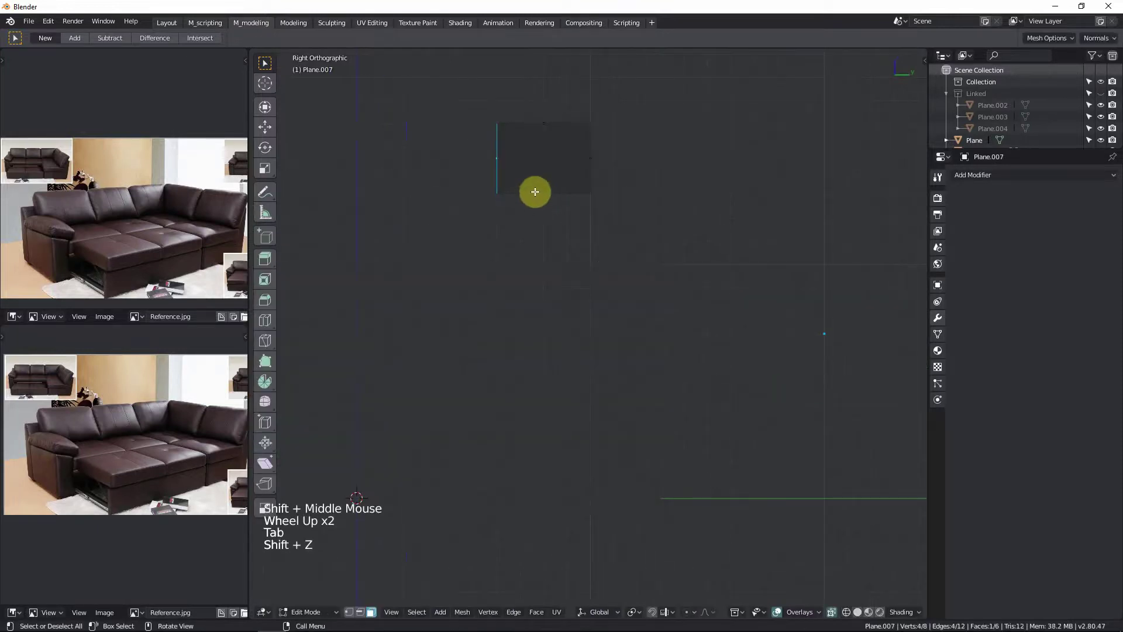
{"action": "left_click", "coordinate": [545, 202]}
{"action": "key", "text": "g"}
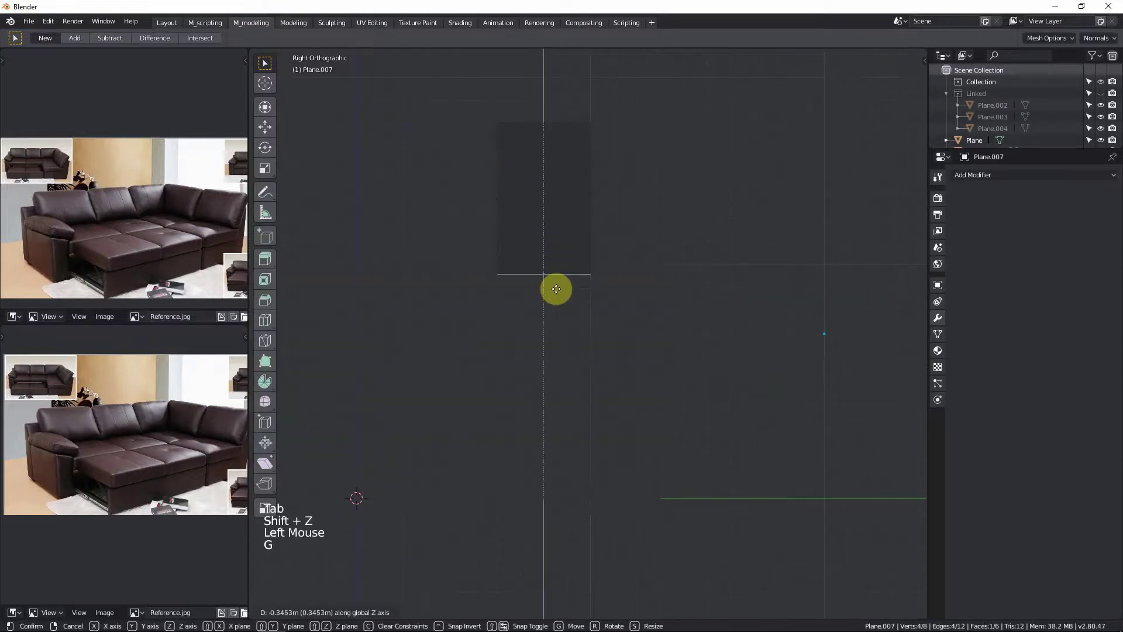
{"action": "left_click", "coordinate": [556, 357]}
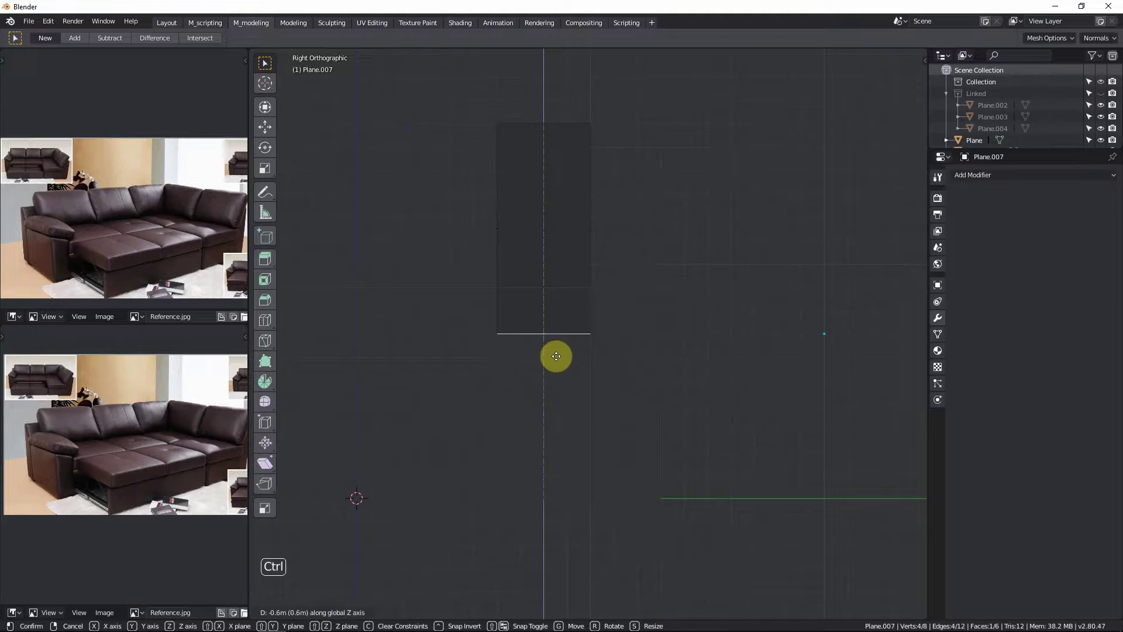
{"action": "key", "text": "shift+z"}
{"action": "scroll", "coordinate": [563, 292], "scroll_direction": "down", "scroll_amount": 2}
{"action": "key", "text": "Tab"}
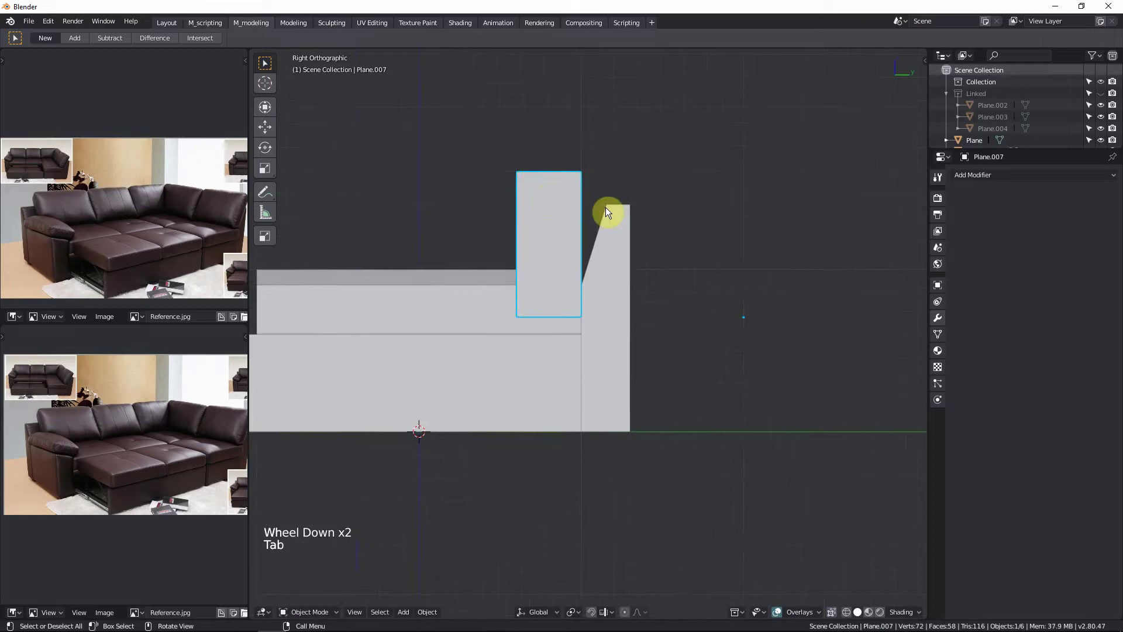
Step: Thin the upright back cushion block by scaling its whole mesh to 0.6 along the global Y axis
{"action": "key", "text": "shift+z"}
{"action": "key", "text": "shift+z"}
{"action": "key", "text": "Tab"}
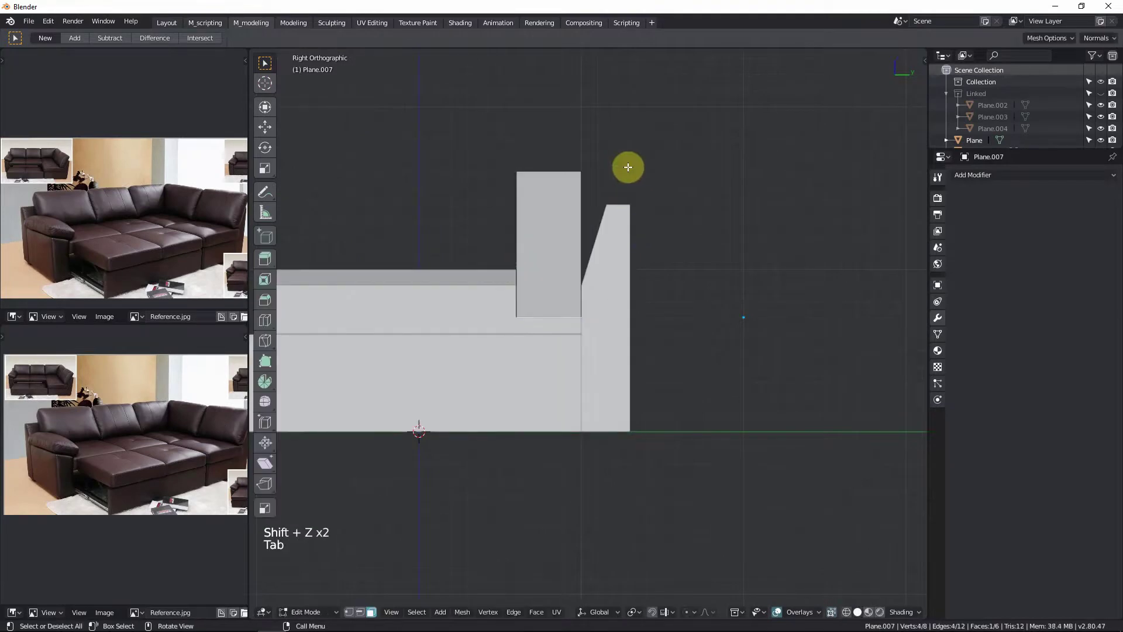
{"action": "key", "text": "a"}
{"action": "scroll", "coordinate": [647, 217], "scroll_direction": "up", "scroll_amount": 3}
{"action": "middle_click_drag", "start_coordinate": [647, 261], "coordinate": [643, 270], "text": "shift"}
{"action": "key", "text": "s"}
{"action": "key", "text": "y"}
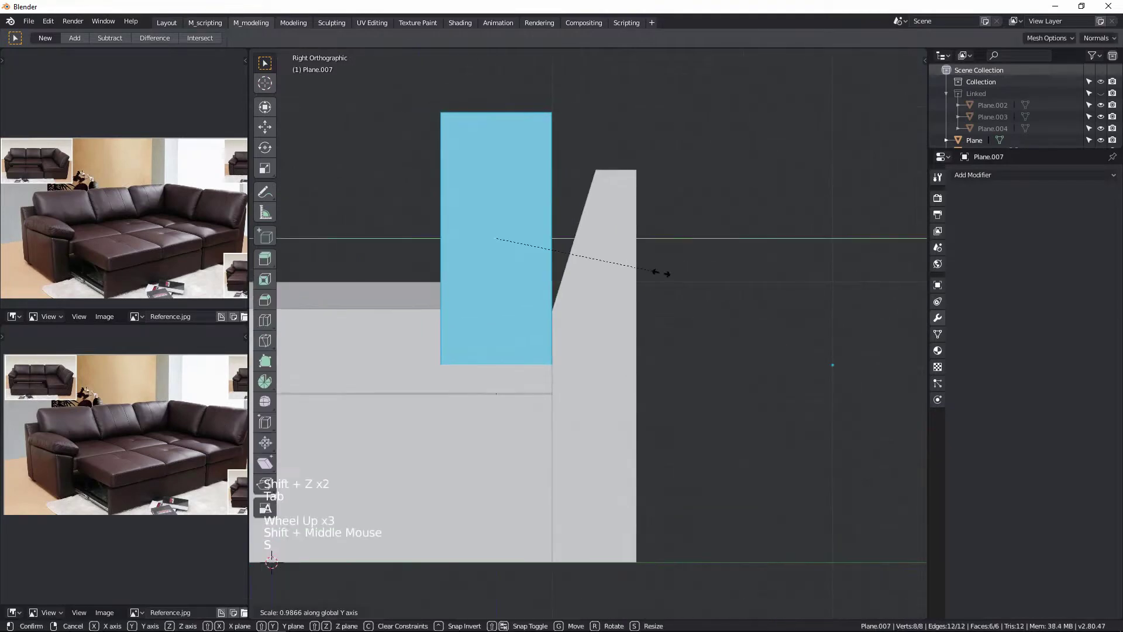
{"action": "key", "text": "ctrl"}
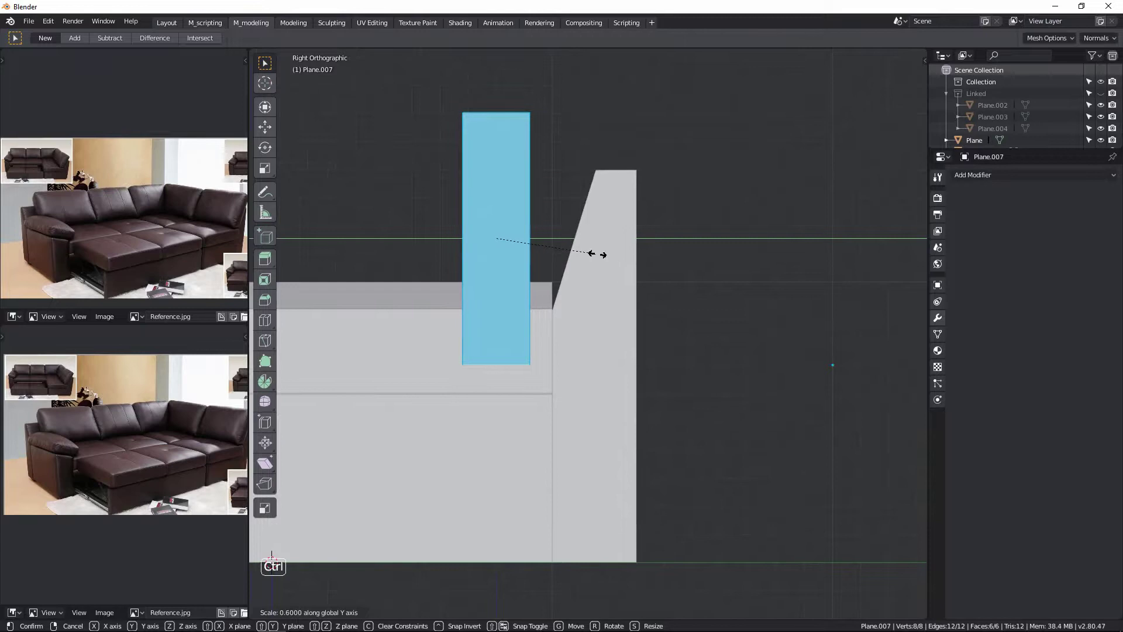
{"action": "left_click", "coordinate": [591, 253]}
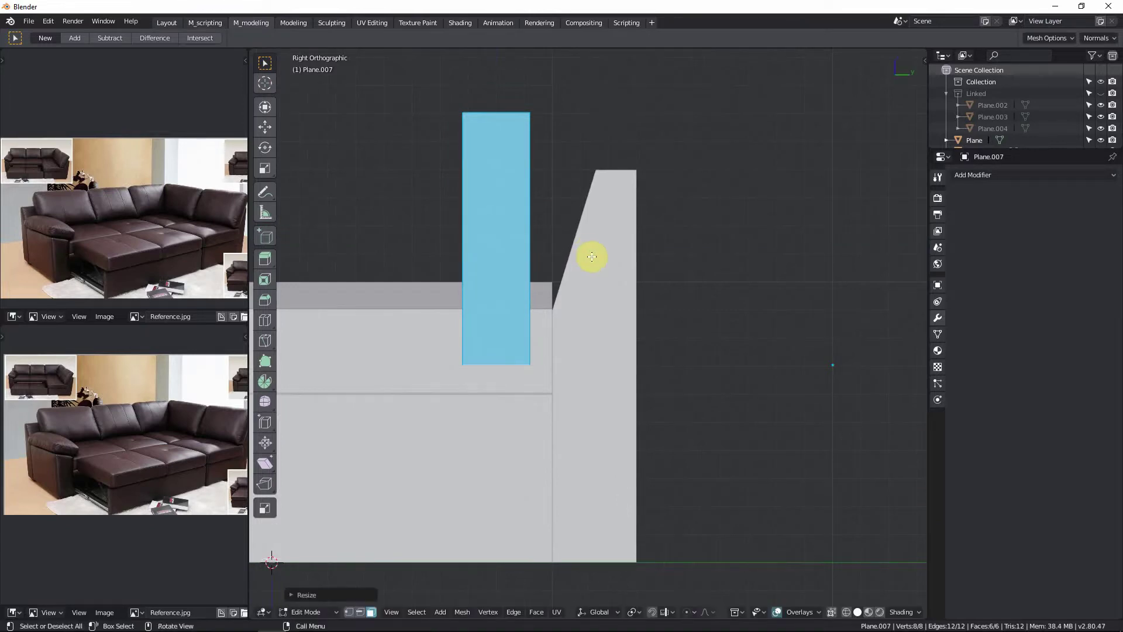
Step: Move the cushion's whole mesh along Y until its rear side sits flush with the base of the sloped backrest
{"action": "key", "text": "g"}
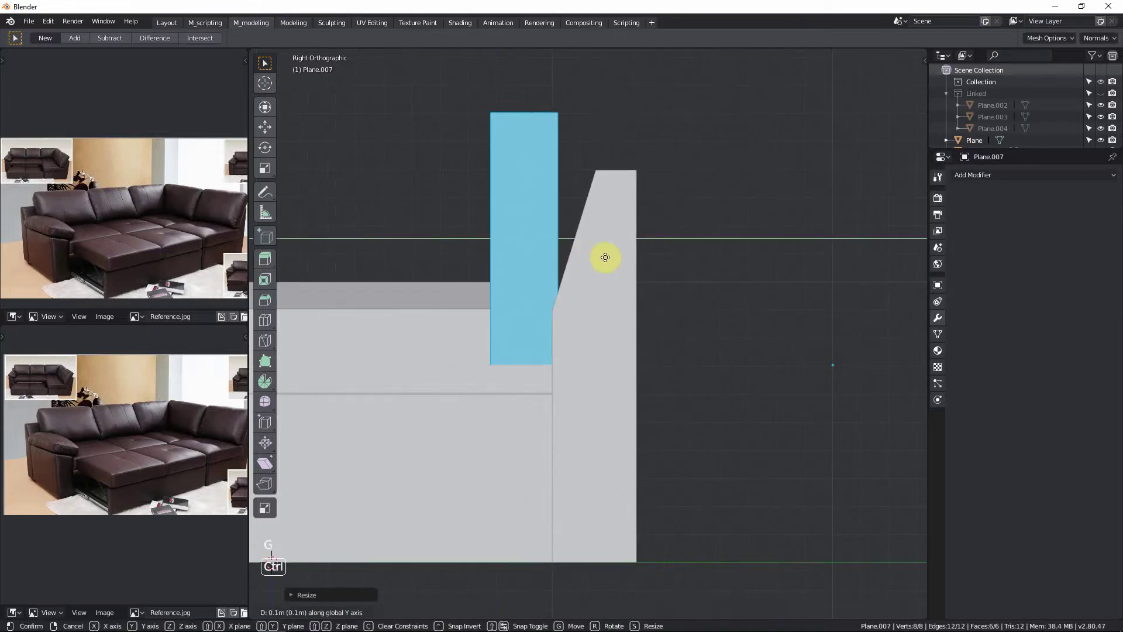
{"action": "key", "text": "shift"}
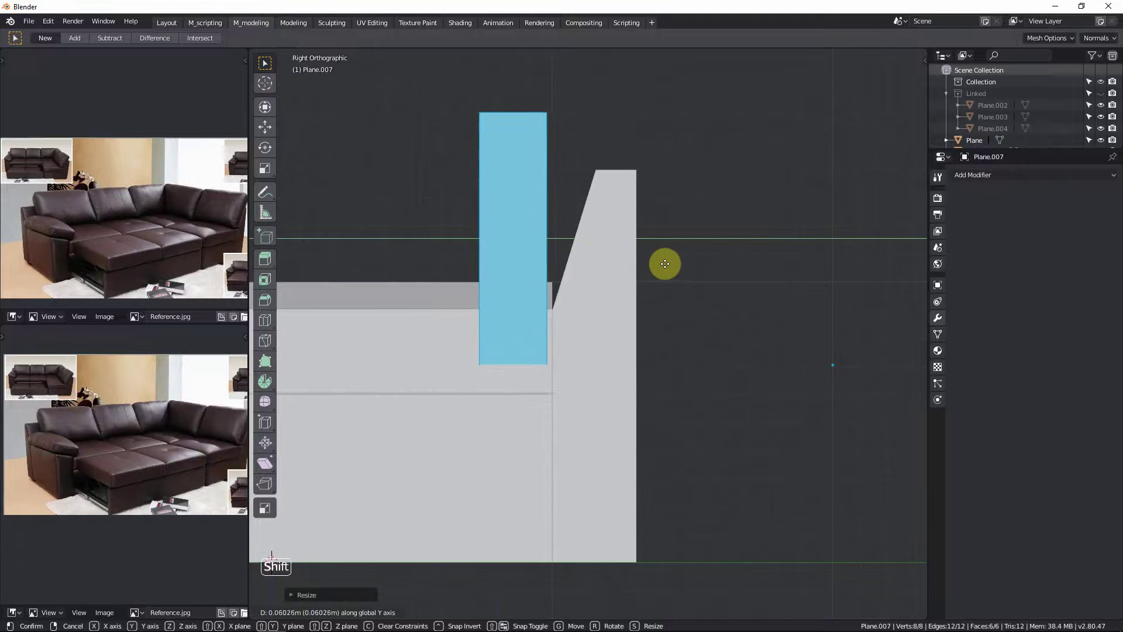
{"action": "left_click", "coordinate": [706, 264]}
{"action": "scroll", "coordinate": [546, 304], "scroll_direction": "up", "scroll_amount": 8}
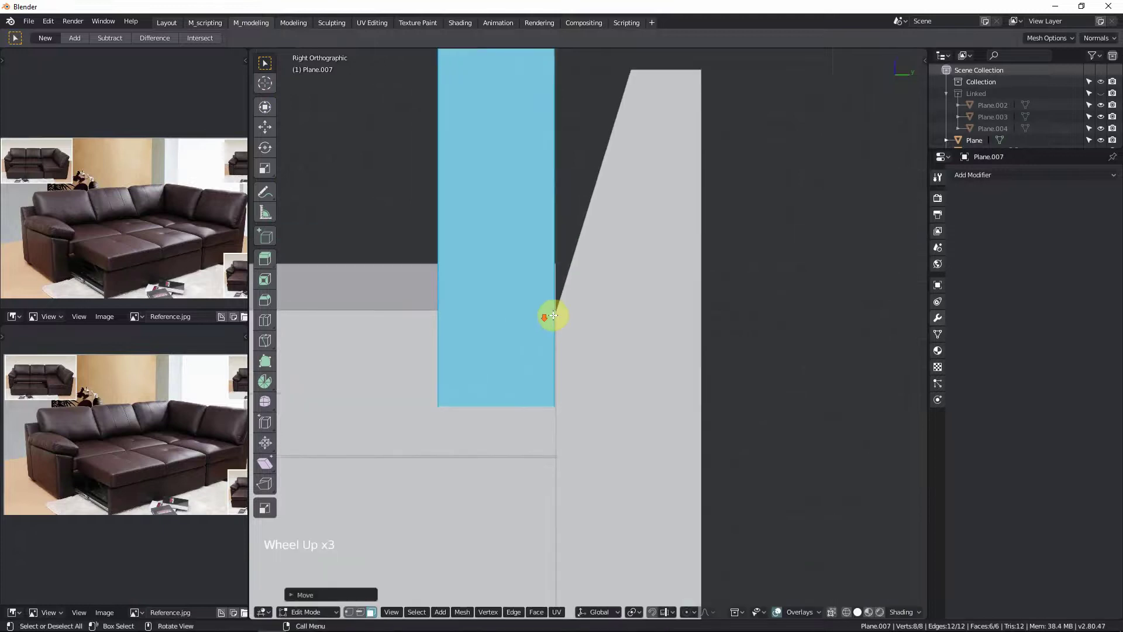
{"action": "key", "text": "g"}
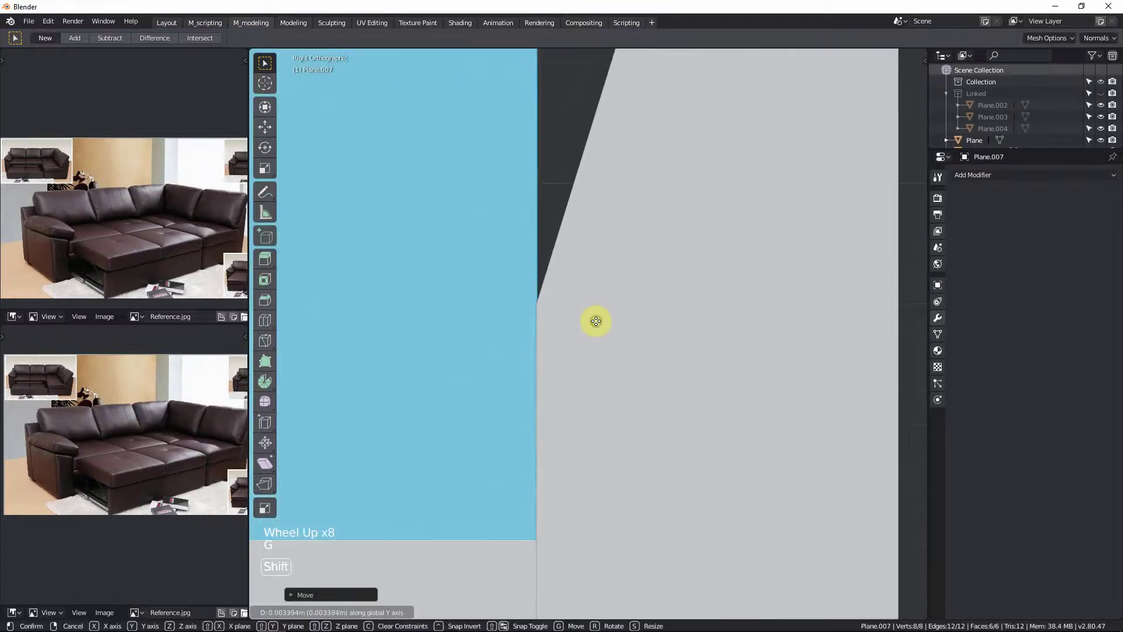
{"action": "key", "text": "shift"}
{"action": "left_click", "coordinate": [574, 316]}
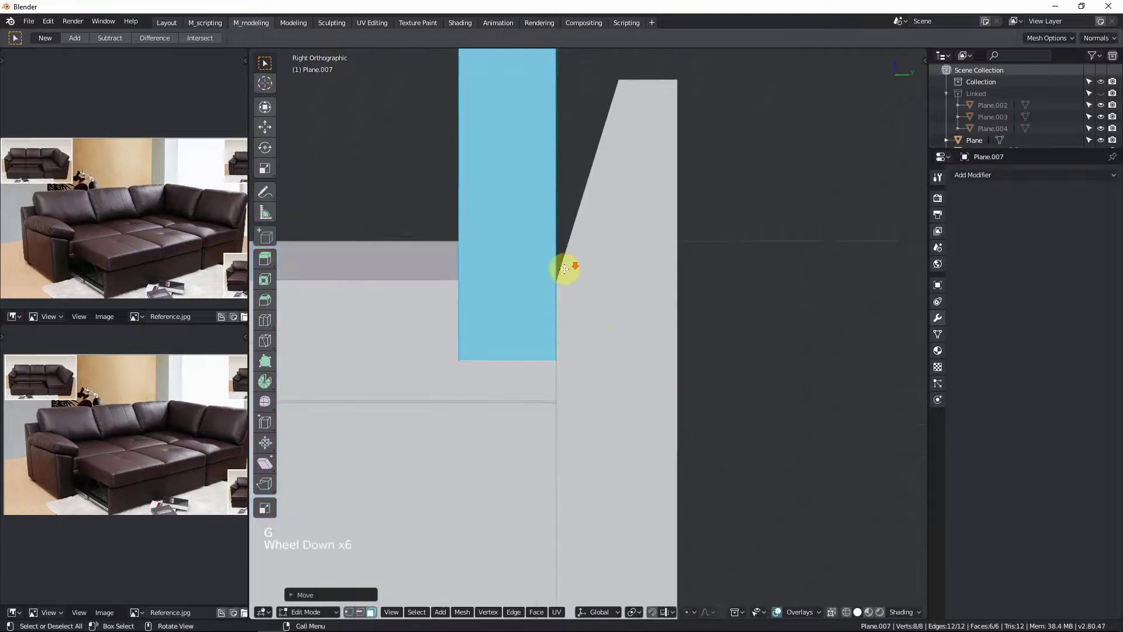
{"action": "scroll", "coordinate": [567, 267], "scroll_direction": "down", "scroll_amount": 9}
{"action": "key", "text": "Tab"}
{"action": "scroll", "coordinate": [566, 202], "scroll_direction": "down", "scroll_amount": 1}
{"action": "scroll", "coordinate": [565, 202], "scroll_direction": "down", "scroll_amount": 5}
{"action": "scroll", "coordinate": [546, 235], "scroll_direction": "up", "scroll_amount": 5}
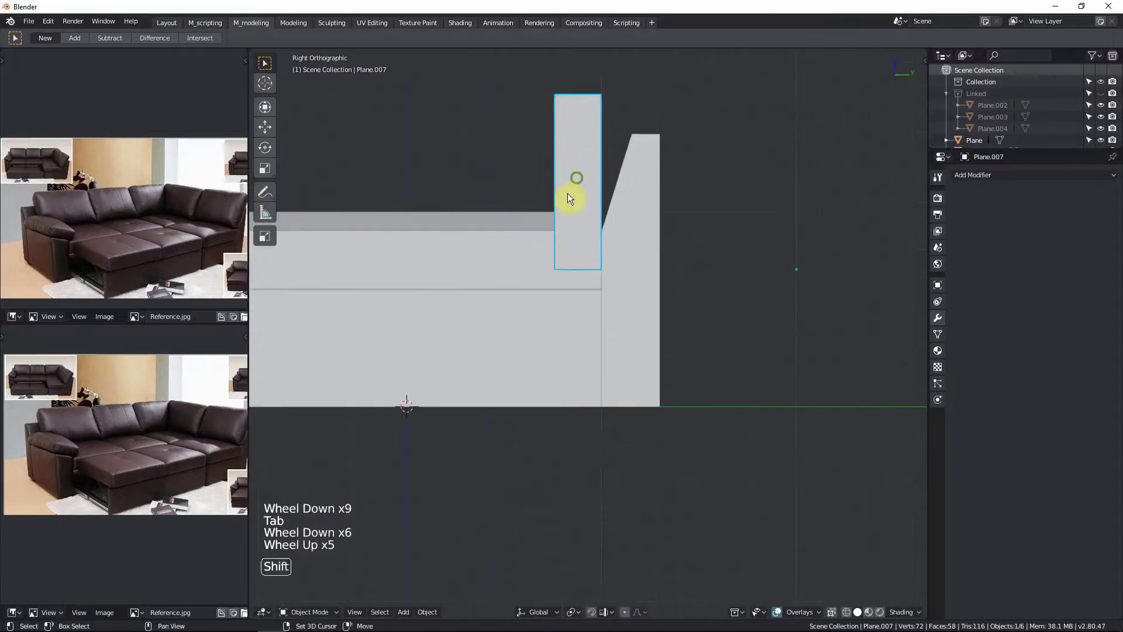
Step: Snap the 3D cursor to the center of the cushion block's bottom face
{"action": "middle_click_drag", "start_coordinate": [572, 195], "coordinate": [539, 276], "text": "shift"}
{"action": "scroll", "coordinate": [597, 272], "scroll_direction": "up", "scroll_amount": 2}
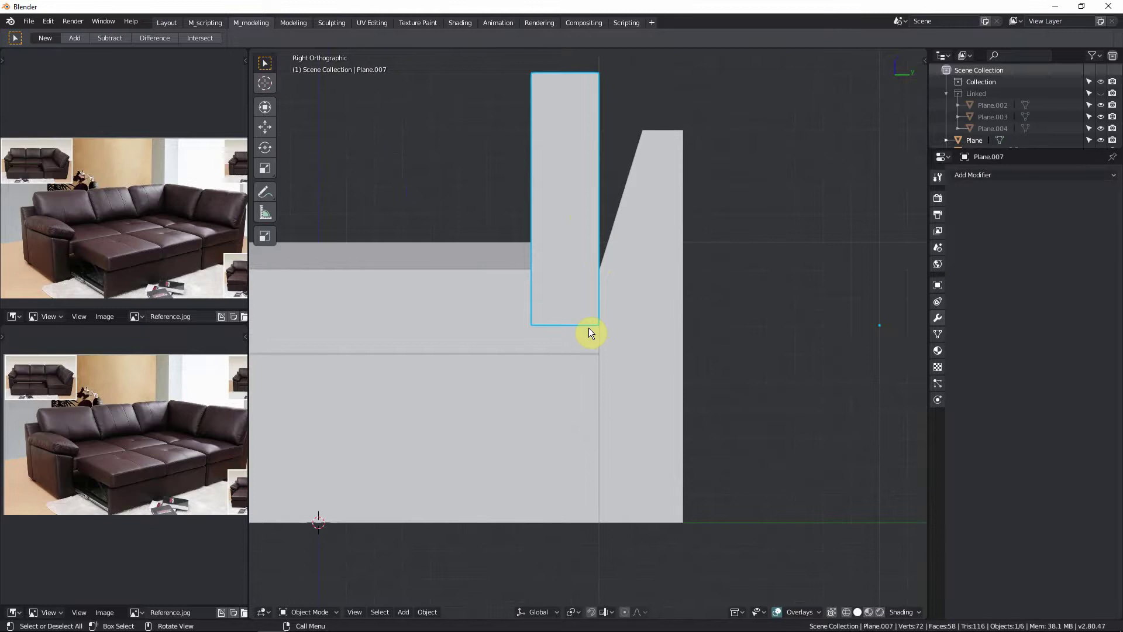
{"action": "key", "text": "Tab"}
{"action": "key", "text": "shift+z"}
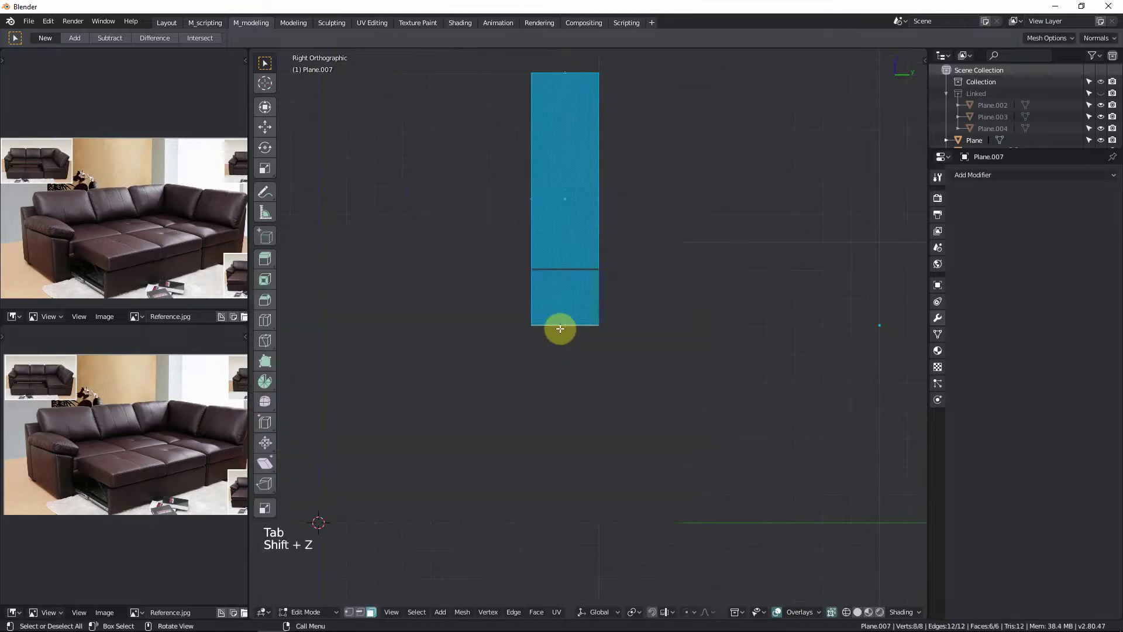
{"action": "left_click", "coordinate": [686, 324]}
{"action": "key", "text": "shift+s"}
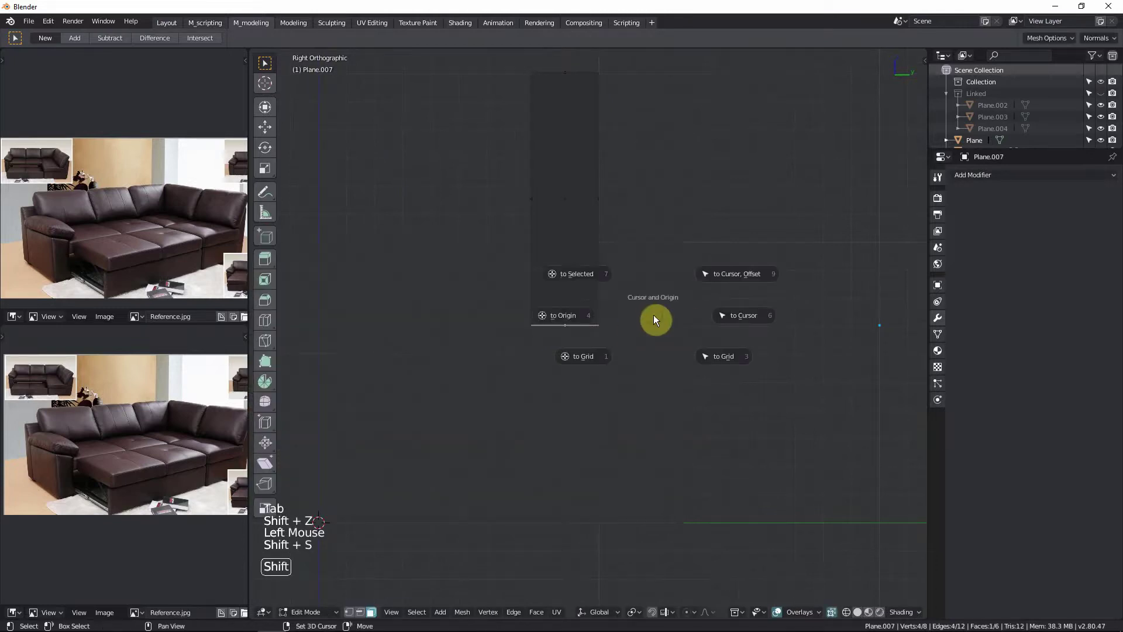
{"action": "left_click", "coordinate": [620, 302]}
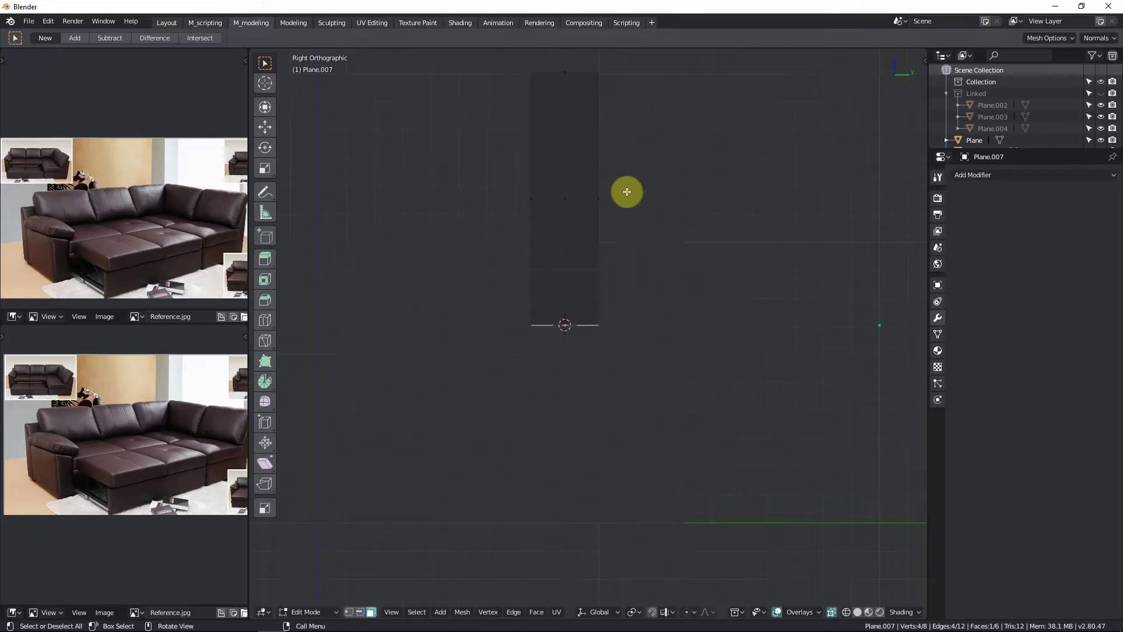
Step: Set the cushion object's origin to the 3D cursor at its bottom face
{"action": "key", "text": "Tab"}
{"action": "key", "text": "shift+z"}
{"action": "right_click", "coordinate": [626, 285]}
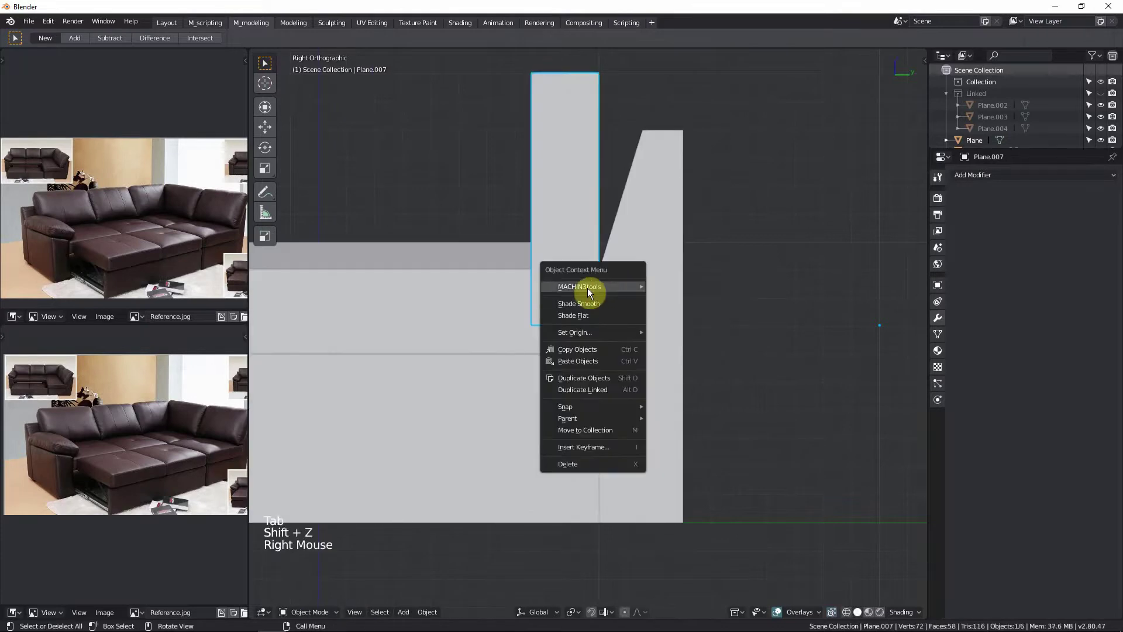
{"action": "mouse_move", "coordinate": [623, 331]}
{"action": "left_click", "coordinate": [711, 357]}
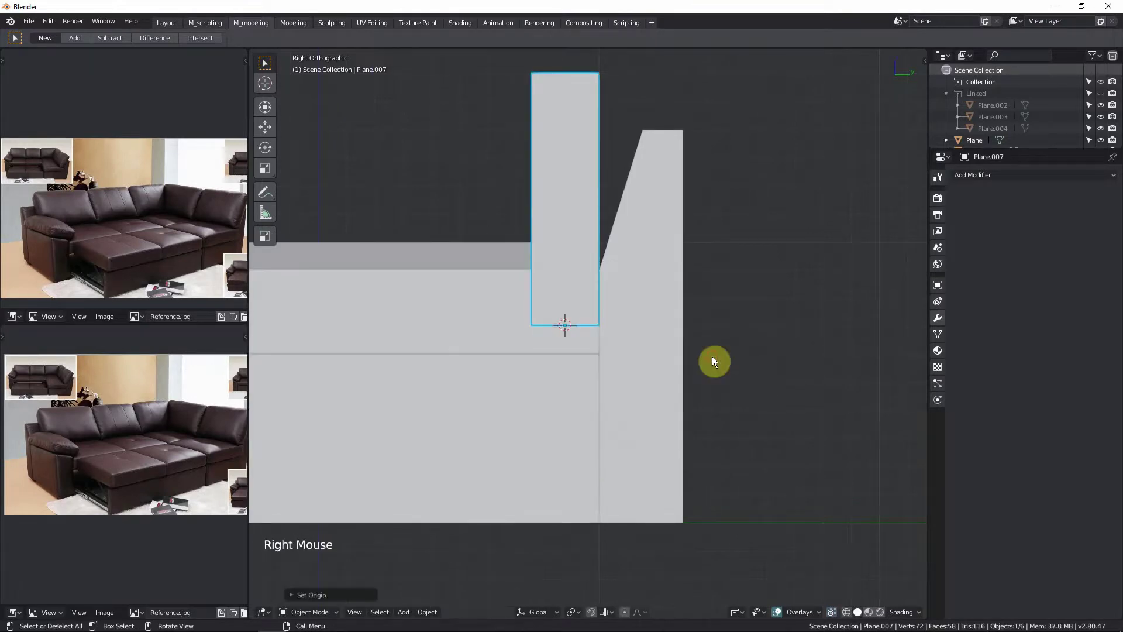
Step: Rotate the cushion about 18° in the right view so that it leans parallel to the backrest slope
{"action": "scroll", "coordinate": [593, 220], "scroll_direction": "down", "scroll_amount": 3}
{"action": "middle_click_drag", "start_coordinate": [593, 220], "coordinate": [577, 292], "text": "shift"}
{"action": "key", "text": "shift+z"}
{"action": "scroll", "coordinate": [578, 293], "scroll_direction": "up", "scroll_amount": 5}
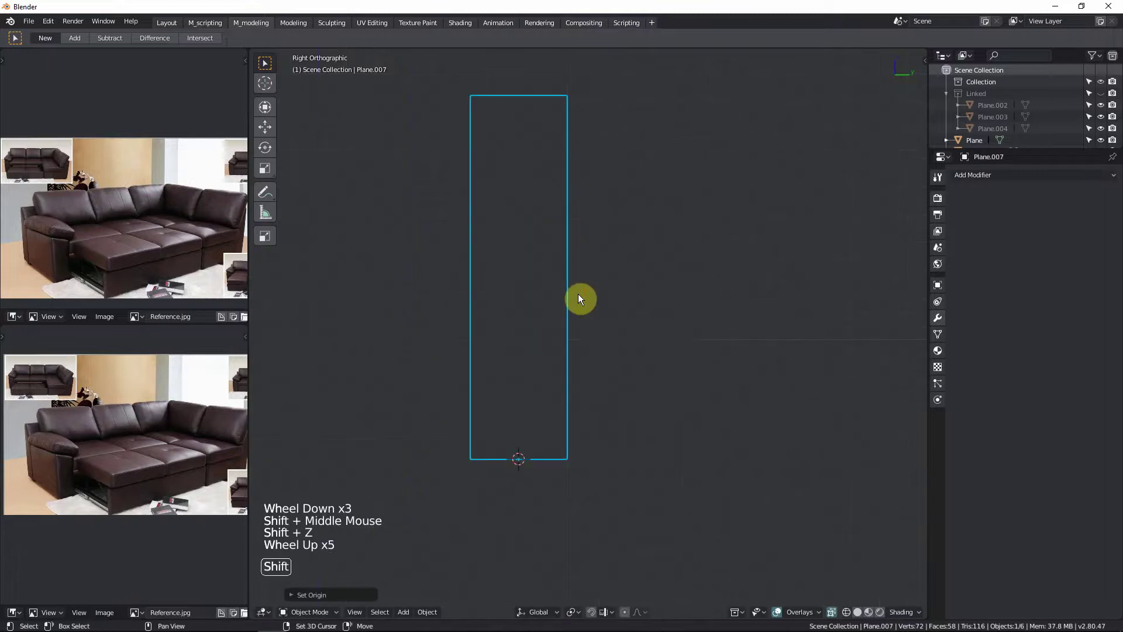
{"action": "key", "text": "shift+z"}
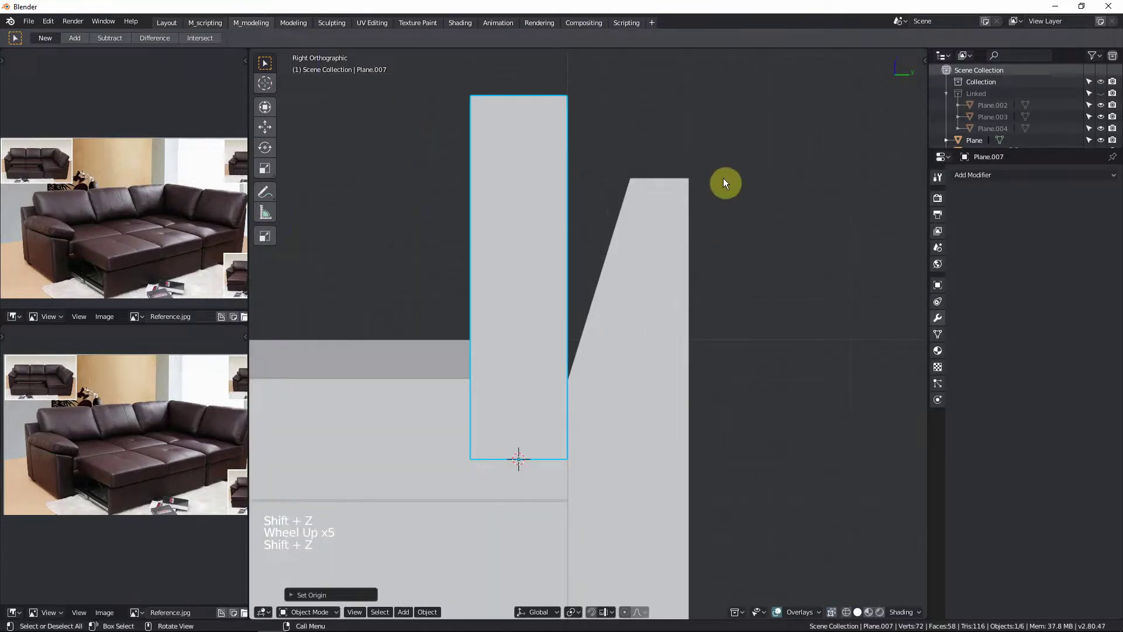
{"action": "key", "text": "r"}
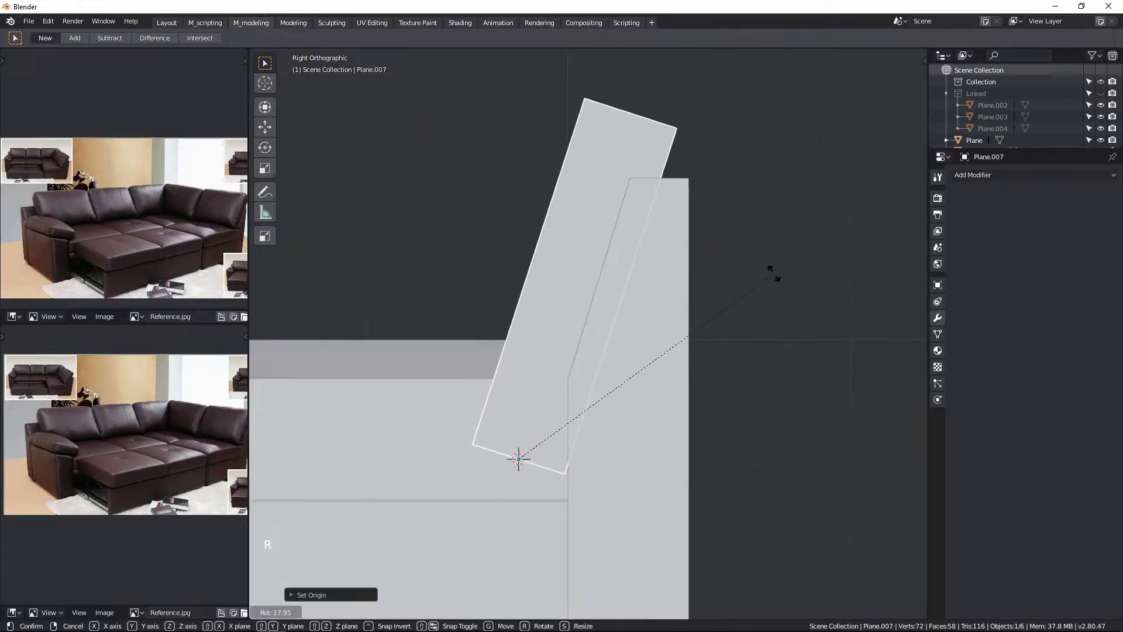
{"action": "left_click", "coordinate": [733, 248]}
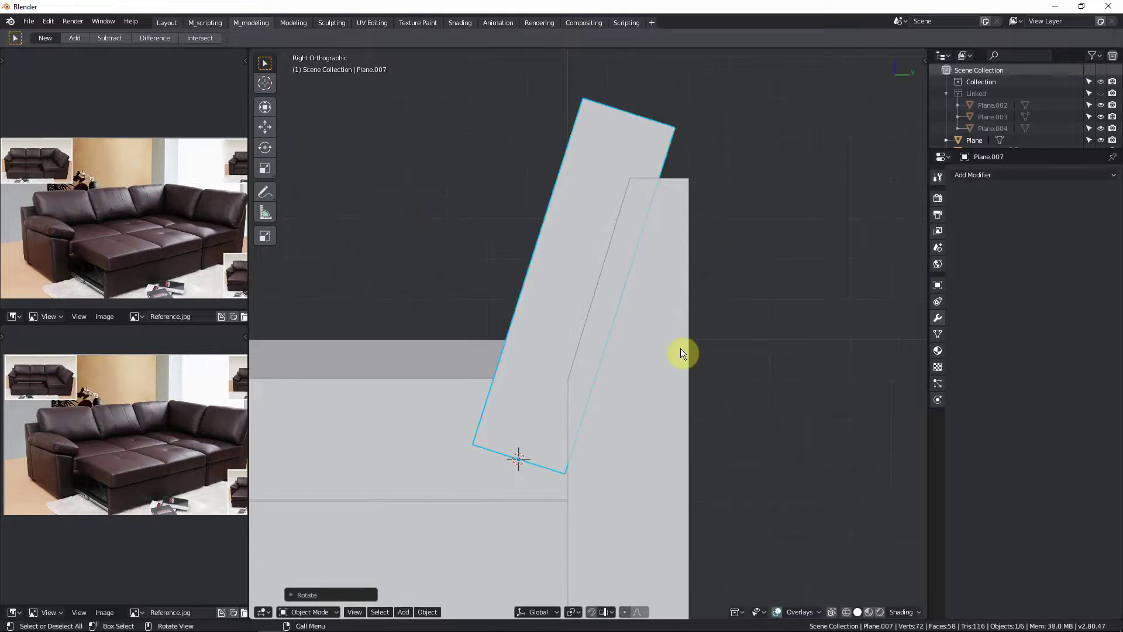
Step: Switch the transform orientation to Local and move the cushion along its local Y axis onto the backrest's sloped face
{"action": "left_click", "coordinate": [265, 107]}
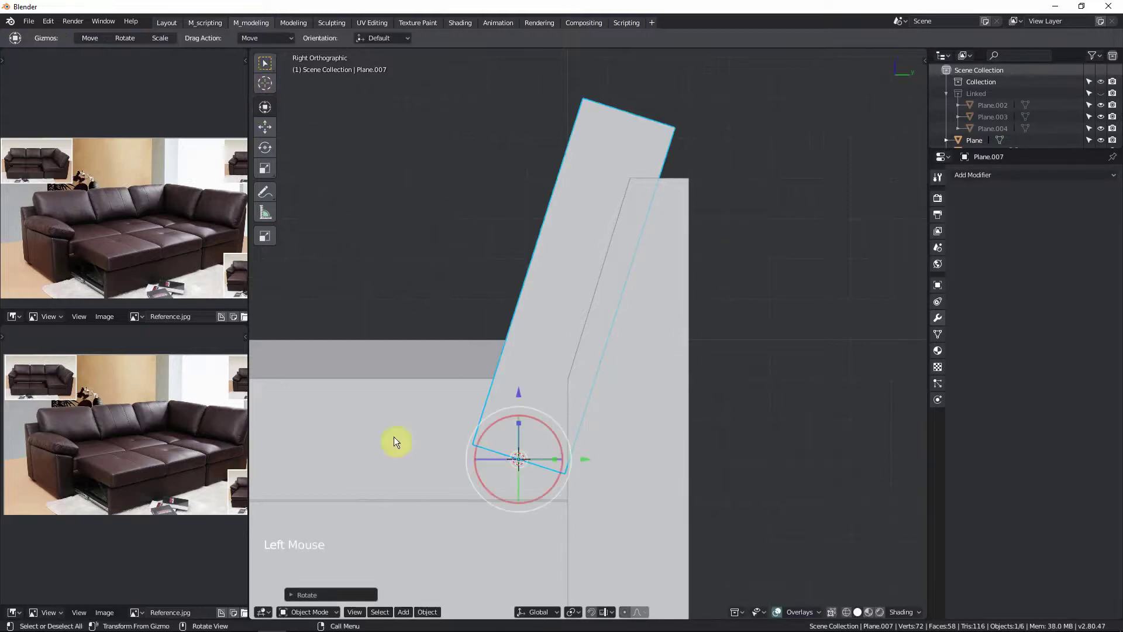
{"action": "left_click", "coordinate": [547, 608]}
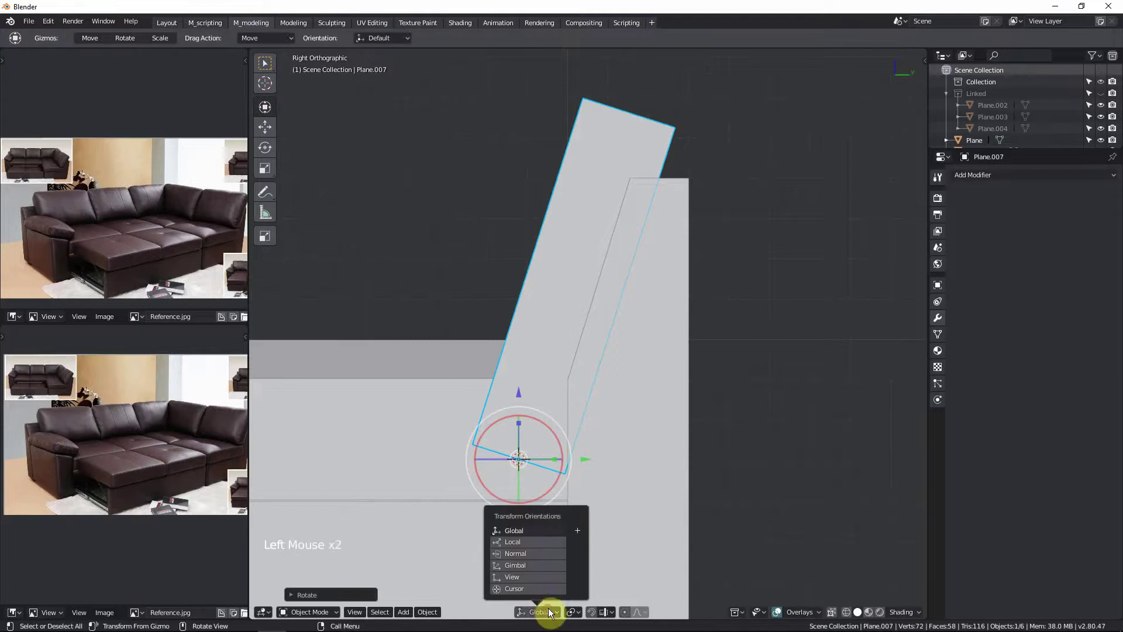
{"action": "left_click", "coordinate": [518, 542]}
{"action": "left_click_drag", "start_coordinate": [584, 480], "coordinate": [486, 454], "text": "shift"}
{"action": "scroll", "coordinate": [650, 343], "scroll_direction": "up", "scroll_amount": 2}
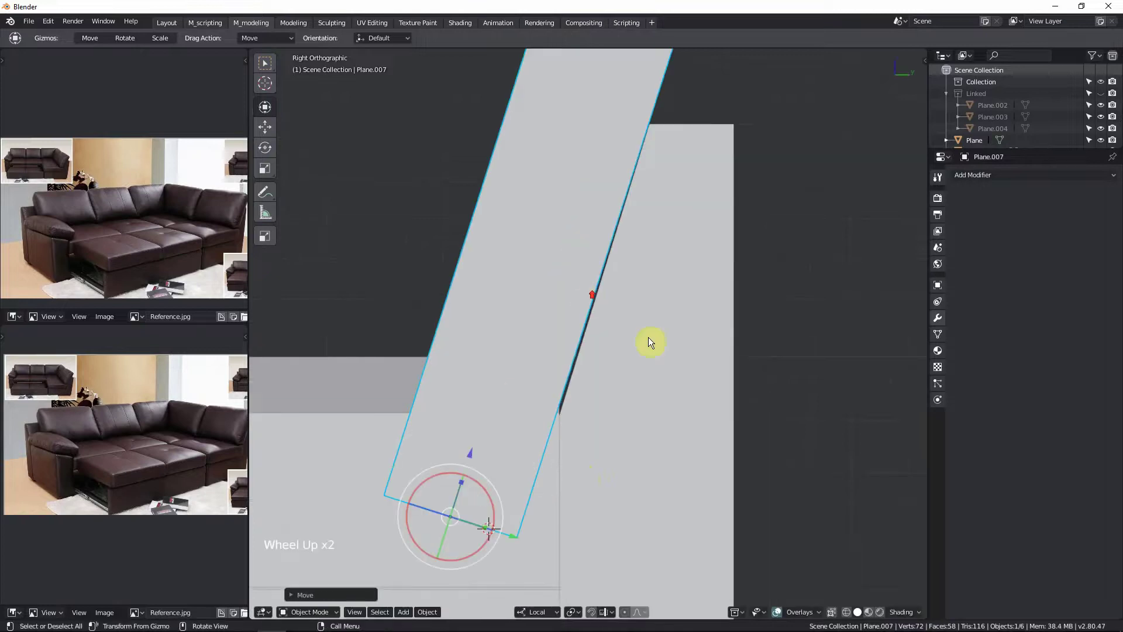
Step: Fine-tune the cushion's tilt and shift it slightly along local Y to close the gap to the backrest slope
{"action": "key", "text": "r"}
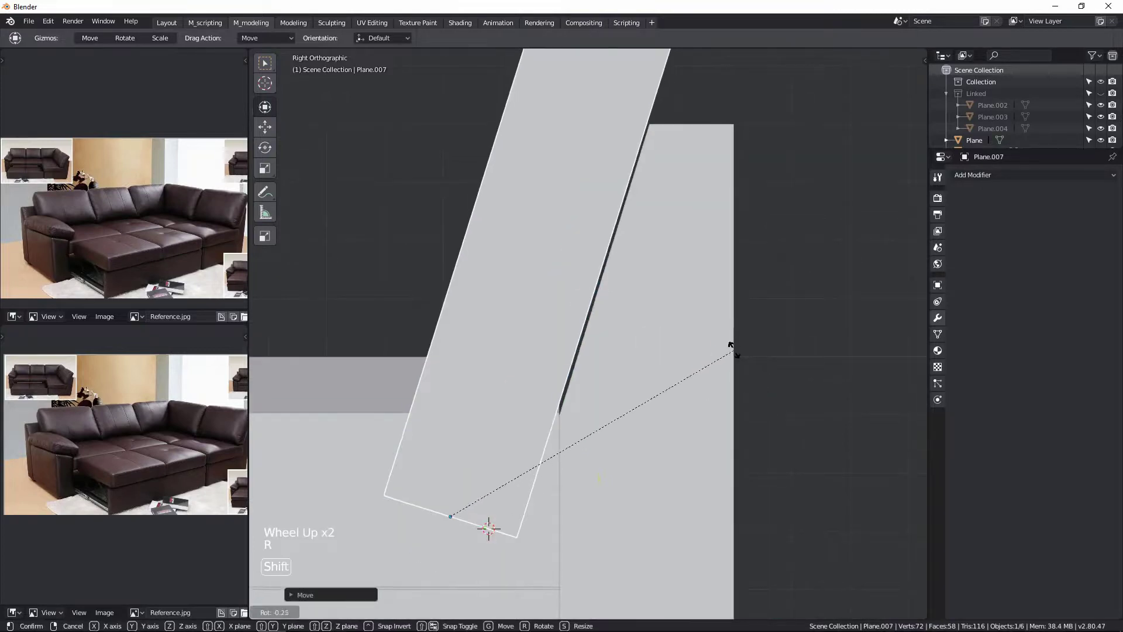
{"action": "left_click", "coordinate": [684, 332]}
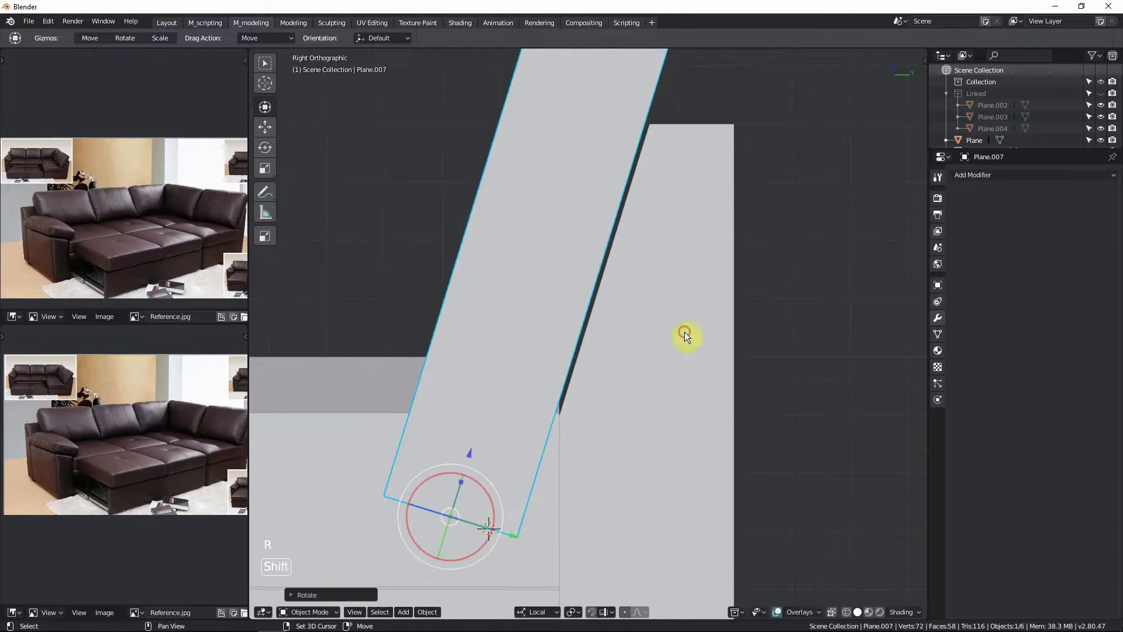
{"action": "left_click_drag", "start_coordinate": [513, 535], "coordinate": [533, 541], "text": "shift"}
{"action": "scroll", "coordinate": [598, 360], "scroll_direction": "down", "scroll_amount": 5}
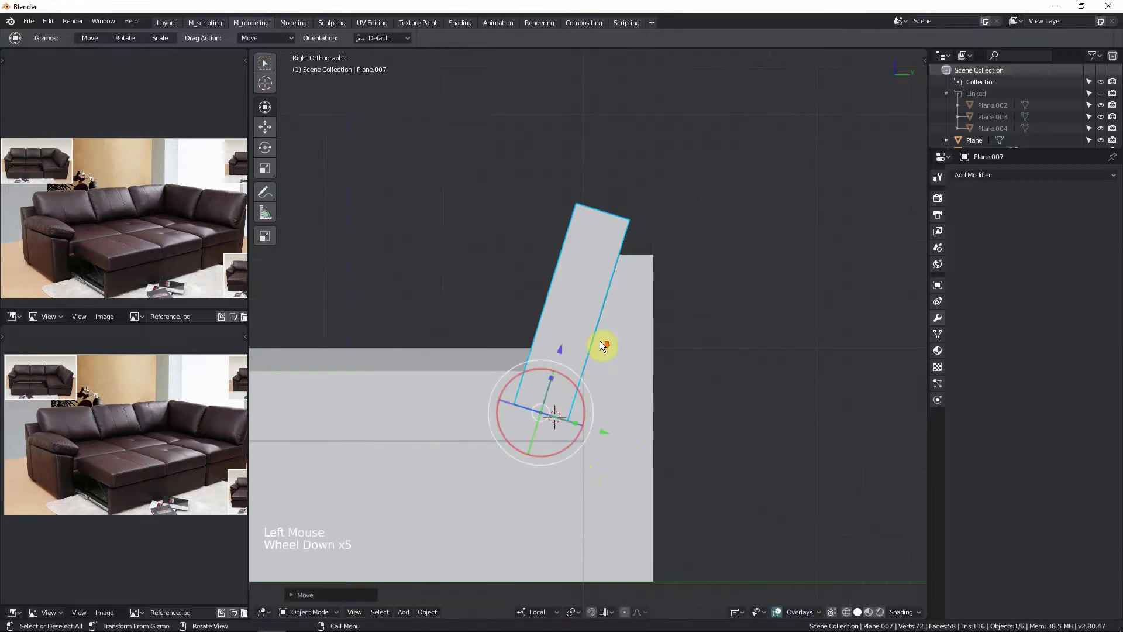
Step: Examine from several angles how the tilted back cushion meets the backrest and overlaps the seat block
{"action": "scroll", "coordinate": [616, 325], "scroll_direction": "down", "scroll_amount": 2}
{"action": "middle_click_drag", "start_coordinate": [631, 358], "coordinate": [564, 406]}
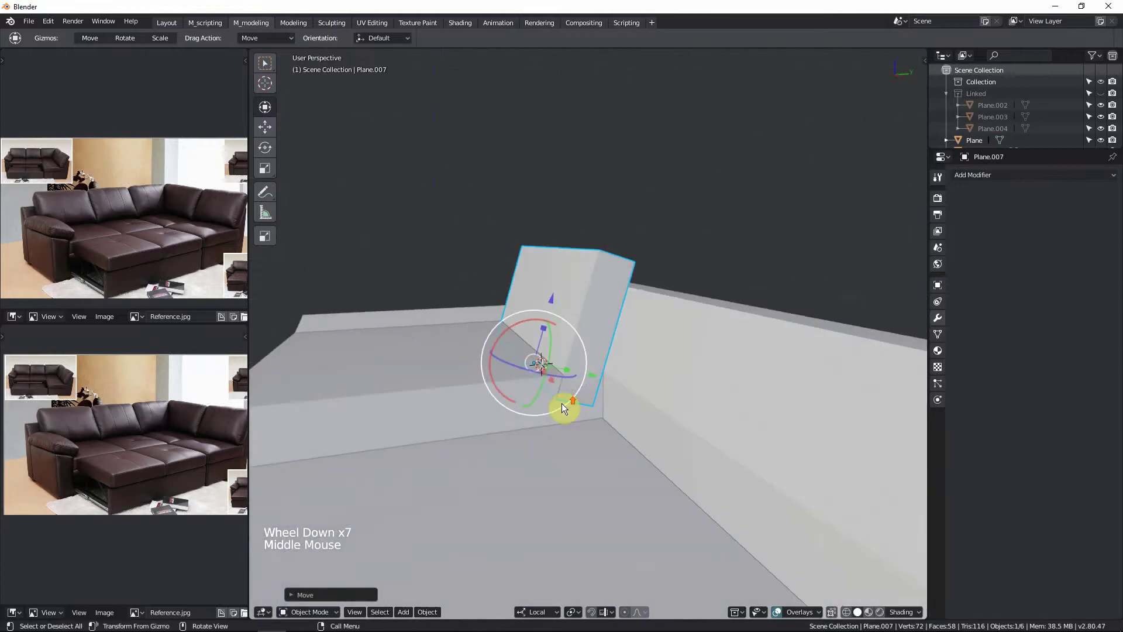
{"action": "scroll", "coordinate": [589, 361], "scroll_direction": "up", "scroll_amount": 2}
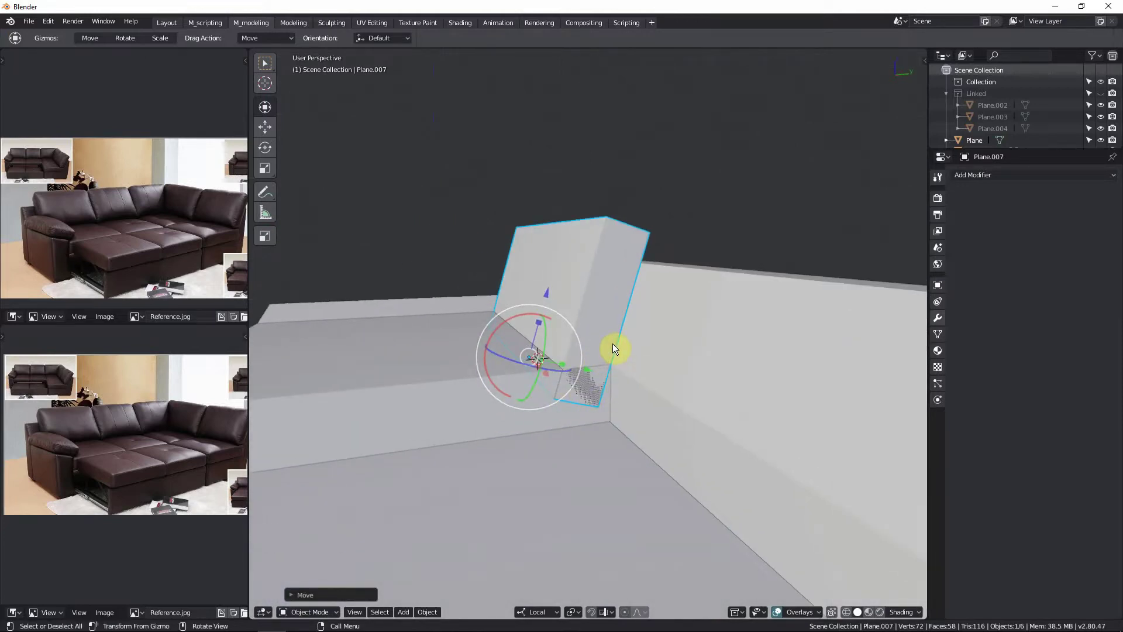
{"action": "scroll", "coordinate": [612, 349], "scroll_direction": "up", "scroll_amount": 2}
{"action": "middle_click_drag", "start_coordinate": [612, 348], "coordinate": [509, 376]}
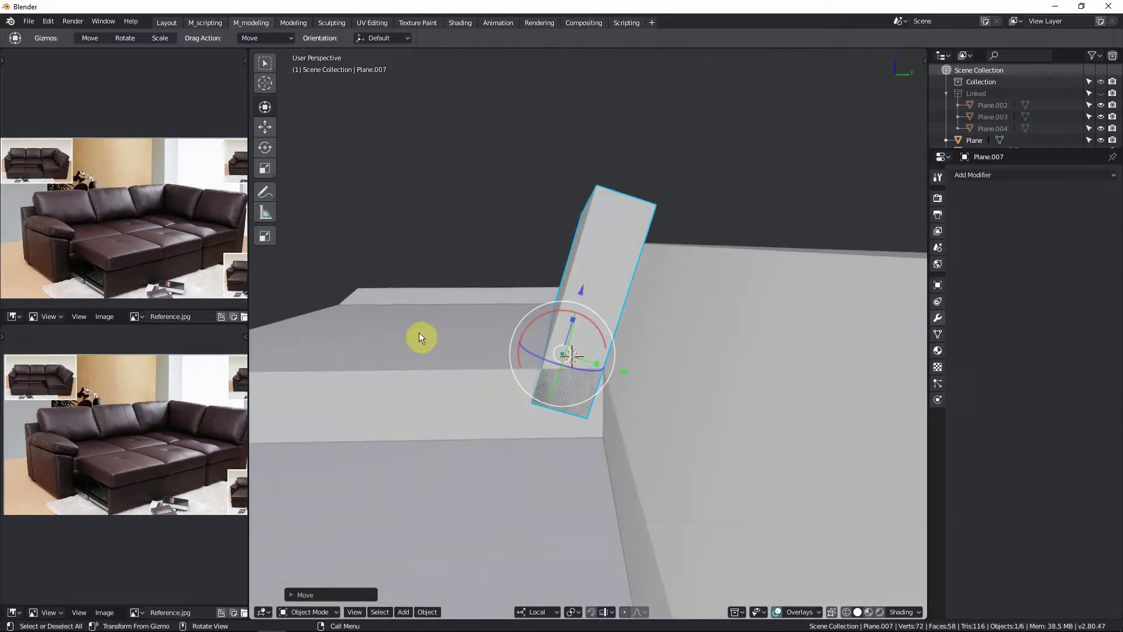
{"action": "middle_click_drag", "start_coordinate": [418, 337], "coordinate": [539, 380], "text": "shift"}
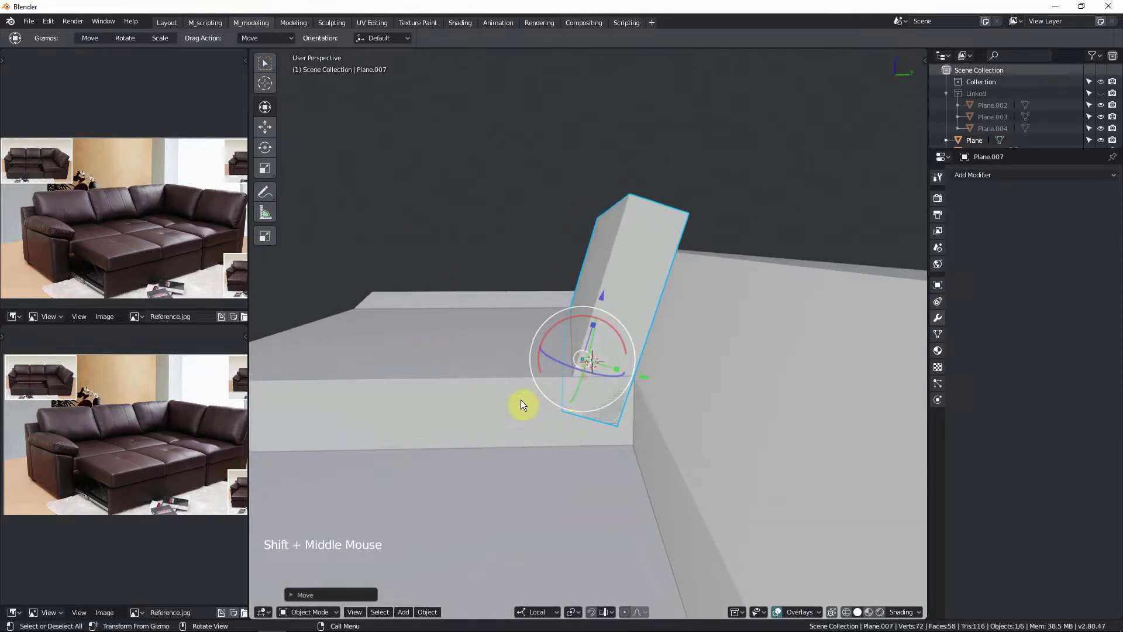
{"action": "scroll", "coordinate": [515, 418], "scroll_direction": "down", "scroll_amount": 3}
{"action": "middle_click", "coordinate": [511, 437]}
Step: Move the seat block's rear face about 0.30 m forward along local Y to meet the cushion's lower front edge
{"action": "left_click", "coordinate": [493, 384]}
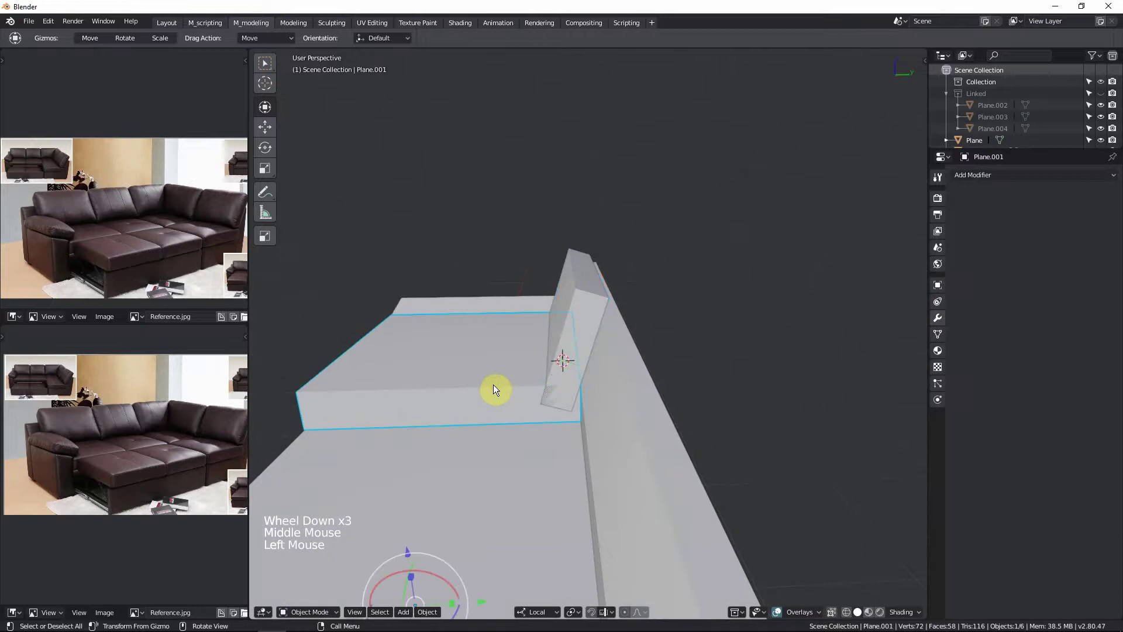
{"action": "key", "text": "Tab"}
{"action": "key", "text": "shift+z"}
{"action": "left_click", "coordinate": [578, 380]}
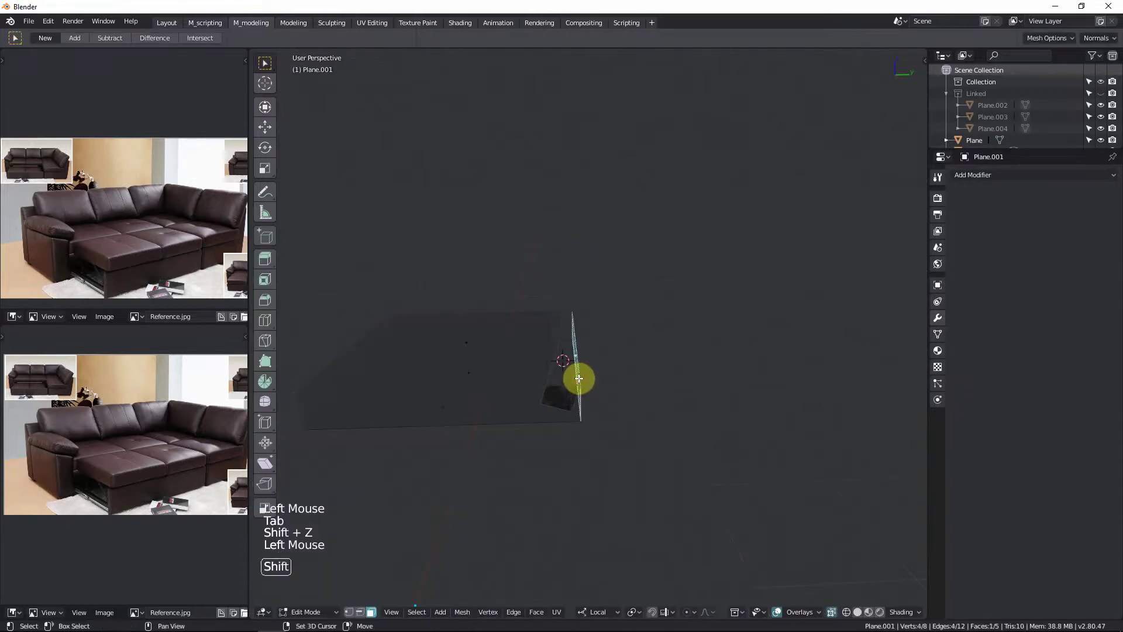
{"action": "key", "text": "shift+z"}
{"action": "key", "text": "g"}
{"action": "key", "text": "y"}
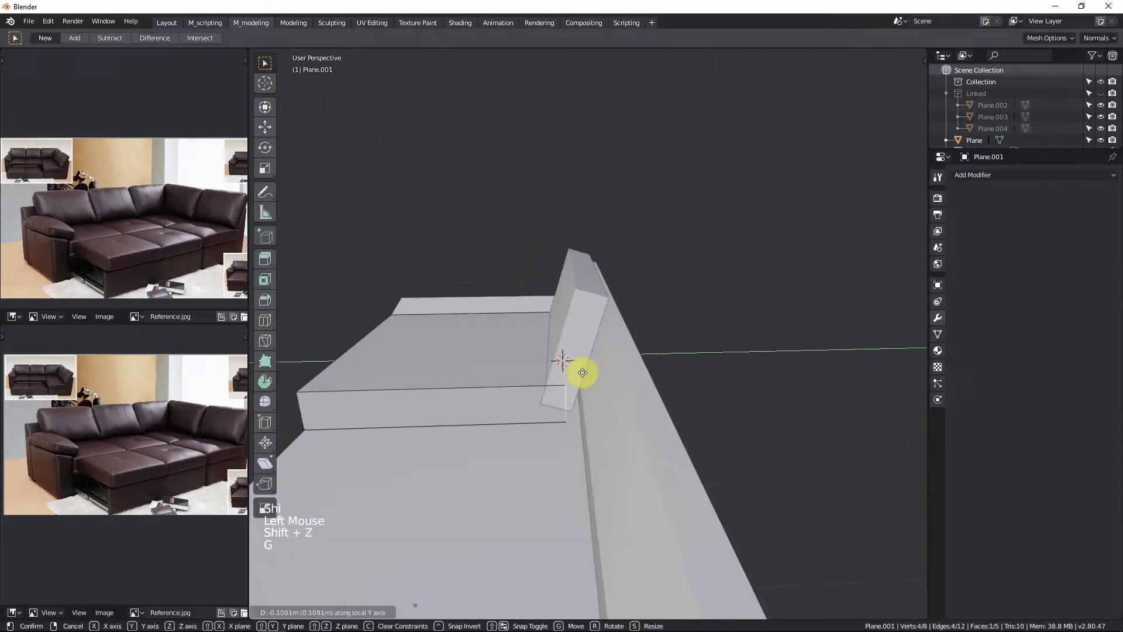
{"action": "key", "text": "ctrl"}
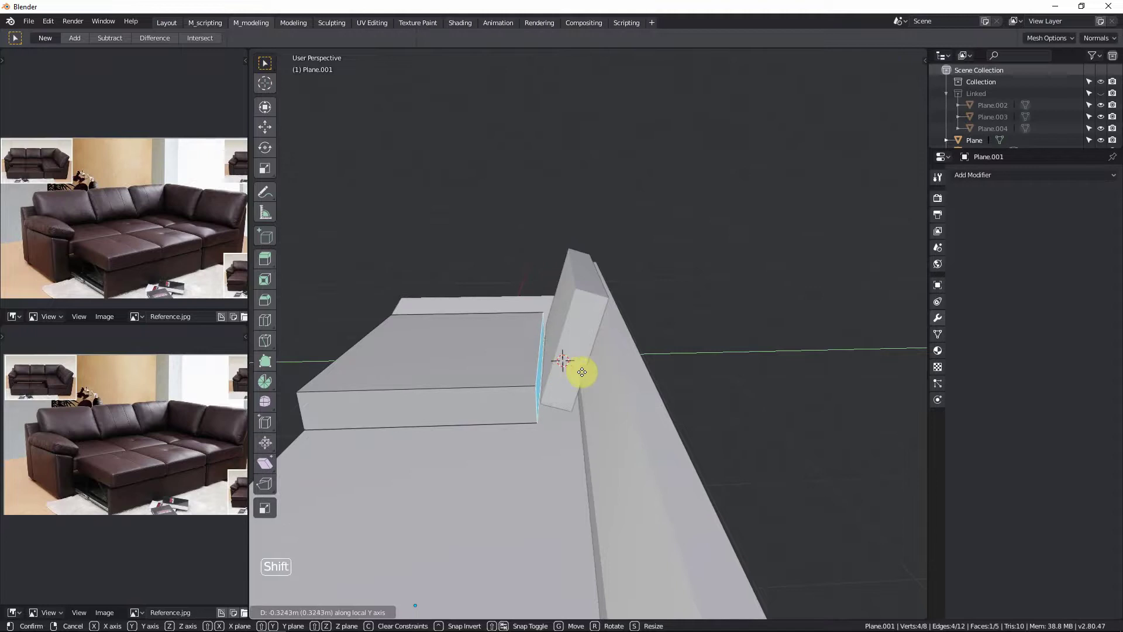
{"action": "key", "text": "shift"}
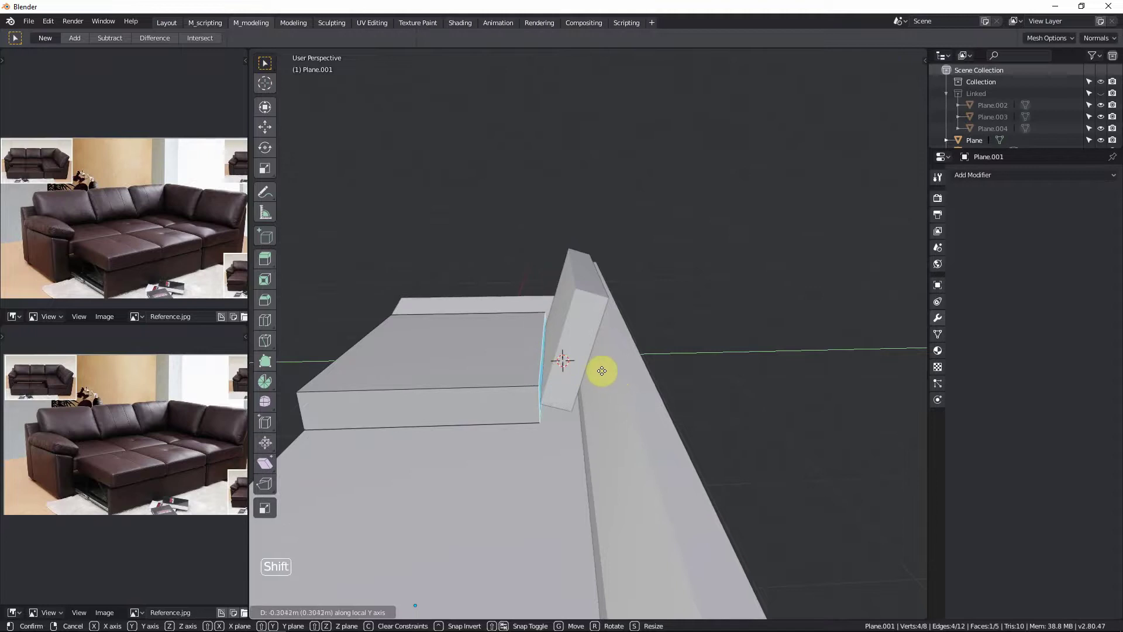
{"action": "key", "text": "Tab"}
Step: Examine the fit of the cushion, seat and backrest from the rear side of the sofa
{"action": "middle_click_drag", "start_coordinate": [602, 369], "coordinate": [742, 344]}
{"action": "scroll", "coordinate": [618, 293], "scroll_direction": "down", "scroll_amount": 2}
{"action": "triple_click", "coordinate": [706, 254]}
{"action": "scroll", "coordinate": [623, 293], "scroll_direction": "down", "scroll_amount": 4}
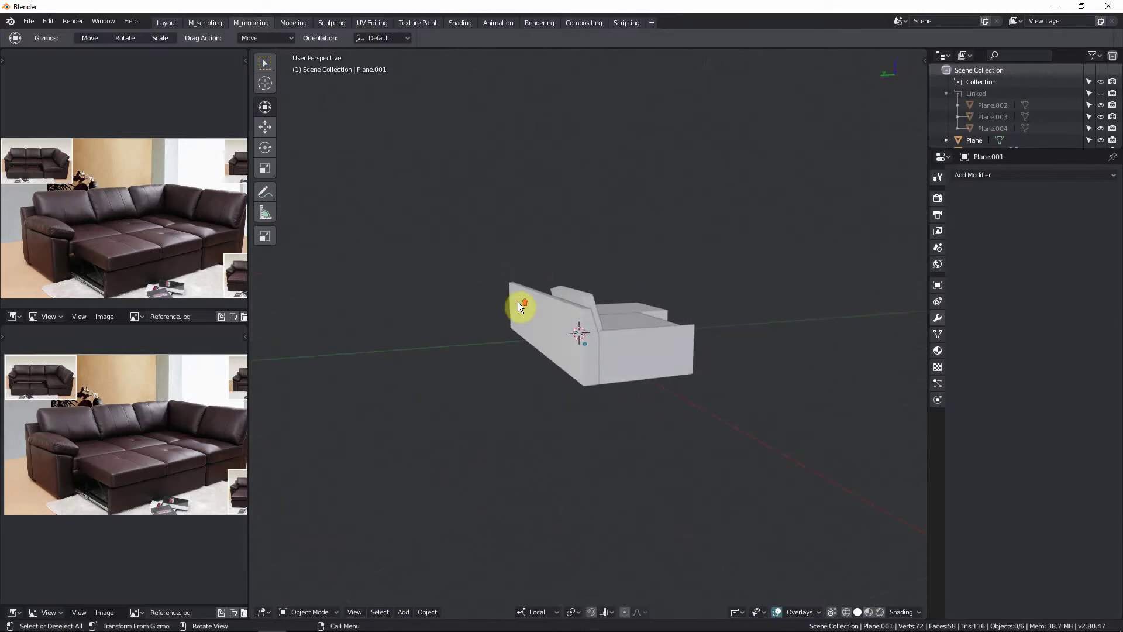
{"action": "scroll", "coordinate": [519, 306], "scroll_direction": "up", "scroll_amount": 4}
{"action": "middle_click_drag", "start_coordinate": [519, 306], "coordinate": [707, 283]}
{"action": "key", "text": "Tab"}
{"action": "key", "text": "Tab"}
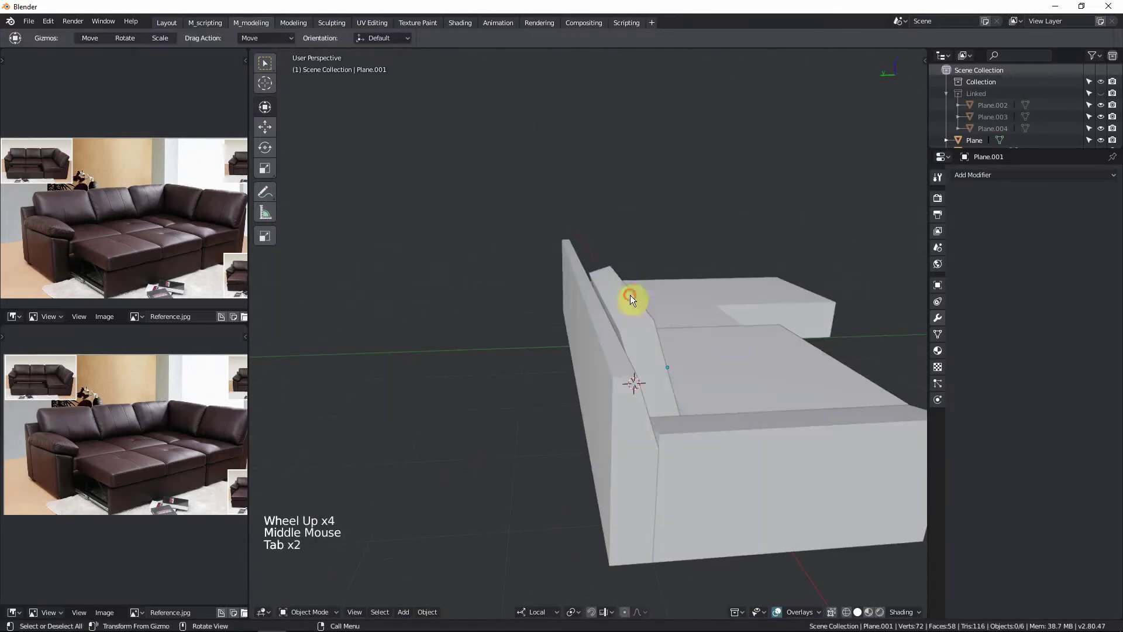
Step: Raise the back cushion's top face slightly along its local Z axis with the Move tool
{"action": "left_click", "coordinate": [630, 295]}
{"action": "key", "text": "Tab"}
{"action": "key", "text": "Tab"}
{"action": "left_click", "coordinate": [622, 293]}
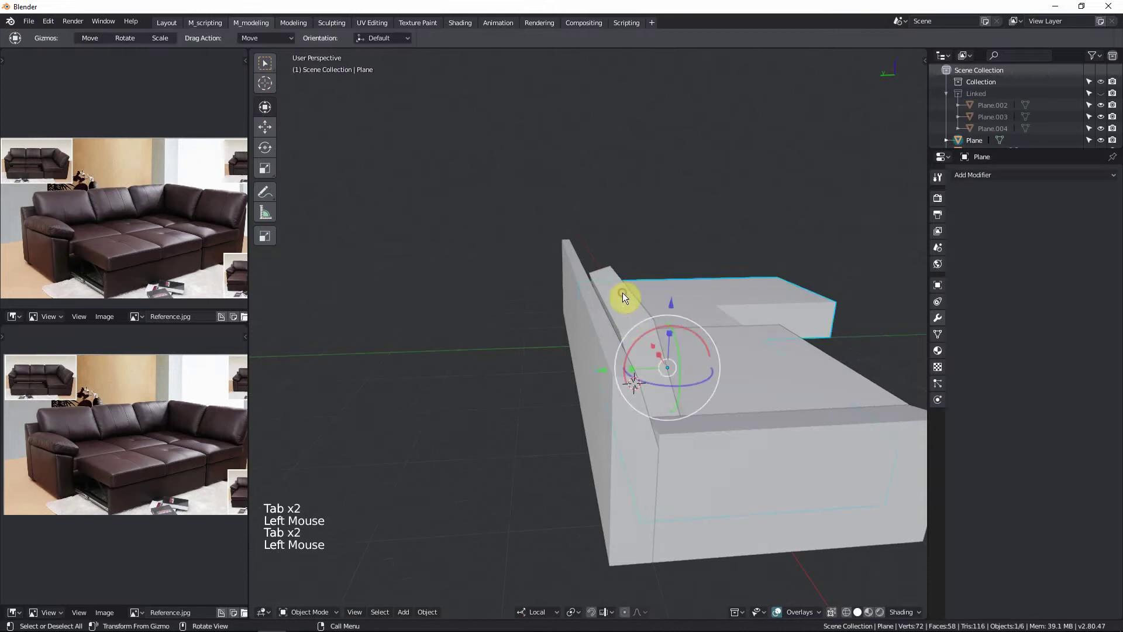
{"action": "key", "text": "Tab"}
{"action": "left_click", "coordinate": [604, 300]}
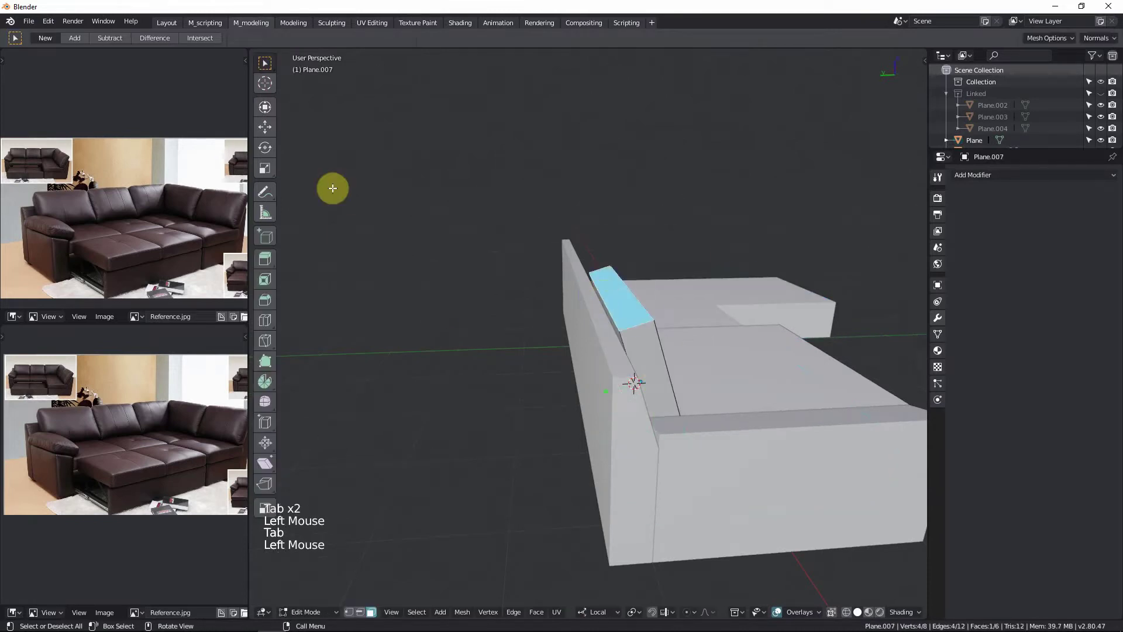
{"action": "left_click", "coordinate": [265, 127]}
{"action": "middle_click_drag", "start_coordinate": [468, 275], "coordinate": [584, 244]}
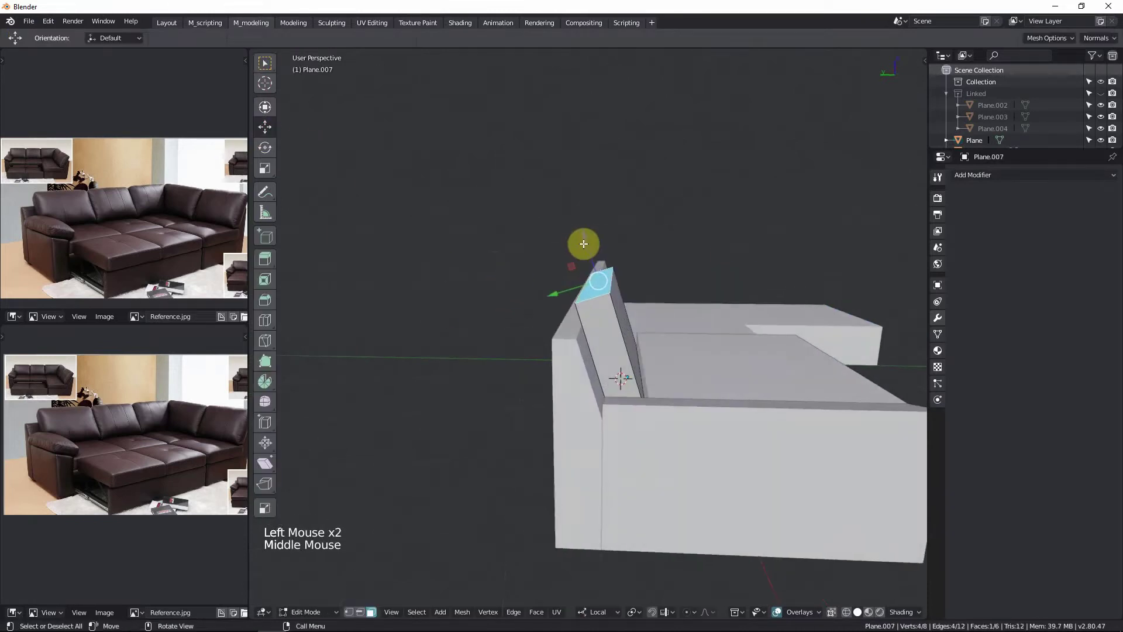
{"action": "left_click_drag", "start_coordinate": [586, 239], "coordinate": [579, 229]}
{"action": "middle_click_drag", "start_coordinate": [579, 229], "coordinate": [455, 329]}
{"action": "key", "text": "Tab"}
Step: Duplicate the armrest's sloped top face in place and separate the copy into its own object
{"action": "scroll", "coordinate": [555, 242], "scroll_direction": "down", "scroll_amount": 3}
{"action": "scroll", "coordinate": [454, 330], "scroll_direction": "up", "scroll_amount": 3}
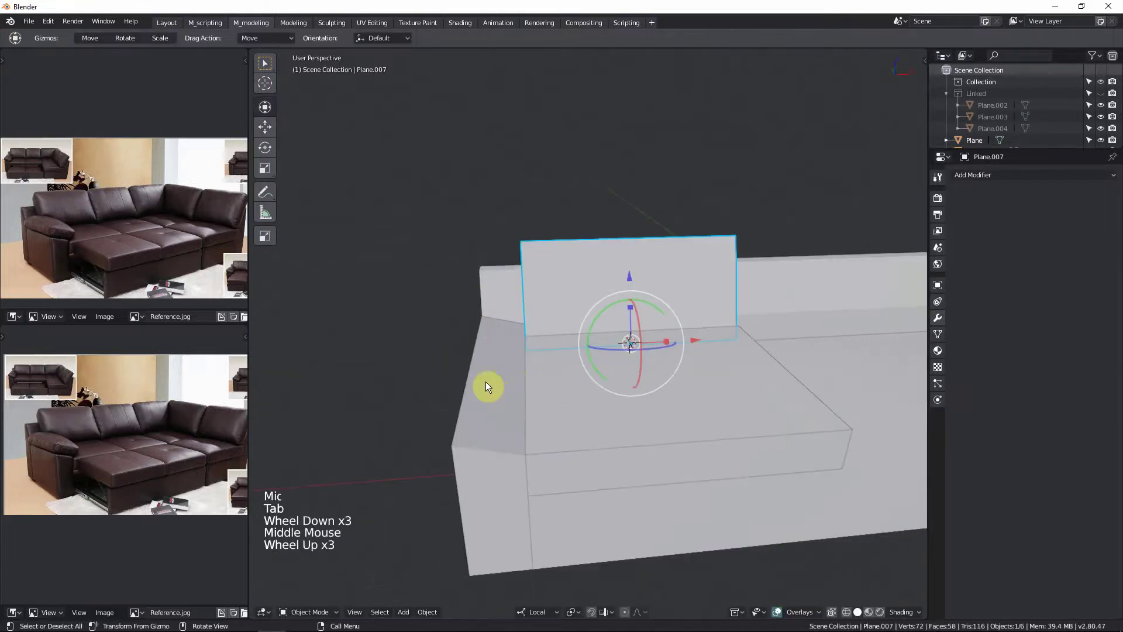
{"action": "left_click", "coordinate": [497, 391]}
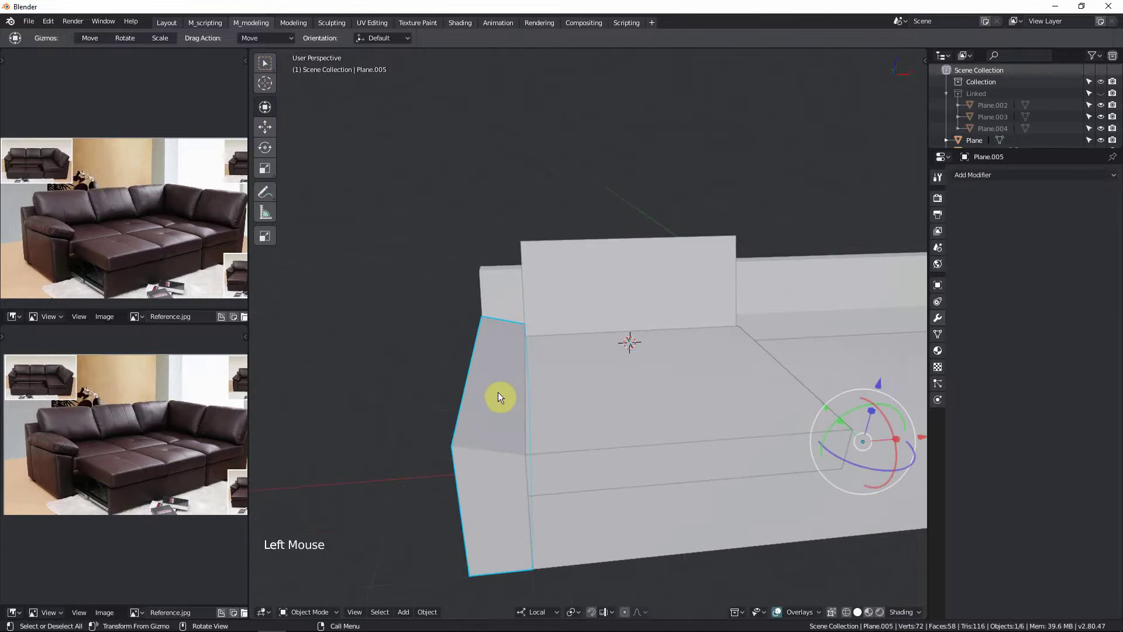
{"action": "key", "text": "Tab"}
{"action": "left_click", "coordinate": [508, 401]}
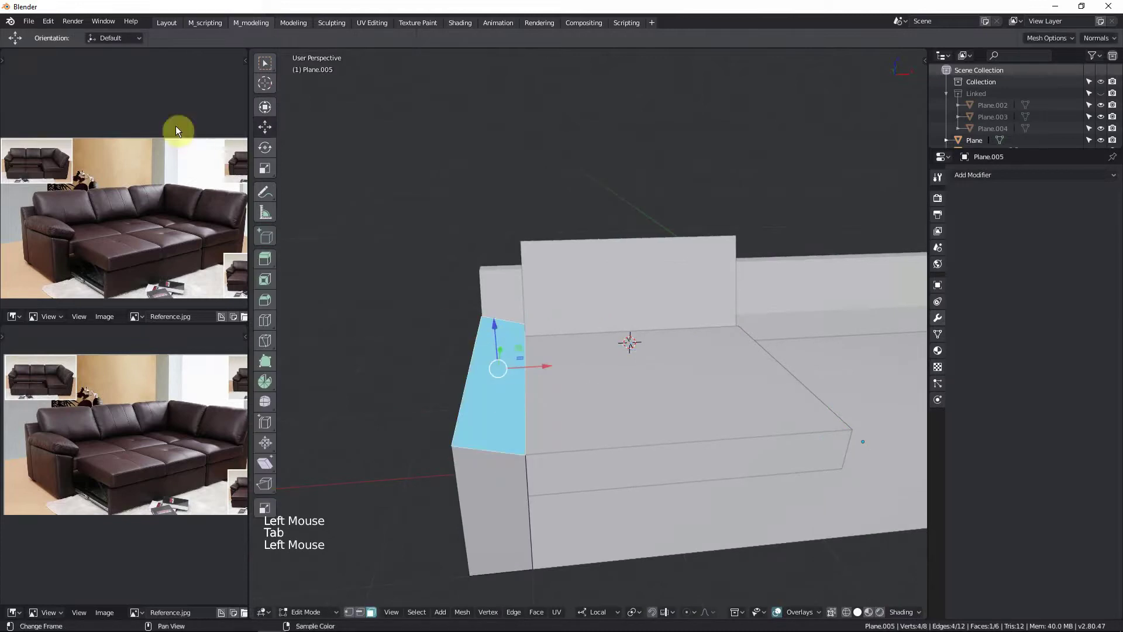
{"action": "left_click", "coordinate": [268, 69]}
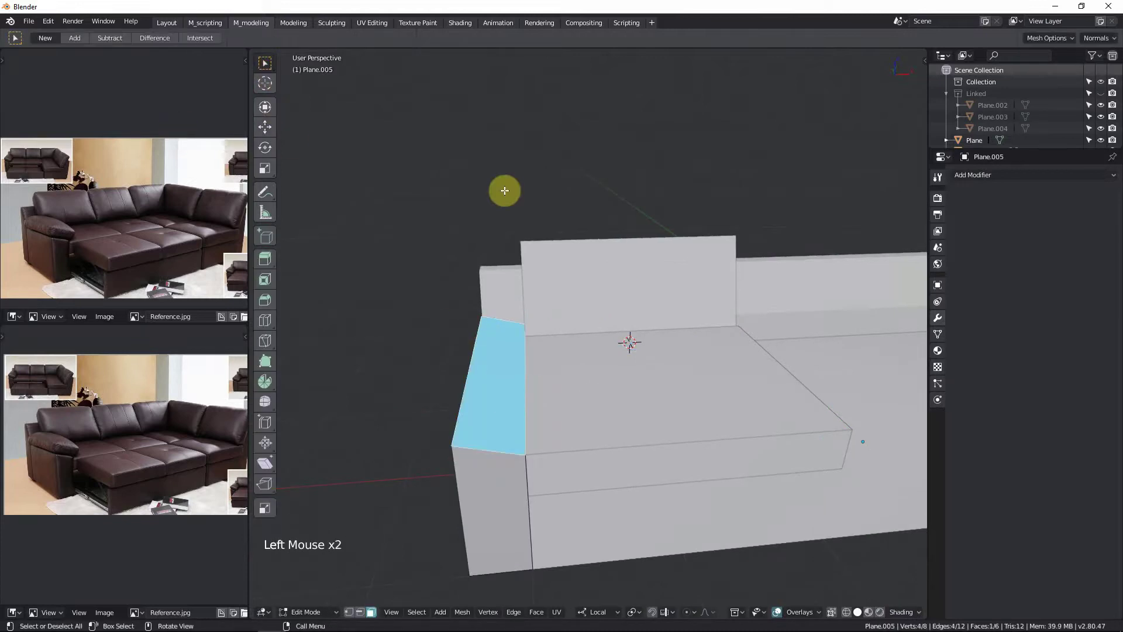
{"action": "key", "text": "KP_1"}
{"action": "scroll", "coordinate": [515, 298], "scroll_direction": "up", "scroll_amount": 4}
{"action": "key", "text": "shift+d"}
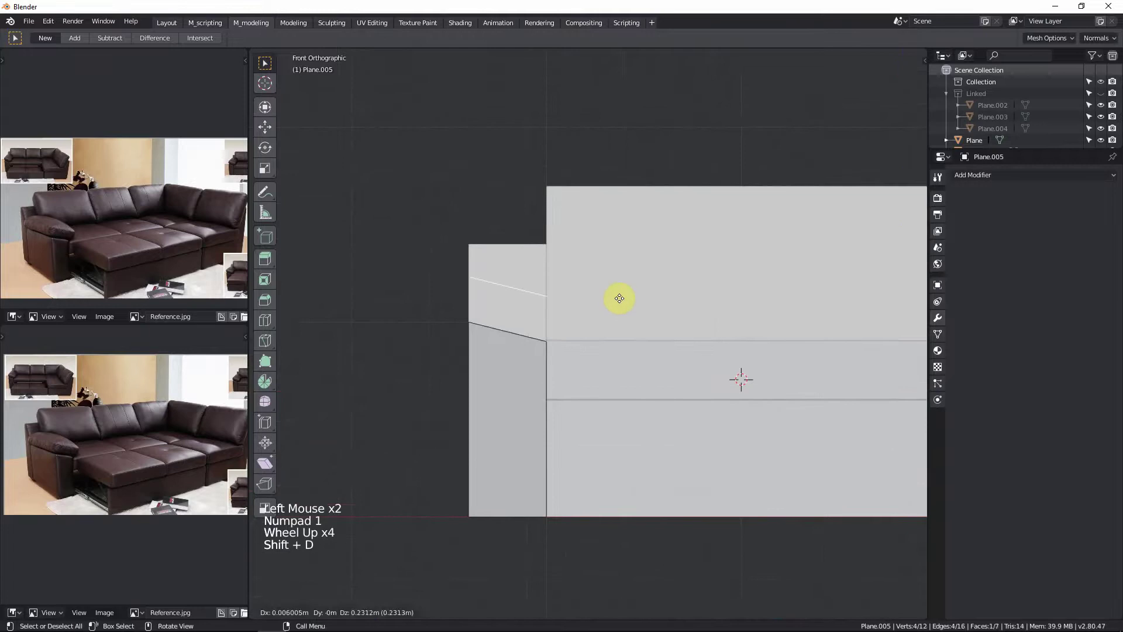
{"action": "right_click", "coordinate": [620, 298]}
{"action": "key", "text": "p"}
{"action": "left_click", "coordinate": [619, 298]}
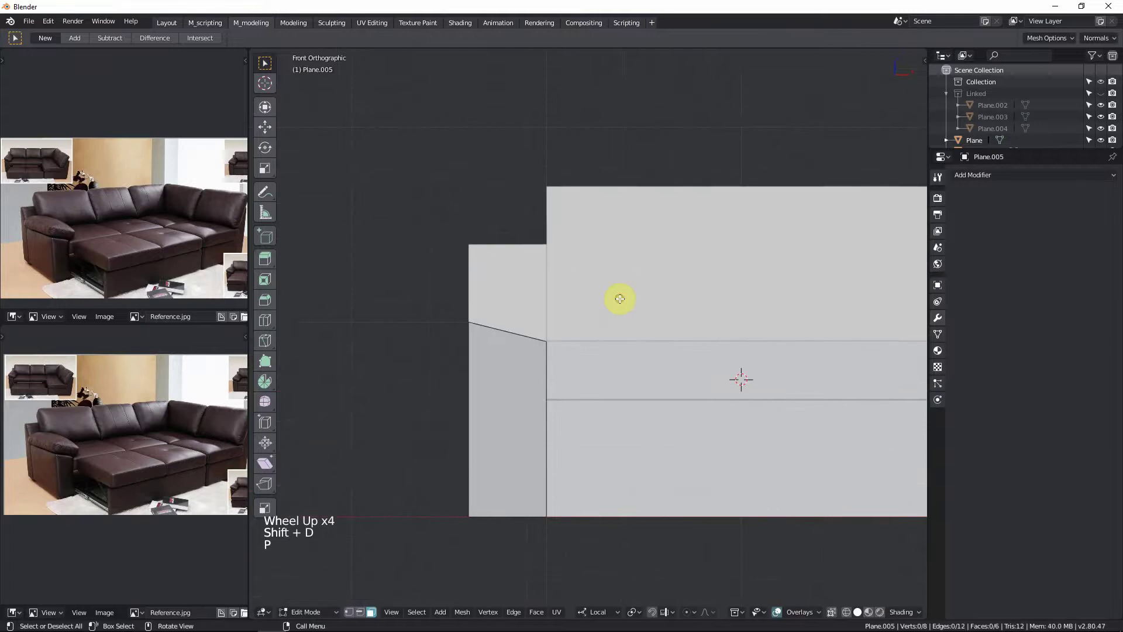
{"action": "key", "text": "Tab"}
Step: Extrude the separated armrest face about 0.12 m straight up along global Z in the front view to form an armrest pad
{"action": "scroll", "coordinate": [602, 208], "scroll_direction": "down", "scroll_amount": 2}
{"action": "mouse_move", "coordinate": [602, 209]}
{"action": "middle_mouse_down"}
{"action": "mouse_move", "coordinate": [589, 269]}
{"action": "mouse_move", "coordinate": [501, 365]}
{"action": "middle_mouse_up"}
{"action": "left_click", "coordinate": [501, 365]}
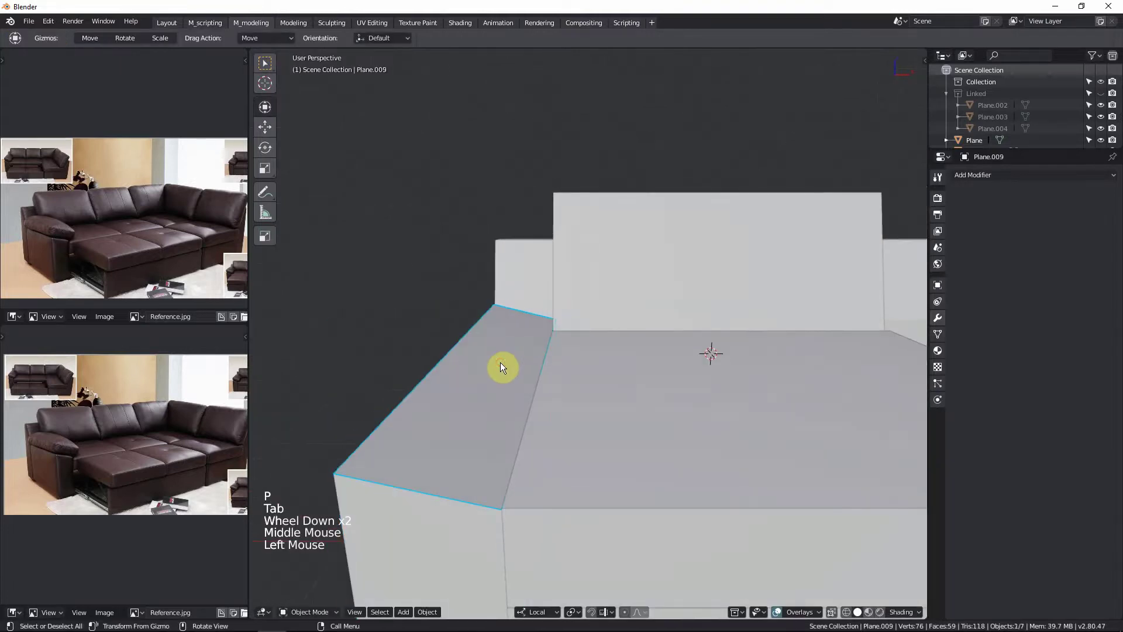
{"action": "key", "text": "KP_1"}
{"action": "scroll", "coordinate": [500, 367], "scroll_direction": "up", "scroll_amount": 5}
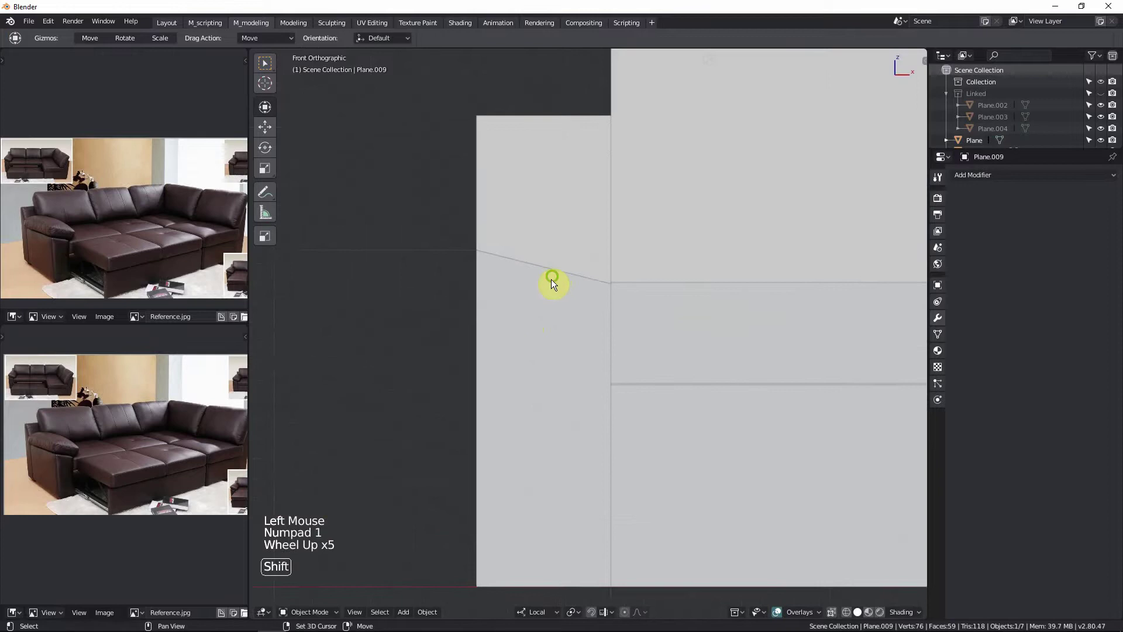
{"action": "middle_click_drag", "start_coordinate": [552, 282], "coordinate": [555, 319], "text": "shift"}
{"action": "key", "text": "Tab"}
{"action": "key", "text": "shift+z"}
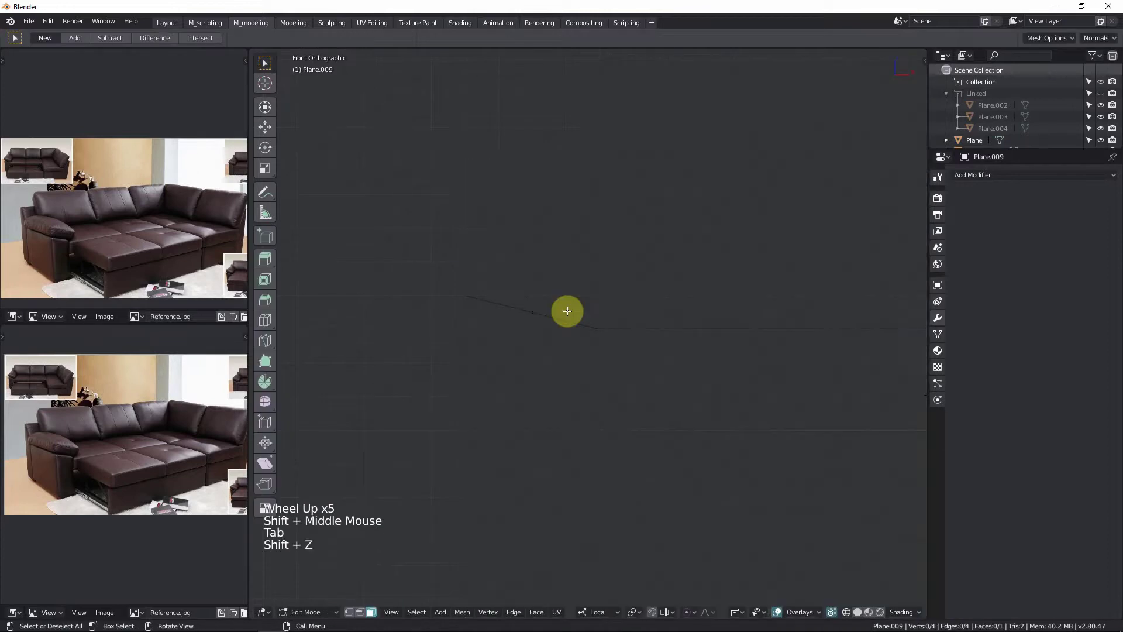
{"action": "key", "text": "shift+z"}
{"action": "key", "text": "a"}
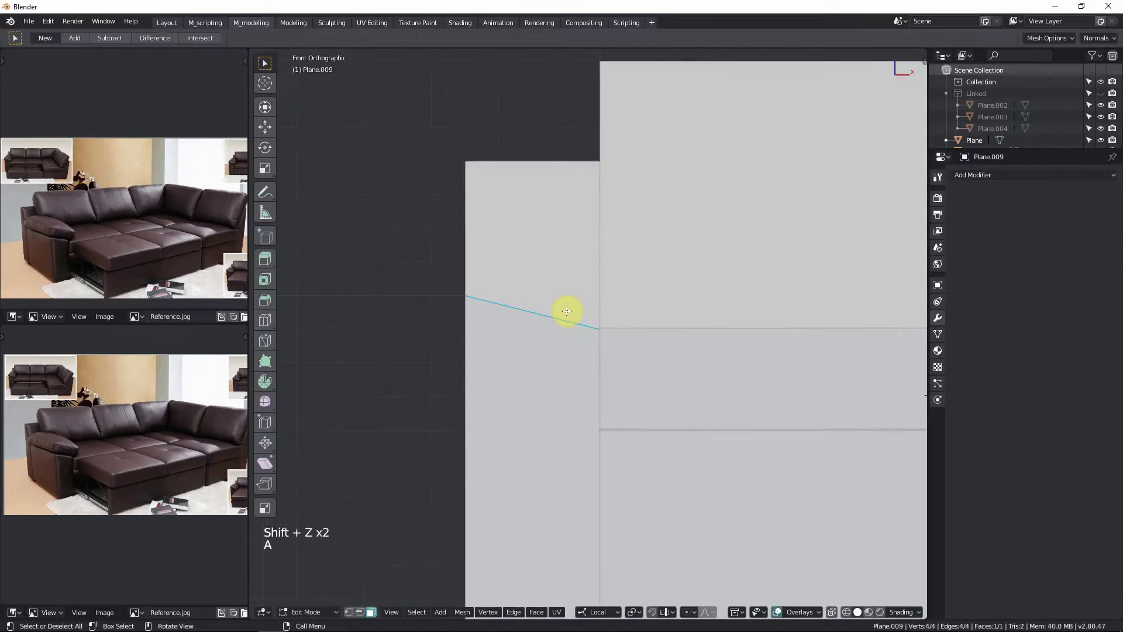
{"action": "key", "text": "e"}
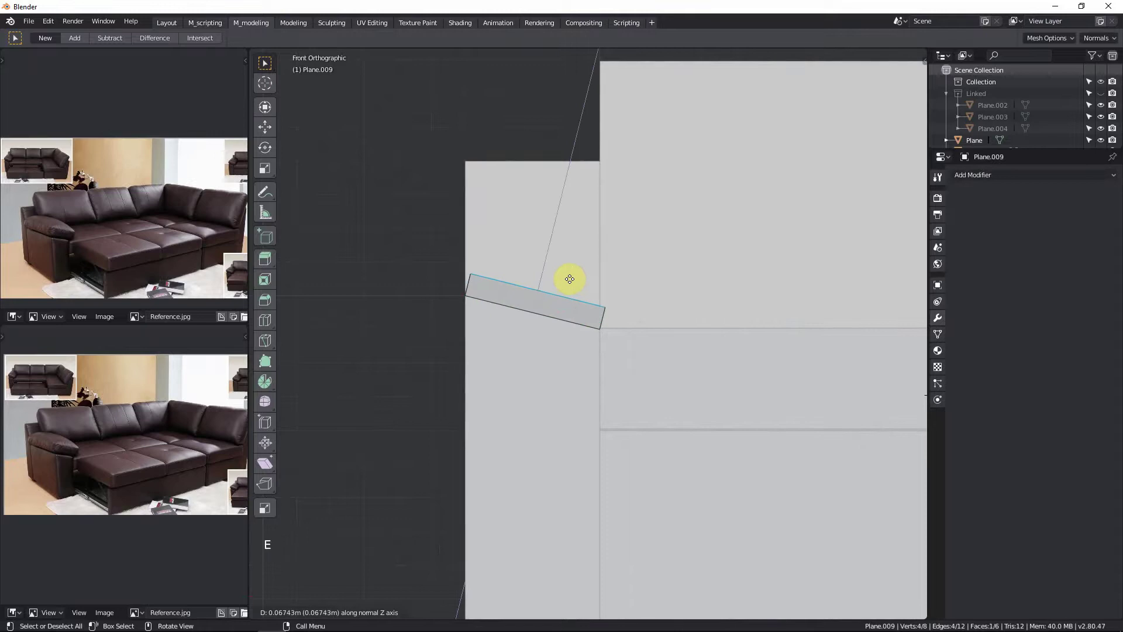
{"action": "key", "text": "z"}
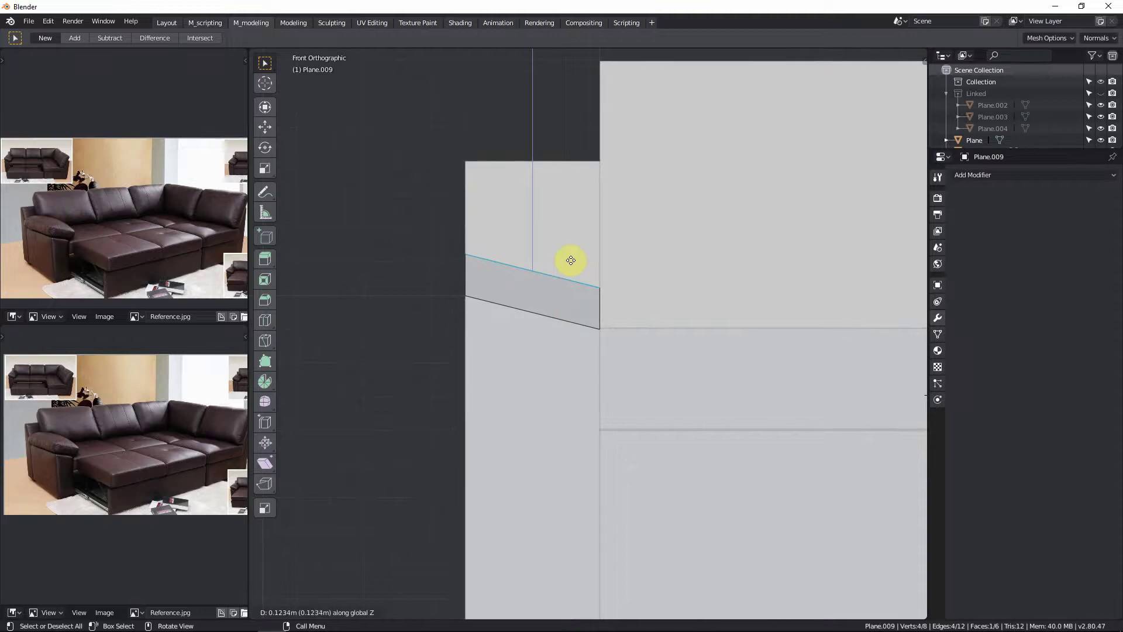
{"action": "left_click", "coordinate": [571, 259]}
Step: Extend the armrest pad's inner side face along local X so that it overhangs the seat
{"action": "scroll", "coordinate": [602, 314], "scroll_direction": "down", "scroll_amount": 2}
{"action": "middle_click_drag", "start_coordinate": [602, 313], "coordinate": [493, 326]}
{"action": "left_click", "coordinate": [493, 326]}
{"action": "scroll", "coordinate": [496, 327], "scroll_direction": "down", "scroll_amount": 3}
{"action": "key", "text": "KP_1"}
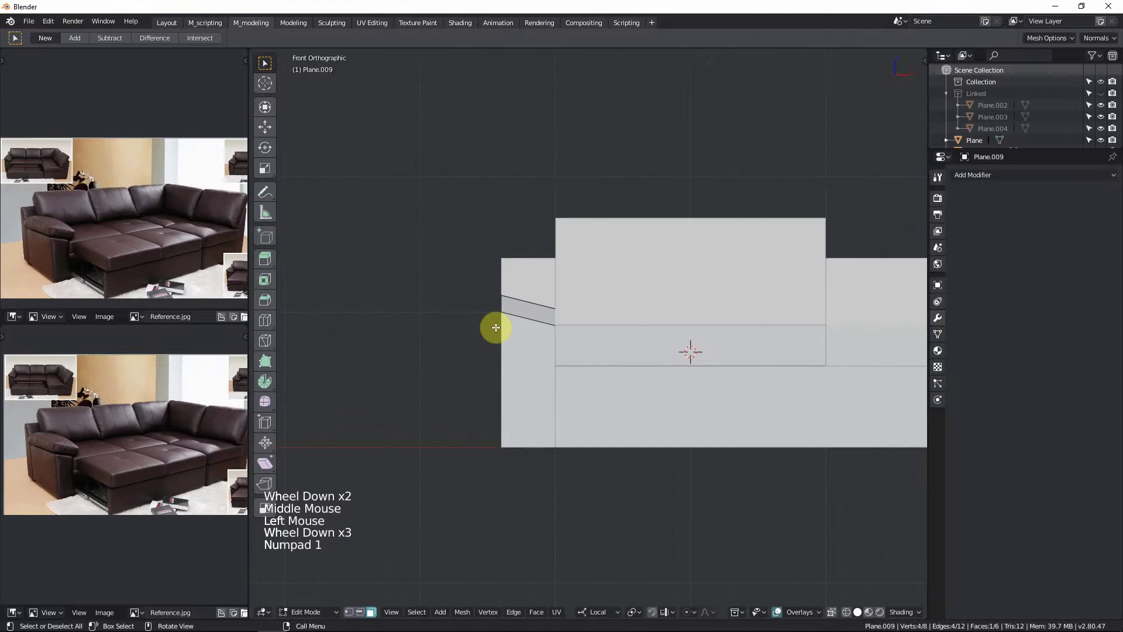
{"action": "scroll", "coordinate": [496, 325], "scroll_direction": "up", "scroll_amount": 5}
{"action": "middle_click_drag", "start_coordinate": [534, 321], "coordinate": [591, 321], "text": "shift"}
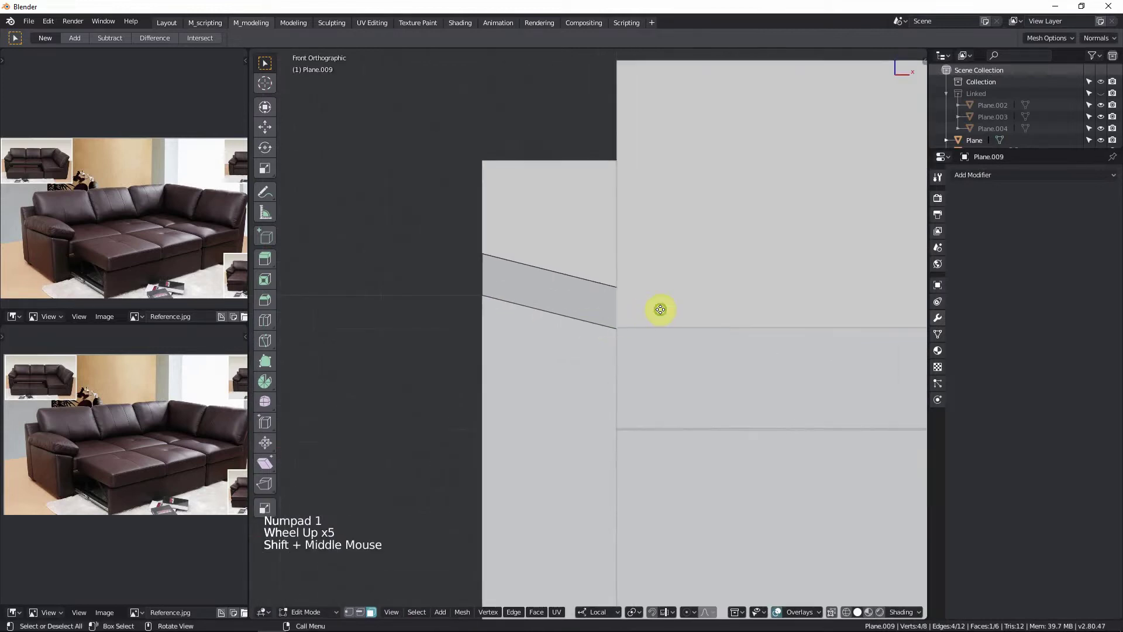
{"action": "key", "text": "g"}
{"action": "key", "text": "shift"}
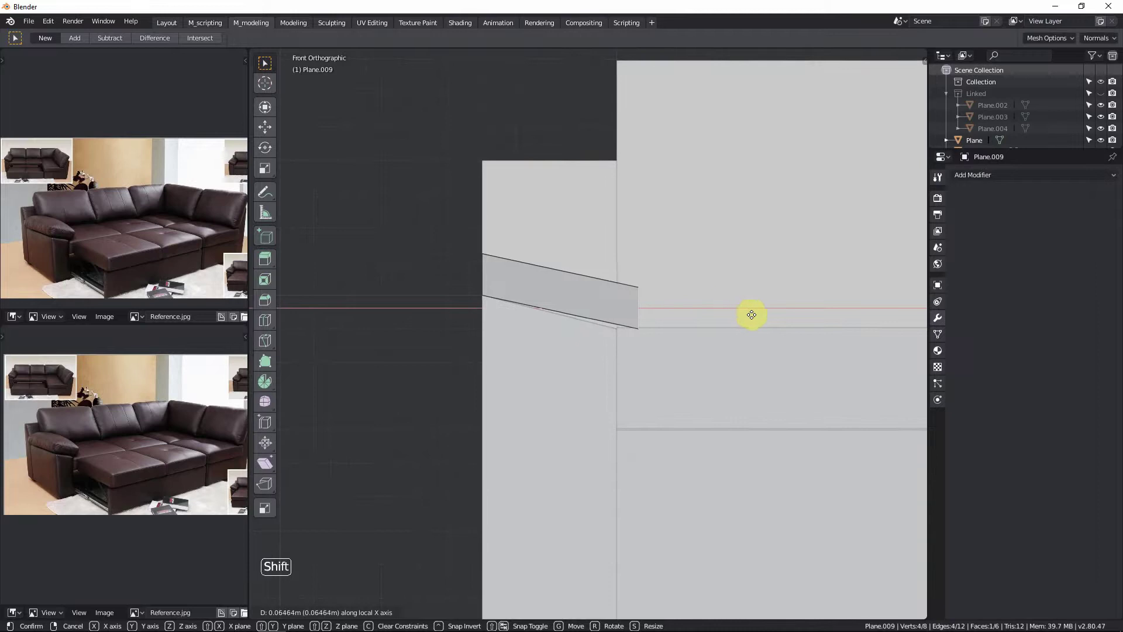
{"action": "left_click", "coordinate": [790, 325]}
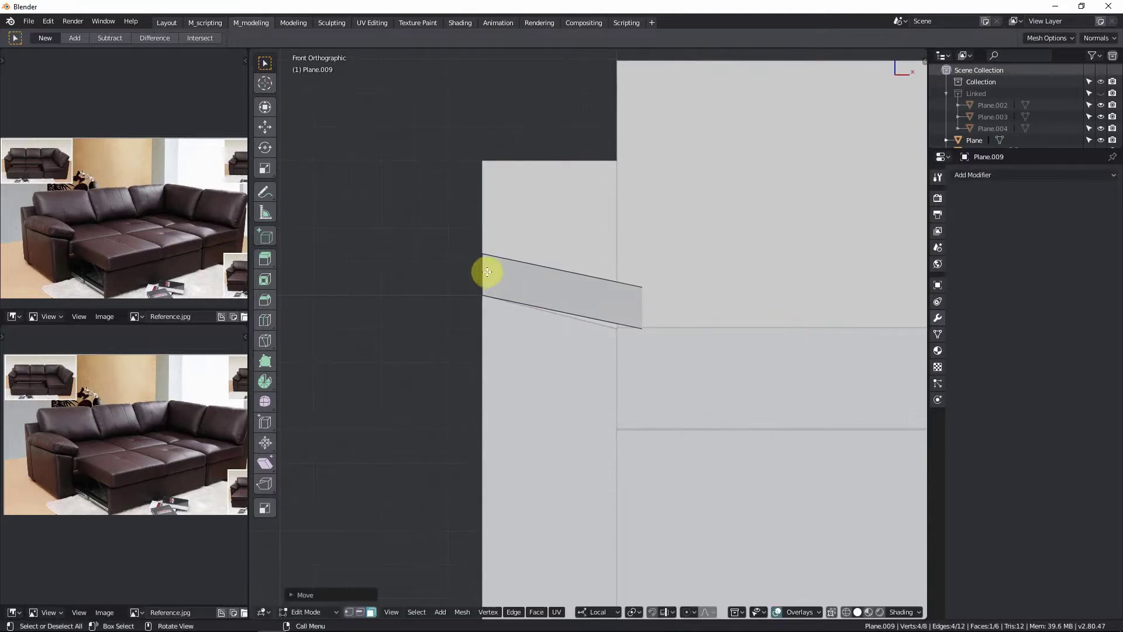
Step: Extend the armrest pad's outer side face along local X so that it slightly overhangs the armrest's outer side
{"action": "left_click", "coordinate": [483, 269]}
{"action": "key", "text": "shift+z"}
{"action": "left_click", "coordinate": [482, 269]}
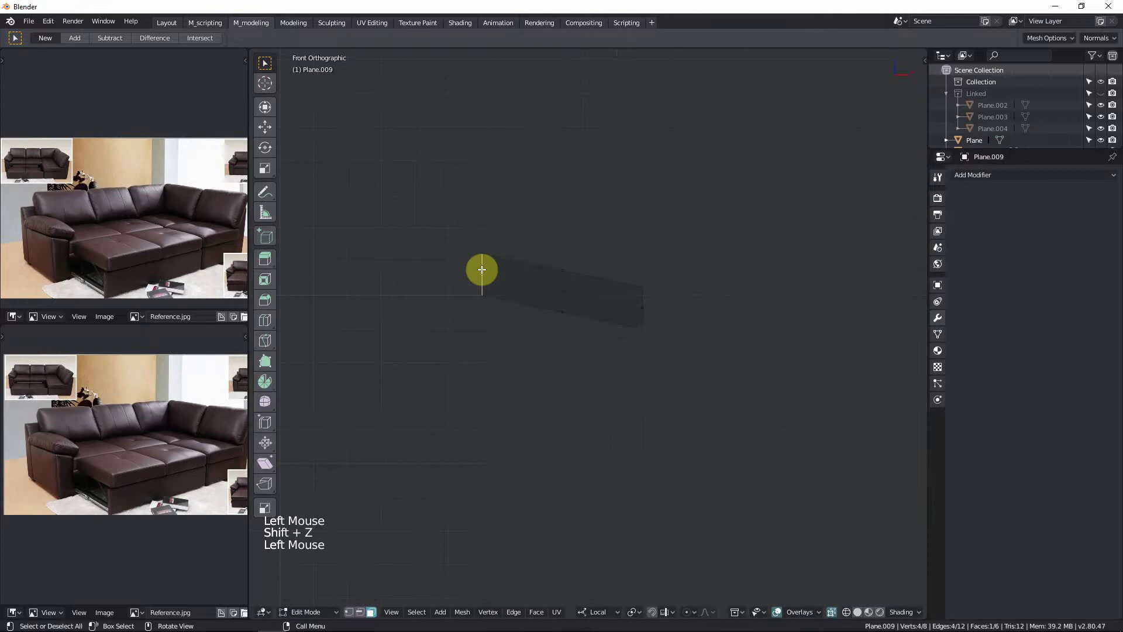
{"action": "key", "text": "shift+z"}
{"action": "key", "text": "g"}
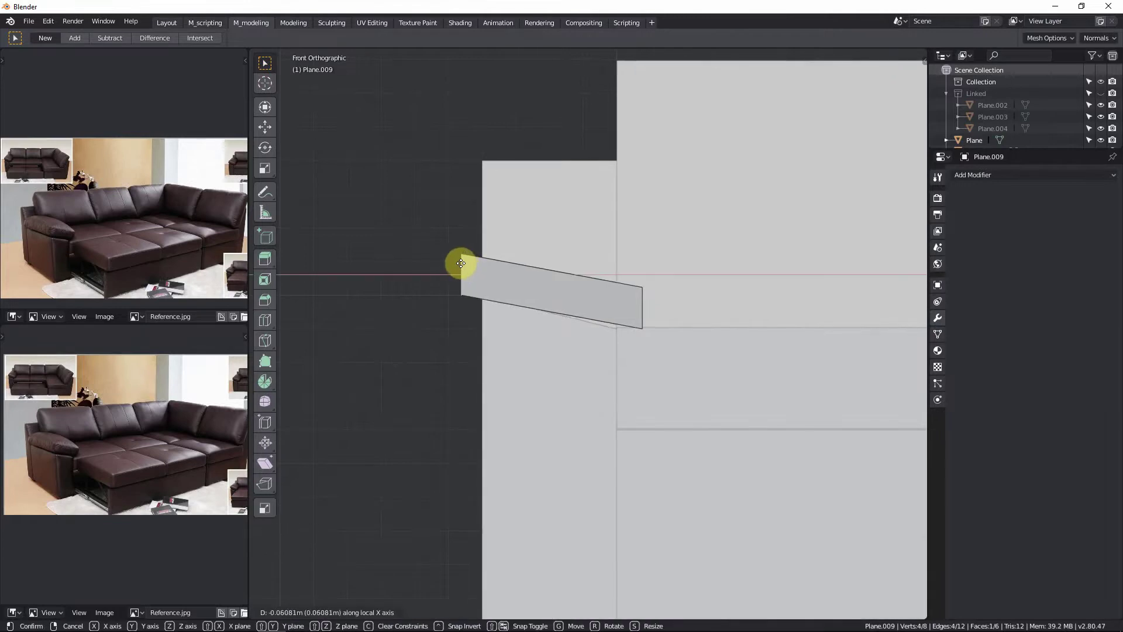
{"action": "left_click", "coordinate": [466, 262]}
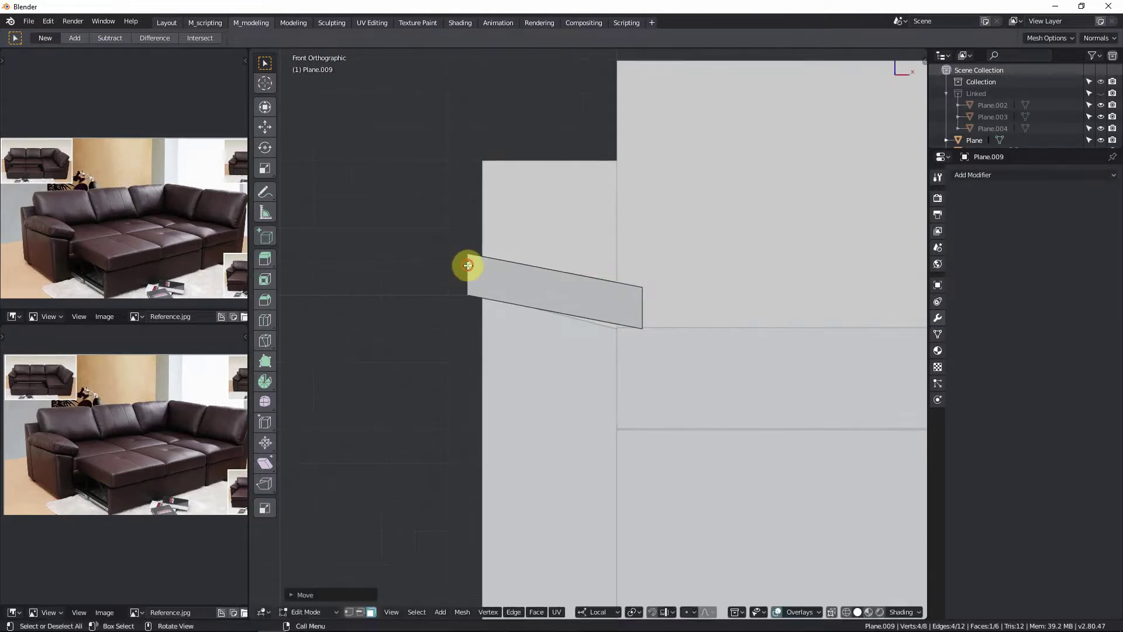
Step: Raise the armrest pad's outer side face about 0.03 m along local Z to steepen the pad's slope
{"action": "key", "text": "g"}
{"action": "key", "text": "z"}
{"action": "key", "text": "shift"}
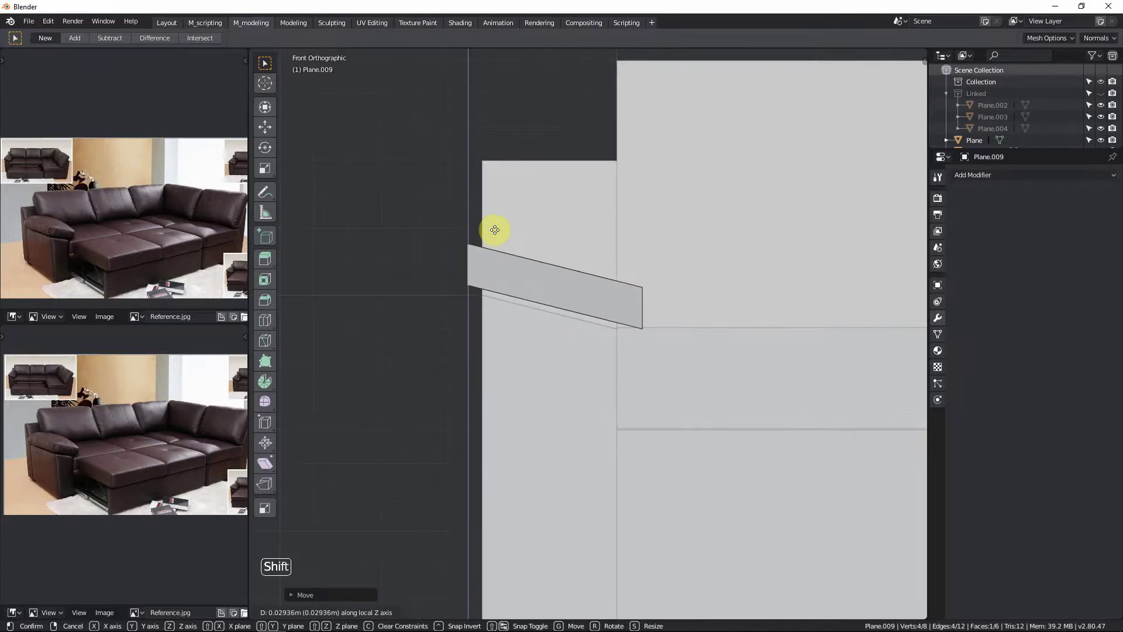
{"action": "left_click", "coordinate": [495, 230]}
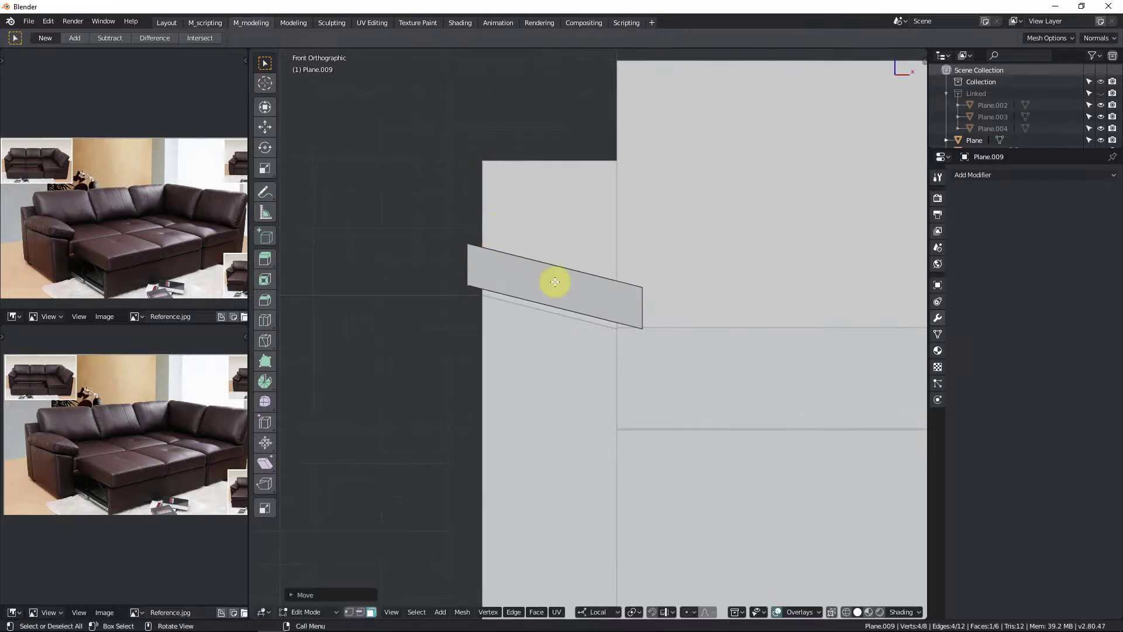
Step: Lower the whole armrest pad about 0.018 m along local Z so that it rests on the armrest's sloped top
{"action": "scroll", "coordinate": [555, 271], "scroll_direction": "down", "scroll_amount": 1}
{"action": "scroll", "coordinate": [555, 296], "scroll_direction": "up", "scroll_amount": 1}
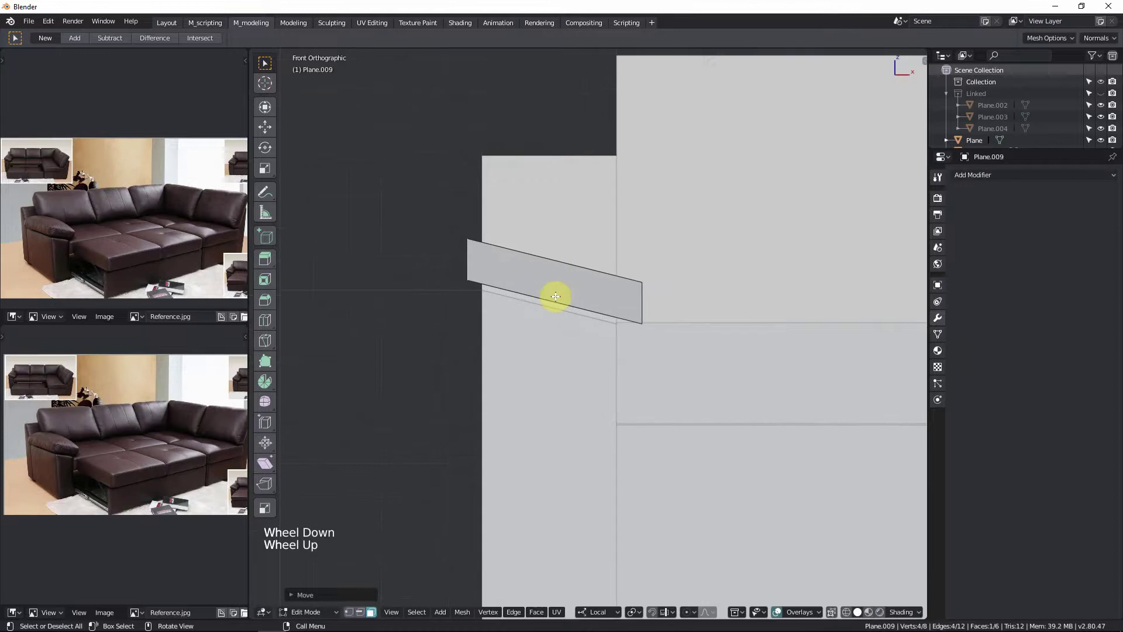
{"action": "key", "text": "a"}
{"action": "scroll", "coordinate": [555, 296], "scroll_direction": "up", "scroll_amount": 5}
{"action": "key", "text": "g"}
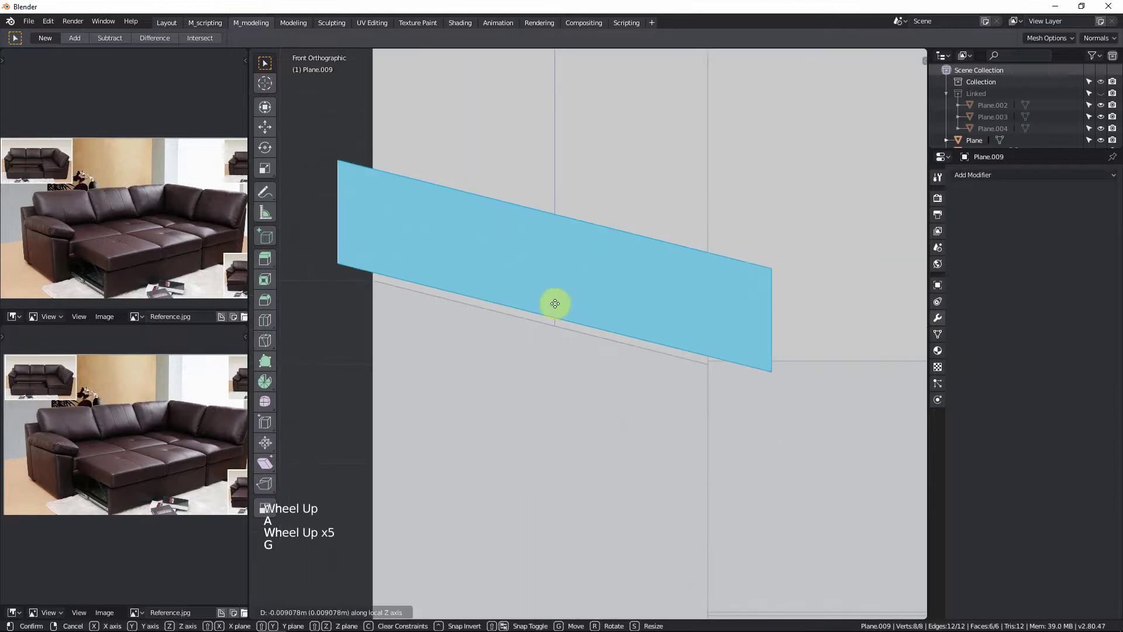
{"action": "key", "text": "shift"}
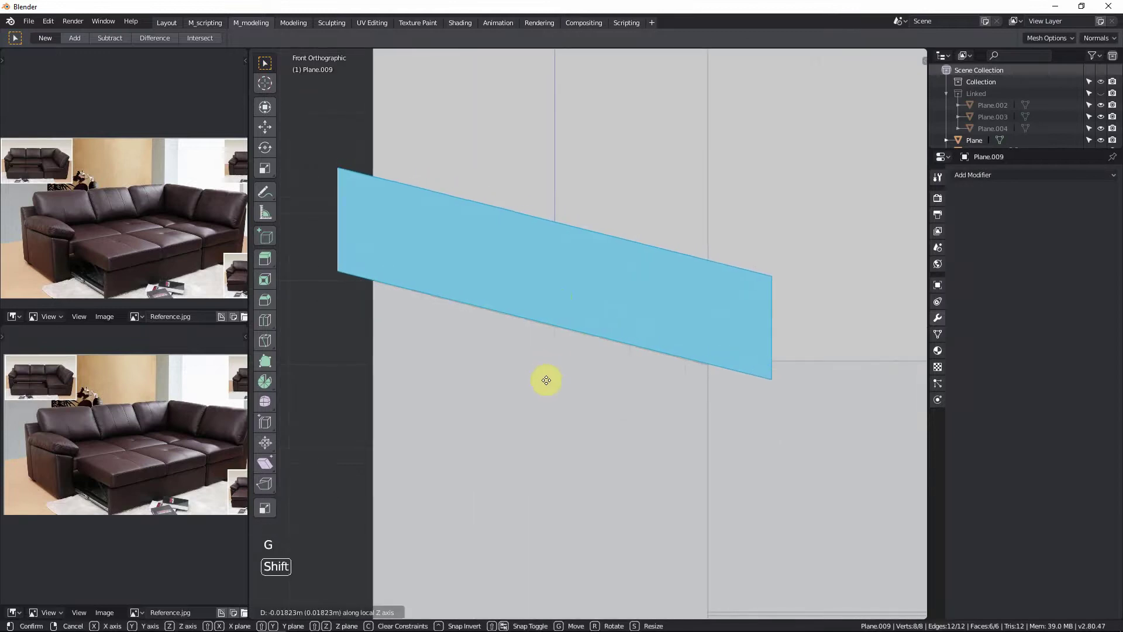
{"action": "left_click", "coordinate": [547, 380]}
{"action": "scroll", "coordinate": [486, 262], "scroll_direction": "down", "scroll_amount": 5}
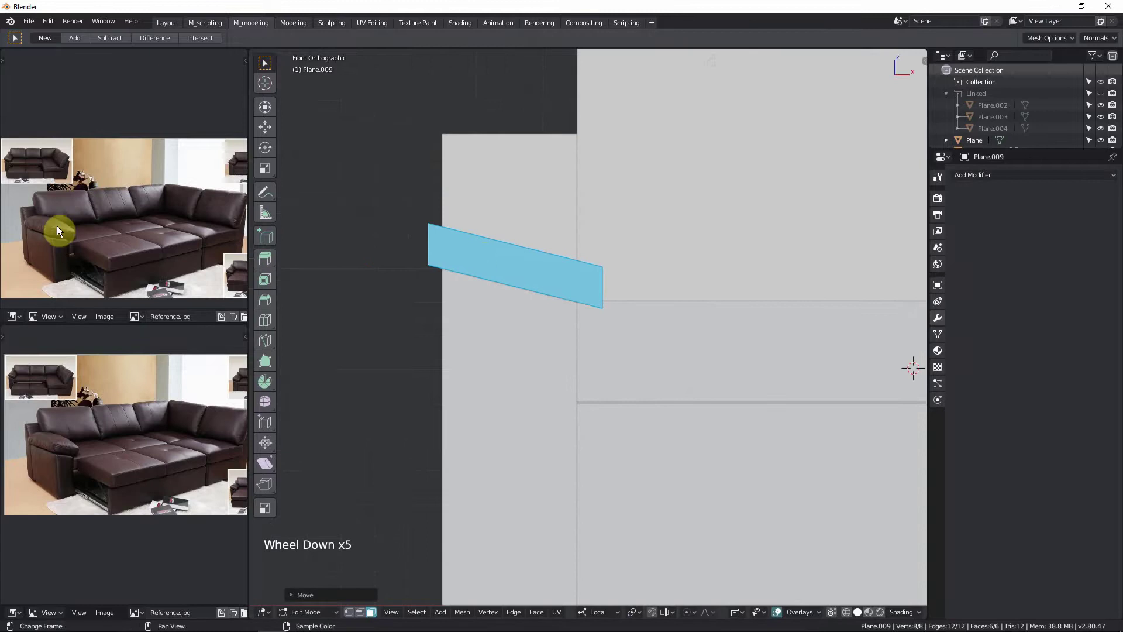
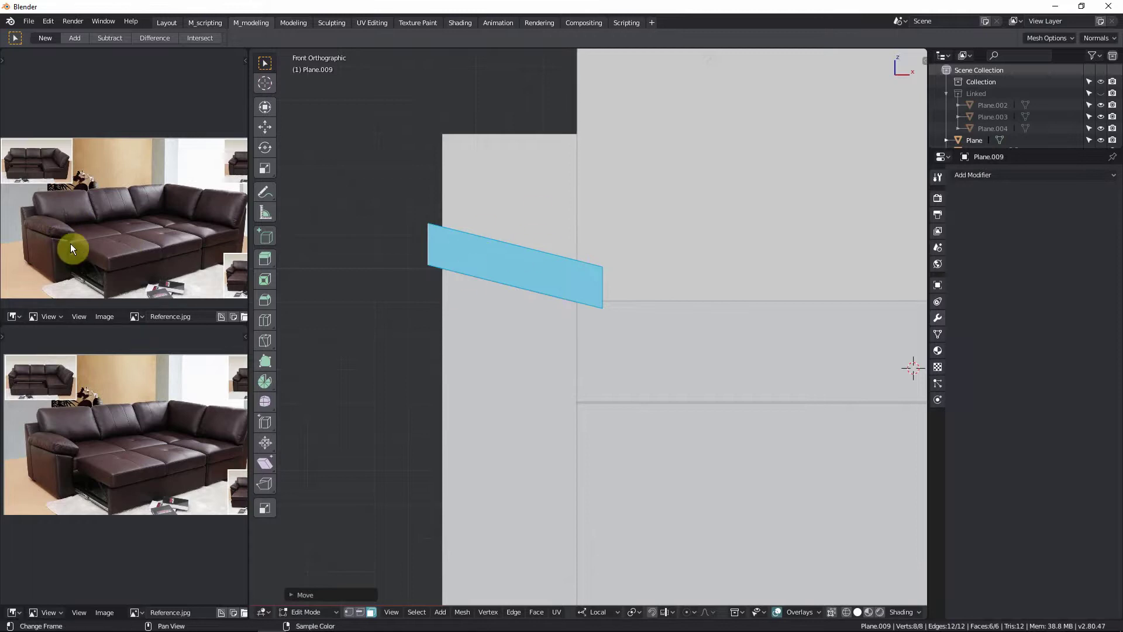
Step: Examine the armrest pad and the rest of the sofa from several angles outside mesh editing
{"action": "scroll", "coordinate": [484, 238], "scroll_direction": "down", "scroll_amount": 4}
{"action": "middle_click_drag", "start_coordinate": [514, 273], "coordinate": [604, 253]}
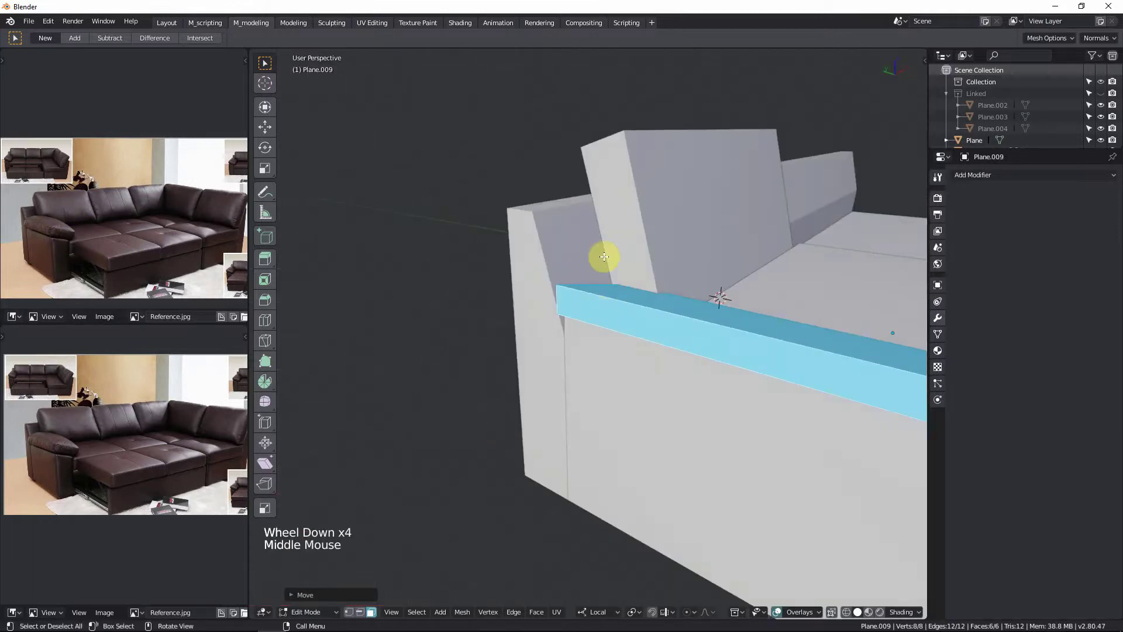
{"action": "key", "text": "Tab"}
{"action": "scroll", "coordinate": [602, 239], "scroll_direction": "down", "scroll_amount": 4}
{"action": "middle_click_drag", "start_coordinate": [641, 339], "coordinate": [647, 307]}
{"action": "scroll", "coordinate": [629, 259], "scroll_direction": "up", "scroll_amount": 3}
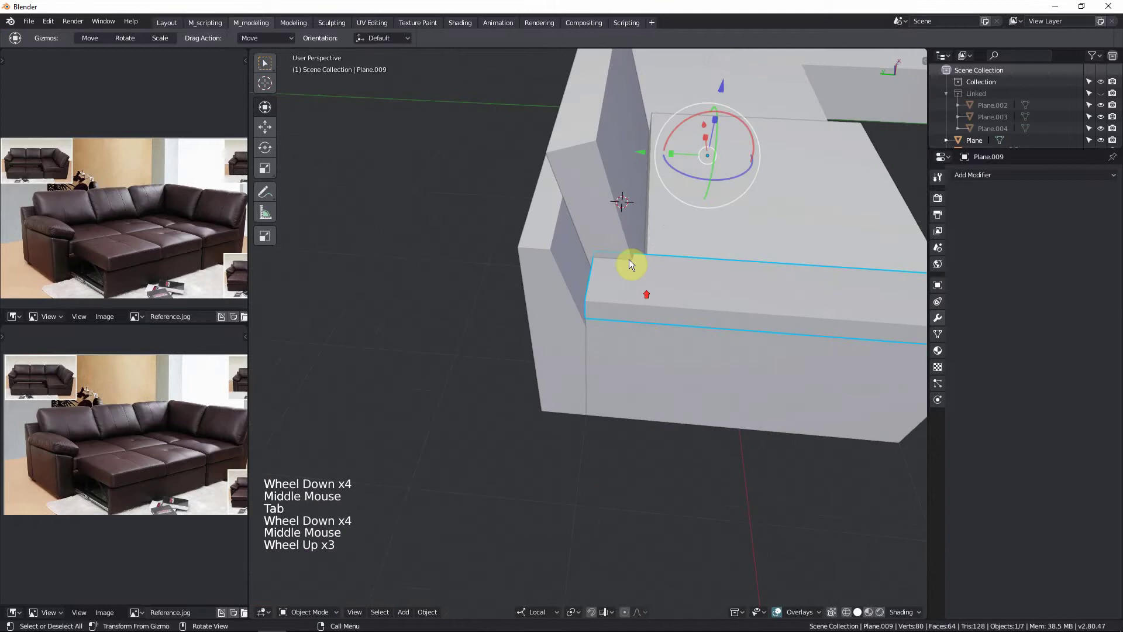
{"action": "middle_click_drag", "start_coordinate": [629, 258], "coordinate": [570, 223]}
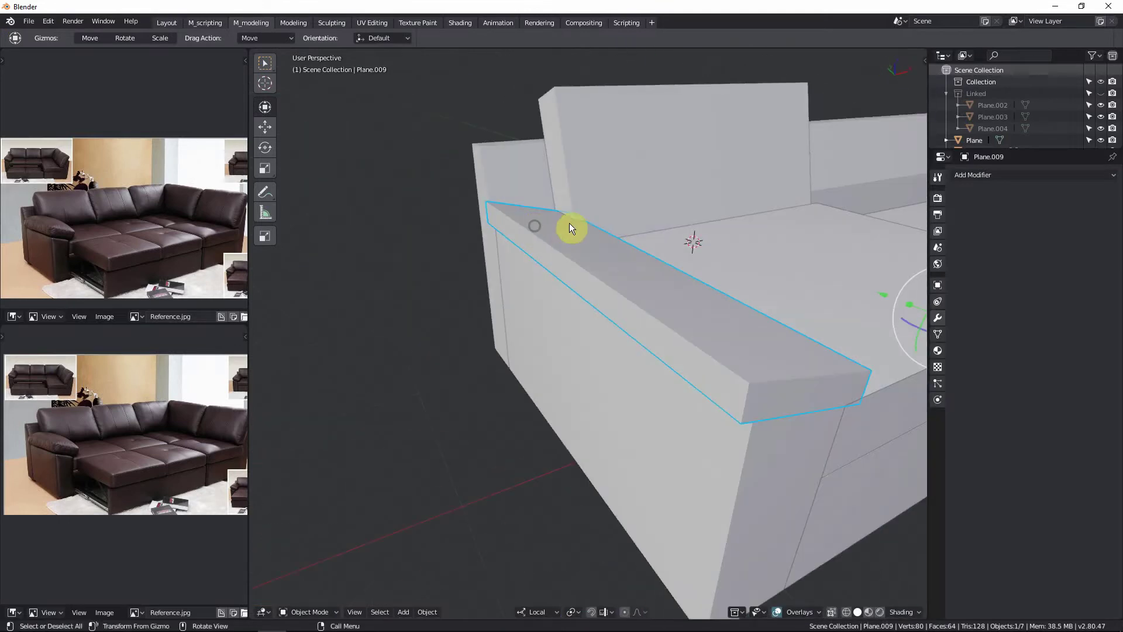
{"action": "scroll", "coordinate": [472, 267], "scroll_direction": "down", "scroll_amount": 3}
{"action": "middle_click_drag", "start_coordinate": [472, 266], "coordinate": [615, 258]}
{"action": "middle_click_drag", "start_coordinate": [451, 250], "coordinate": [485, 260], "text": "shift"}
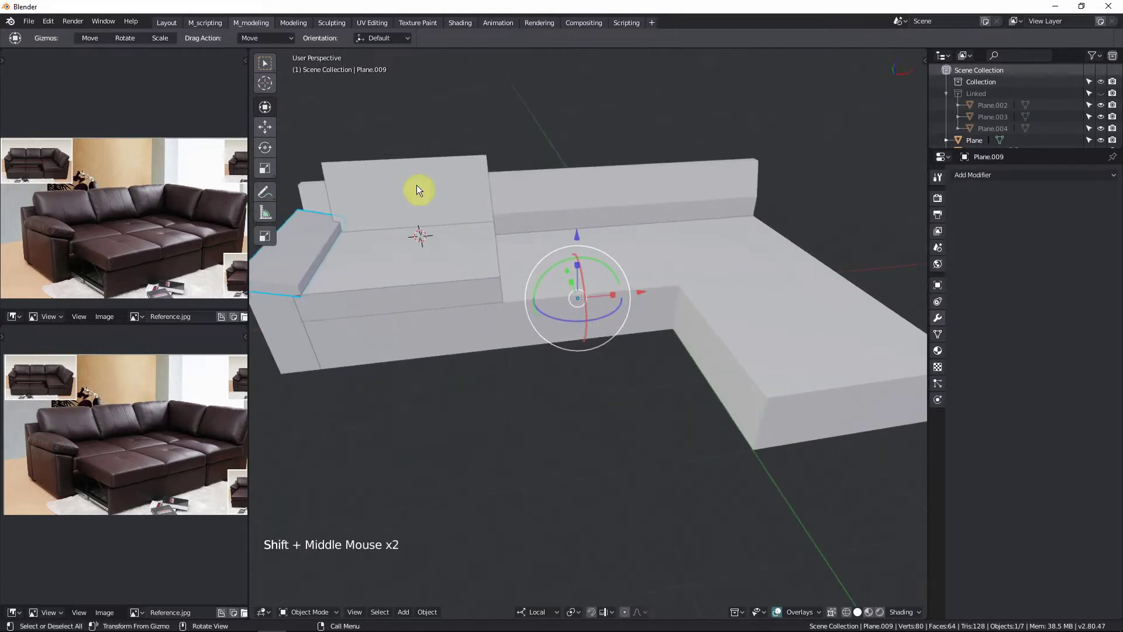
{"action": "middle_click_drag", "start_coordinate": [511, 233], "coordinate": [623, 247], "text": "shift"}
{"action": "scroll", "coordinate": [615, 235], "scroll_direction": "down", "scroll_amount": 2}
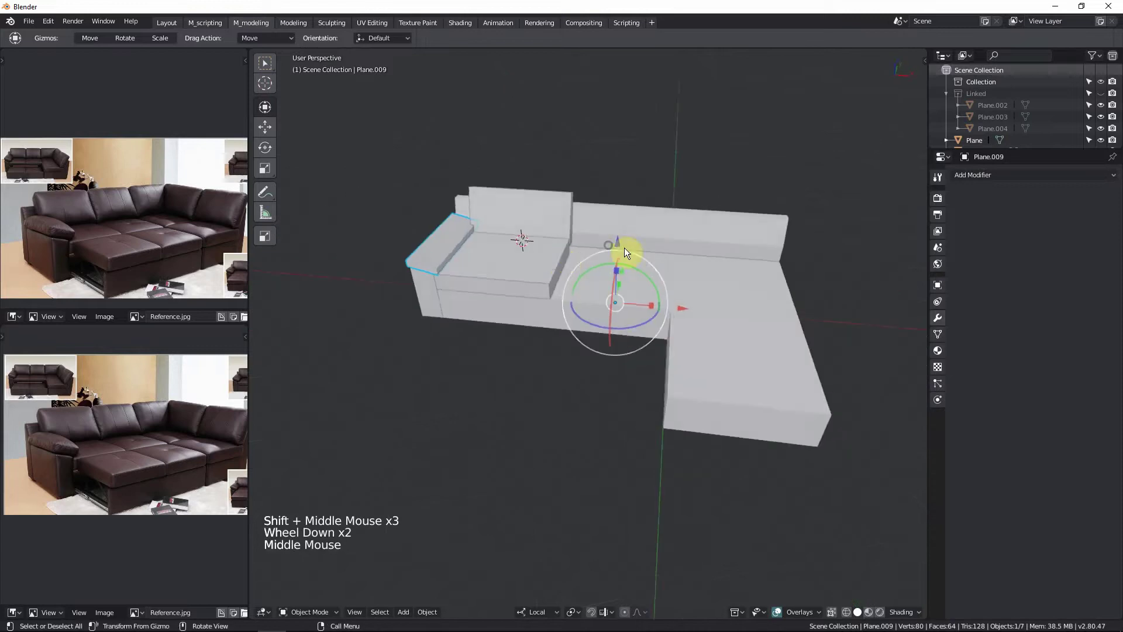
Step: In the top view, move the backrest's end face beside the armrest outward along local X toward the armrest's outer side
{"action": "left_click", "coordinate": [695, 221]}
{"action": "middle_click_drag", "start_coordinate": [695, 221], "coordinate": [650, 380], "text": "shift"}
{"action": "key", "text": "KP_7"}
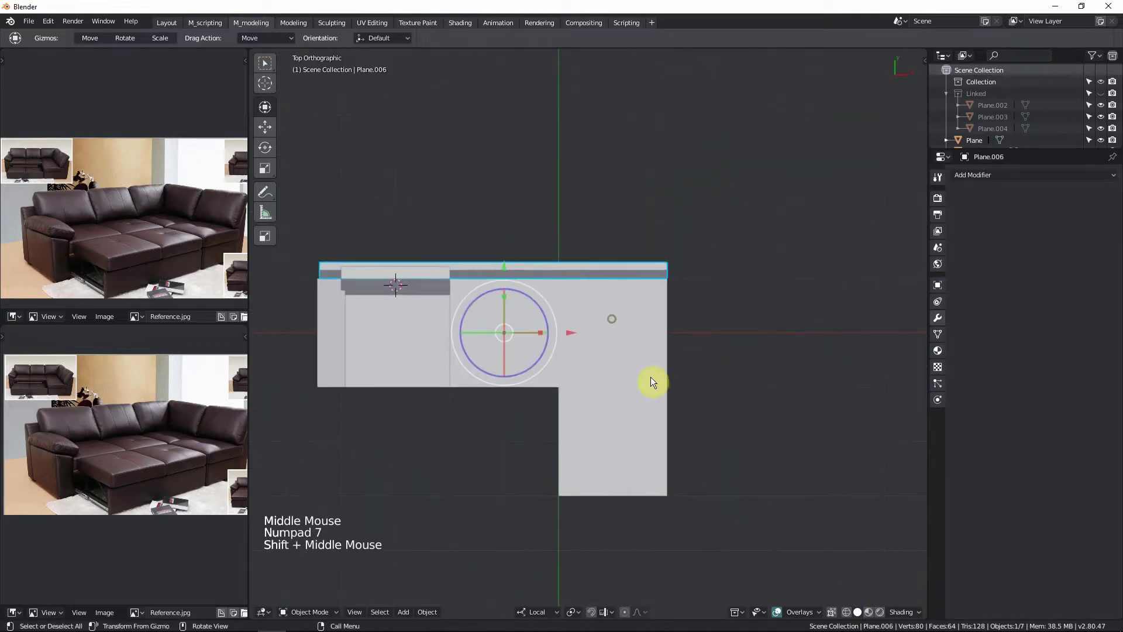
{"action": "scroll", "coordinate": [303, 282], "scroll_direction": "up", "scroll_amount": 3}
{"action": "middle_click_drag", "start_coordinate": [303, 282], "coordinate": [491, 384], "text": "shift"}
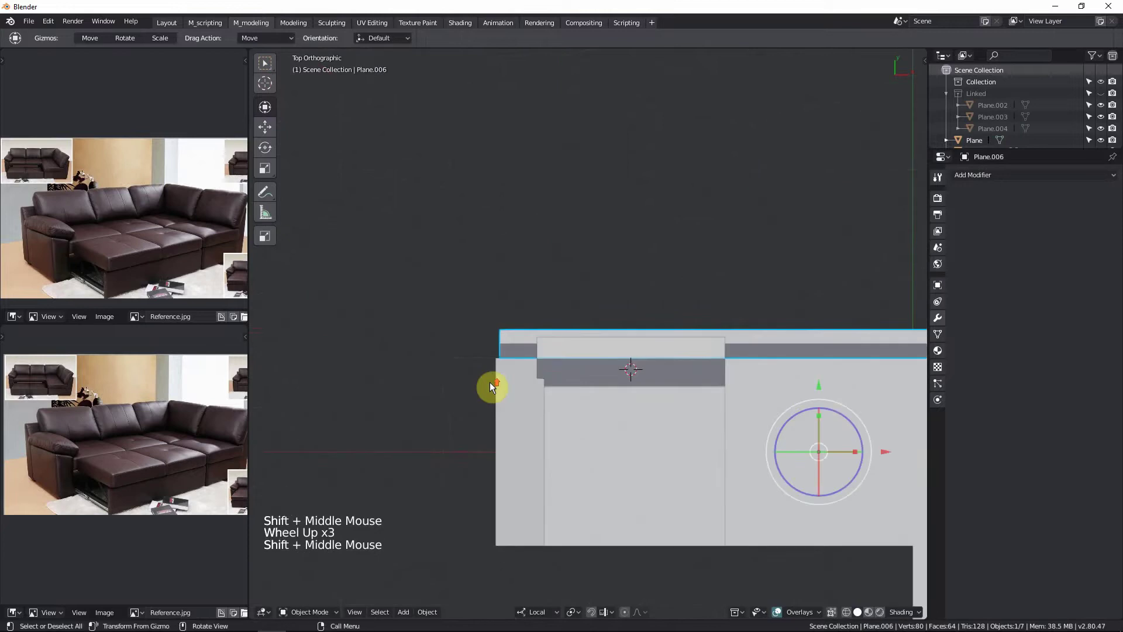
{"action": "scroll", "coordinate": [510, 337], "scroll_direction": "up", "scroll_amount": 5}
{"action": "scroll", "coordinate": [517, 327], "scroll_direction": "down", "scroll_amount": 1}
{"action": "scroll", "coordinate": [517, 328], "scroll_direction": "up", "scroll_amount": 5}
{"action": "key", "text": "Tab"}
{"action": "key", "text": "shift+z"}
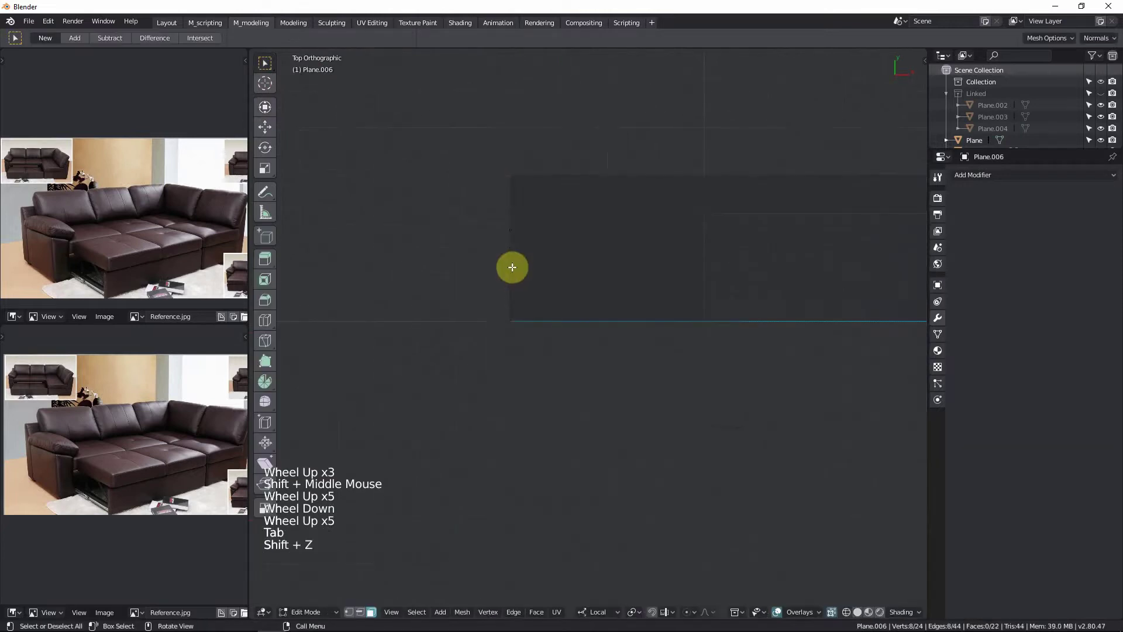
{"action": "left_click", "coordinate": [516, 267]}
{"action": "key", "text": "b"}
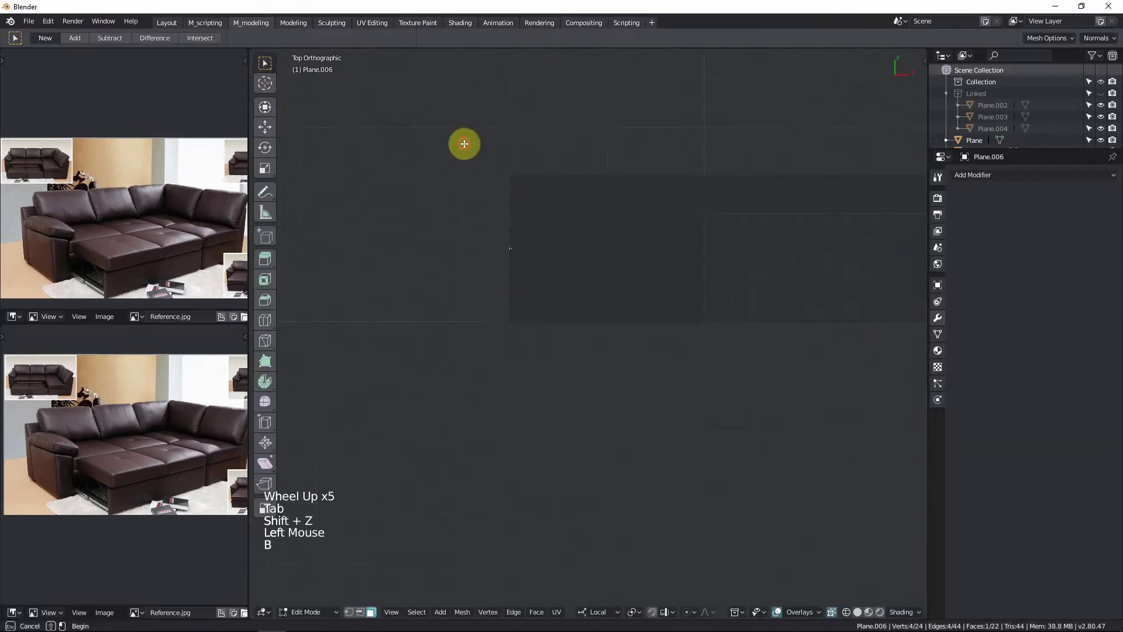
{"action": "left_click_drag", "start_coordinate": [464, 143], "coordinate": [551, 414]}
{"action": "key", "text": "shift+z"}
{"action": "scroll", "coordinate": [531, 299], "scroll_direction": "up", "scroll_amount": 1}
{"action": "scroll", "coordinate": [532, 300], "scroll_direction": "down", "scroll_amount": 1}
{"action": "scroll", "coordinate": [532, 299], "scroll_direction": "up", "scroll_amount": 5}
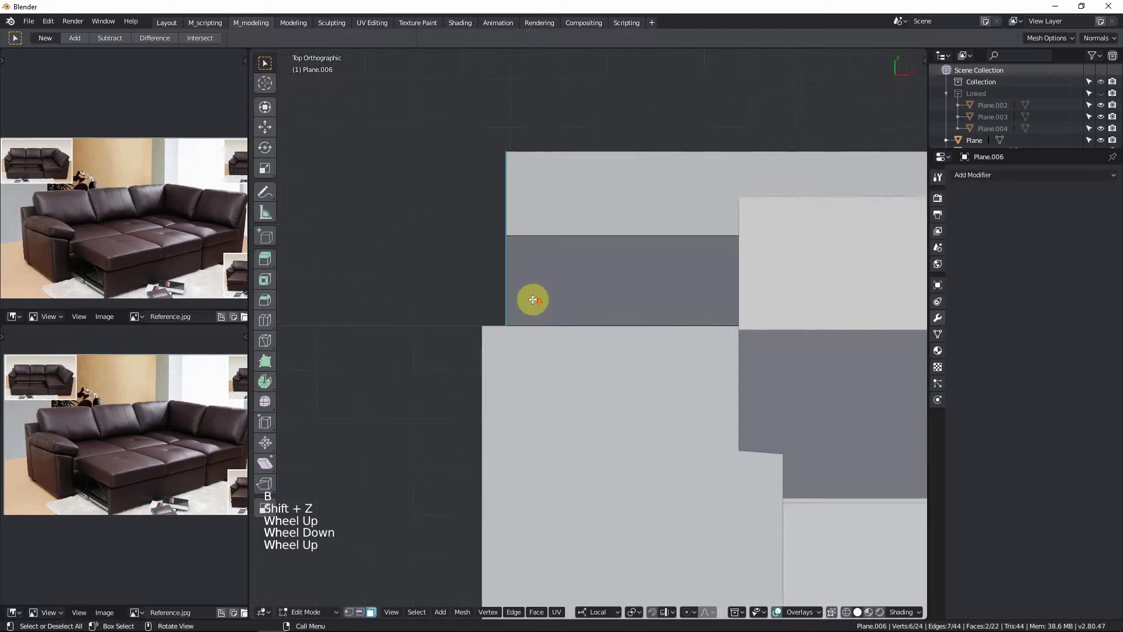
{"action": "key", "text": "g"}
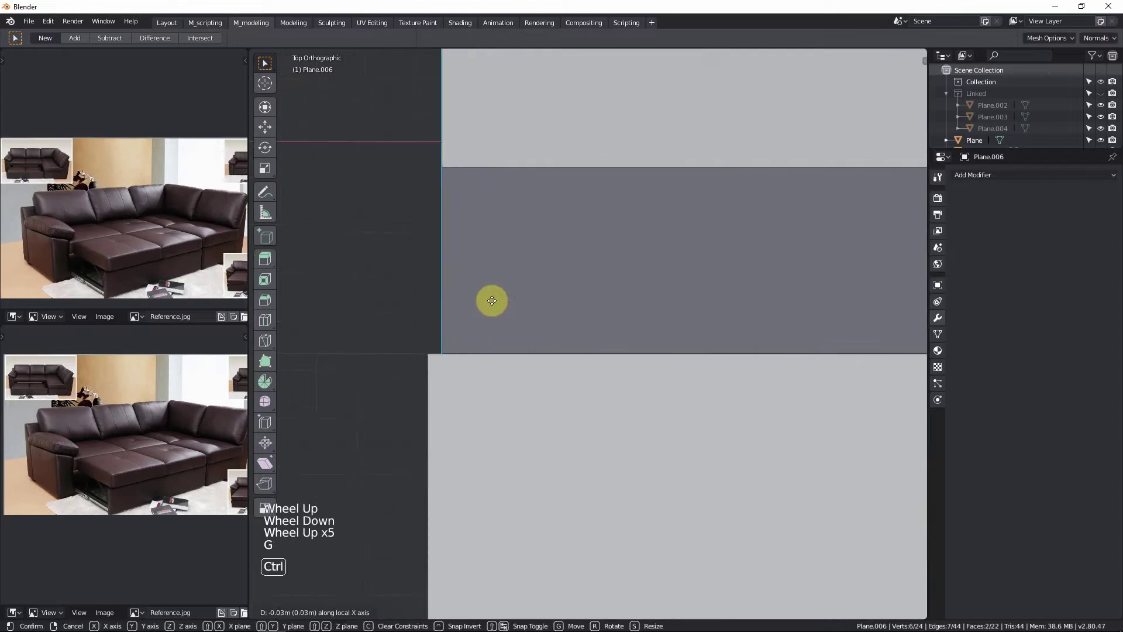
{"action": "left_click", "coordinate": [481, 301]}
Step: Nudge the backrest's end face along local X until it is flush with the armrest's outer side, and finish mesh editing
{"action": "scroll", "coordinate": [458, 321], "scroll_direction": "up", "scroll_amount": 8}
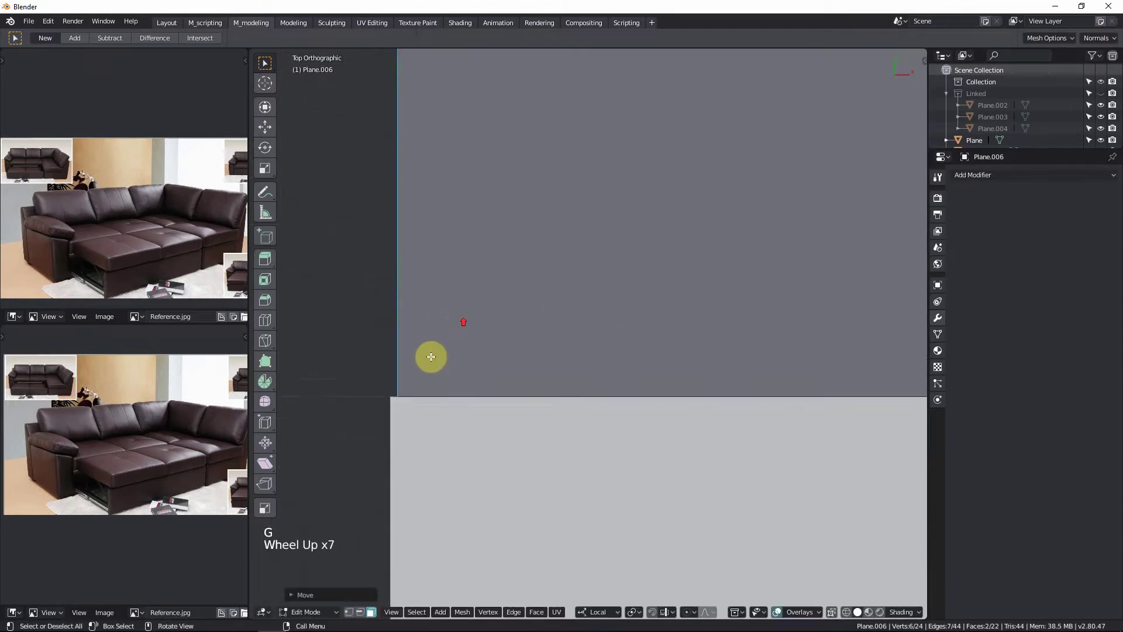
{"action": "middle_click_drag", "start_coordinate": [431, 356], "coordinate": [534, 371], "text": "shift"}
{"action": "scroll", "coordinate": [535, 375], "scroll_direction": "up", "scroll_amount": 2}
{"action": "scroll", "coordinate": [536, 375], "scroll_direction": "down", "scroll_amount": 1}
{"action": "key", "text": "g"}
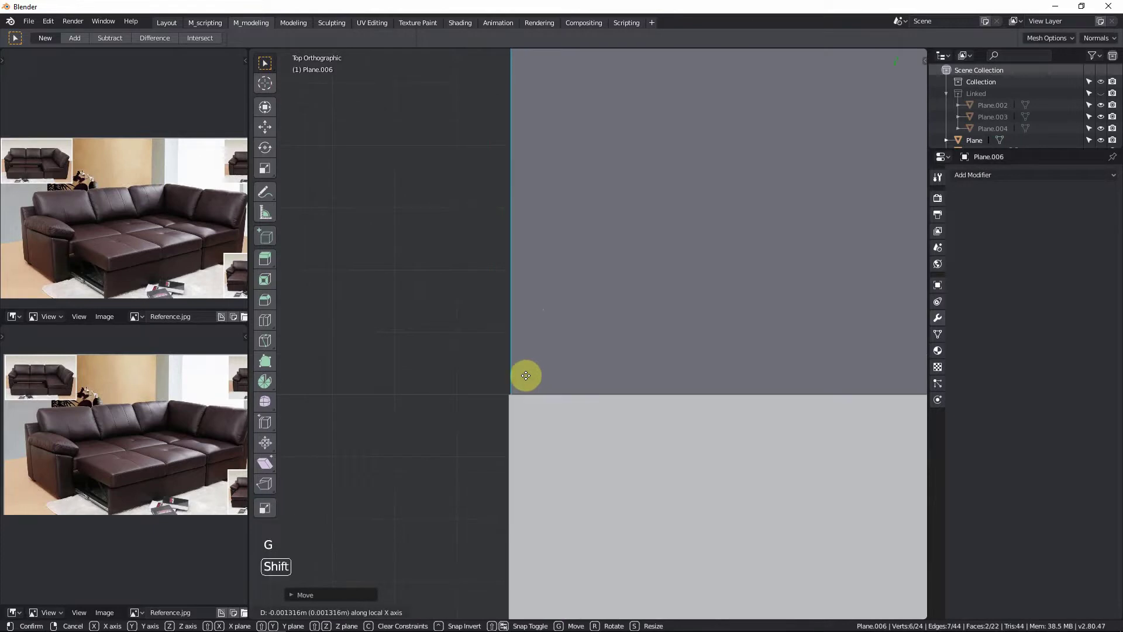
{"action": "left_click", "coordinate": [519, 390]}
{"action": "scroll", "coordinate": [523, 385], "scroll_direction": "down", "scroll_amount": 20}
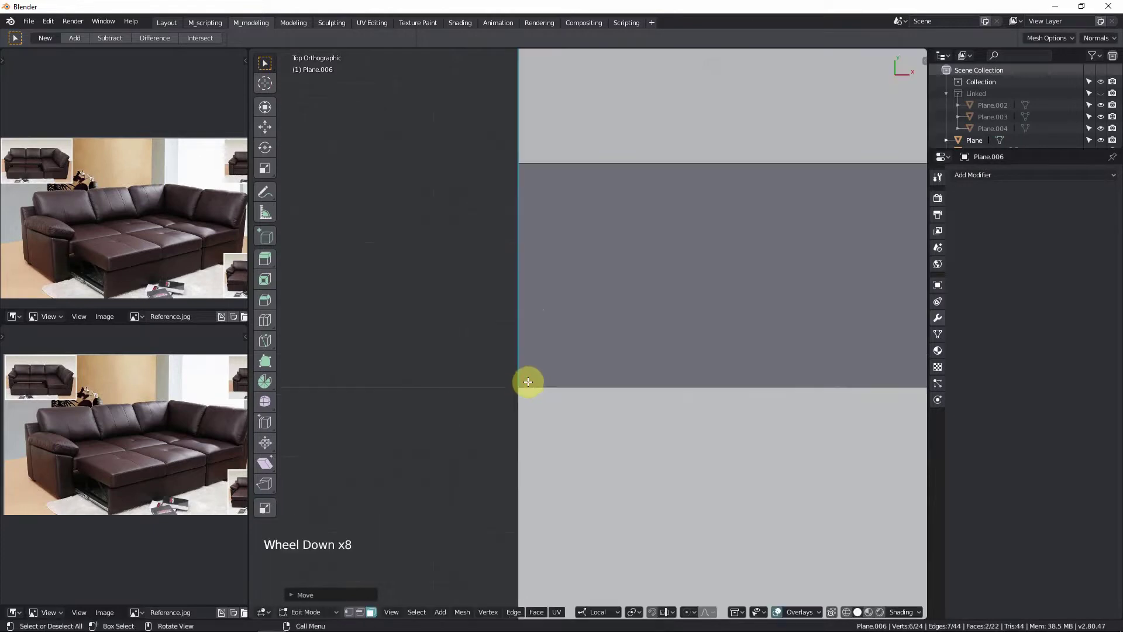
{"action": "middle_click_drag", "start_coordinate": [705, 419], "coordinate": [537, 371], "text": "shift"}
{"action": "key", "text": "shift+z"}
{"action": "key", "text": "shift+z"}
{"action": "scroll", "coordinate": [617, 396], "scroll_direction": "down", "scroll_amount": 4}
{"action": "key", "text": "Tab"}
Step: Duplicate the long backrest in place and set the copy's origin to its geometry
{"action": "left_click", "coordinate": [672, 340]}
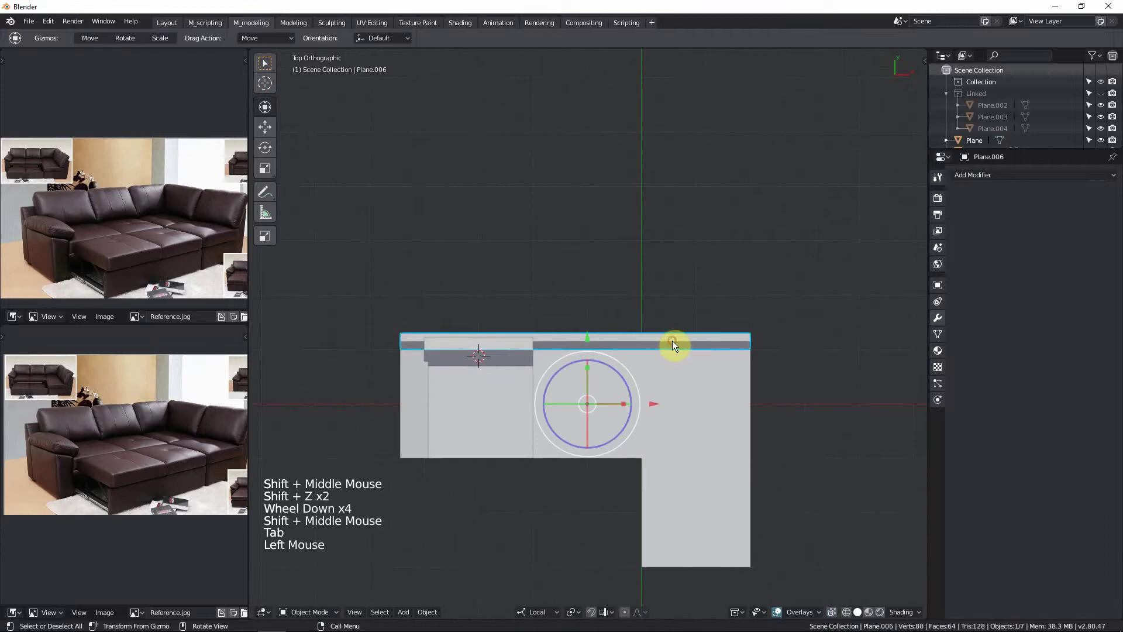
{"action": "key", "text": "shift+d"}
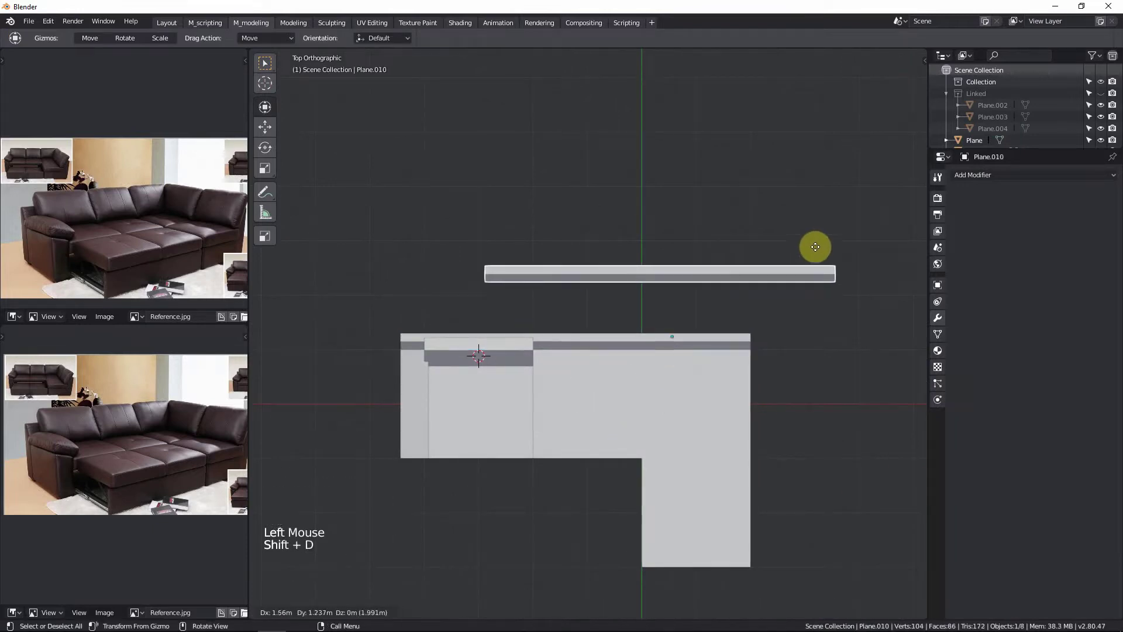
{"action": "right_click", "coordinate": [810, 255]}
{"action": "right_click", "coordinate": [777, 301]}
{"action": "mouse_move", "coordinate": [774, 300]}
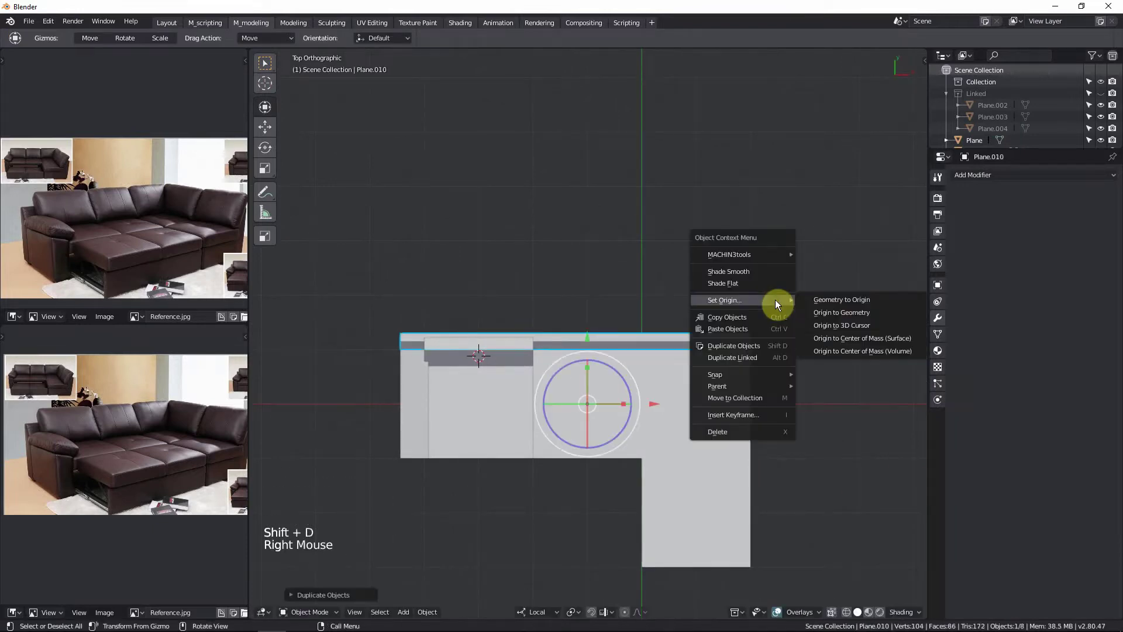
{"action": "left_click", "coordinate": [830, 311]}
Step: Move the backrest copy lengthwise until its centre sits at the outer rear corner of the L-shaped seat
{"action": "middle_click_drag", "start_coordinate": [830, 312], "coordinate": [704, 316], "text": "shift"}
{"action": "key", "text": "g"}
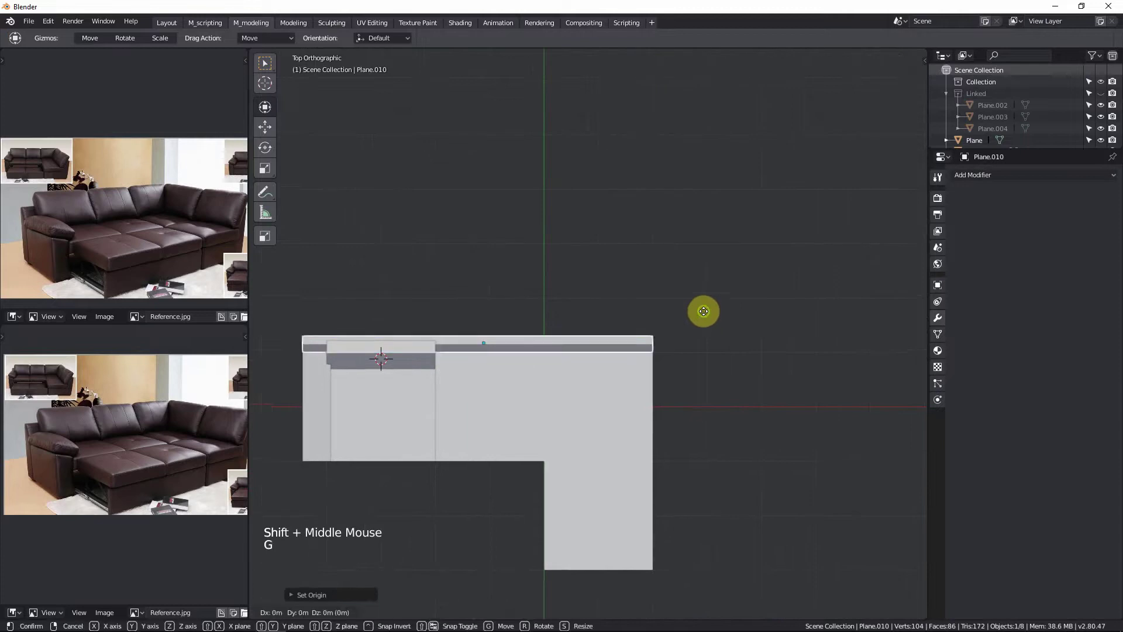
{"action": "left_click", "coordinate": [869, 314]}
{"action": "middle_click_drag", "start_coordinate": [773, 337], "coordinate": [737, 348], "text": "shift"}
{"action": "scroll", "coordinate": [608, 366], "scroll_direction": "up", "scroll_amount": 4}
{"action": "scroll", "coordinate": [608, 366], "scroll_direction": "up", "scroll_amount": 7}
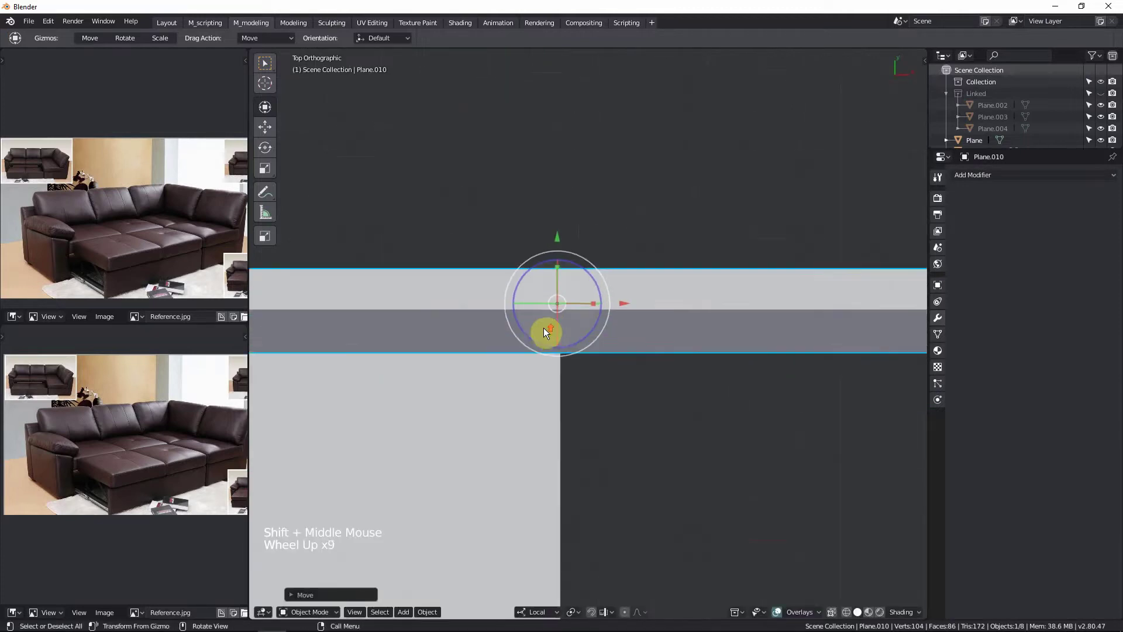
Step: Rotate the backrest copy 90° in the top view so that it runs along the chaise's outer side
{"action": "scroll", "coordinate": [557, 307], "scroll_direction": "down", "scroll_amount": 17}
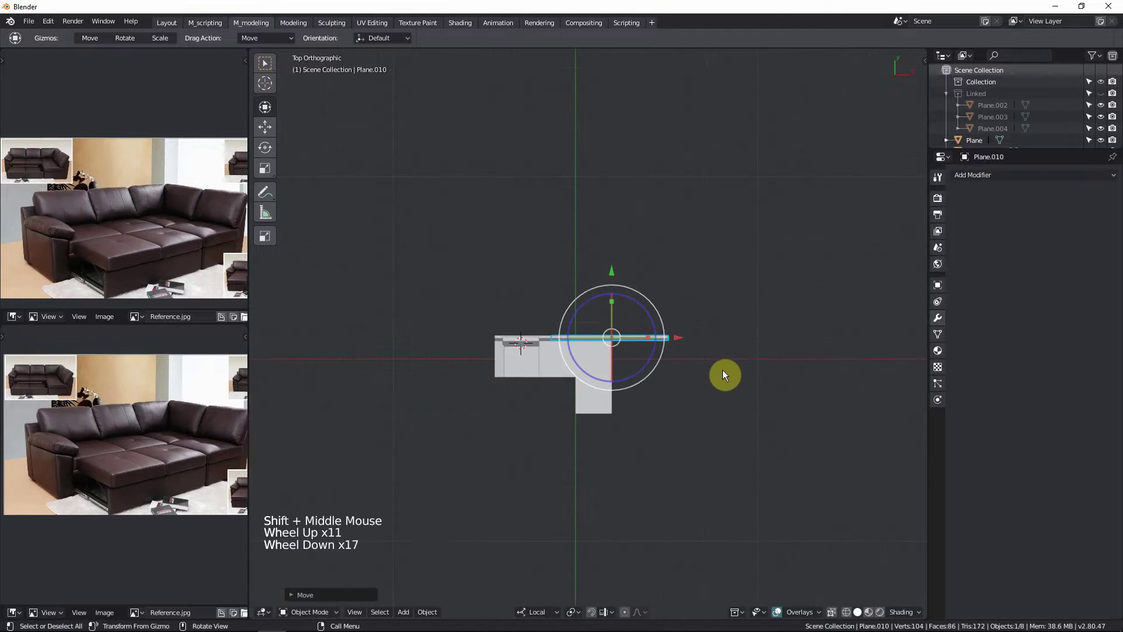
{"action": "key", "text": "r"}
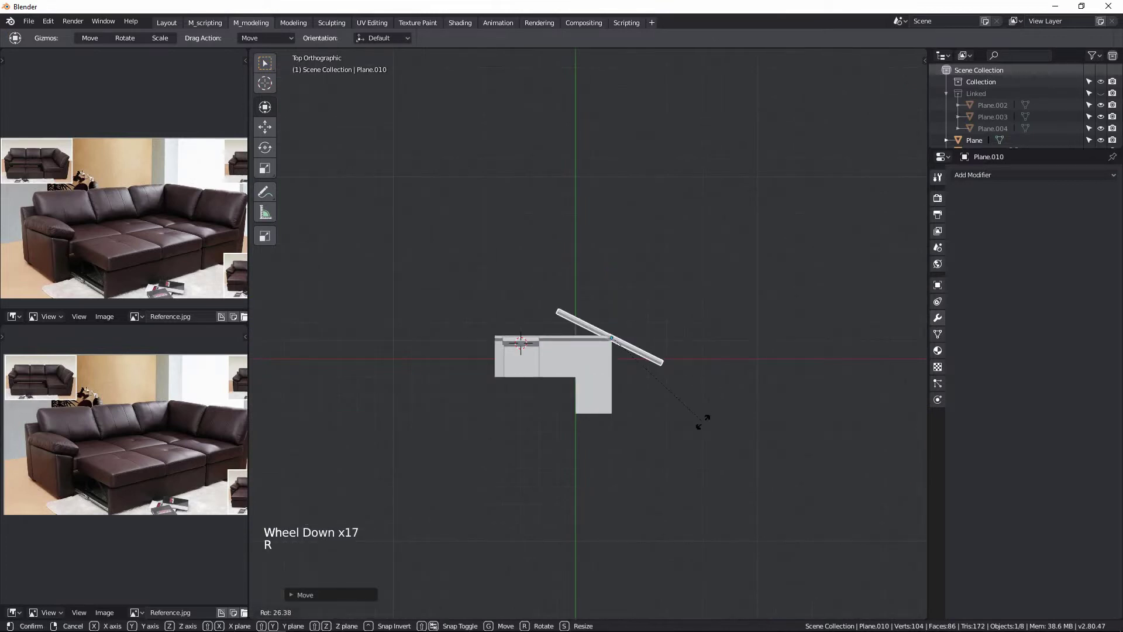
{"action": "type", "text": "90"}
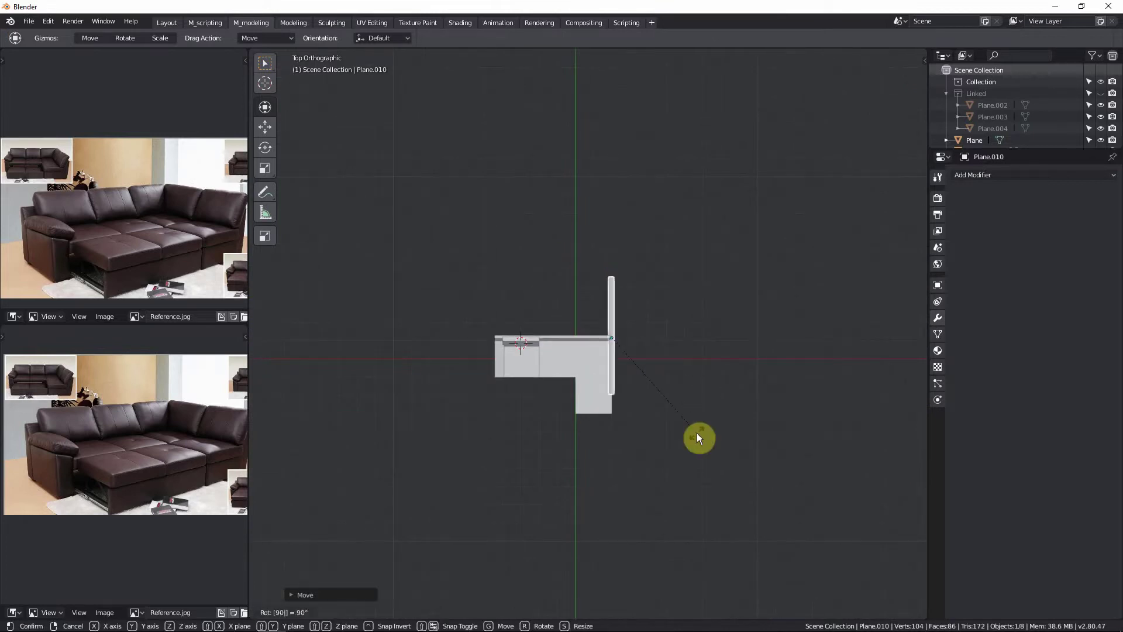
{"action": "key", "text": "Return"}
Step: Move the rotated backrest copy 1.2 m along its local X axis toward the front end of the chaise
{"action": "scroll", "coordinate": [664, 383], "scroll_direction": "up", "scroll_amount": 5}
{"action": "scroll", "coordinate": [689, 348], "scroll_direction": "up", "scroll_amount": 1}
{"action": "middle_click_drag", "start_coordinate": [744, 393], "coordinate": [679, 321], "text": "shift"}
{"action": "key", "text": "g"}
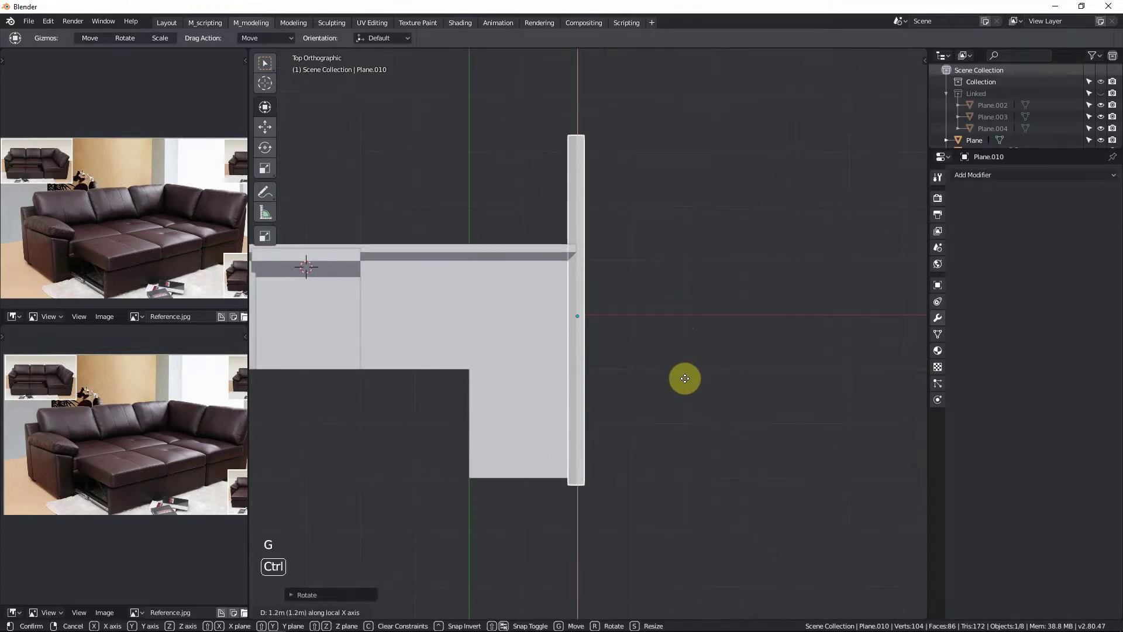
{"action": "left_click", "coordinate": [685, 378]}
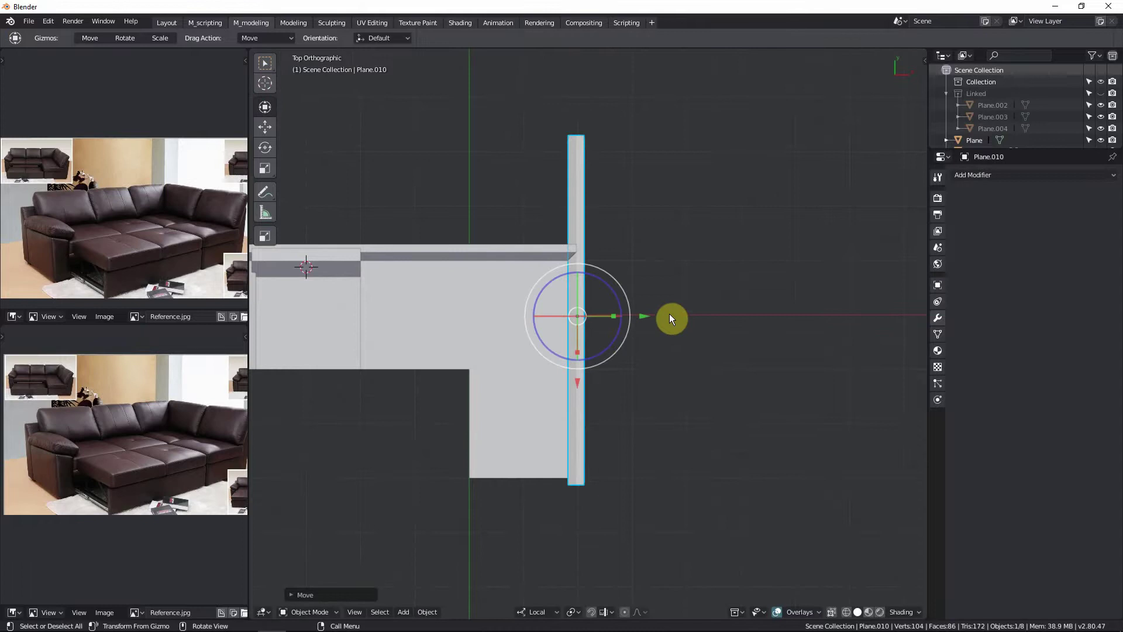
Step: Select the crosswise edge loop of the rotated backrest copy near the sofa's rear corner
{"action": "key", "text": "Tab"}
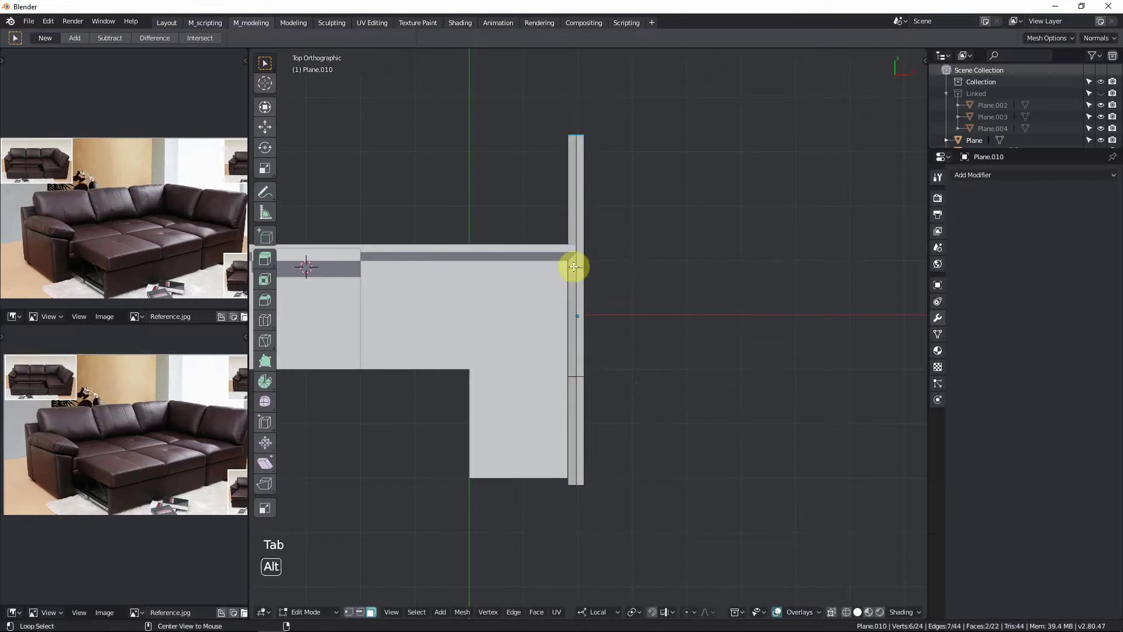
{"action": "left_click", "coordinate": [573, 270], "text": "alt"}
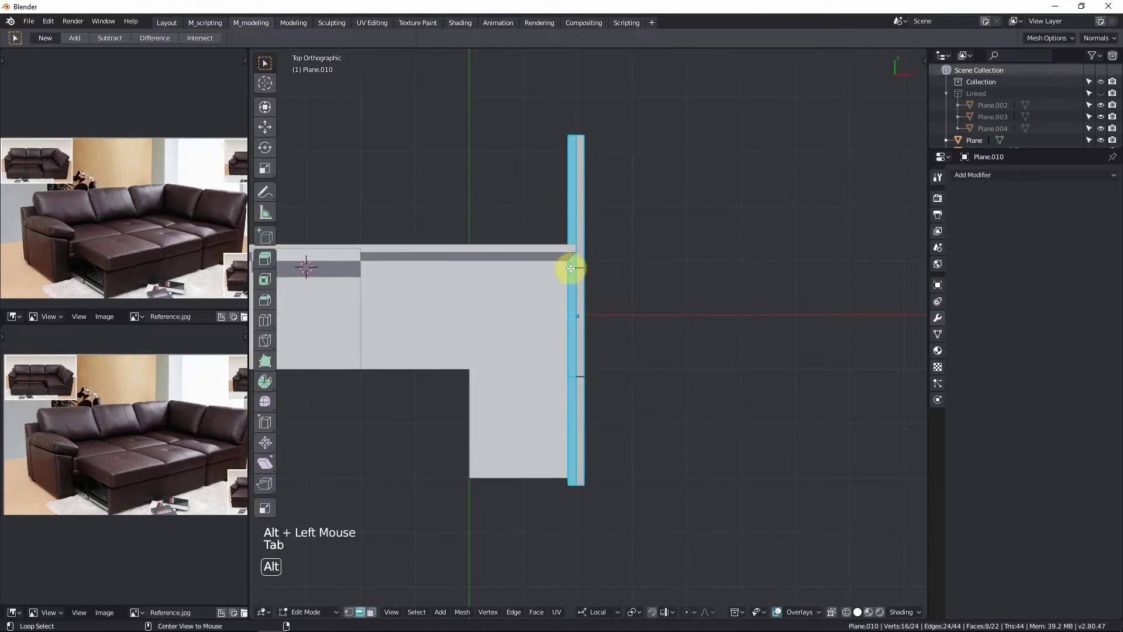
{"action": "key", "text": "Tab"}
{"action": "left_click", "coordinate": [580, 267], "text": "alt"}
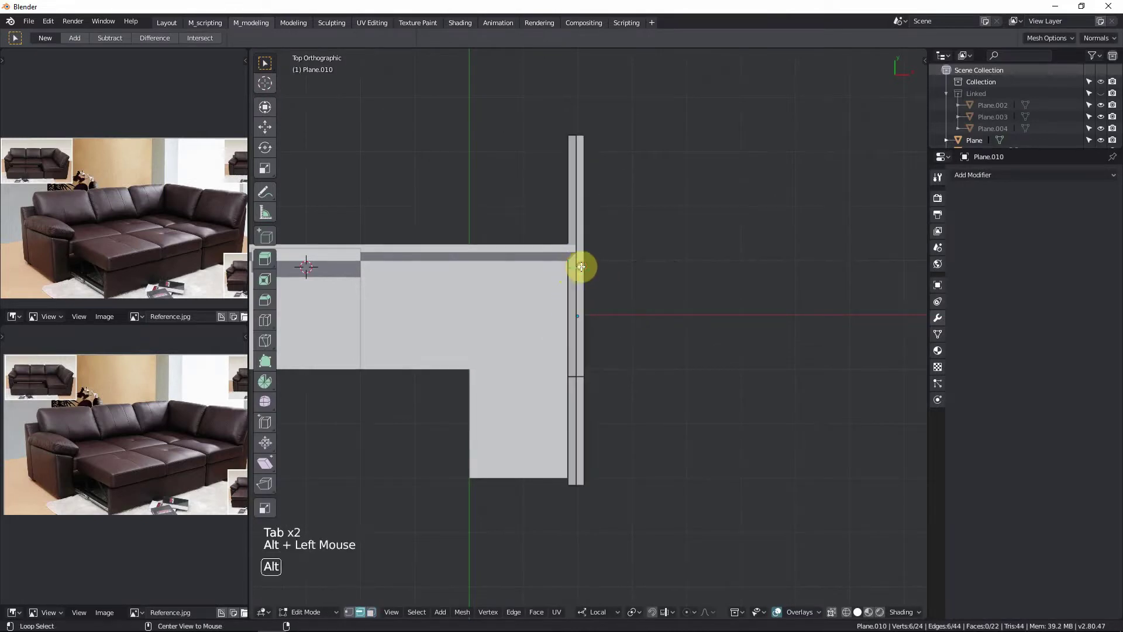
{"action": "key", "text": "x"}
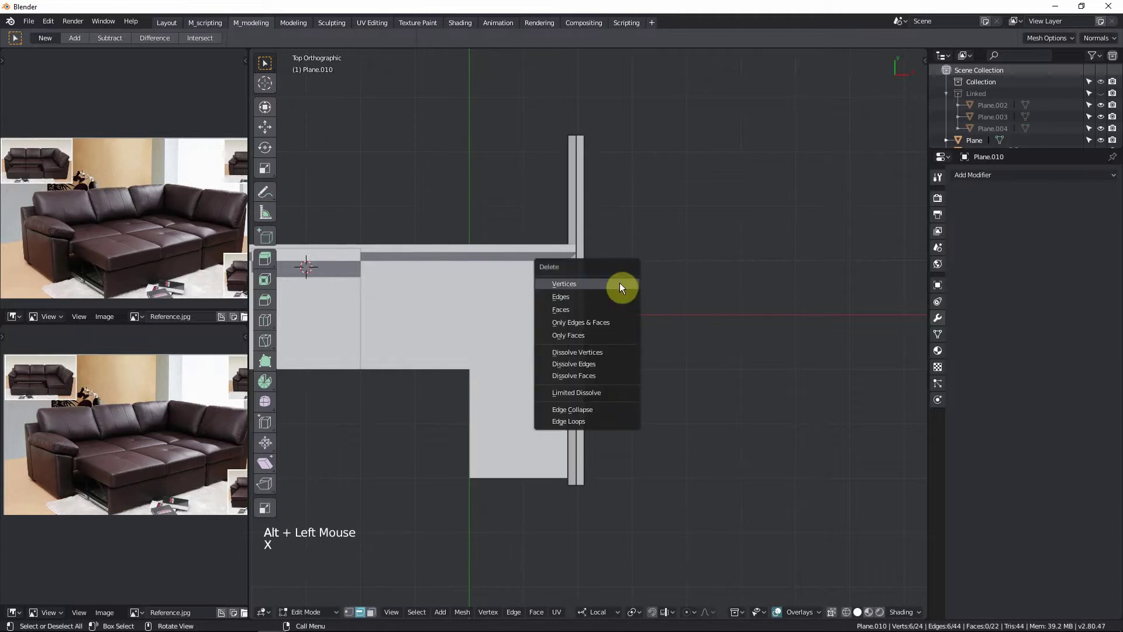
{"action": "left_click", "coordinate": [584, 297]}
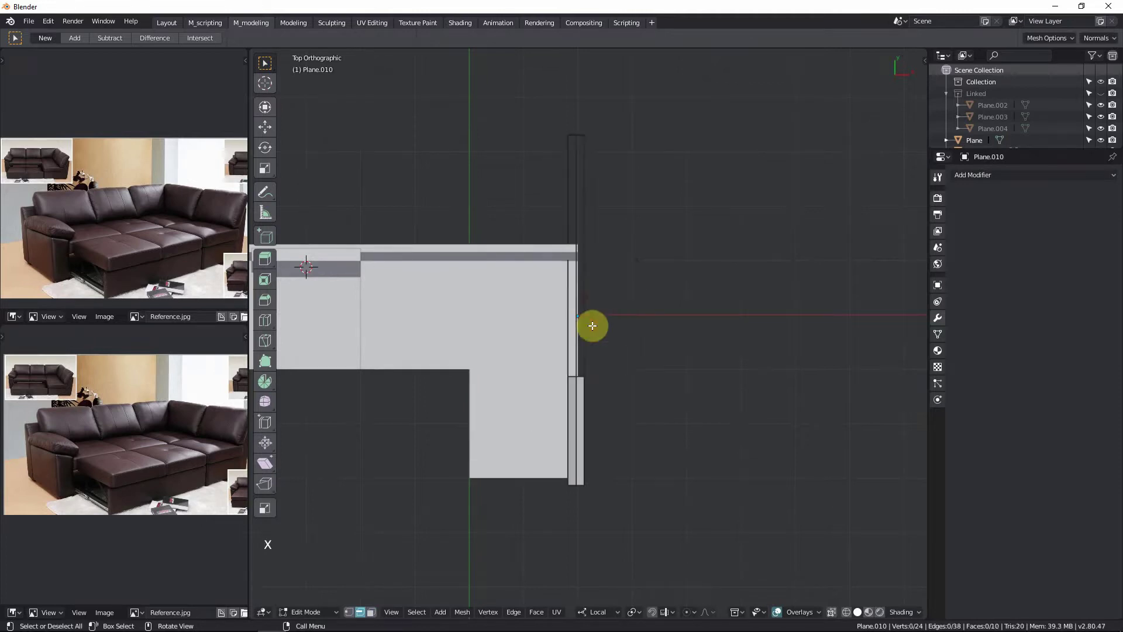
{"action": "key", "text": "ctrl+z"}
Step: Dissolve the selected crosswise edge loop on the chaise-side backrest copy, plus the second crosswise loop near the seat's inner corner
{"action": "key", "text": "x"}
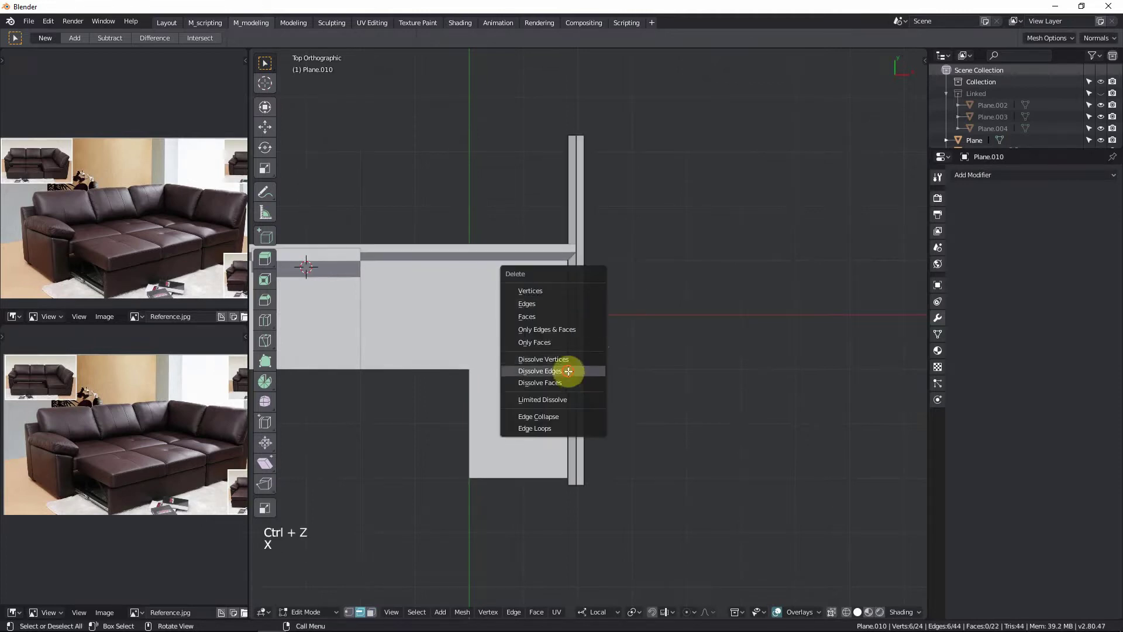
{"action": "left_click", "coordinate": [567, 370]}
{"action": "left_click", "coordinate": [580, 374], "text": "alt"}
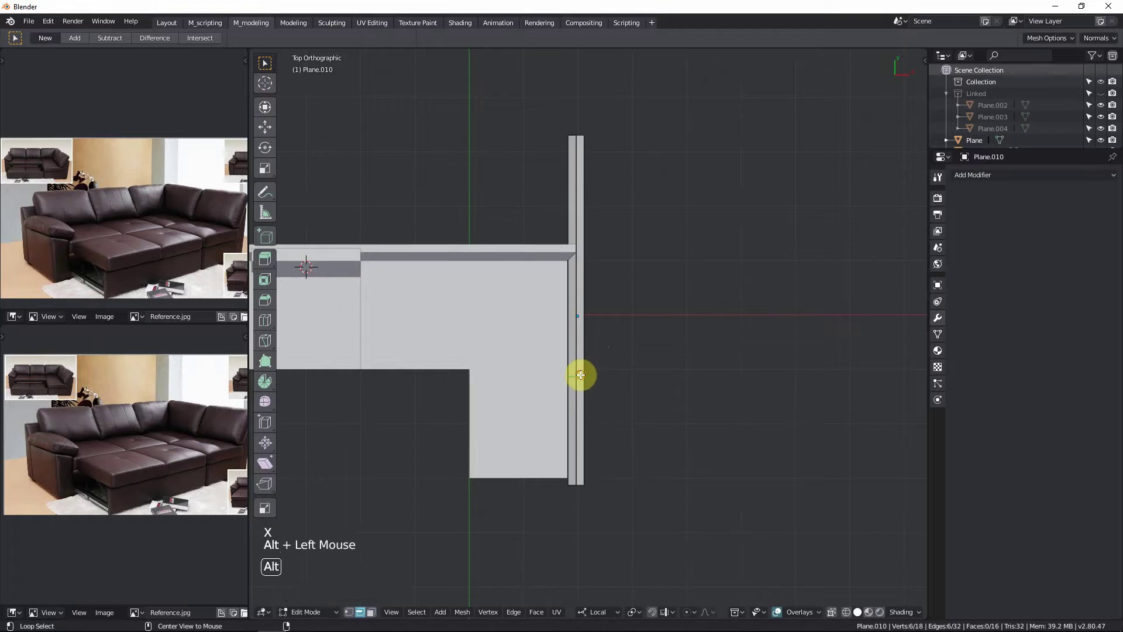
{"action": "key", "text": "x"}
{"action": "left_click", "coordinate": [581, 375]}
Step: Move the rear end faces of the chaise-side backrest forward along local X until they line up with the rear backrest's front edge
{"action": "key", "text": "Tab"}
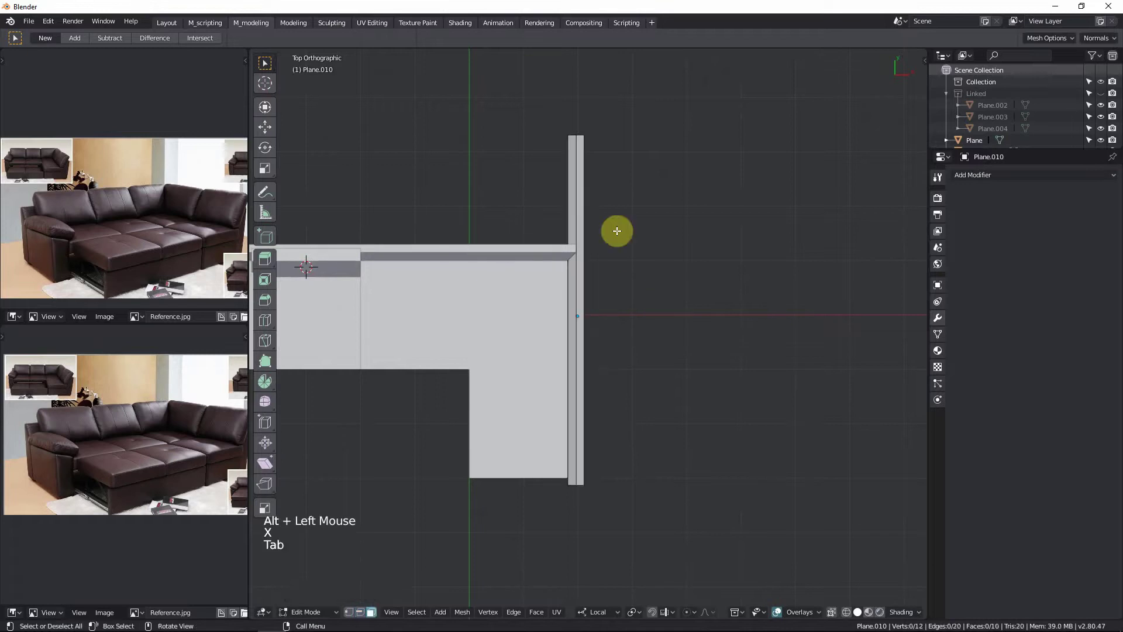
{"action": "key", "text": "shift+z"}
{"action": "left_click", "coordinate": [571, 133], "text": "alt"}
{"action": "left_click", "coordinate": [571, 132]}
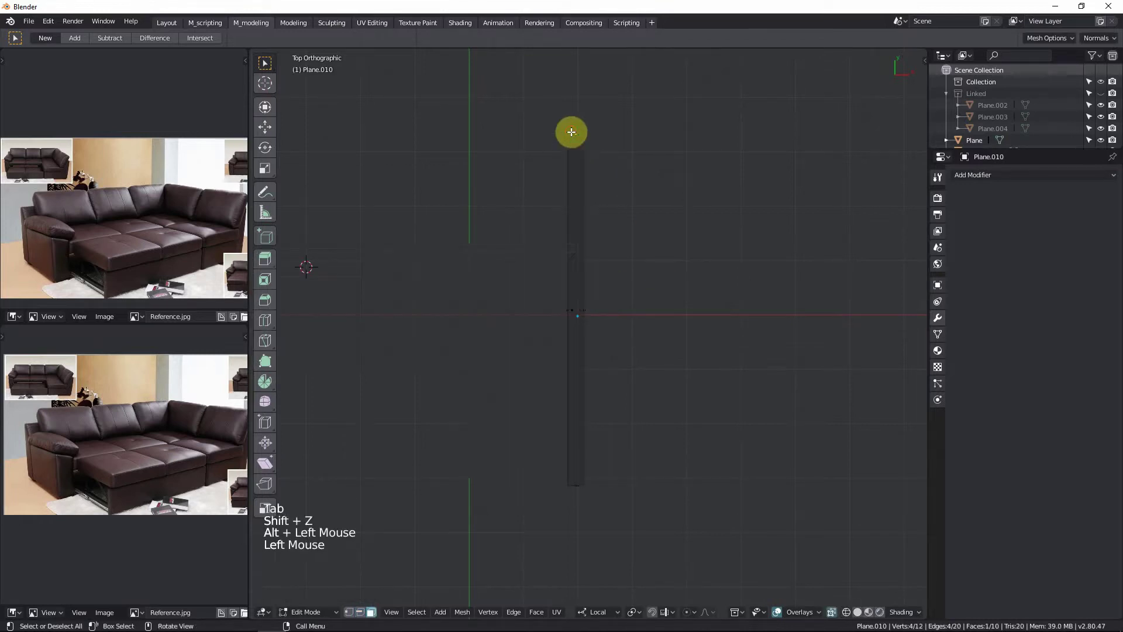
{"action": "key", "text": "b"}
{"action": "left_click_drag", "start_coordinate": [544, 110], "coordinate": [615, 145]}
{"action": "key", "text": "shift+z"}
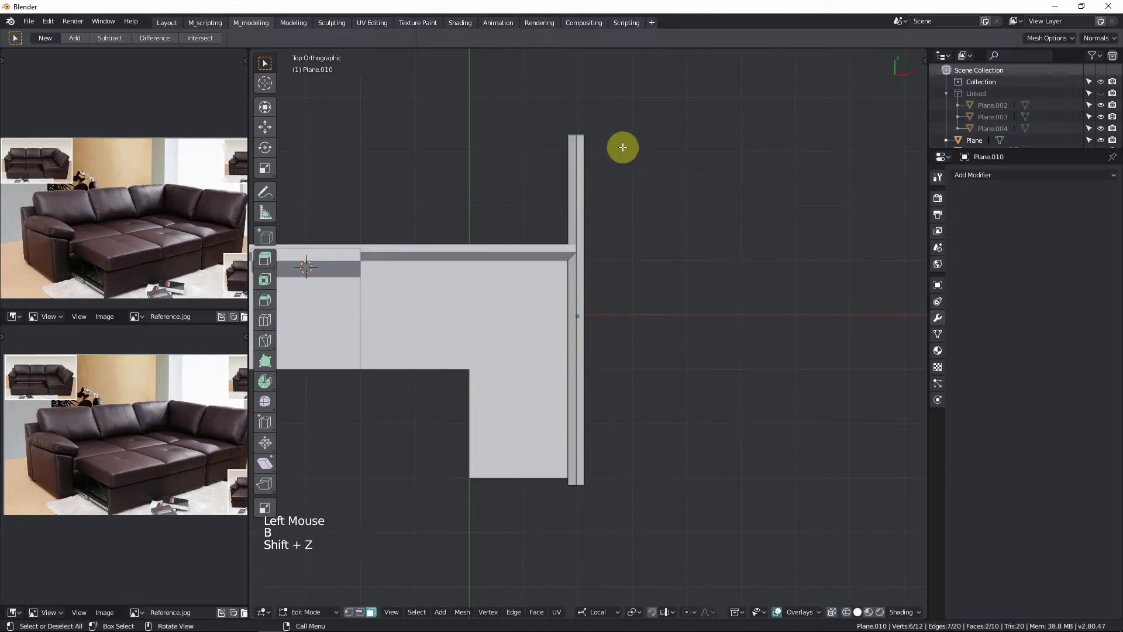
{"action": "key", "text": "Tab"}
{"action": "scroll", "coordinate": [571, 243], "scroll_direction": "up", "scroll_amount": 4}
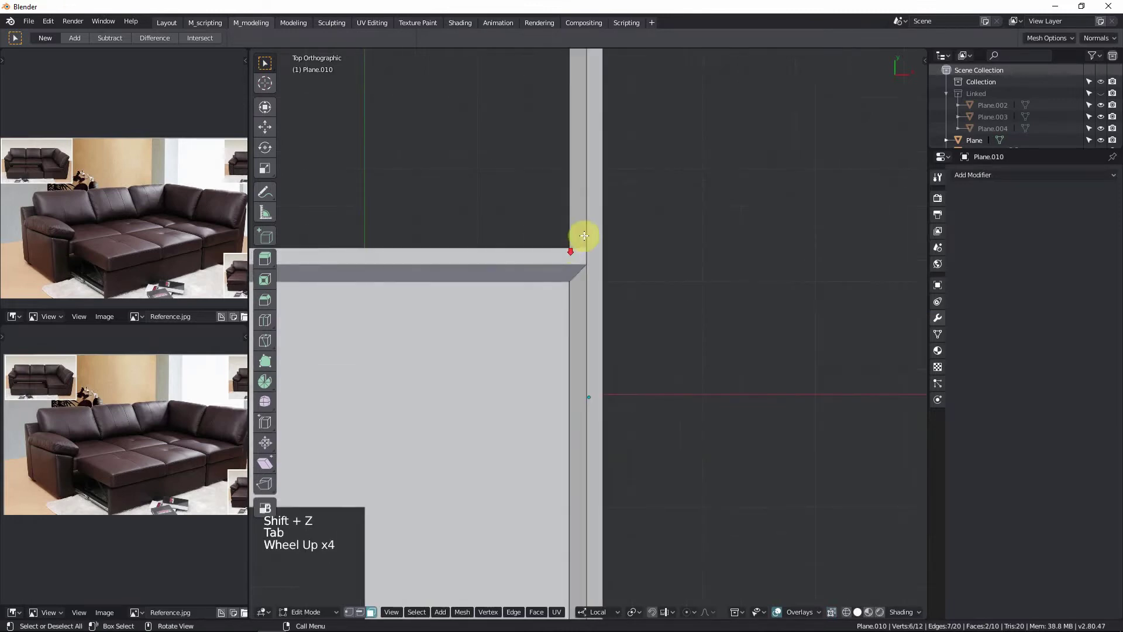
{"action": "scroll", "coordinate": [584, 235], "scroll_direction": "up", "scroll_amount": 4}
{"action": "key", "text": "g"}
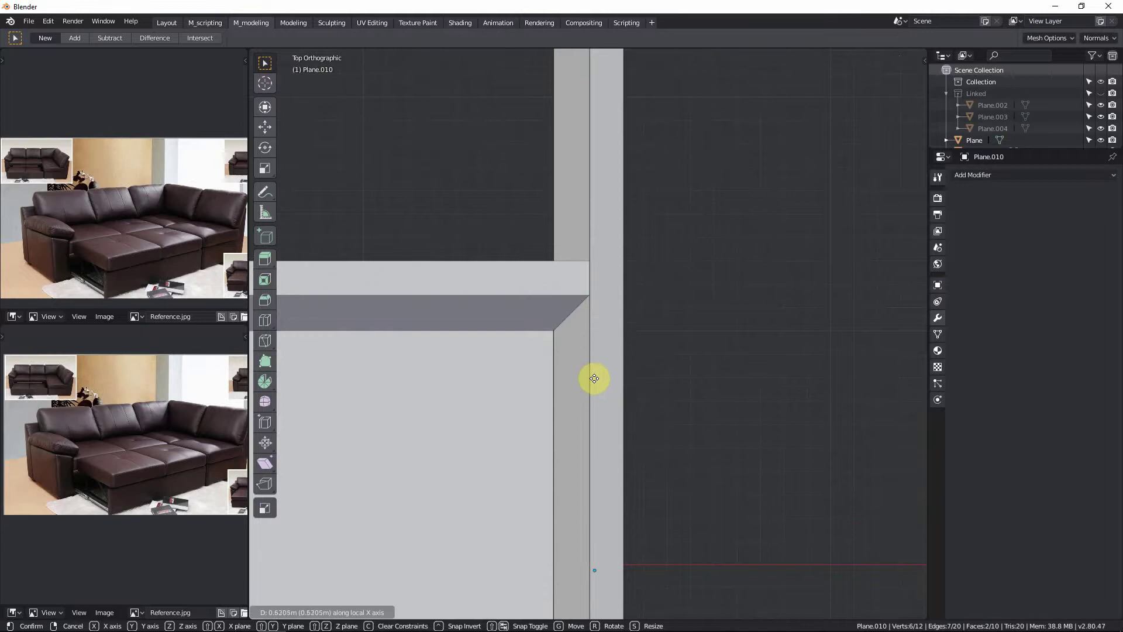
{"action": "left_click", "coordinate": [592, 355]}
{"action": "scroll", "coordinate": [599, 281], "scroll_direction": "down", "scroll_amount": 4}
{"action": "middle_click_drag", "start_coordinate": [600, 281], "coordinate": [594, 346], "text": "shift"}
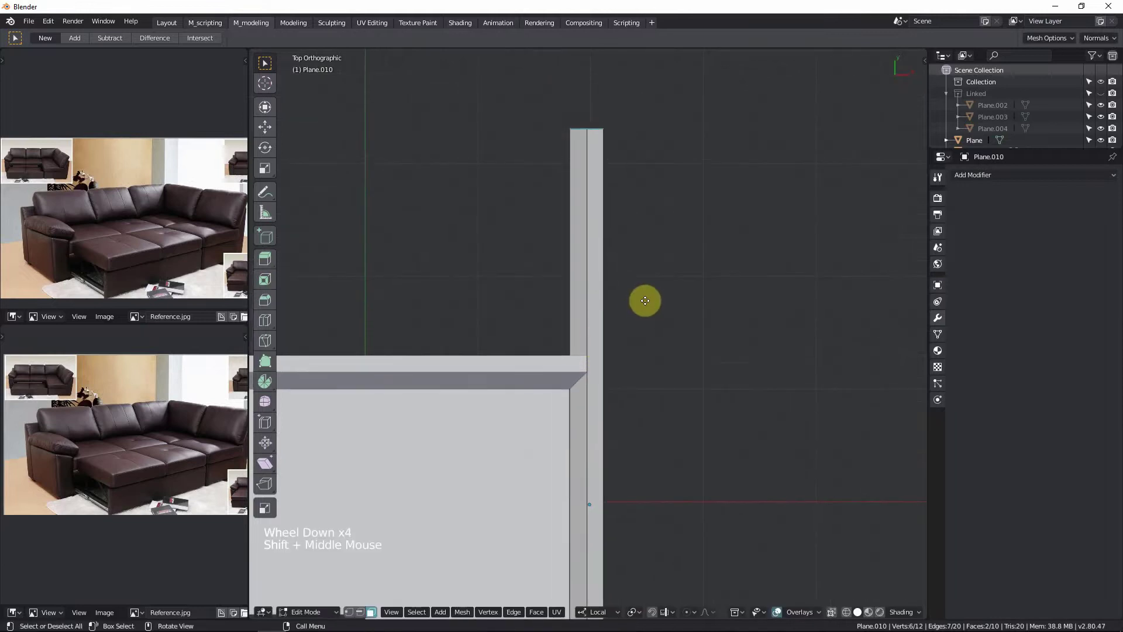
{"action": "key", "text": "g"}
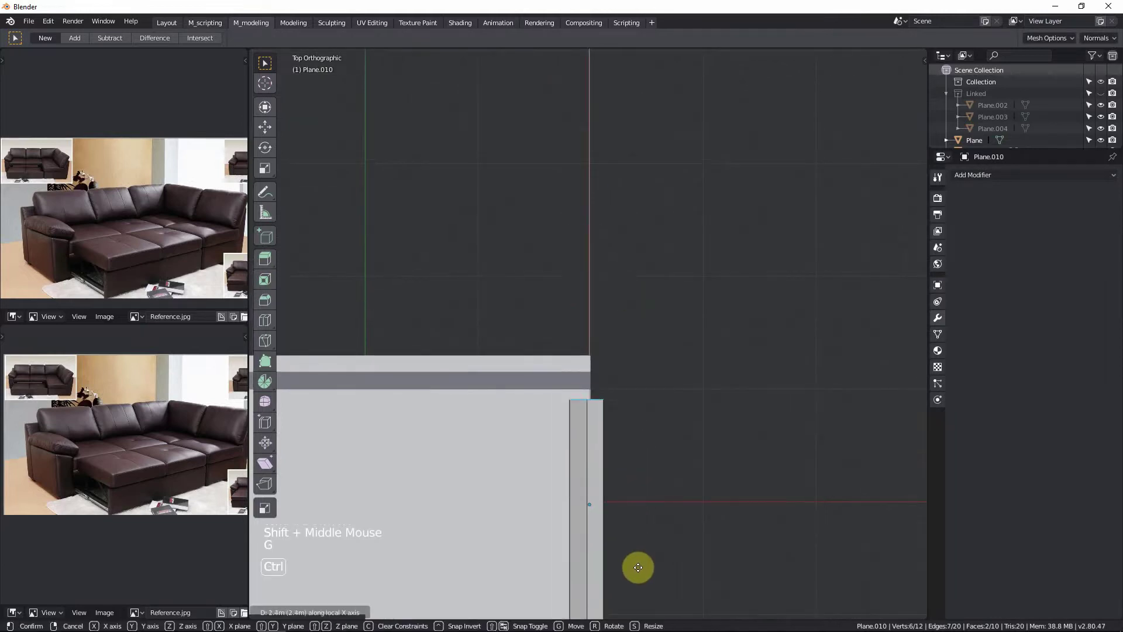
{"action": "left_click", "coordinate": [638, 561]}
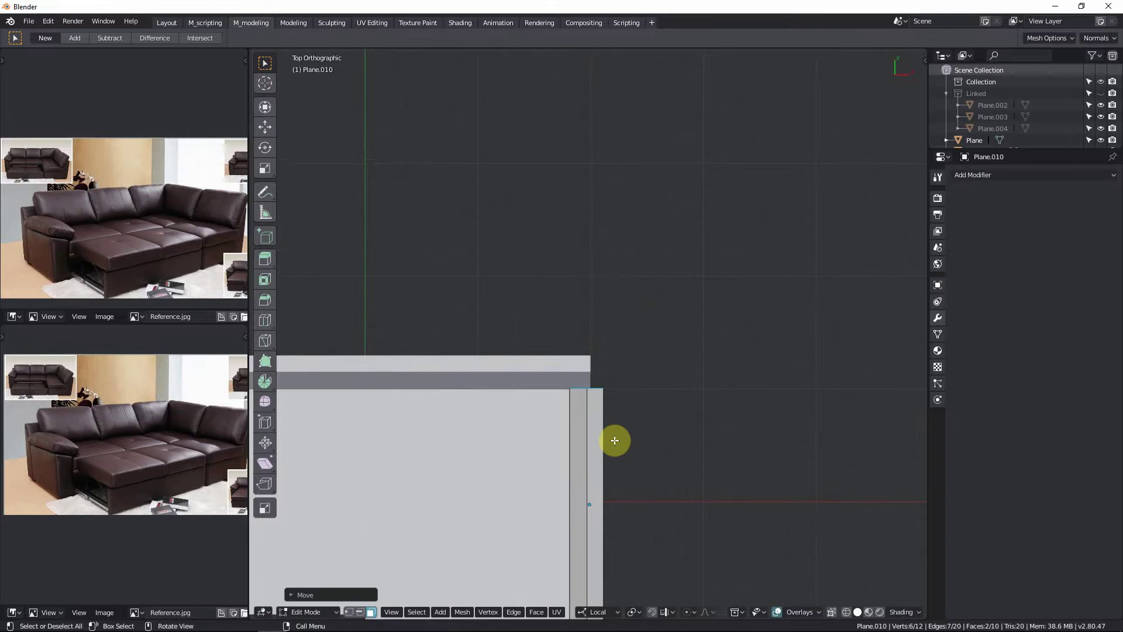
Step: Move the front end faces of the chaise-side backrest about 0.133 m back along local X, flush with the chaise's front edge
{"action": "scroll", "coordinate": [634, 504], "scroll_direction": "down", "scroll_amount": 3}
{"action": "middle_click_drag", "start_coordinate": [634, 504], "coordinate": [622, 357], "text": "shift"}
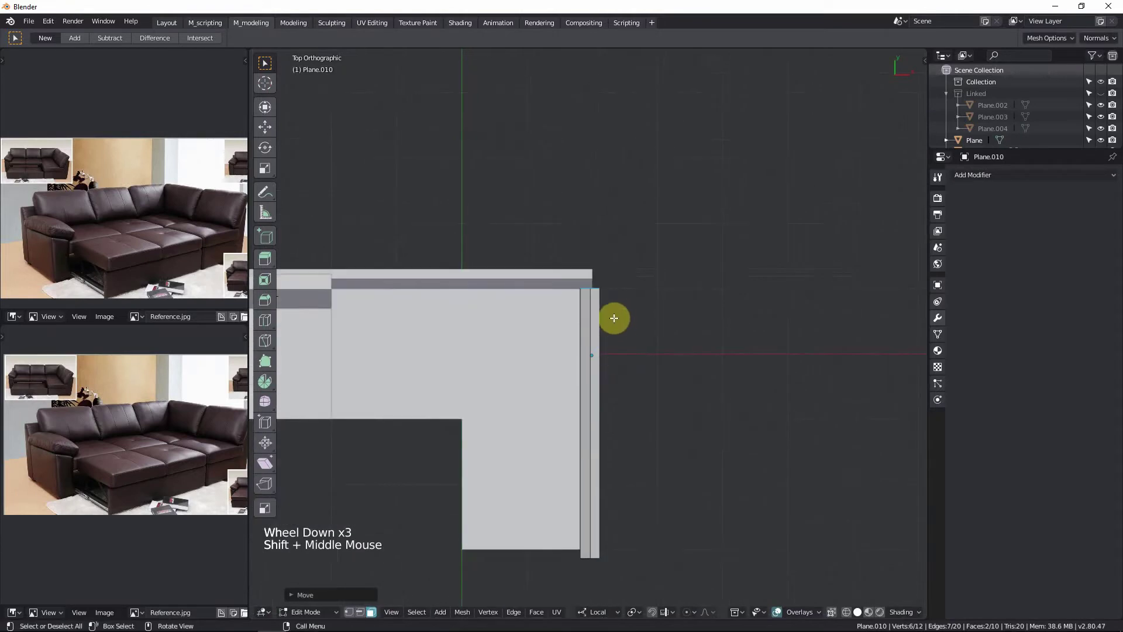
{"action": "scroll", "coordinate": [609, 486], "scroll_direction": "up", "scroll_amount": 2}
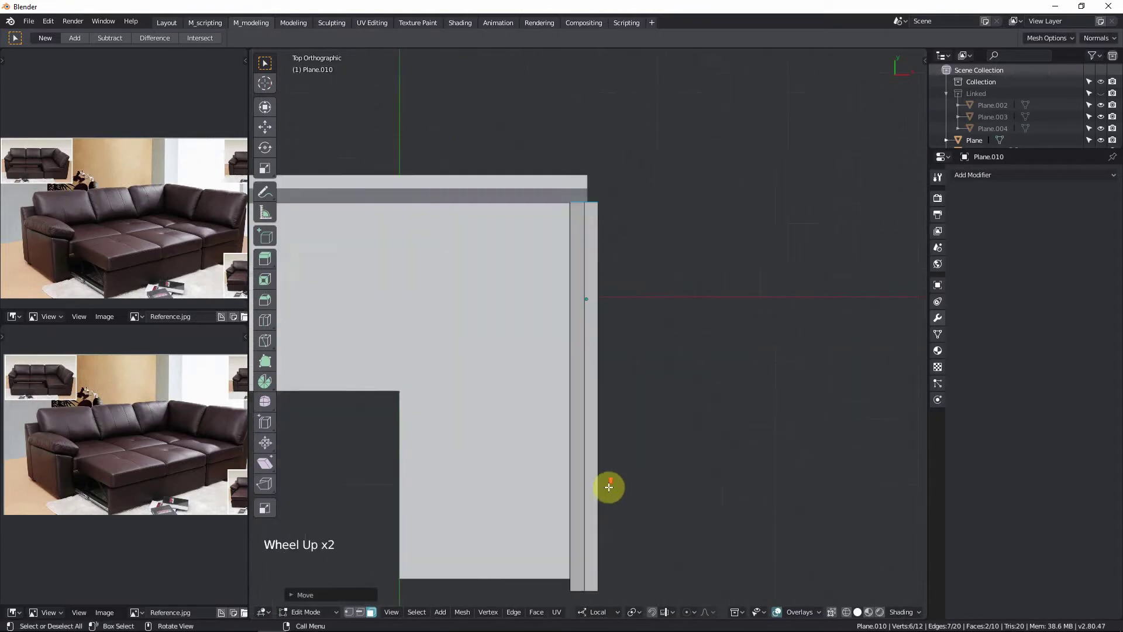
{"action": "middle_click_drag", "start_coordinate": [595, 481], "coordinate": [592, 419], "text": "shift"}
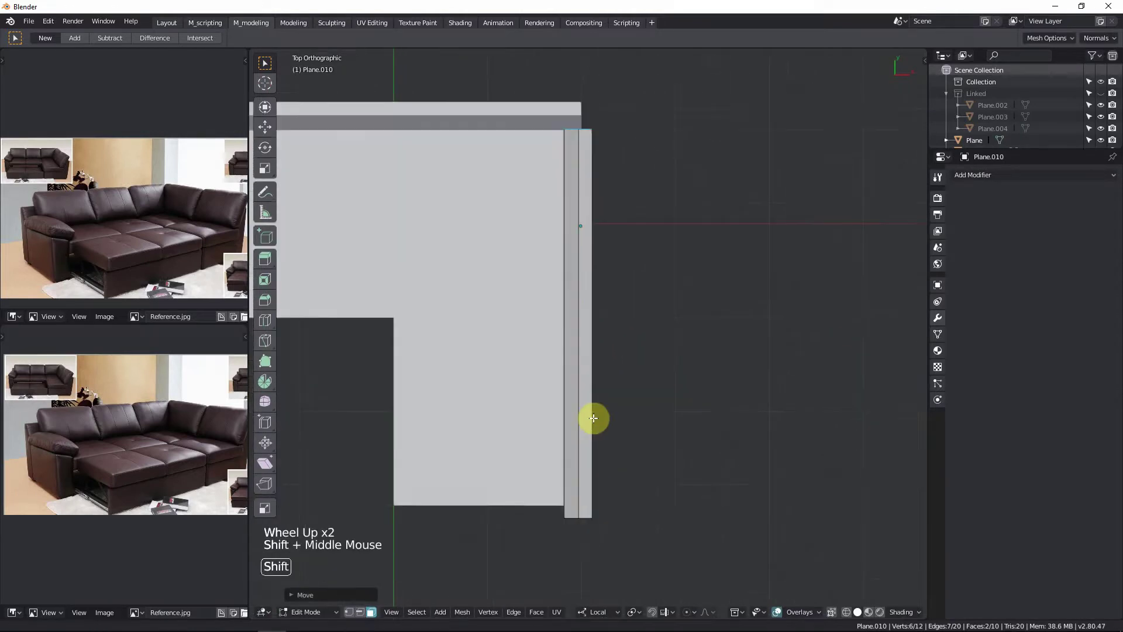
{"action": "key", "text": "shift+z"}
{"action": "left_click", "coordinate": [568, 530]}
{"action": "key", "text": "b"}
{"action": "left_click_drag", "start_coordinate": [534, 521], "coordinate": [591, 519]}
{"action": "key", "text": "shift+z"}
{"action": "scroll", "coordinate": [584, 521], "scroll_direction": "down", "scroll_amount": 1}
{"action": "scroll", "coordinate": [588, 513], "scroll_direction": "up", "scroll_amount": 8}
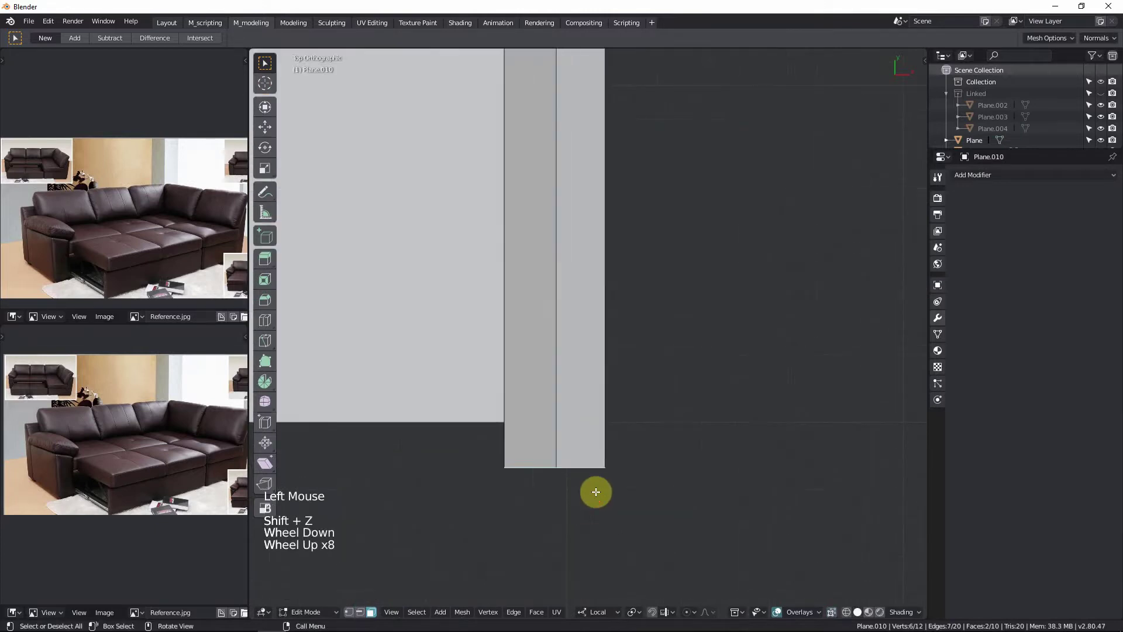
{"action": "key", "text": "g"}
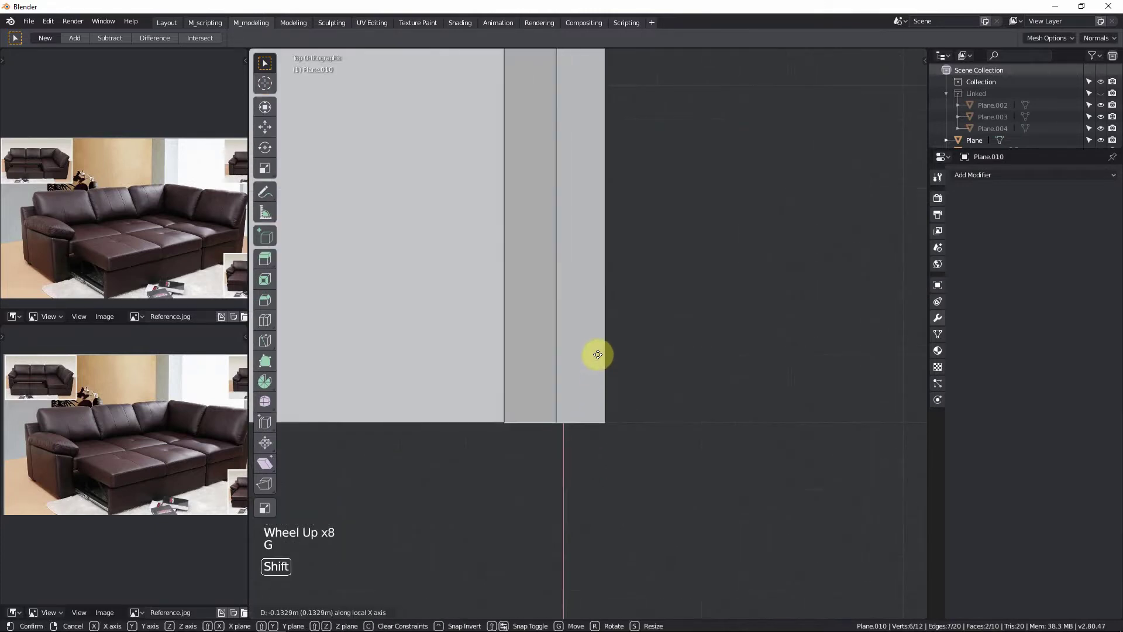
{"action": "left_click", "coordinate": [597, 354]}
{"action": "scroll", "coordinate": [584, 338], "scroll_direction": "down", "scroll_amount": 11}
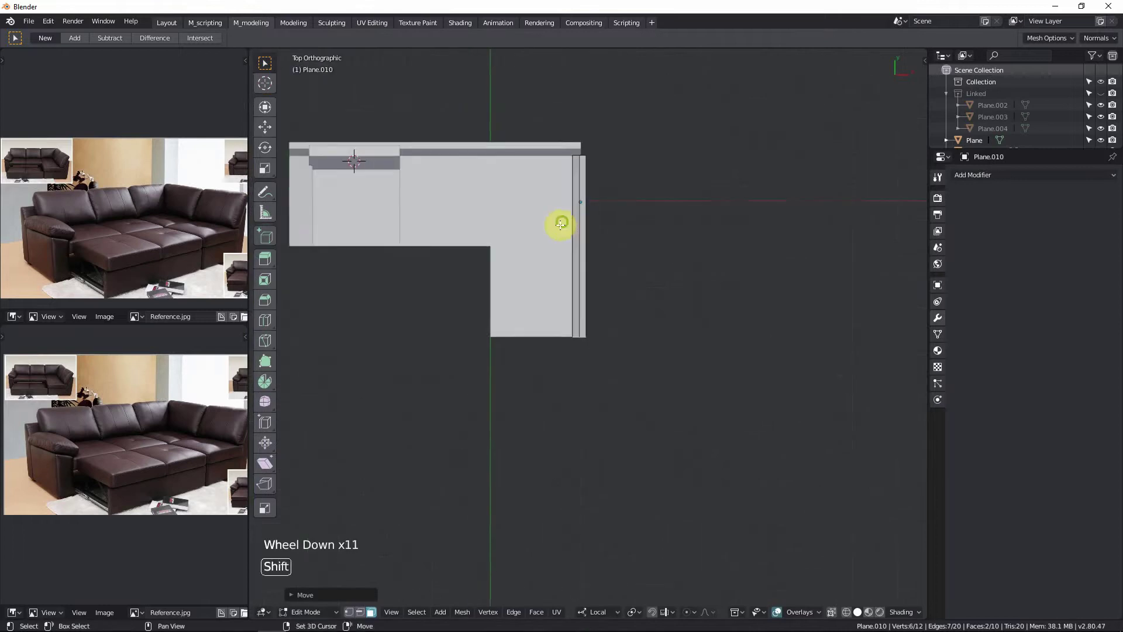
{"action": "middle_click_drag", "start_coordinate": [561, 223], "coordinate": [541, 356], "text": "shift"}
{"action": "scroll", "coordinate": [556, 276], "scroll_direction": "up", "scroll_amount": 1}
{"action": "key", "text": "Tab"}
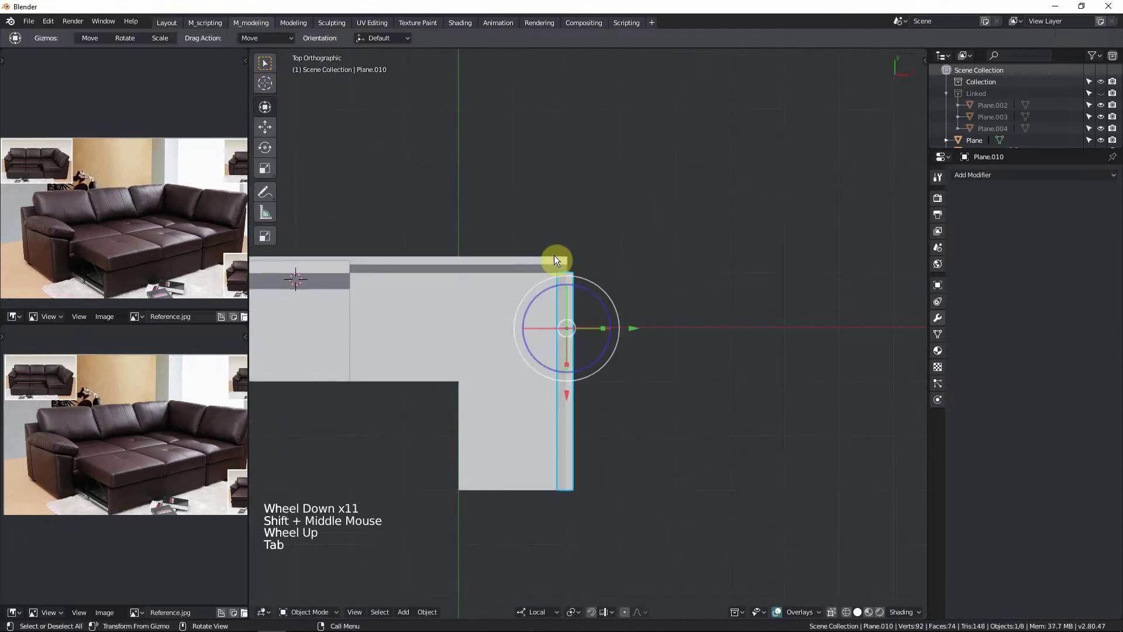
Step: Try moving the whole chaise-side backrest inward along its local Y axis until its outer side is flush with the rear backrest's end
{"action": "scroll", "coordinate": [583, 240], "scroll_direction": "up", "scroll_amount": 6}
{"action": "middle_click_drag", "start_coordinate": [521, 261], "coordinate": [621, 316], "text": "shift"}
{"action": "scroll", "coordinate": [626, 357], "scroll_direction": "up", "scroll_amount": 2}
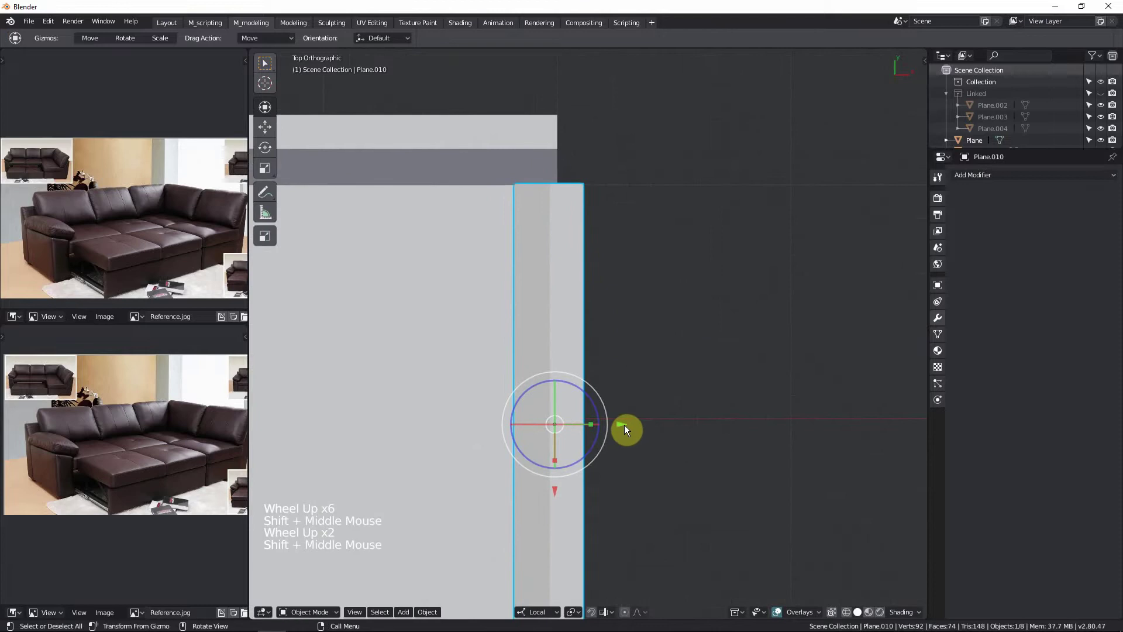
{"action": "left_click_drag", "start_coordinate": [622, 424], "coordinate": [608, 423]}
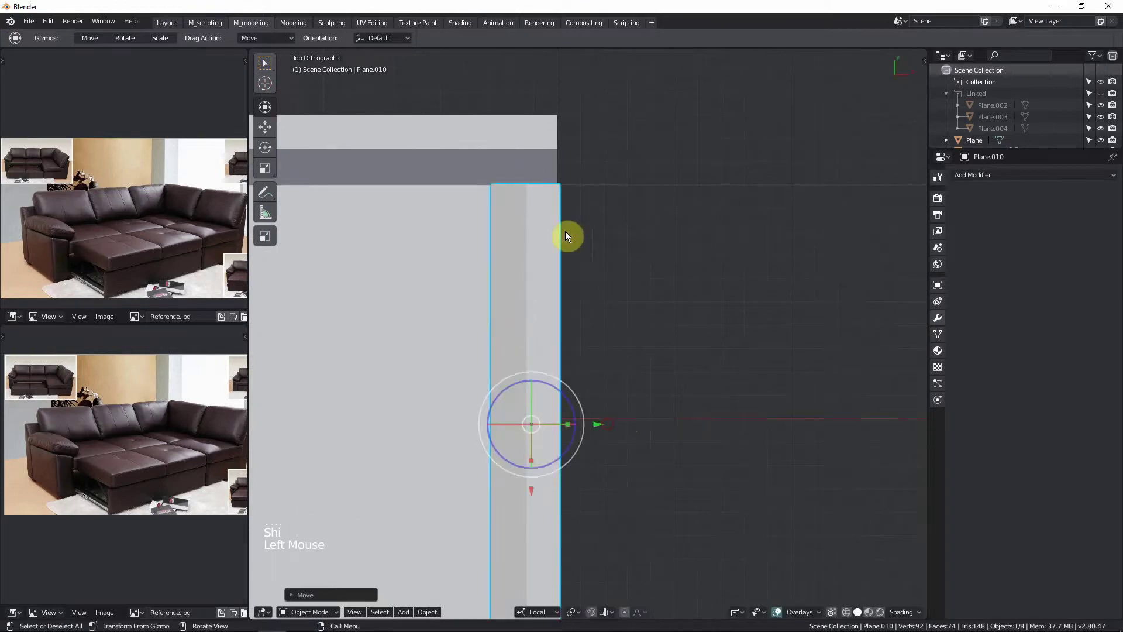
{"action": "scroll", "coordinate": [551, 145], "scroll_direction": "up", "scroll_amount": 8}
{"action": "middle_click_drag", "start_coordinate": [551, 145], "coordinate": [584, 371], "text": "shift"}
{"action": "scroll", "coordinate": [656, 335], "scroll_direction": "up", "scroll_amount": 4}
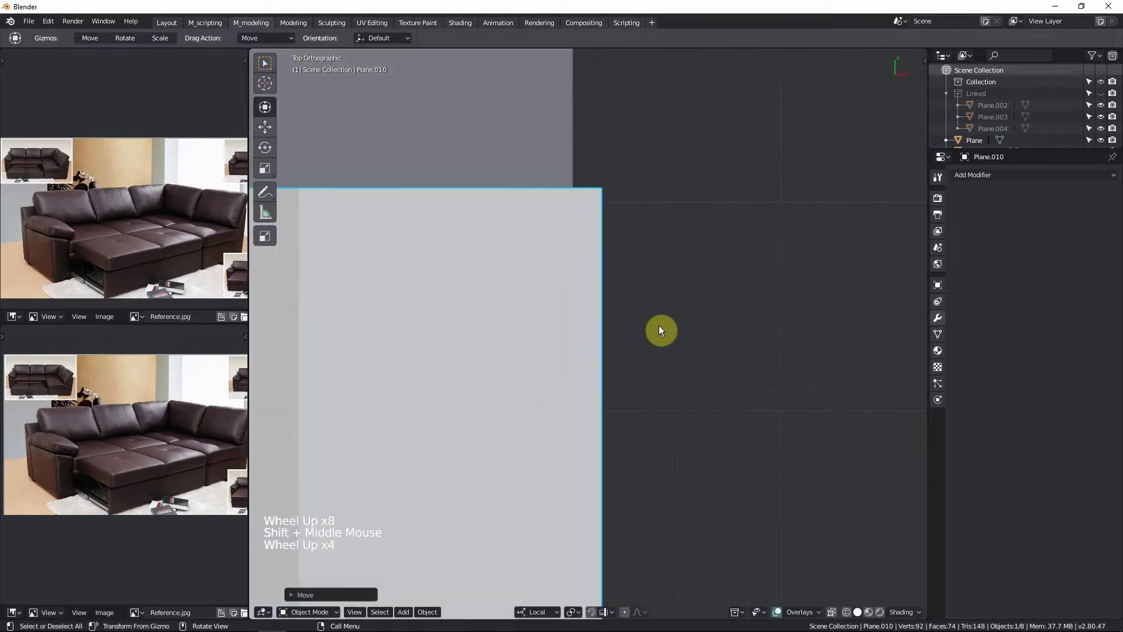
{"action": "key", "text": "g"}
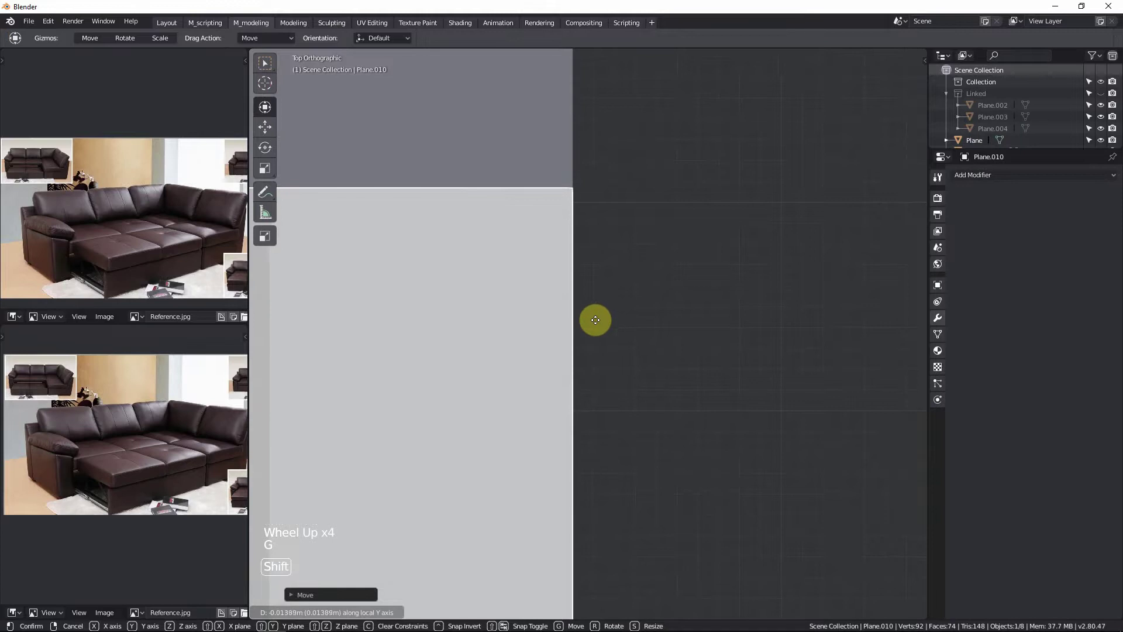
{"action": "scroll", "coordinate": [601, 323], "scroll_direction": "down", "scroll_amount": 12}
{"action": "left_click", "coordinate": [658, 385]}
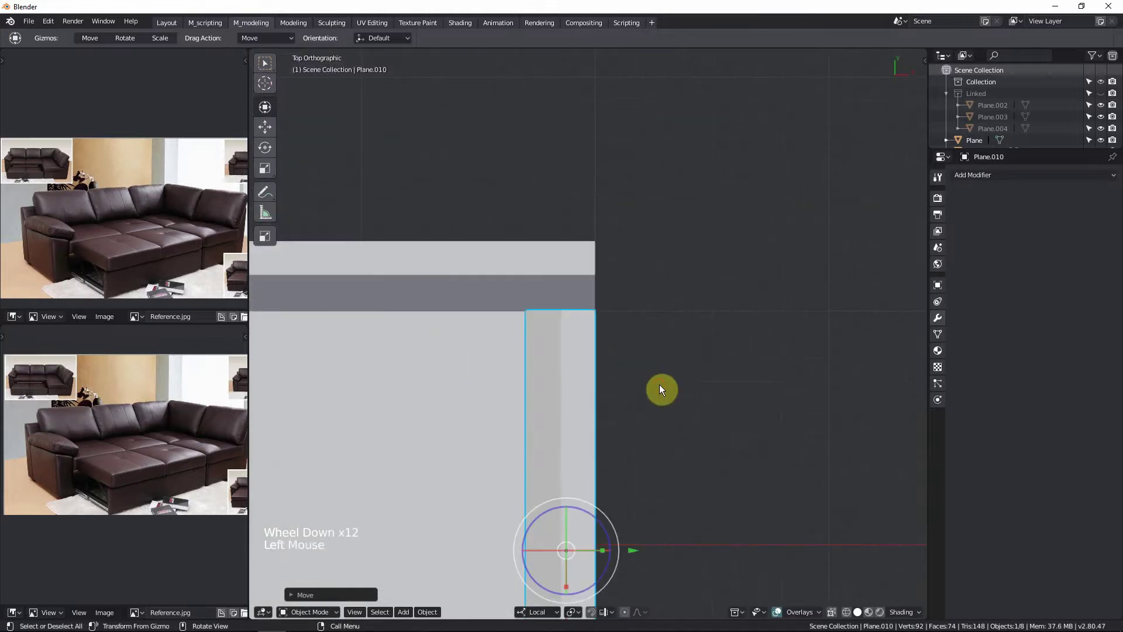
Step: Undo the inward moves of the chaise-side backrest back to its mesh editing state
{"action": "scroll", "coordinate": [659, 384], "scroll_direction": "down", "scroll_amount": 8}
{"action": "middle_click_drag", "start_coordinate": [634, 458], "coordinate": [570, 394], "text": "shift"}
{"action": "left_click", "coordinate": [604, 405]}
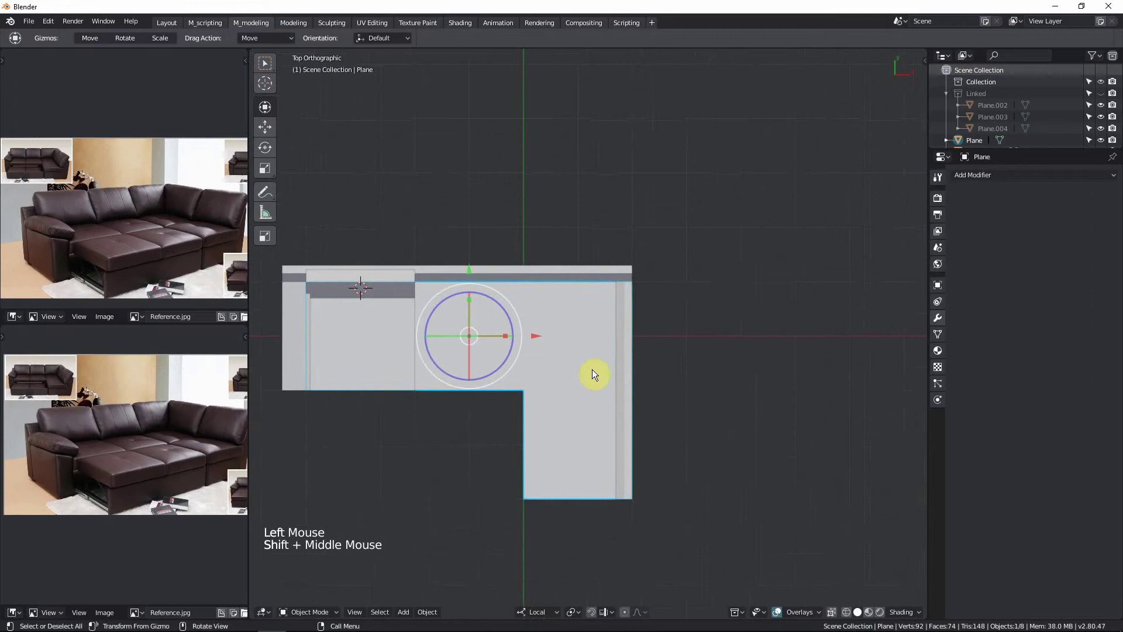
{"action": "middle_click_drag", "start_coordinate": [664, 384], "coordinate": [609, 381], "text": "shift"}
{"action": "scroll", "coordinate": [590, 358], "scroll_direction": "up", "scroll_amount": 2}
{"action": "left_click", "coordinate": [591, 358]}
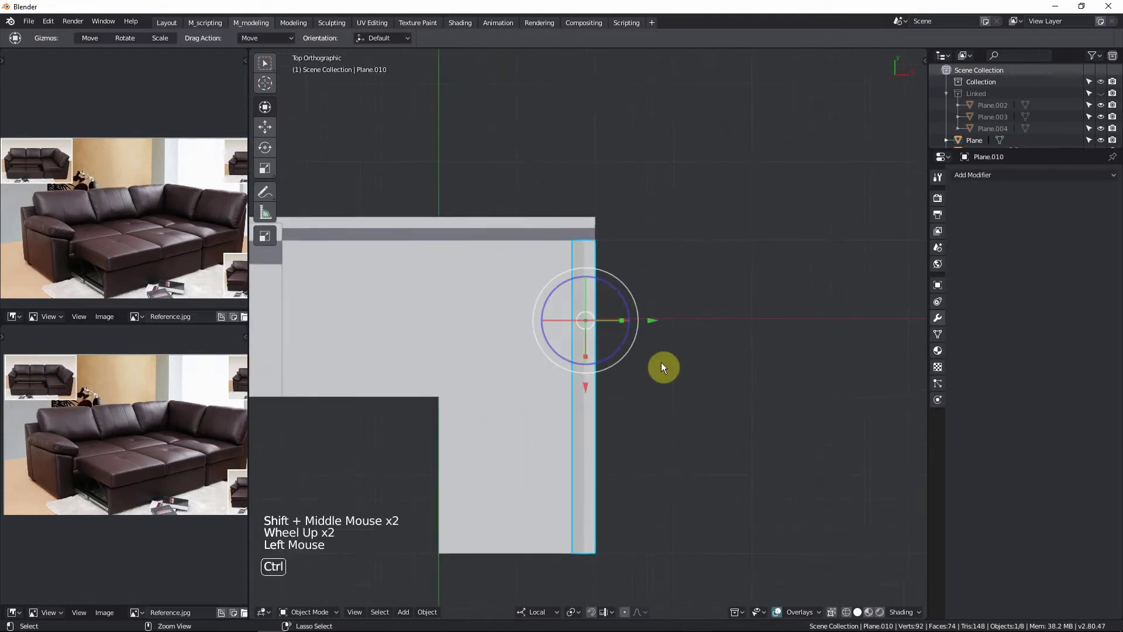
{"action": "key", "text": "ctrl+z"}
{"action": "key", "text": "ctrl+z"}
{"action": "key", "text": "ctrl+z"}
{"action": "key", "text": "ctrl+z"}
{"action": "key", "text": "ctrl+z"}
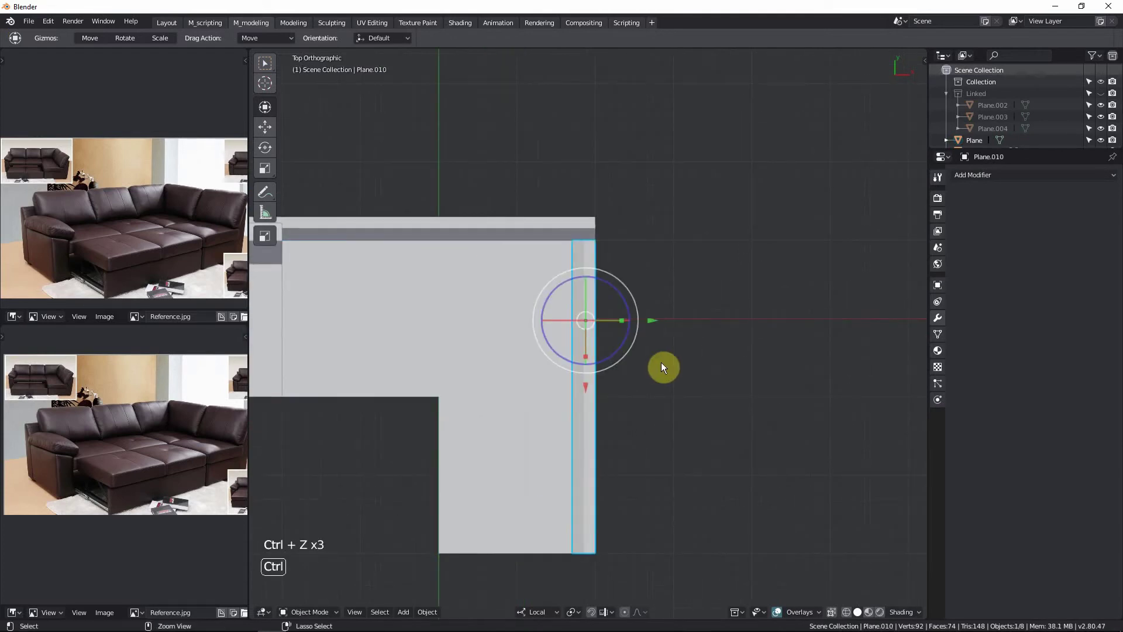
{"action": "key", "text": "ctrl+z"}
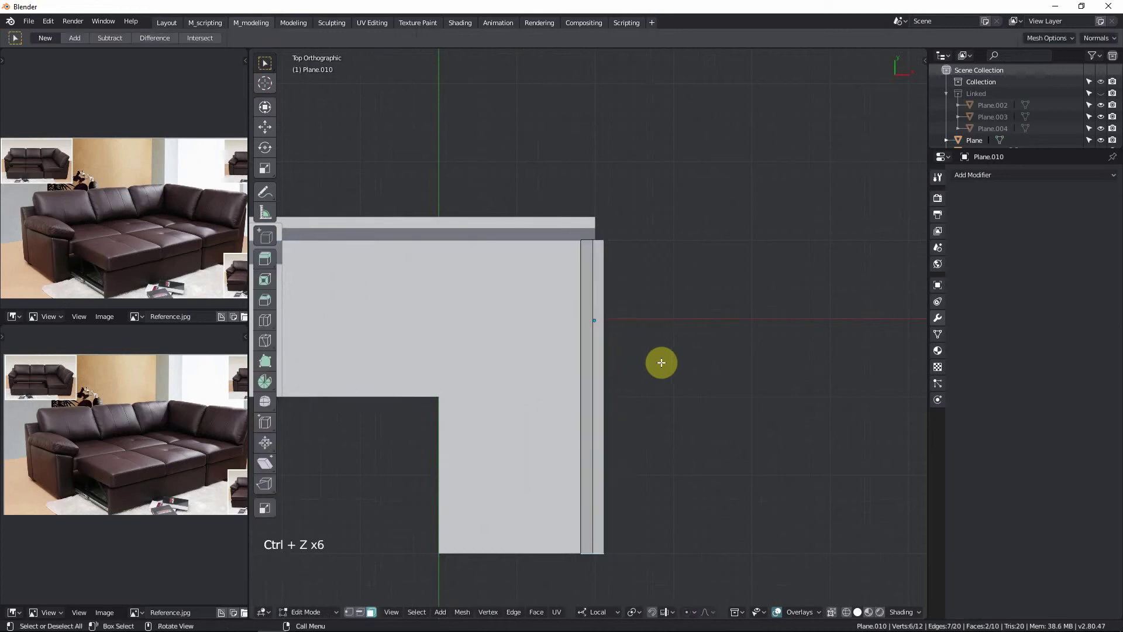
Step: Extend the rear end faces of the chaise-side backrest backward along local X to the rear backrest's back edge
{"action": "scroll", "coordinate": [586, 324], "scroll_direction": "up", "scroll_amount": 2}
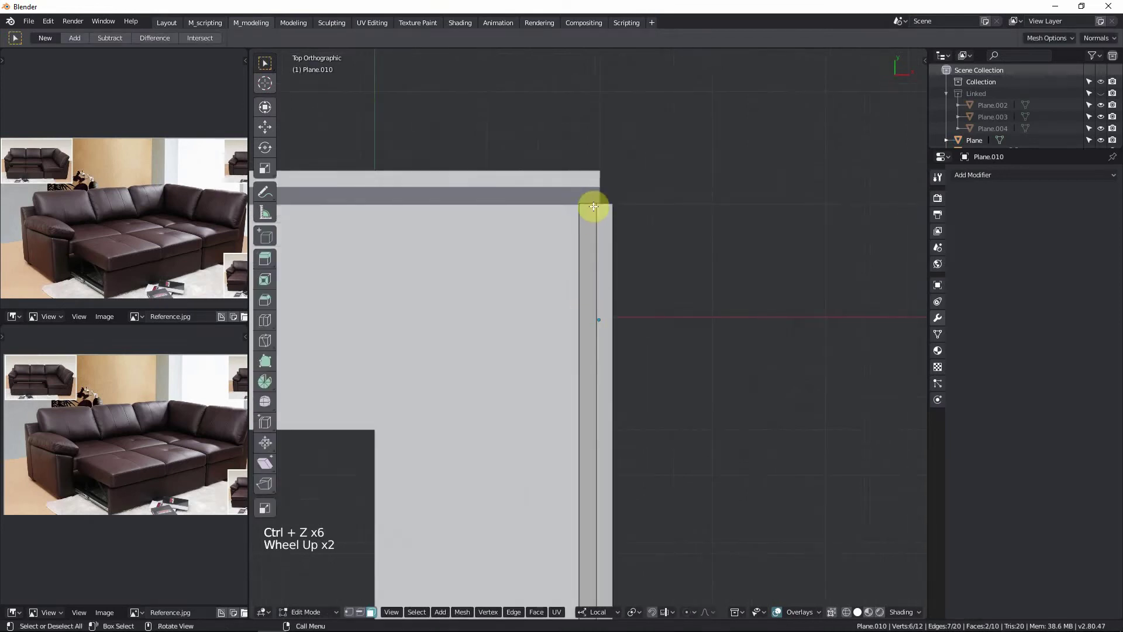
{"action": "left_click", "coordinate": [596, 203]}
{"action": "key", "text": "shift+z"}
{"action": "key", "text": "b"}
{"action": "left_click_drag", "start_coordinate": [551, 187], "coordinate": [634, 209]}
{"action": "middle_click_drag", "start_coordinate": [634, 209], "coordinate": [627, 356], "text": "shift"}
{"action": "key", "text": "shift+z"}
{"action": "scroll", "coordinate": [626, 357], "scroll_direction": "up", "scroll_amount": 1}
{"action": "scroll", "coordinate": [625, 357], "scroll_direction": "down", "scroll_amount": 1}
{"action": "scroll", "coordinate": [625, 357], "scroll_direction": "up", "scroll_amount": 2}
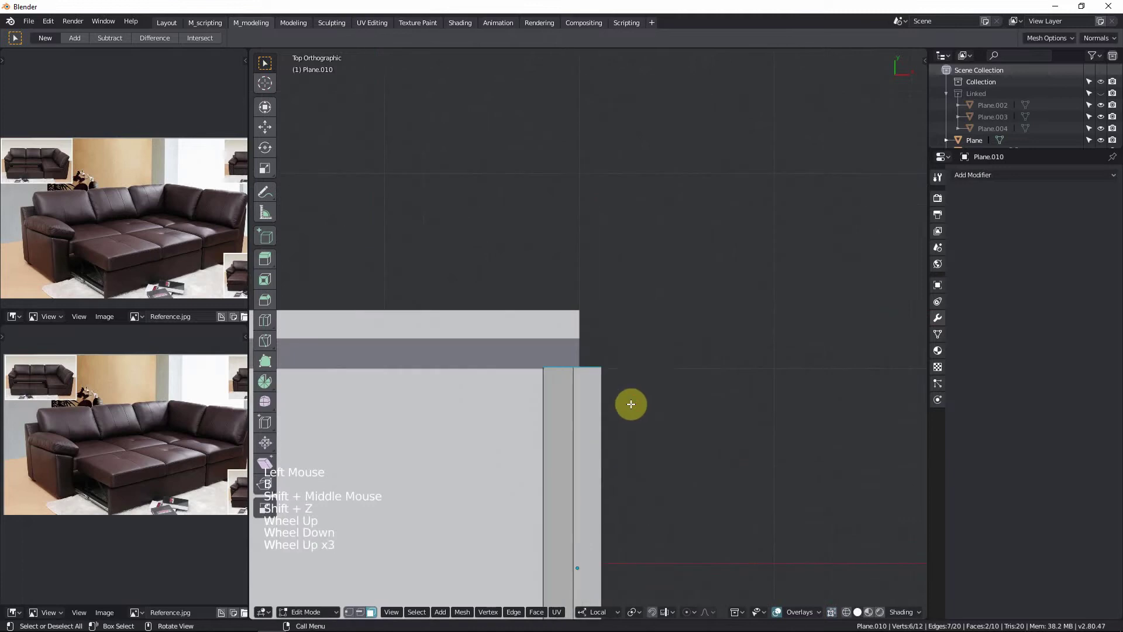
{"action": "scroll", "coordinate": [629, 374], "scroll_direction": "up", "scroll_amount": 1}
{"action": "key", "text": "g"}
{"action": "left_click", "coordinate": [631, 348]}
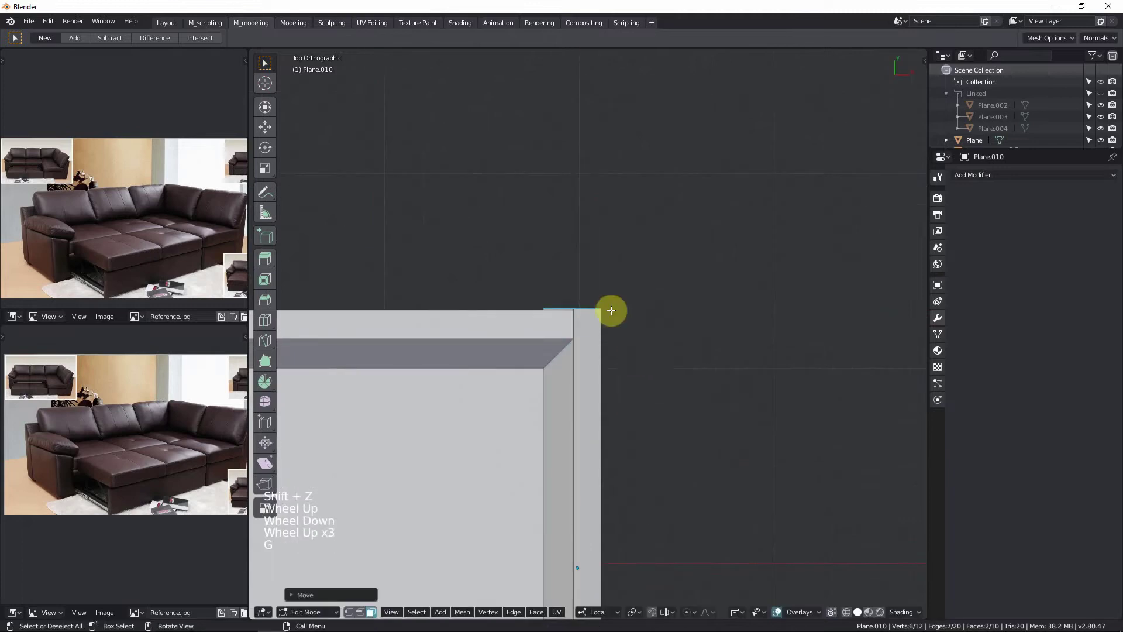
Step: Nudge those rear end faces about 0.005 m forward along local X, exactly flush with the back edge, and finish the mesh edit
{"action": "scroll", "coordinate": [602, 319], "scroll_direction": "up", "scroll_amount": 8}
{"action": "key", "text": "g"}
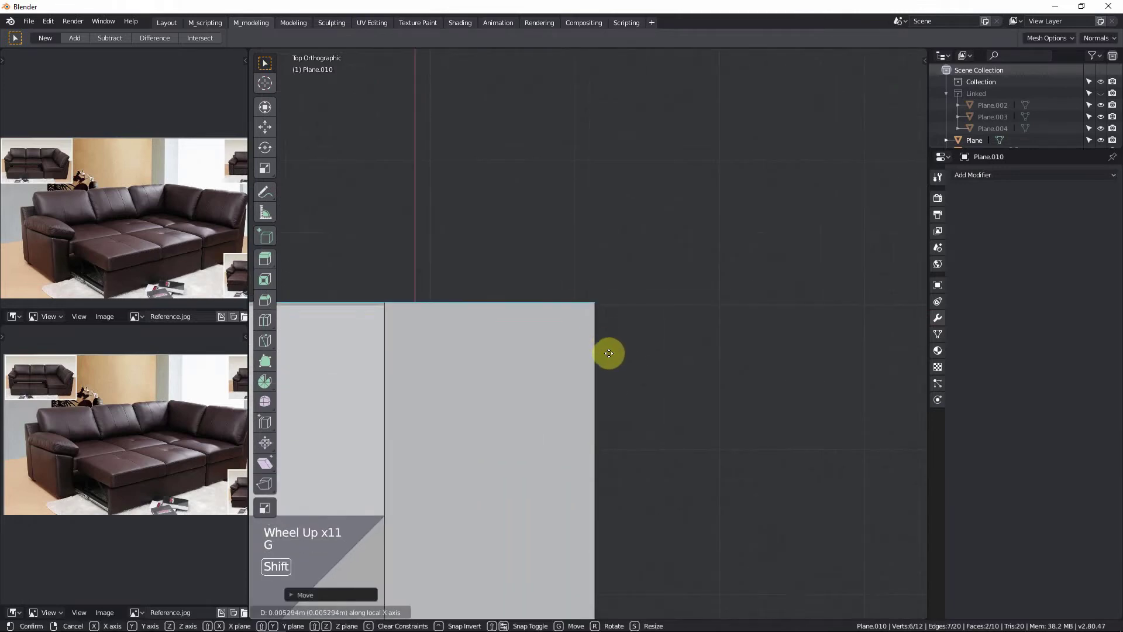
{"action": "left_click", "coordinate": [606, 383]}
{"action": "scroll", "coordinate": [602, 386], "scroll_direction": "down", "scroll_amount": 9}
{"action": "scroll", "coordinate": [608, 389], "scroll_direction": "down", "scroll_amount": 6}
{"action": "key", "text": "Tab"}
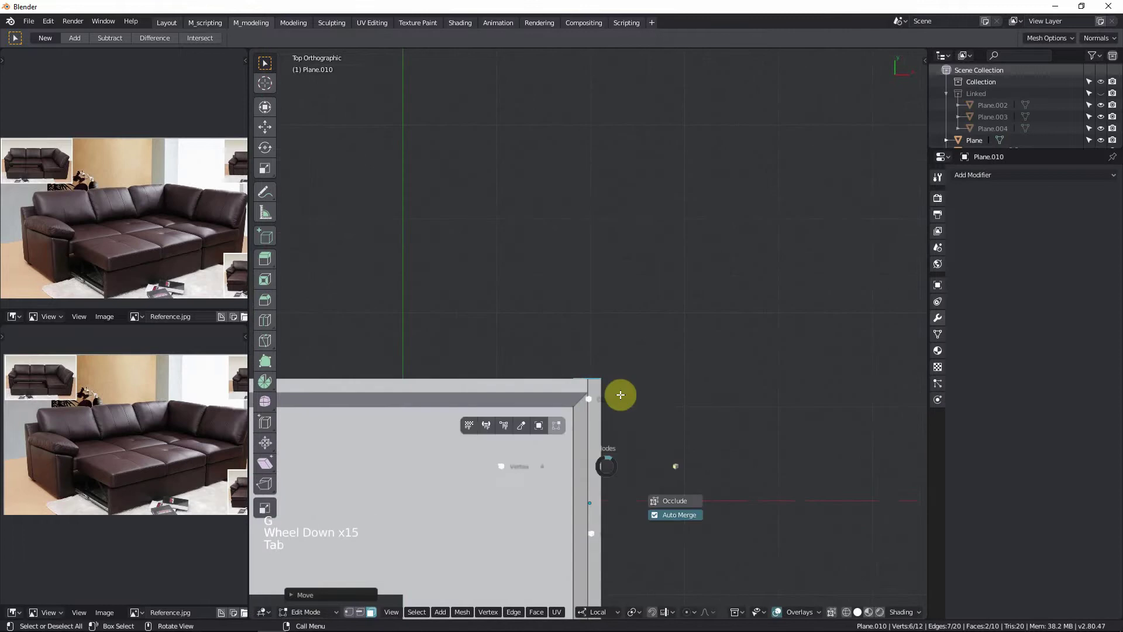
Step: Move the whole chaise-side backrest outward along its local Y axis so that it sits just beyond the rear backrest's end
{"action": "middle_click_drag", "start_coordinate": [672, 464], "coordinate": [665, 384], "text": "shift"}
{"action": "scroll", "coordinate": [669, 427], "scroll_direction": "up", "scroll_amount": 2}
{"action": "key", "text": "g"}
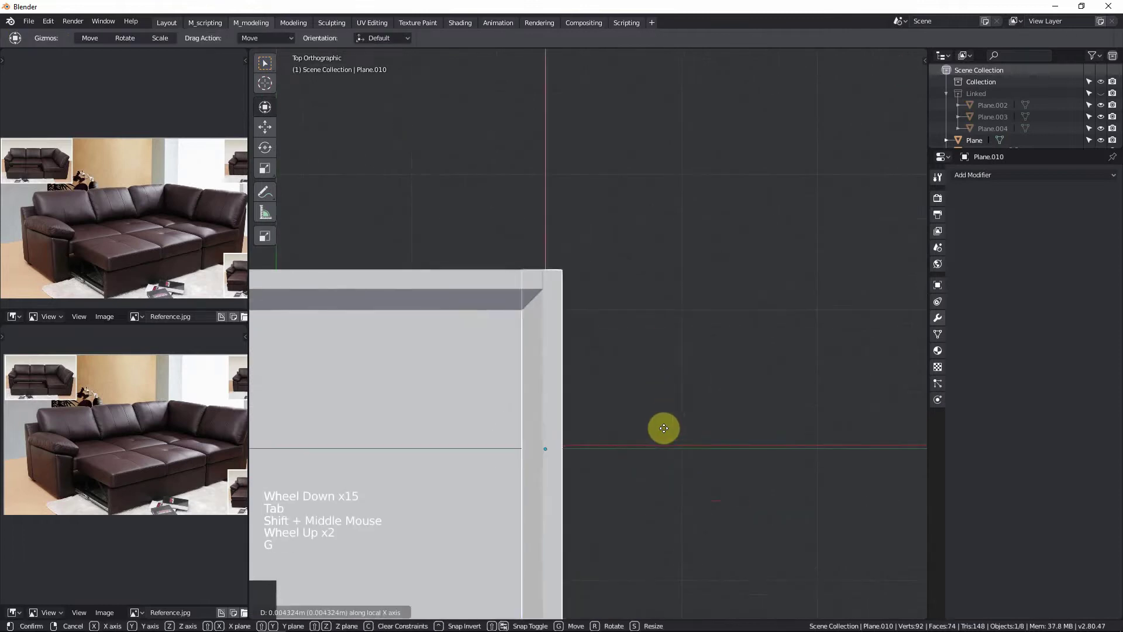
{"action": "left_click", "coordinate": [686, 428]}
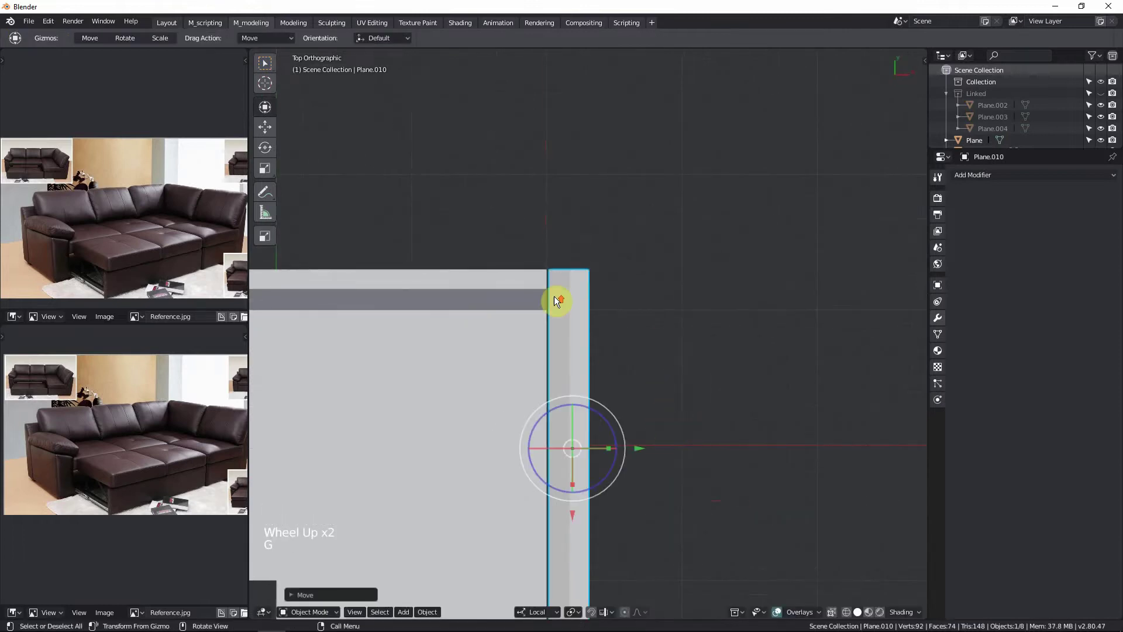
Step: Nudge the chaise-side backrest about 0.013 m inward along local Y against the rear backrest's end, then deselect it and check the corner
{"action": "scroll", "coordinate": [554, 296], "scroll_direction": "up", "scroll_amount": 9}
{"action": "key", "text": "g"}
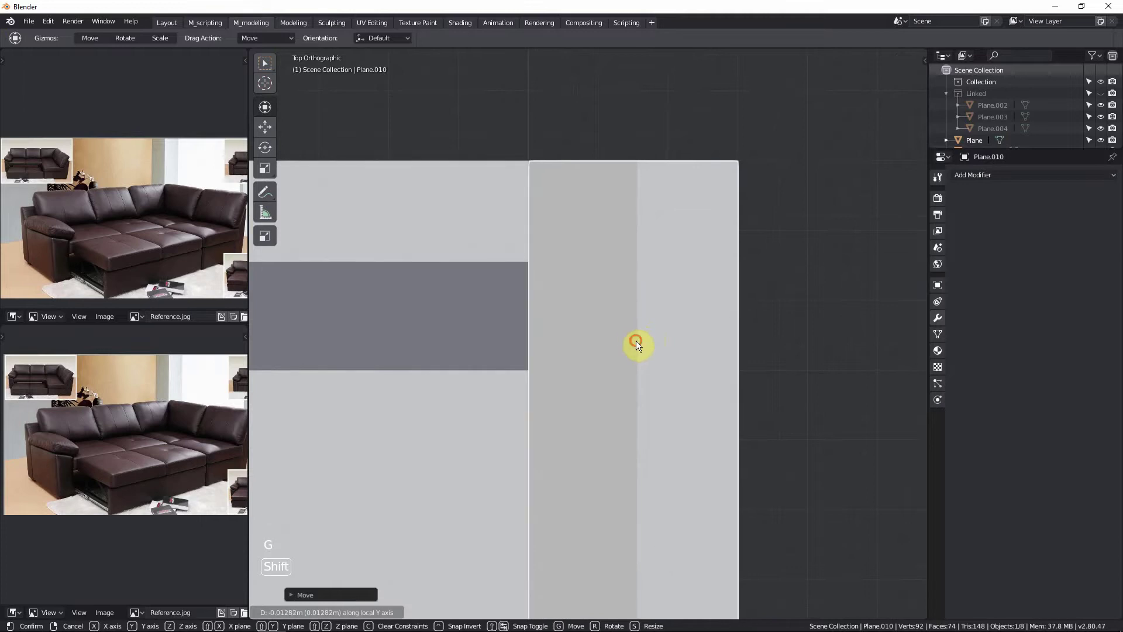
{"action": "scroll", "coordinate": [630, 335], "scroll_direction": "down", "scroll_amount": 3}
{"action": "scroll", "coordinate": [631, 335], "scroll_direction": "up", "scroll_amount": 1}
{"action": "scroll", "coordinate": [631, 335], "scroll_direction": "down", "scroll_amount": 7}
{"action": "scroll", "coordinate": [661, 345], "scroll_direction": "up", "scroll_amount": 1}
{"action": "triple_click", "coordinate": [696, 359]}
{"action": "scroll", "coordinate": [614, 395], "scroll_direction": "down", "scroll_amount": 7}
{"action": "middle_click_drag", "start_coordinate": [614, 394], "coordinate": [642, 318]}
{"action": "scroll", "coordinate": [628, 248], "scroll_direction": "up", "scroll_amount": 5}
{"action": "middle_click_drag", "start_coordinate": [628, 248], "coordinate": [596, 261]}
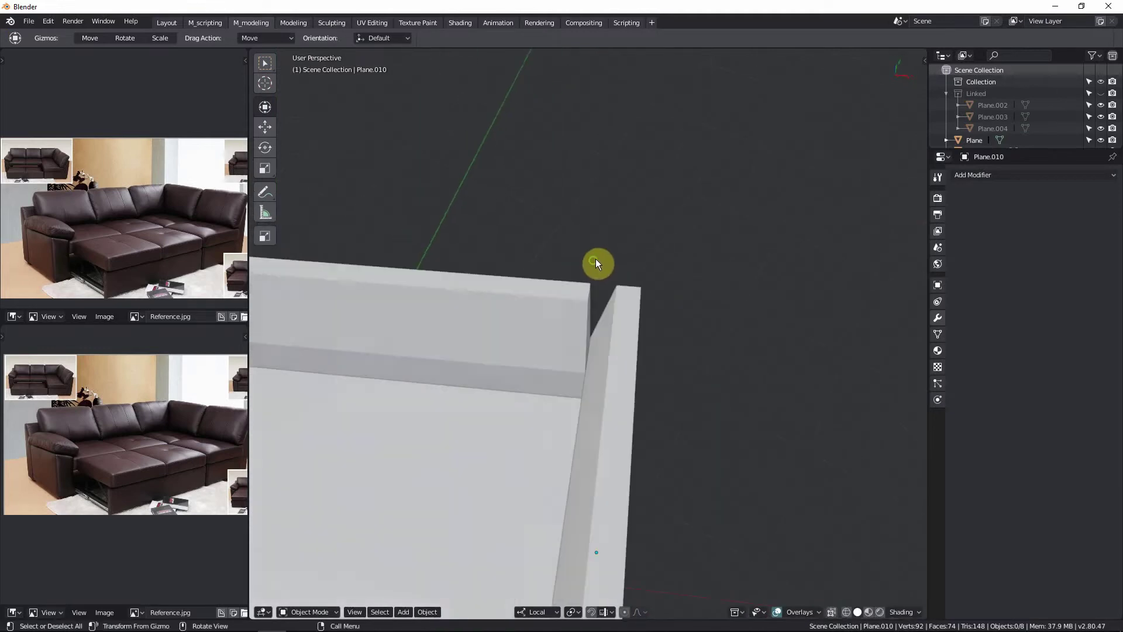
Step: Duplicate both parts of the sofa-end armrest, its side panel and sloped pad, and place the copy in the open area before the sofa
{"action": "scroll", "coordinate": [541, 378], "scroll_direction": "down", "scroll_amount": 5}
{"action": "middle_click_drag", "start_coordinate": [541, 379], "coordinate": [598, 350]}
{"action": "scroll", "coordinate": [598, 350], "scroll_direction": "down", "scroll_amount": 4}
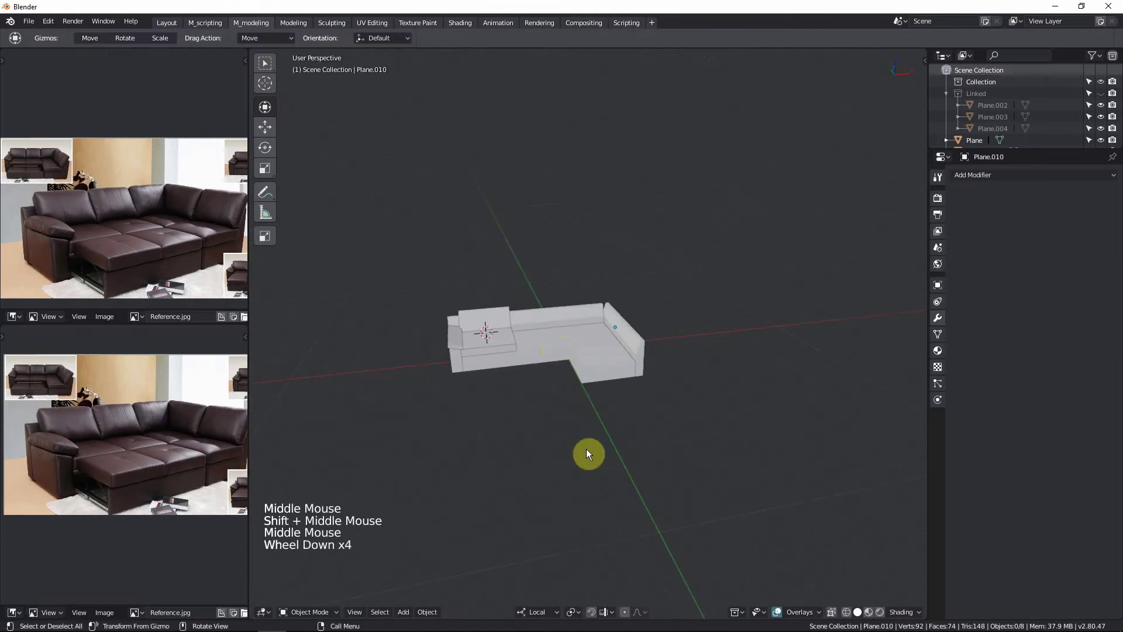
{"action": "scroll", "coordinate": [446, 354], "scroll_direction": "up", "scroll_amount": 2}
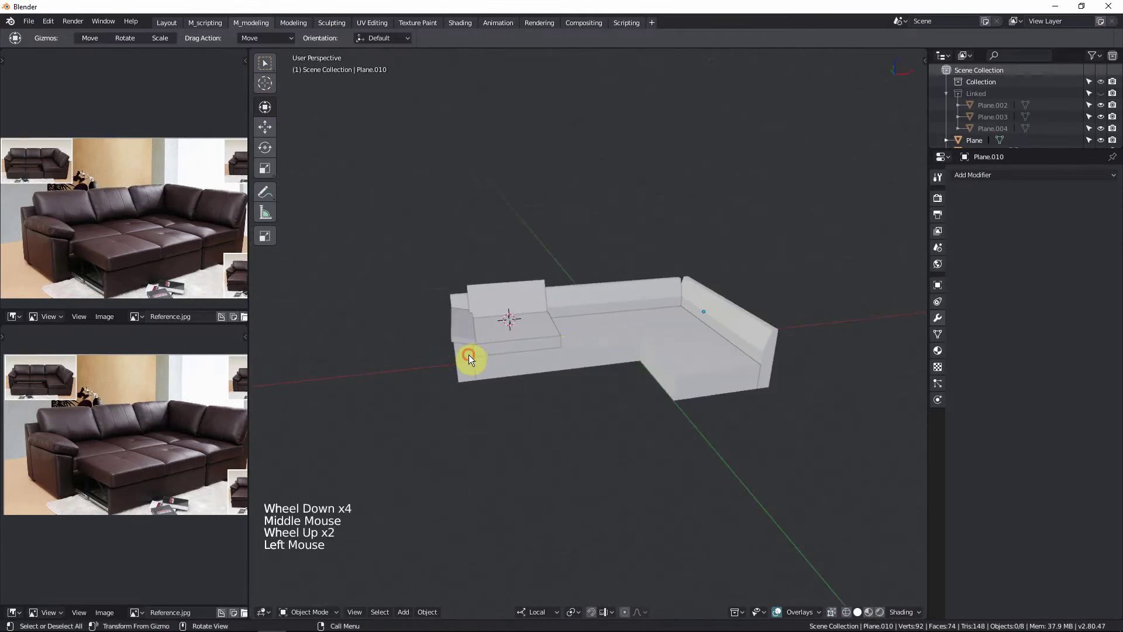
{"action": "scroll", "coordinate": [462, 371], "scroll_direction": "up", "scroll_amount": 4}
{"action": "middle_click_drag", "start_coordinate": [454, 386], "coordinate": [608, 357]}
{"action": "scroll", "coordinate": [582, 369], "scroll_direction": "down", "scroll_amount": 4}
{"action": "left_click", "coordinate": [532, 339], "text": "shift"}
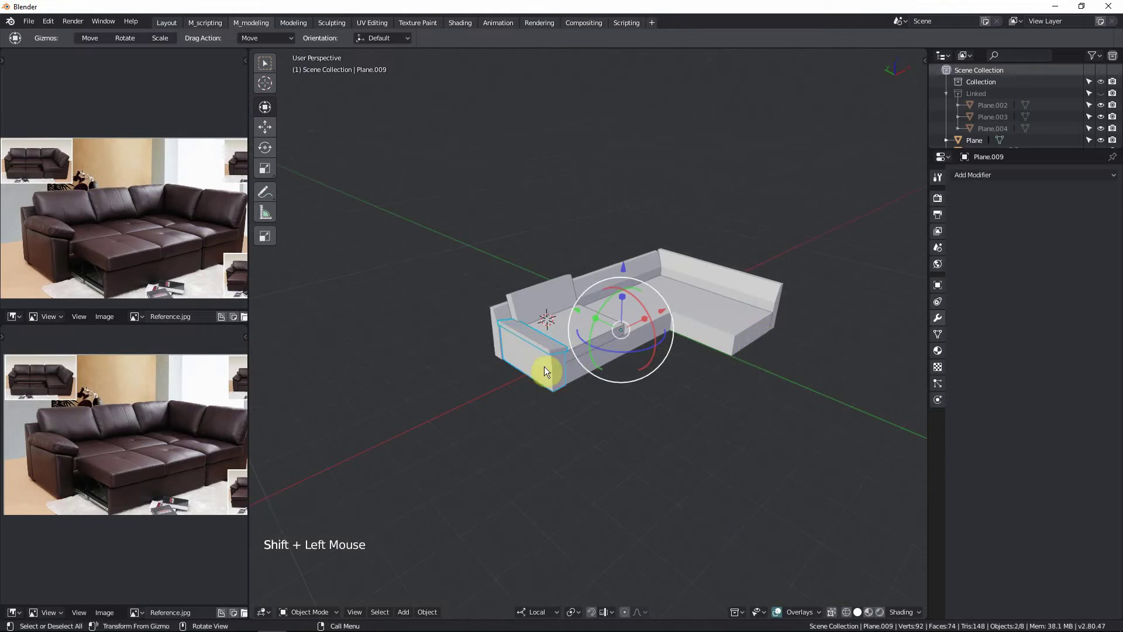
{"action": "key", "text": "KP_7"}
{"action": "scroll", "coordinate": [537, 359], "scroll_direction": "up", "scroll_amount": 2}
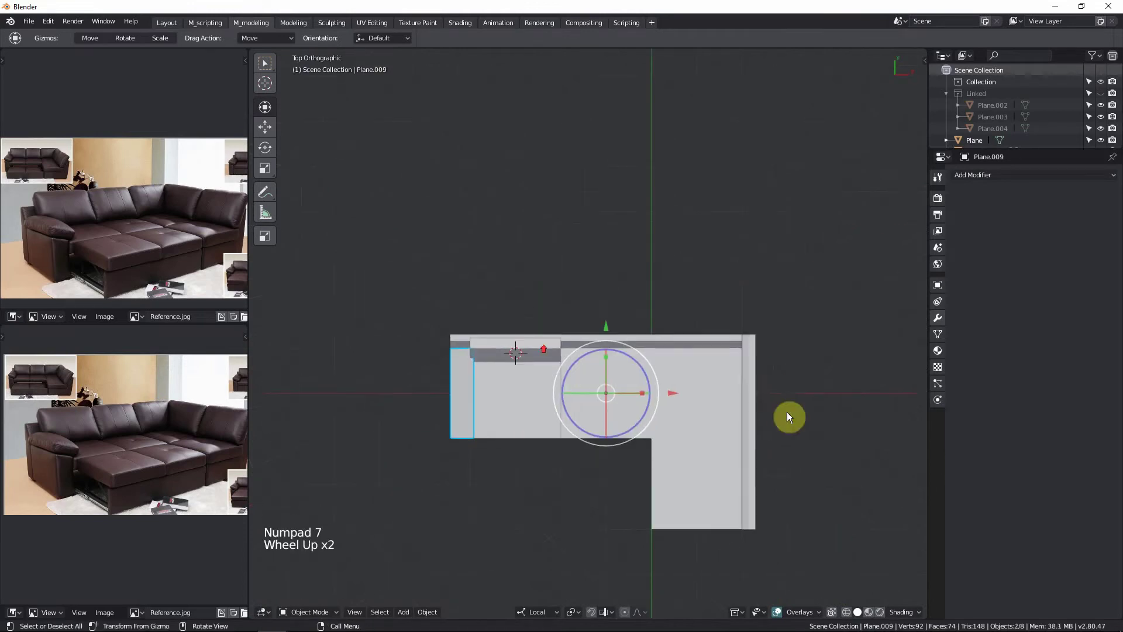
{"action": "middle_click_drag", "start_coordinate": [746, 358], "coordinate": [686, 318], "text": "shift"}
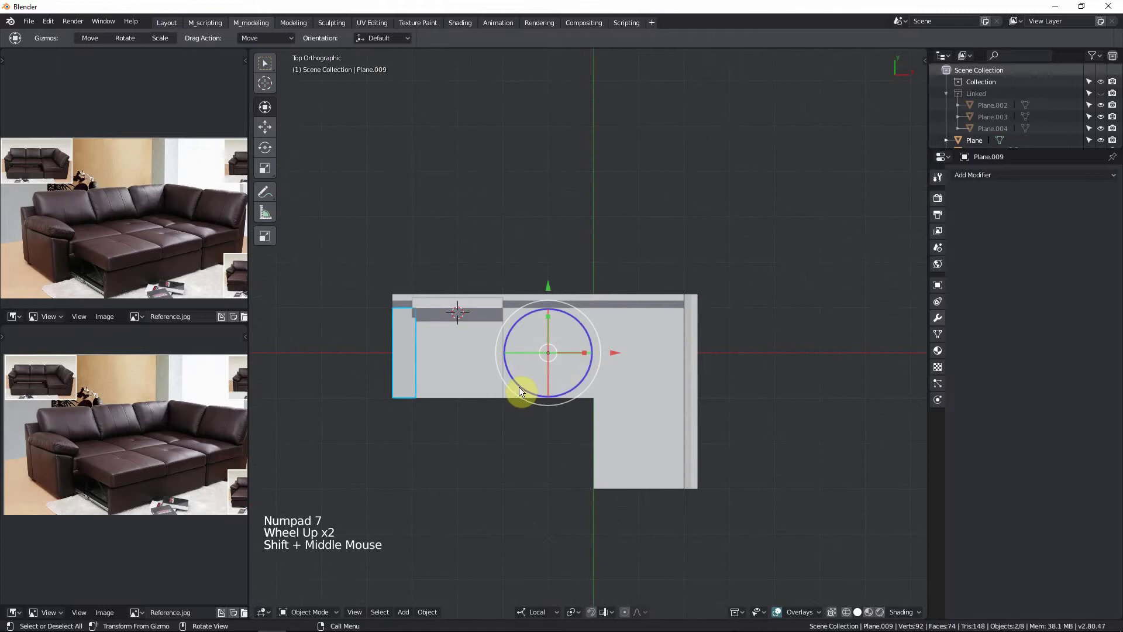
{"action": "key", "text": "shift+d"}
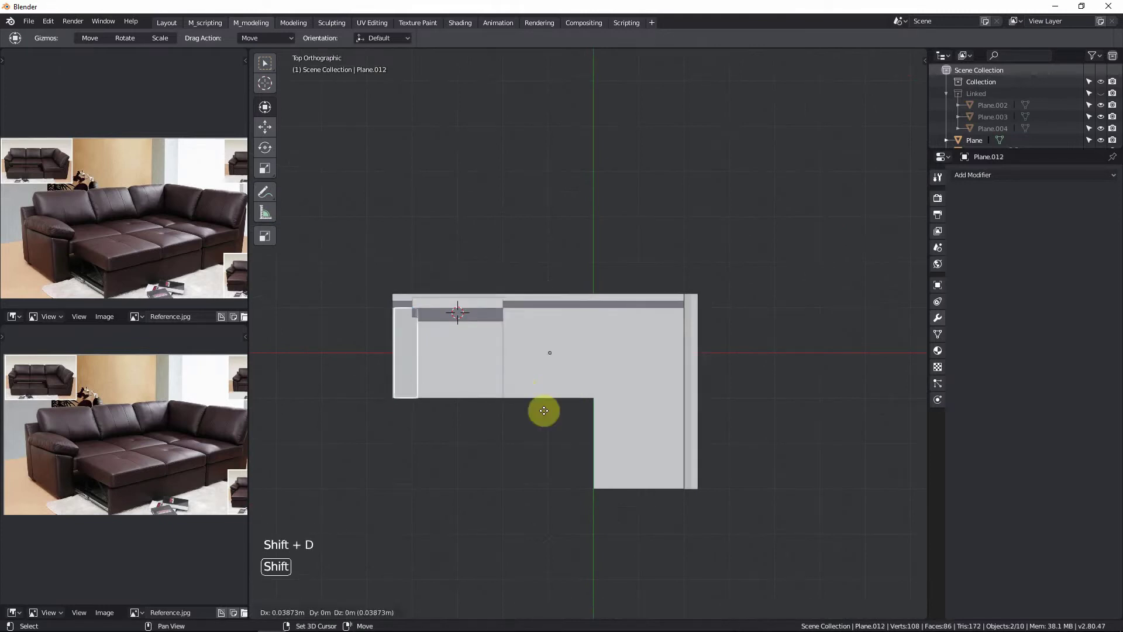
{"action": "left_click", "coordinate": [629, 489]}
{"action": "scroll", "coordinate": [677, 448], "scroll_direction": "down", "scroll_amount": 3}
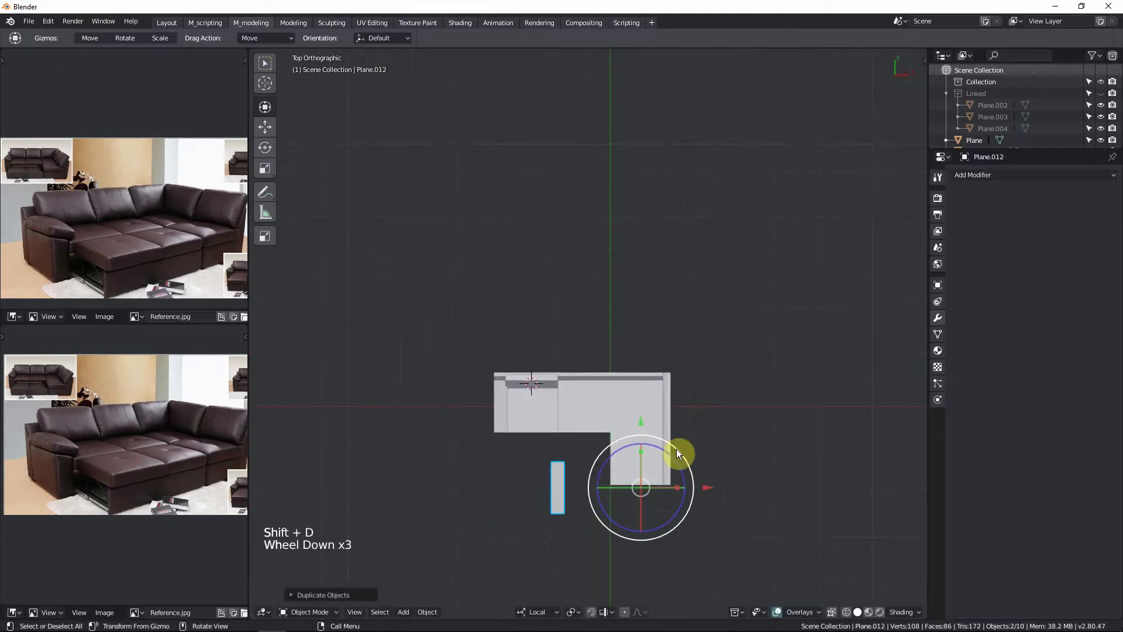
Step: Rotate the armrest copy by -90 degrees in the top view so that it runs across the chaise's width
{"action": "key", "text": "r"}
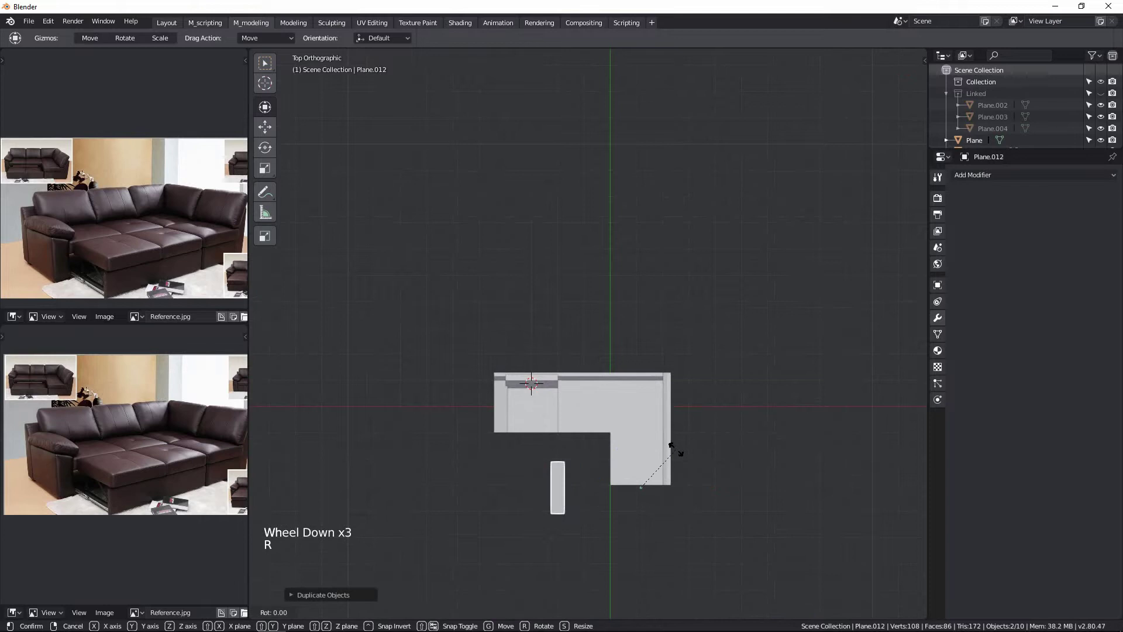
{"action": "key", "text": "Return"}
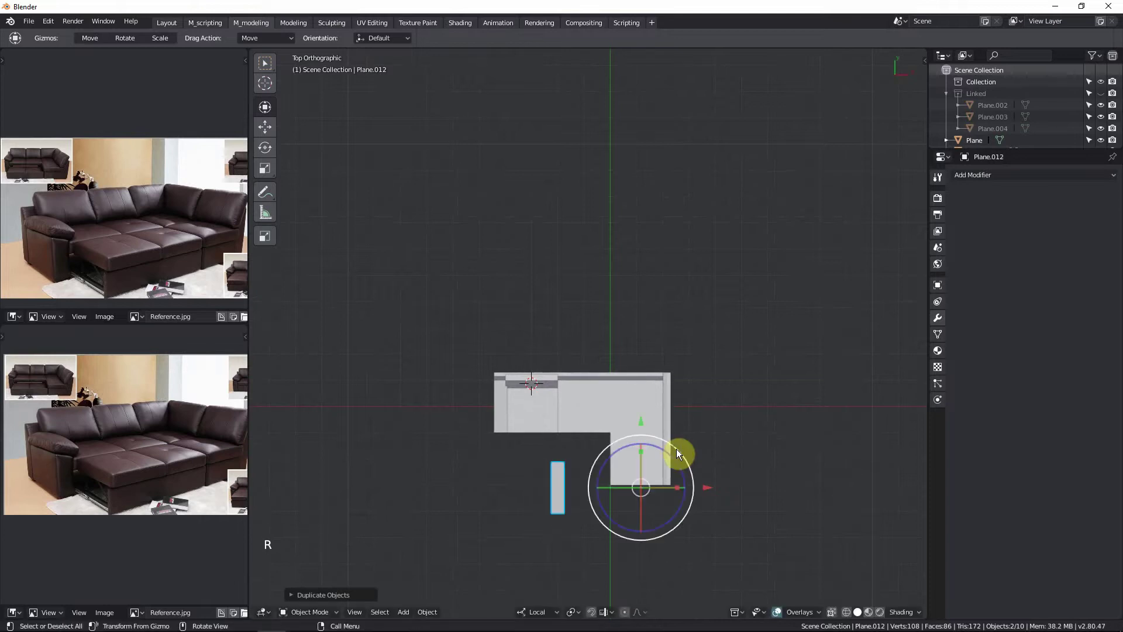
{"action": "type", "text": "r-90"}
{"action": "key", "text": "Return"}
{"action": "scroll", "coordinate": [677, 449], "scroll_direction": "up", "scroll_amount": 5}
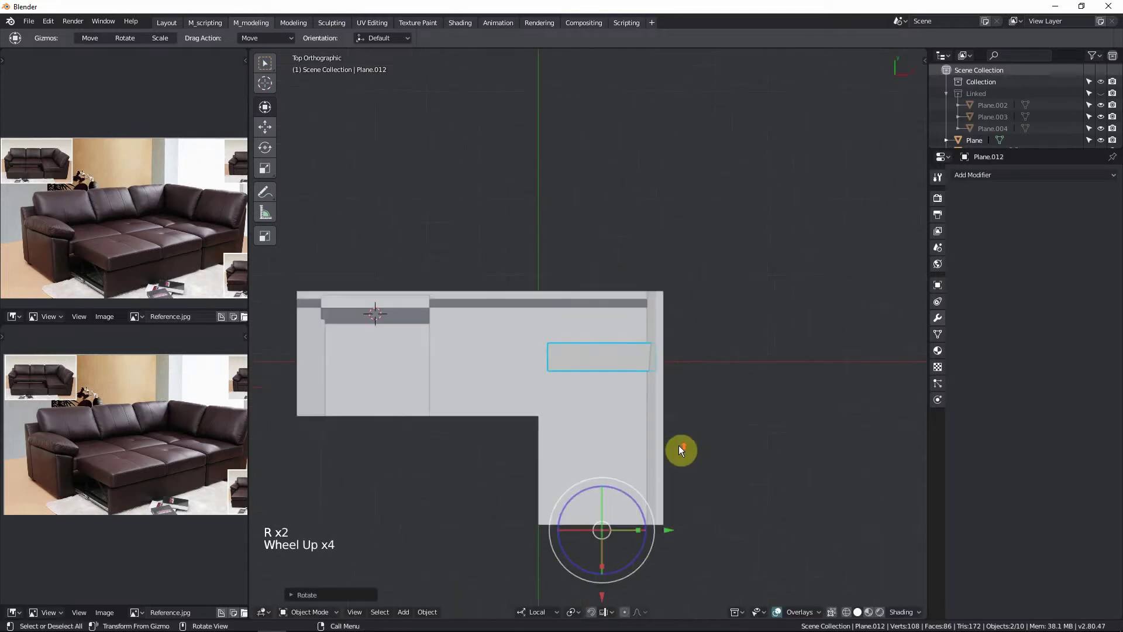
Step: Shift the armrest copy about 0.168 m along its local Y axis to line it up with the chaise seat's width
{"action": "middle_click_drag", "start_coordinate": [682, 446], "coordinate": [727, 396], "text": "shift"}
{"action": "key", "text": "shift+z"}
{"action": "scroll", "coordinate": [574, 295], "scroll_direction": "up", "scroll_amount": 10}
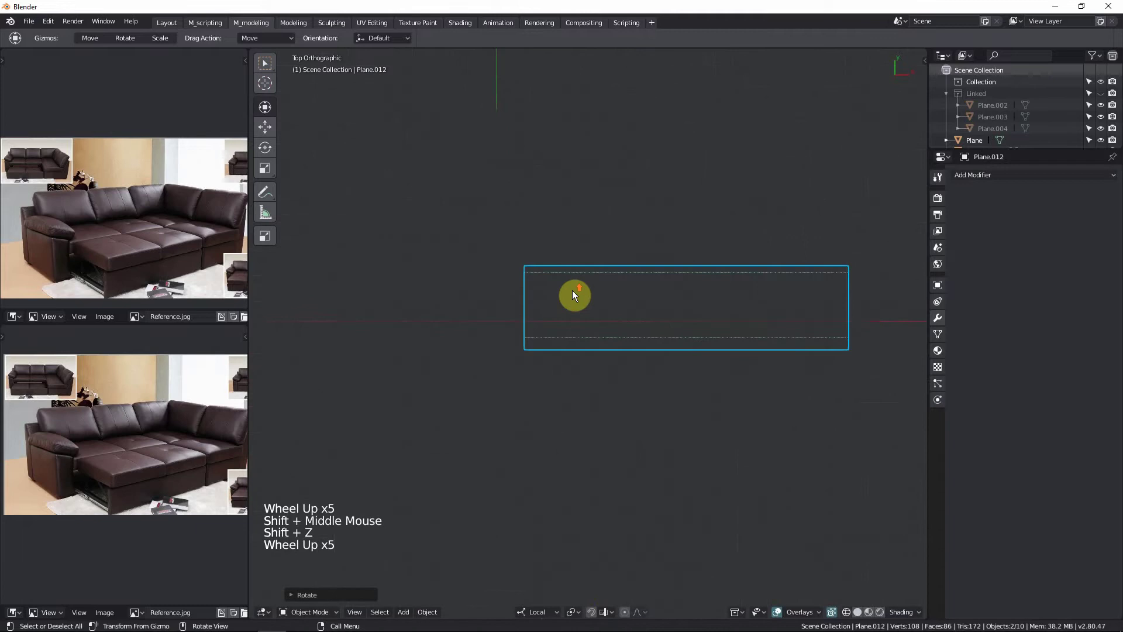
{"action": "key", "text": "g"}
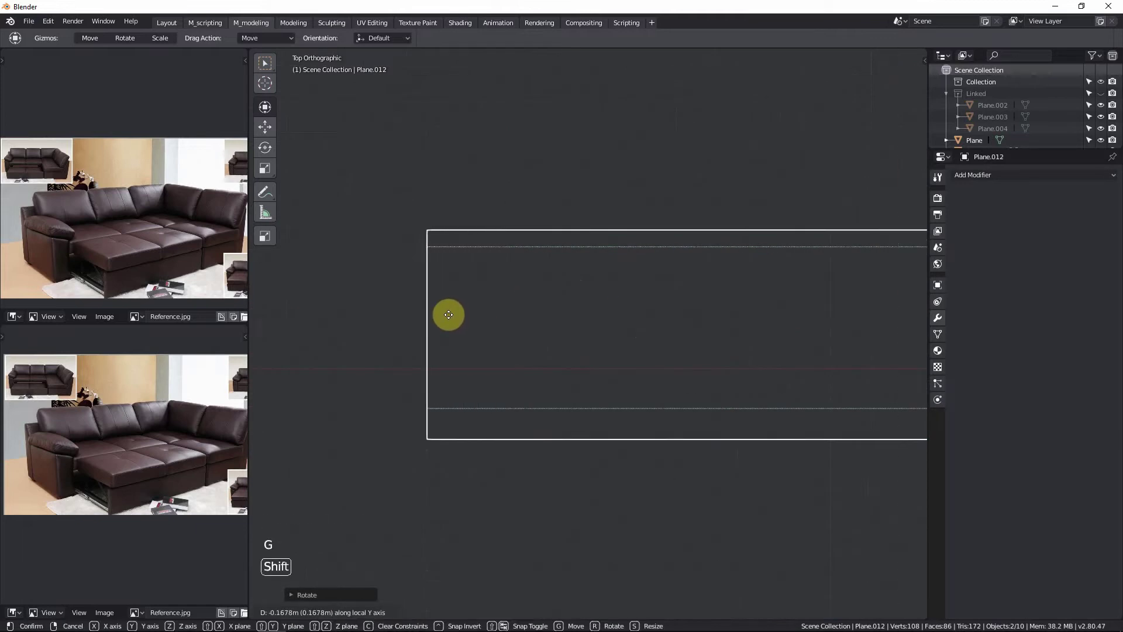
{"action": "left_click", "coordinate": [448, 314]}
{"action": "scroll", "coordinate": [560, 370], "scroll_direction": "down", "scroll_amount": 5}
{"action": "scroll", "coordinate": [590, 409], "scroll_direction": "down", "scroll_amount": 6}
{"action": "key", "text": "shift+z"}
{"action": "middle_click_drag", "start_coordinate": [619, 448], "coordinate": [612, 282], "text": "shift"}
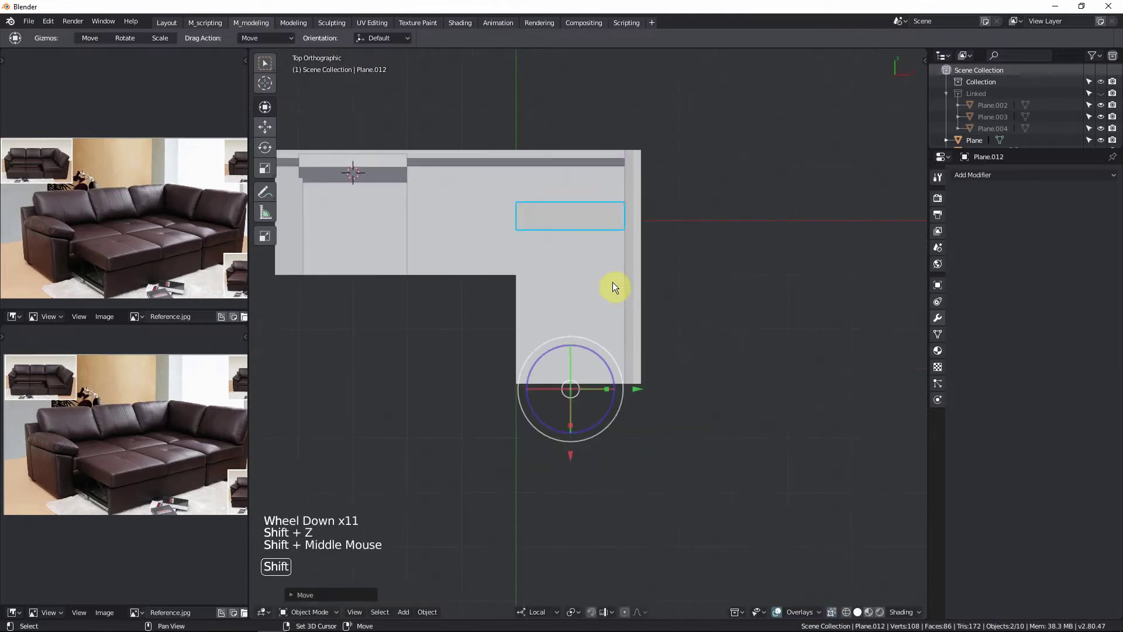
Step: Move the armrest copy about 3.37 m along local X to the chaise's front end and nudge it back about 0.009 m against it
{"action": "key", "text": "g"}
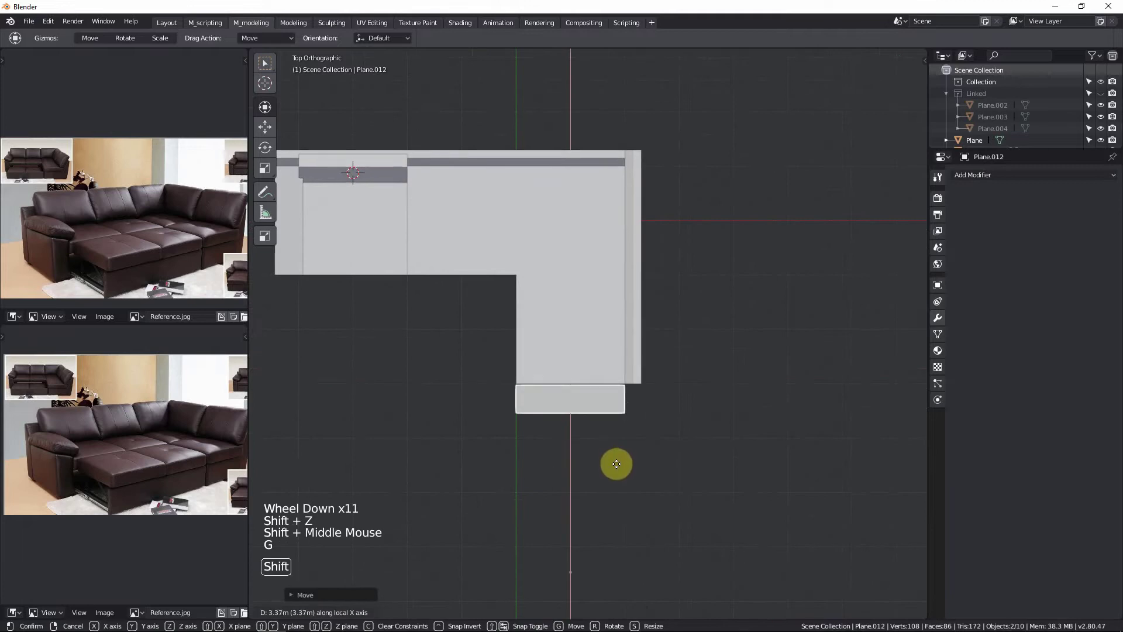
{"action": "left_click", "coordinate": [618, 455]}
{"action": "scroll", "coordinate": [579, 395], "scroll_direction": "up", "scroll_amount": 9}
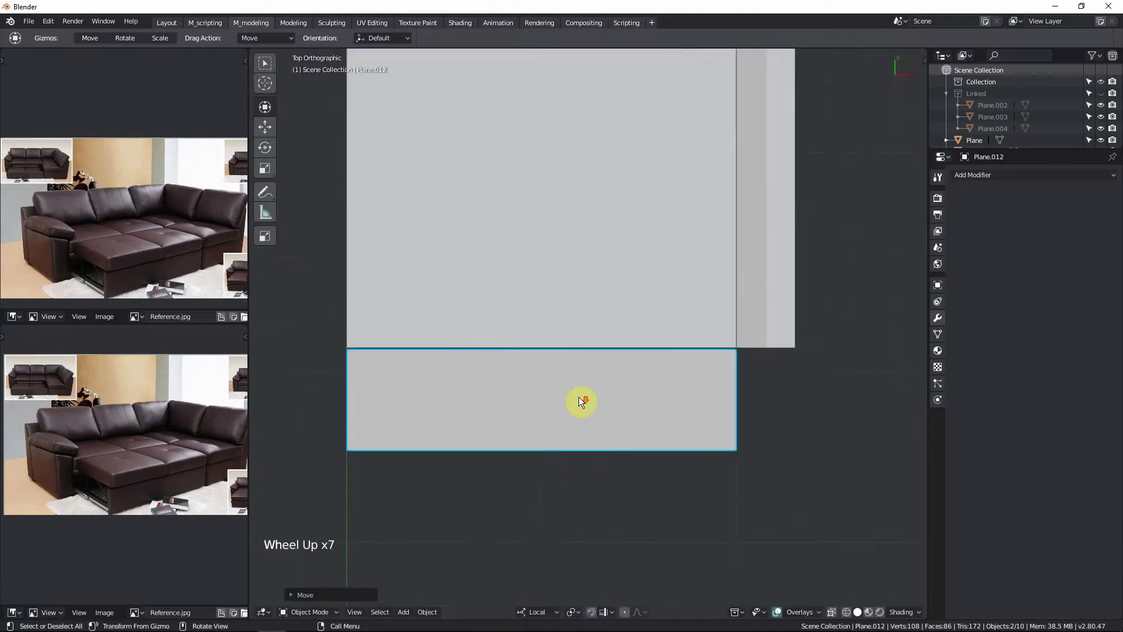
{"action": "key", "text": "g"}
{"action": "key", "text": "shift"}
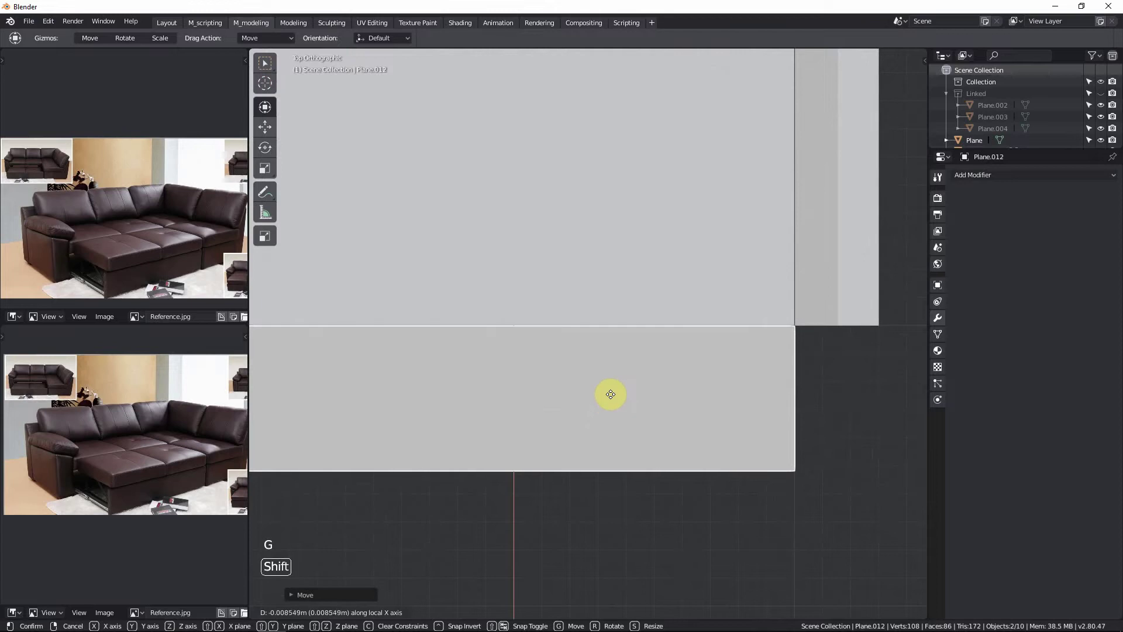
{"action": "left_click", "coordinate": [610, 398]}
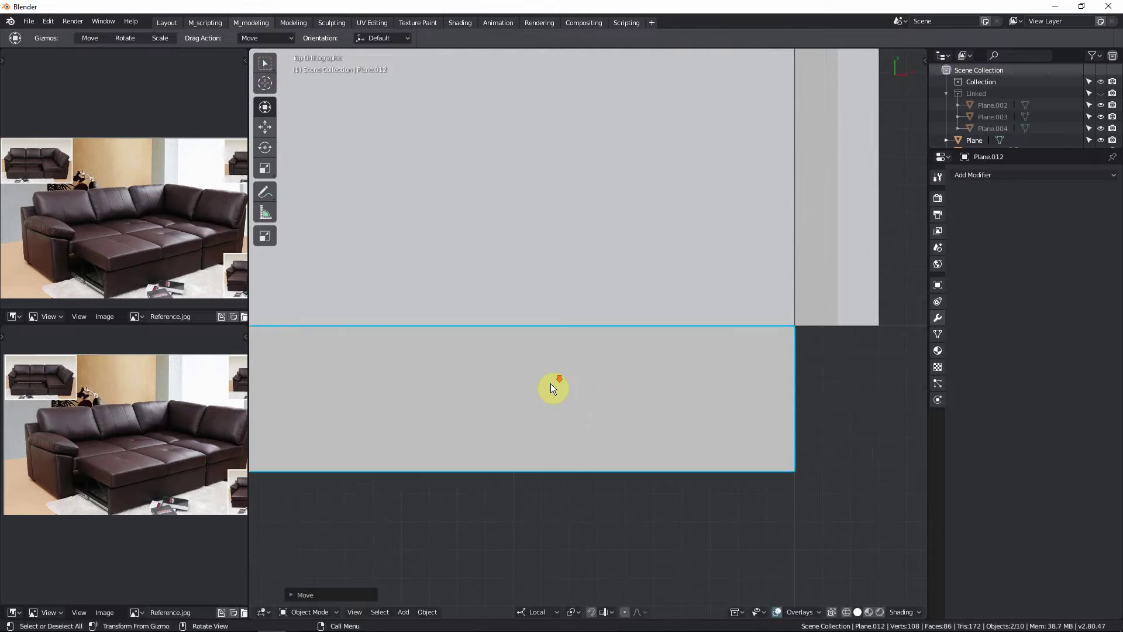
Step: Fine-tune the armrest copy along its local axes until its pad corner meets the chaise's front corner exactly
{"action": "scroll", "coordinate": [551, 386], "scroll_direction": "down", "scroll_amount": 5}
{"action": "middle_click_drag", "start_coordinate": [552, 386], "coordinate": [589, 388], "text": "shift"}
{"action": "scroll", "coordinate": [467, 374], "scroll_direction": "up", "scroll_amount": 8}
{"action": "scroll", "coordinate": [509, 290], "scroll_direction": "up", "scroll_amount": 4}
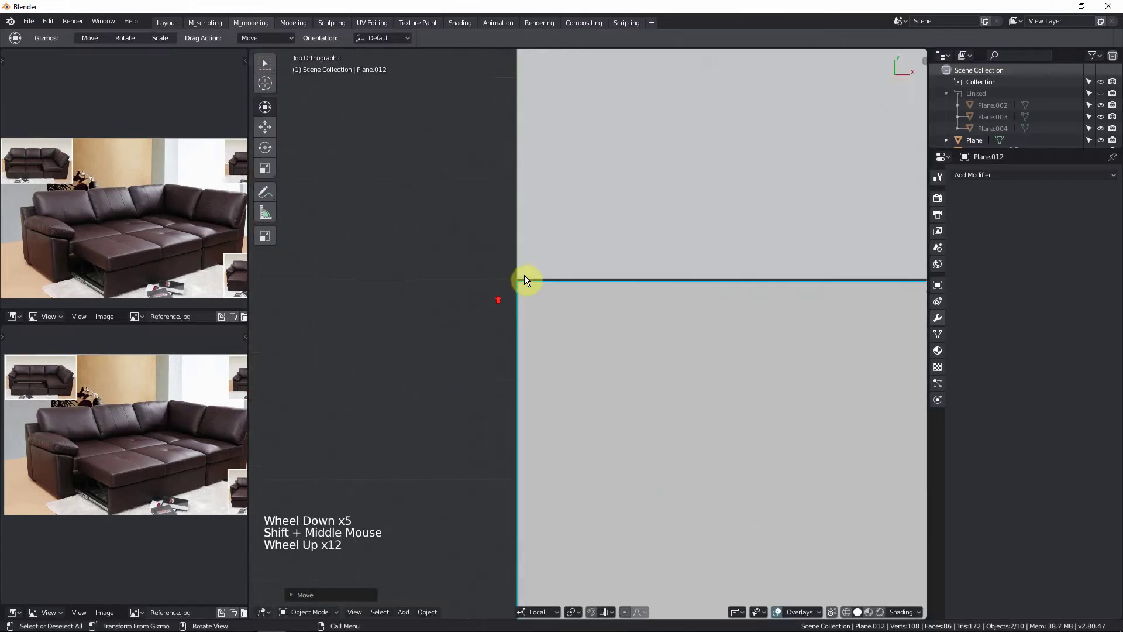
{"action": "scroll", "coordinate": [530, 276], "scroll_direction": "up", "scroll_amount": 8}
{"action": "scroll", "coordinate": [541, 345], "scroll_direction": "down", "scroll_amount": 2}
{"action": "scroll", "coordinate": [547, 351], "scroll_direction": "up", "scroll_amount": 3}
{"action": "scroll", "coordinate": [547, 349], "scroll_direction": "up", "scroll_amount": 1}
{"action": "key", "text": "g"}
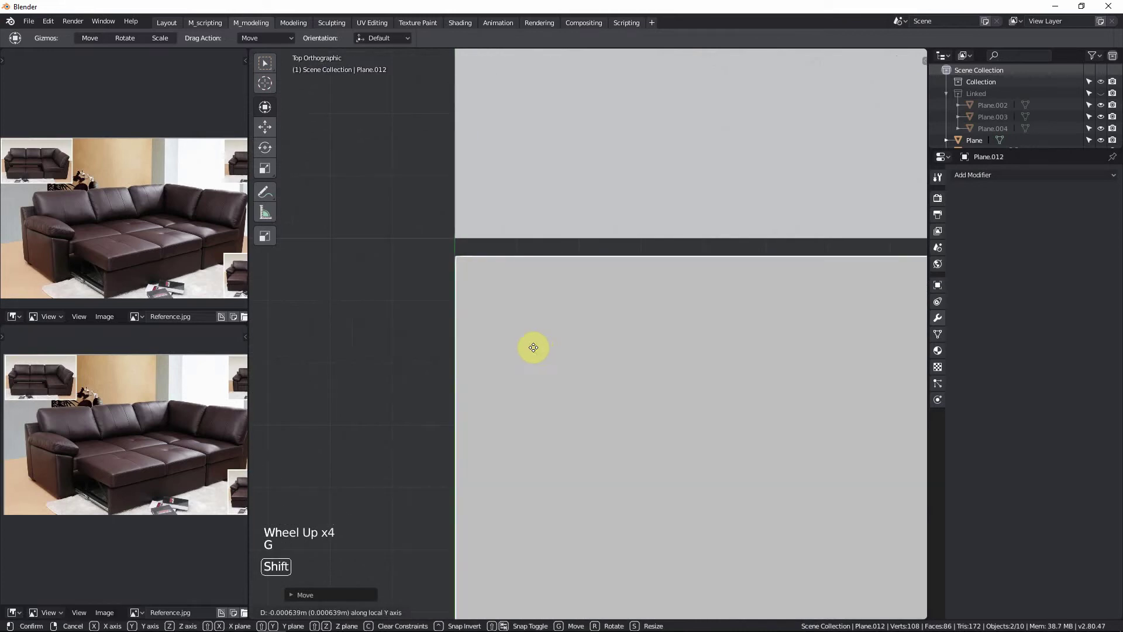
{"action": "key", "text": "g"}
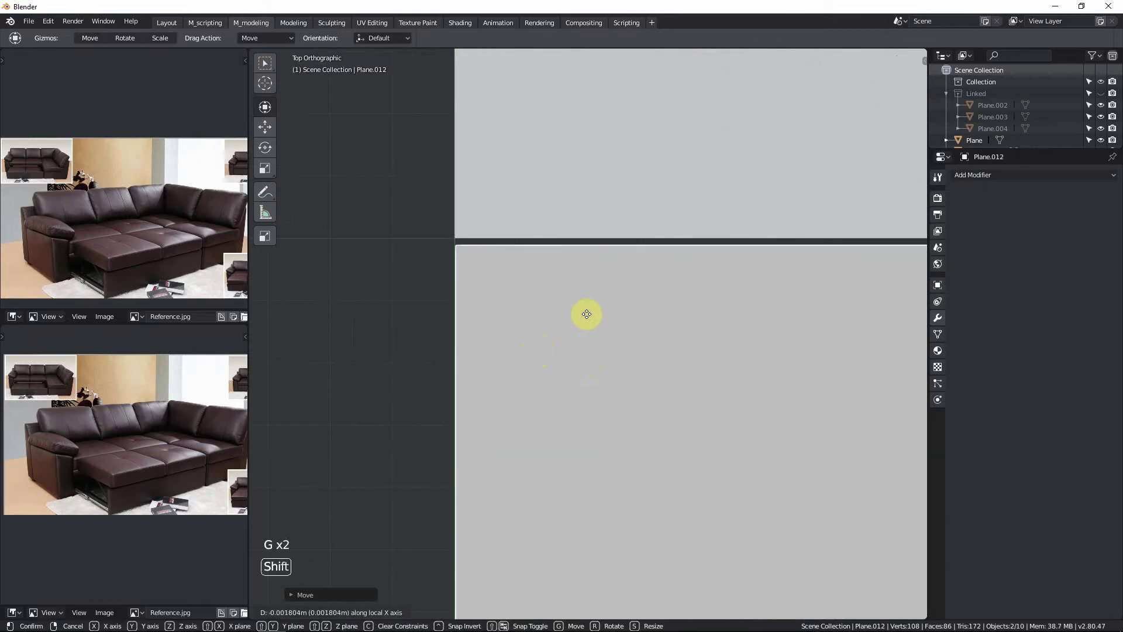
{"action": "left_click", "coordinate": [582, 266]}
{"action": "scroll", "coordinate": [574, 321], "scroll_direction": "down", "scroll_amount": 20}
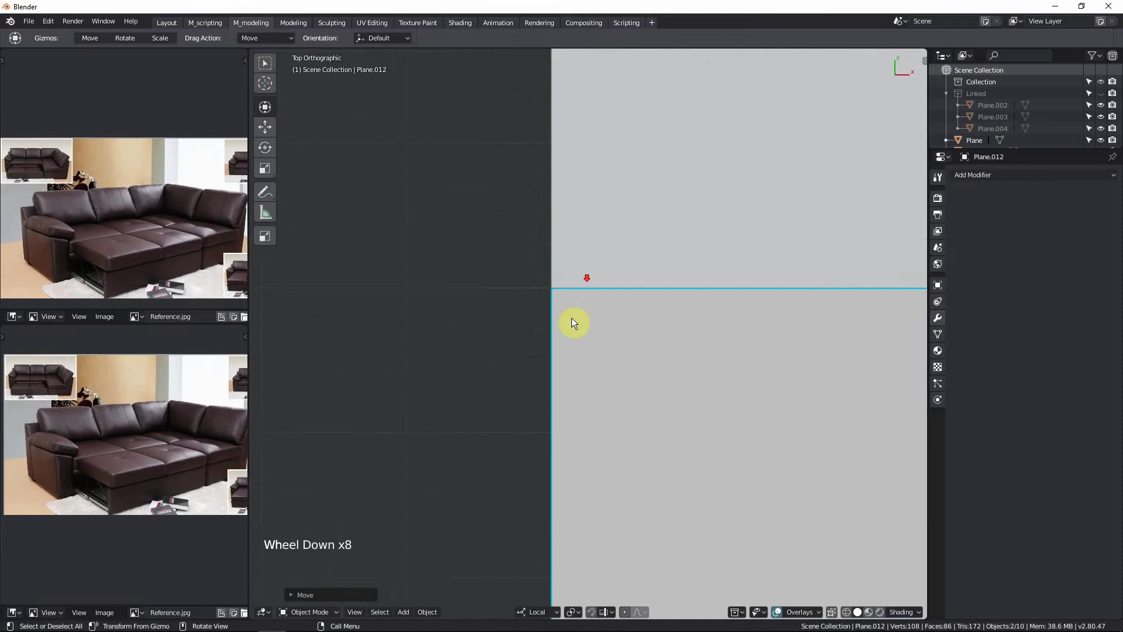
Step: Push both parts of the armrest copy about 0.04 m inward along local X so the side panel touches the chaise's front face
{"action": "middle_click_drag", "start_coordinate": [578, 326], "coordinate": [610, 251]}
{"action": "triple_click", "coordinate": [608, 322]}
{"action": "scroll", "coordinate": [607, 321], "scroll_direction": "down", "scroll_amount": 1}
{"action": "scroll", "coordinate": [638, 287], "scroll_direction": "up", "scroll_amount": 7}
{"action": "left_click", "coordinate": [609, 251]}
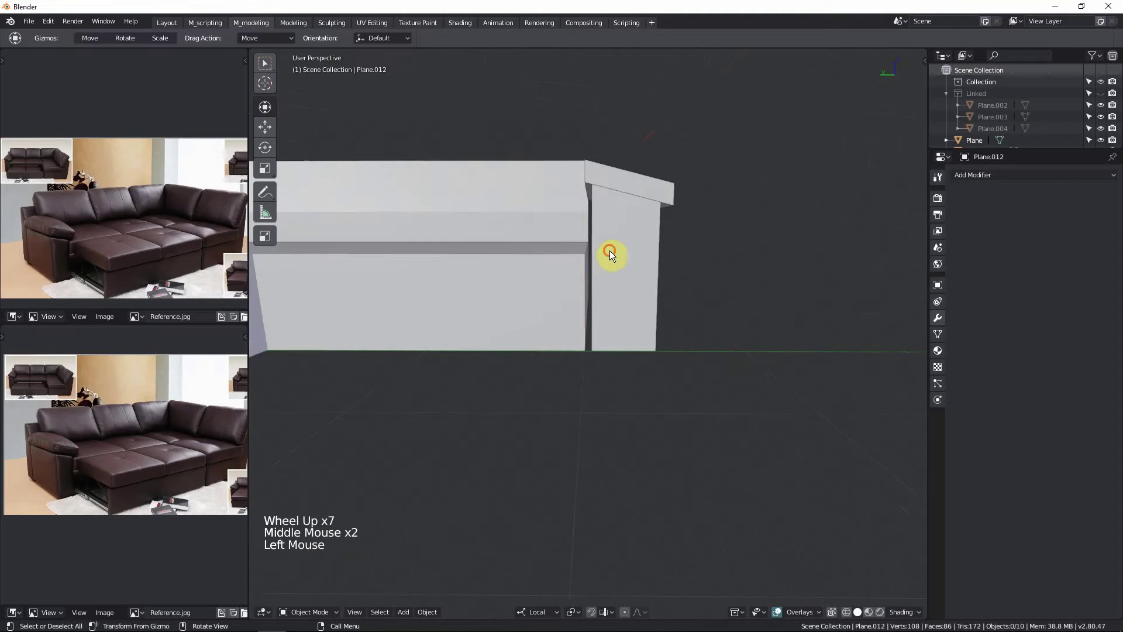
{"action": "left_click", "coordinate": [635, 186], "text": "shift"}
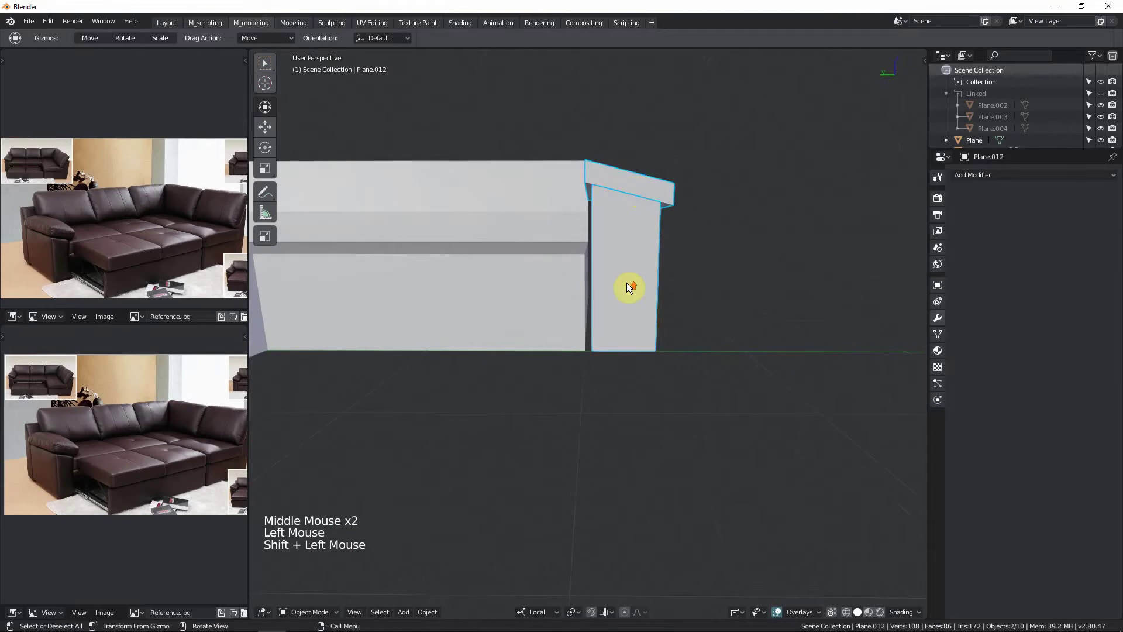
{"action": "scroll", "coordinate": [627, 283], "scroll_direction": "up", "scroll_amount": 2}
{"action": "key", "text": "KP_1"}
{"action": "key", "text": "KP_3"}
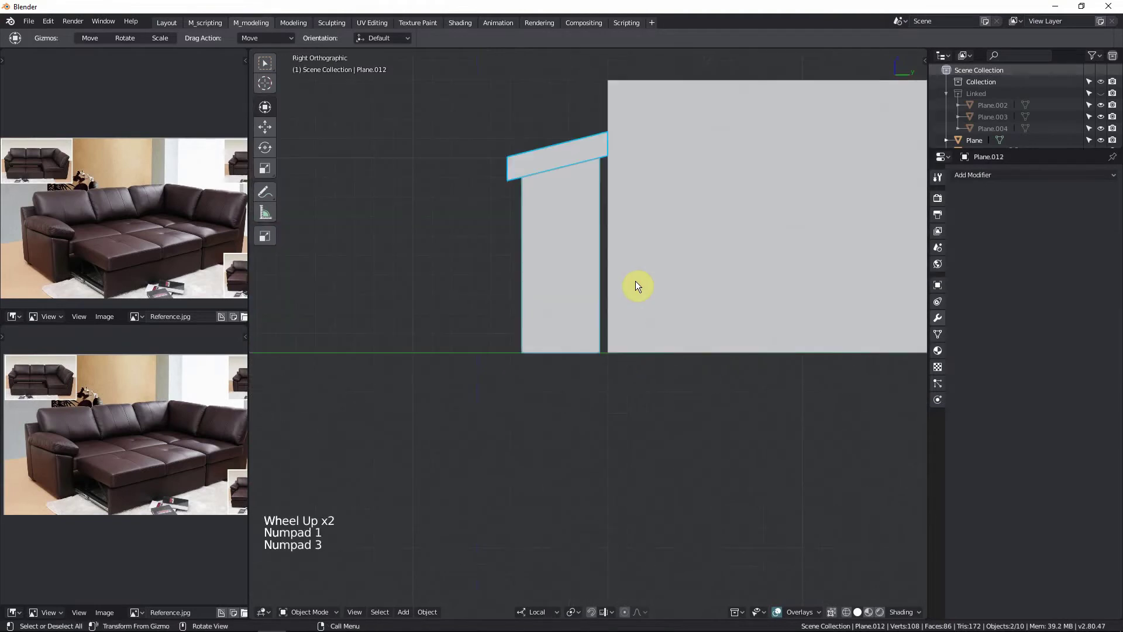
{"action": "scroll", "coordinate": [632, 248], "scroll_direction": "up", "scroll_amount": 5}
{"action": "key", "text": "g"}
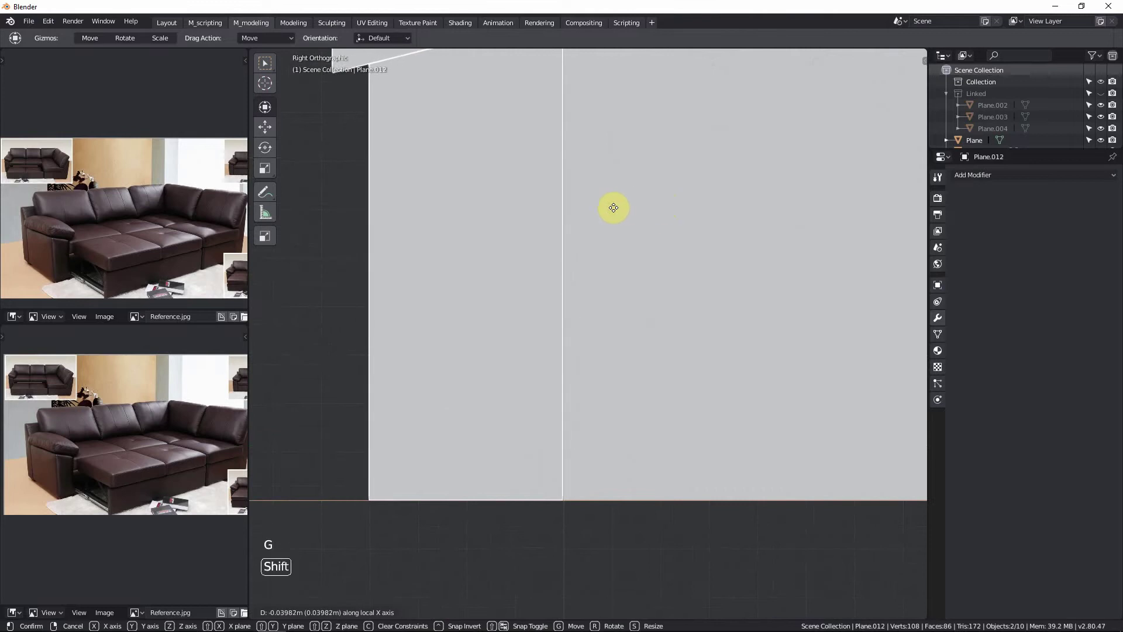
{"action": "left_click", "coordinate": [615, 209]}
Step: Rotate the armrest copy 180 degrees about its local Z axis so the pad slopes in the opposite direction
{"action": "scroll", "coordinate": [587, 217], "scroll_direction": "down", "scroll_amount": 12}
{"action": "middle_click_drag", "start_coordinate": [587, 218], "coordinate": [672, 316]}
{"action": "key", "text": "r"}
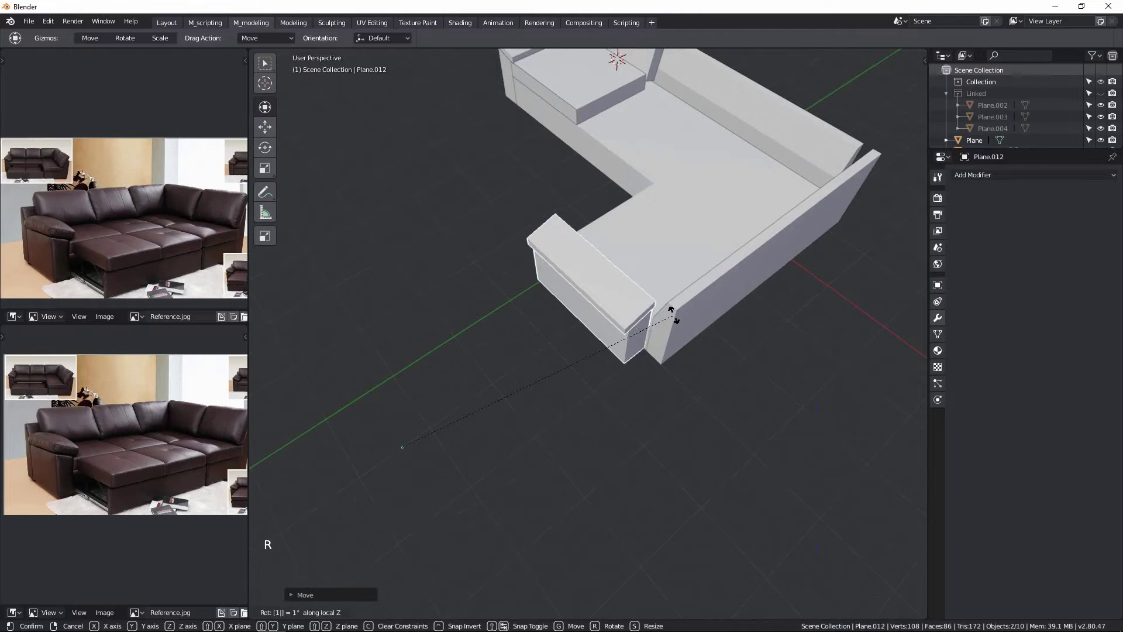
{"action": "left_click", "coordinate": [674, 315]}
{"action": "scroll", "coordinate": [674, 315], "scroll_direction": "down", "scroll_amount": 5}
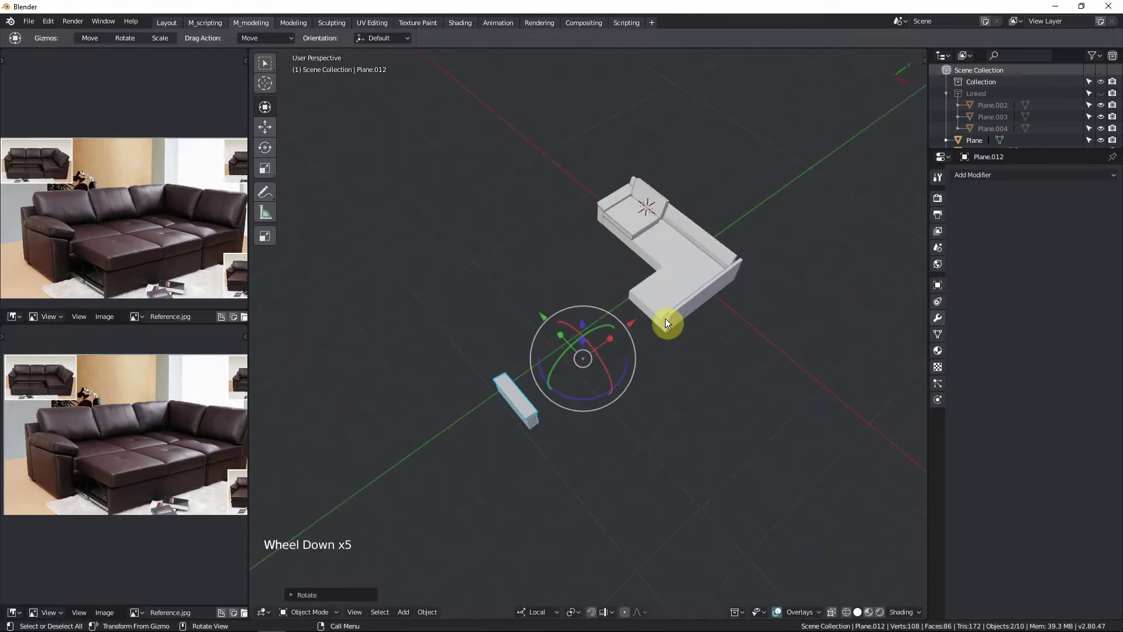
Step: Bring the rotated armrest copy back along its local X axis to just short of the chaise's front end
{"action": "key", "text": "KP_3"}
{"action": "scroll", "coordinate": [665, 318], "scroll_direction": "up", "scroll_amount": 4}
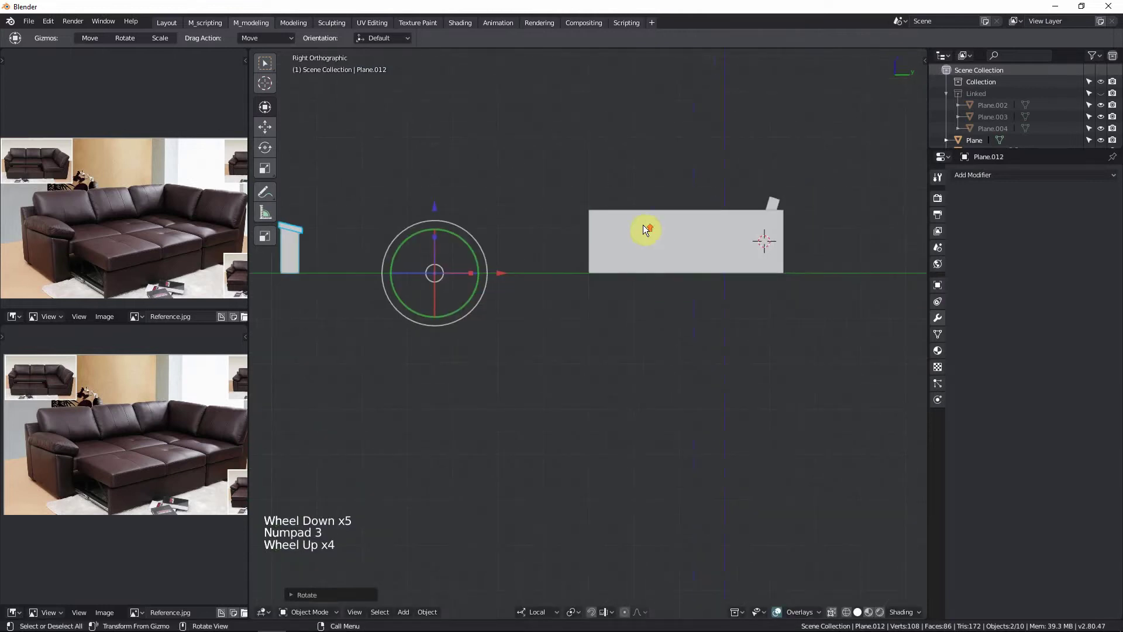
{"action": "scroll", "coordinate": [643, 228], "scroll_direction": "up", "scroll_amount": 2}
{"action": "key", "text": "g"}
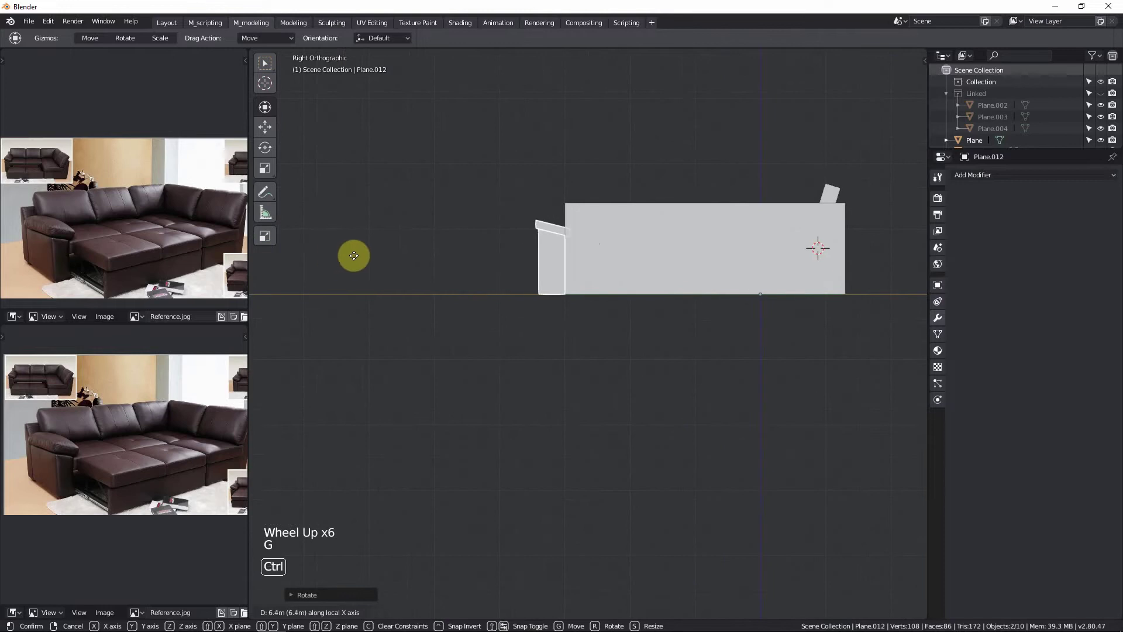
{"action": "left_click", "coordinate": [344, 256]}
{"action": "scroll", "coordinate": [483, 255], "scroll_direction": "up", "scroll_amount": 8}
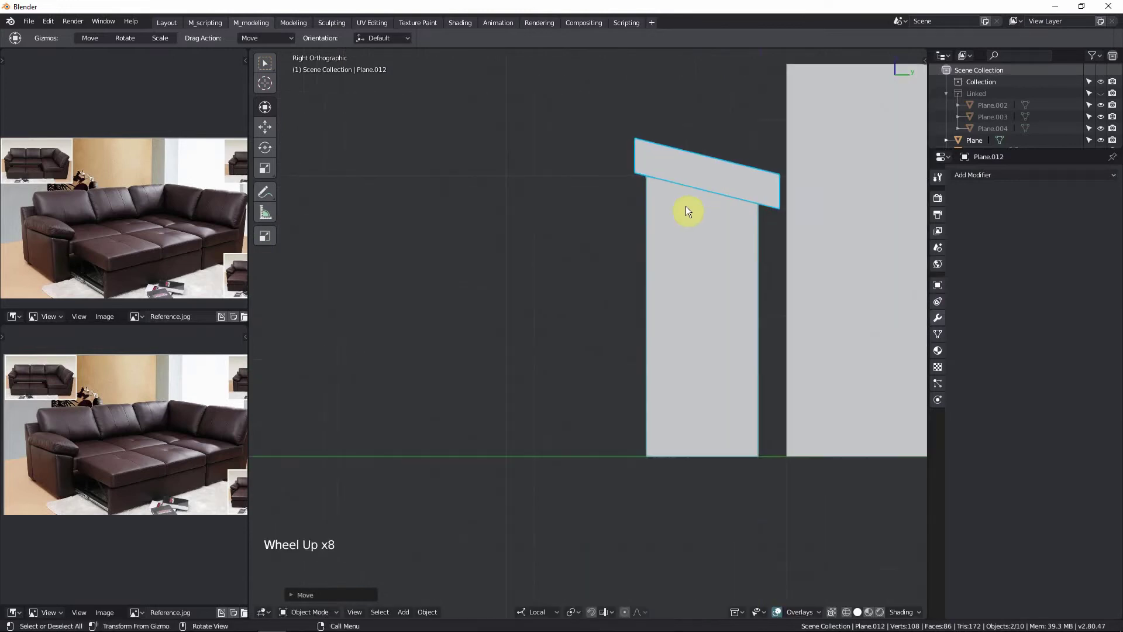
Step: Slide the armrest copy along local X until its side panel is flush with the chaise's front, finishing with a nudge of about 0.001 m
{"action": "scroll", "coordinate": [576, 255], "scroll_direction": "up", "scroll_amount": 4}
{"action": "middle_click_drag", "start_coordinate": [685, 209], "coordinate": [456, 240], "text": "shift"}
{"action": "key", "text": "g"}
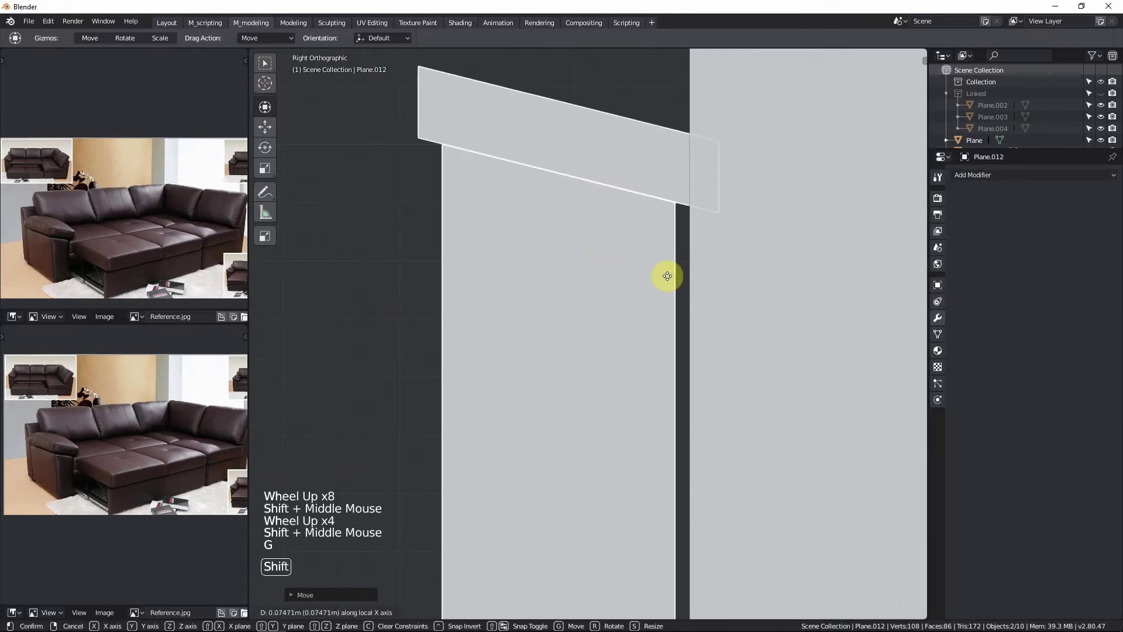
{"action": "left_click", "coordinate": [797, 289]}
{"action": "scroll", "coordinate": [679, 217], "scroll_direction": "up", "scroll_amount": 2}
{"action": "scroll", "coordinate": [699, 207], "scroll_direction": "up", "scroll_amount": 17}
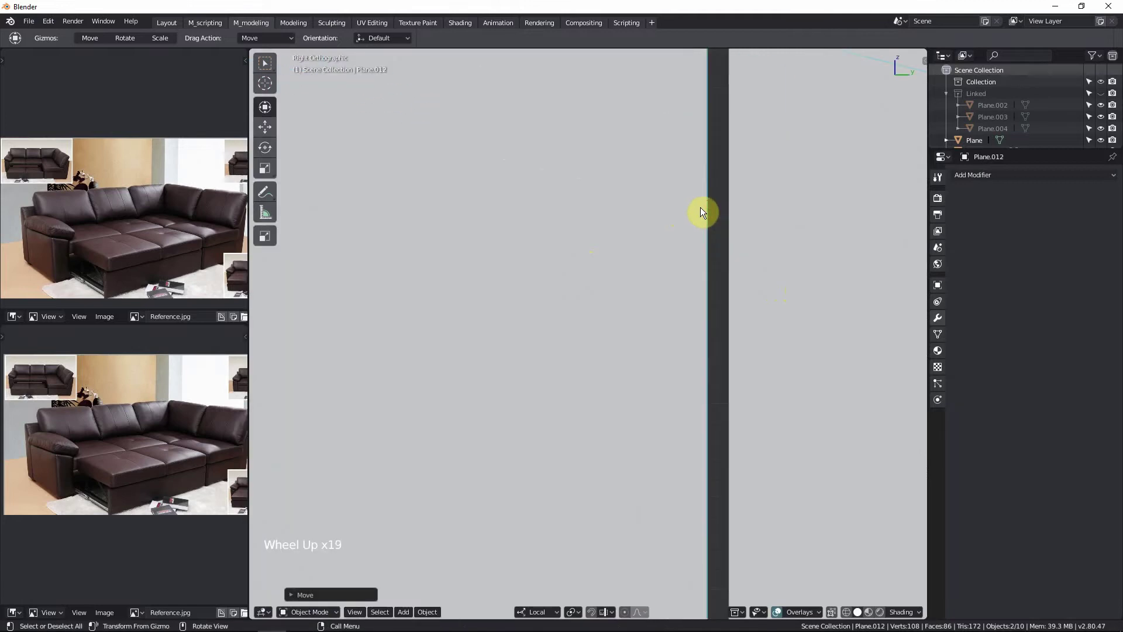
{"action": "key", "text": "g"}
{"action": "key", "text": "shift"}
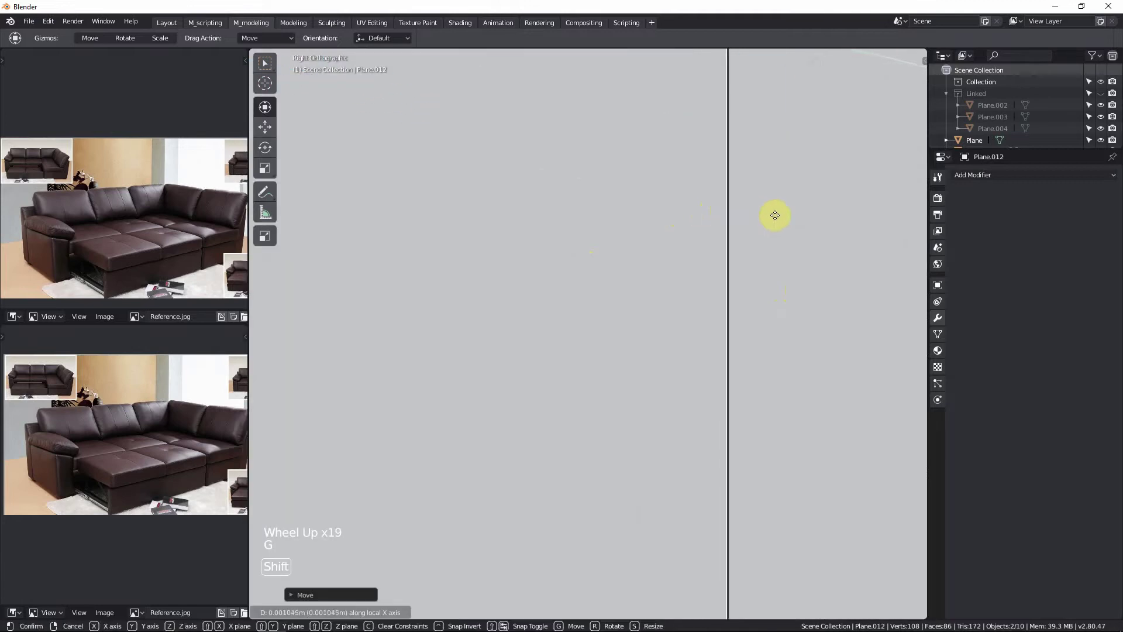
{"action": "left_click", "coordinate": [782, 217]}
{"action": "scroll", "coordinate": [633, 226], "scroll_direction": "down", "scroll_amount": 20}
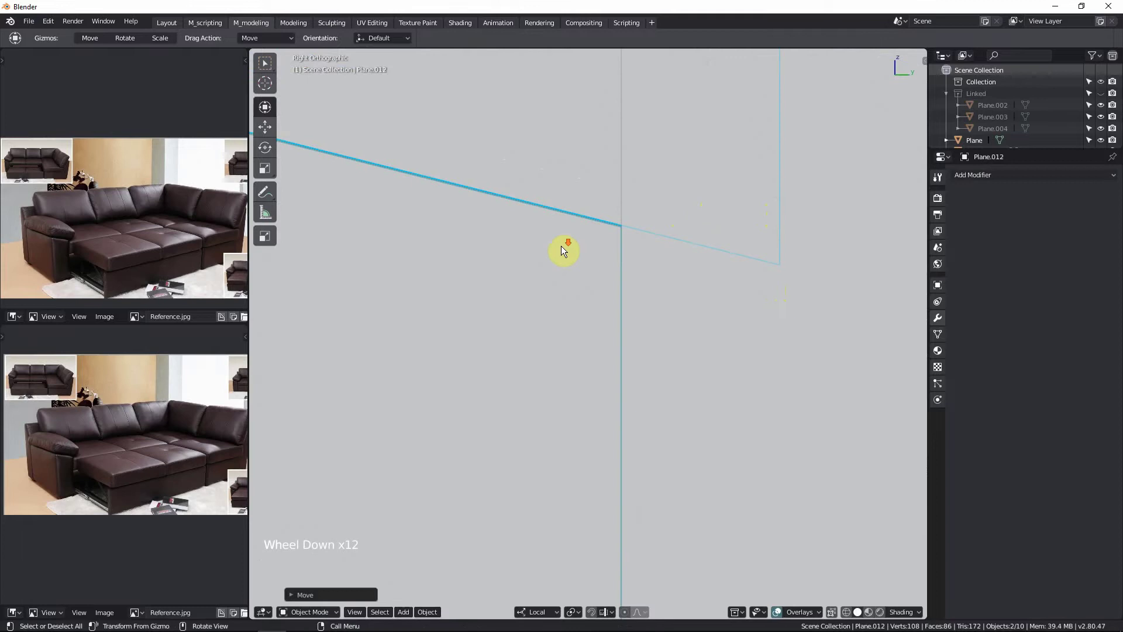
{"action": "middle_click_drag", "start_coordinate": [549, 240], "coordinate": [757, 414]}
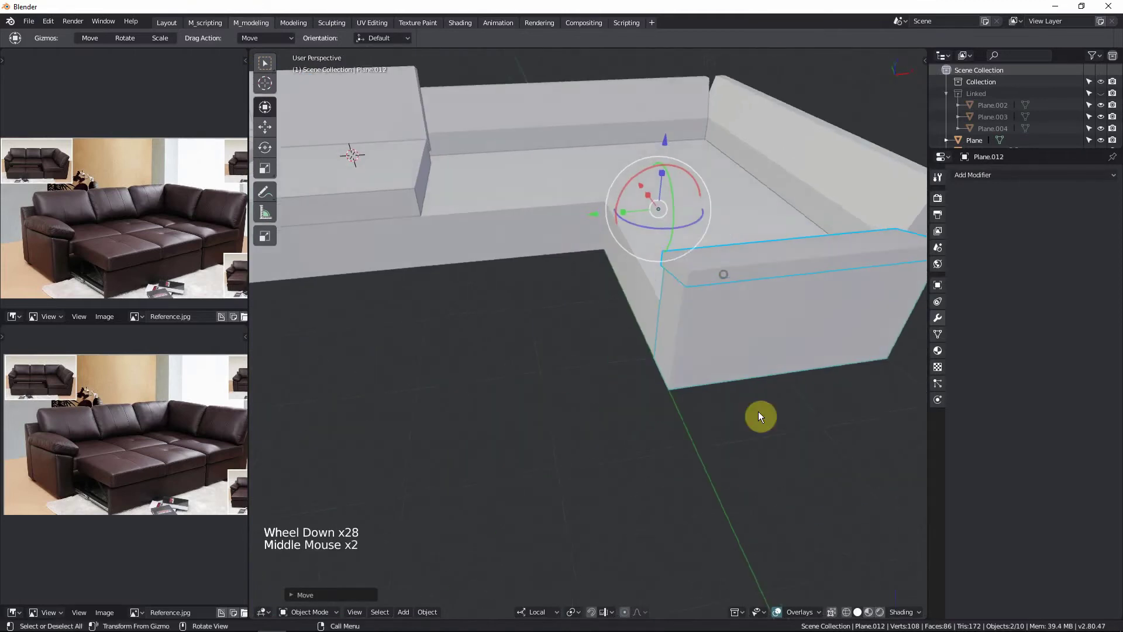
Step: Deselect the armrest copy and check the whole sofa blockout from a wider view
{"action": "triple_click", "coordinate": [735, 369]}
{"action": "middle_click_drag", "start_coordinate": [734, 368], "coordinate": [637, 383], "text": "shift"}
{"action": "middle_click_drag", "start_coordinate": [637, 383], "coordinate": [526, 339]}
{"action": "scroll", "coordinate": [479, 326], "scroll_direction": "down", "scroll_amount": 6}
{"action": "scroll", "coordinate": [456, 391], "scroll_direction": "up", "scroll_amount": 1}
{"action": "scroll", "coordinate": [456, 391], "scroll_direction": "down", "scroll_amount": 1}
{"action": "scroll", "coordinate": [457, 391], "scroll_direction": "up", "scroll_amount": 1}
{"action": "scroll", "coordinate": [486, 368], "scroll_direction": "up", "scroll_amount": 2}
Step: Save the file as Furniture.01.blend in the Tutorials\Furniture_L folder
{"action": "key", "text": "ctrl+s"}
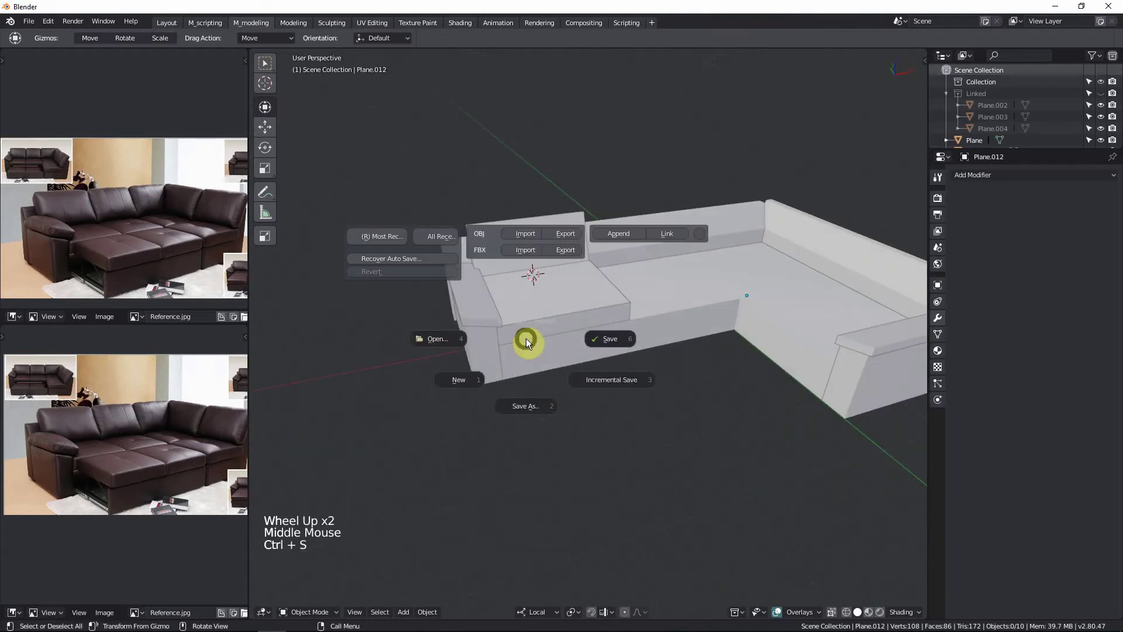
{"action": "left_click", "coordinate": [552, 236]}
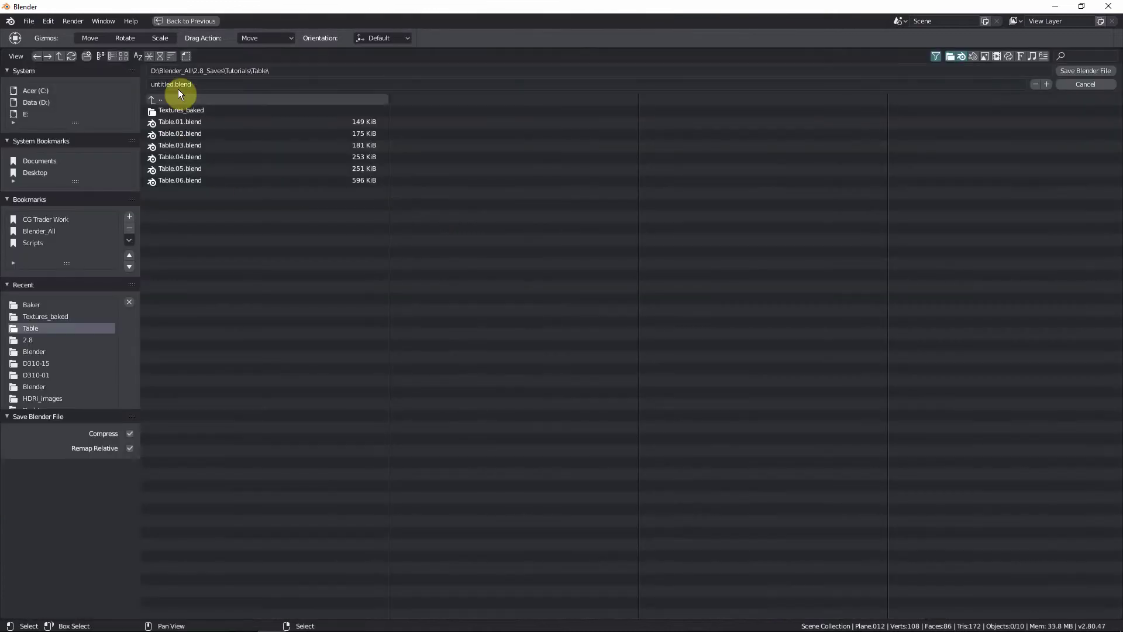
{"action": "left_click", "coordinate": [153, 100]}
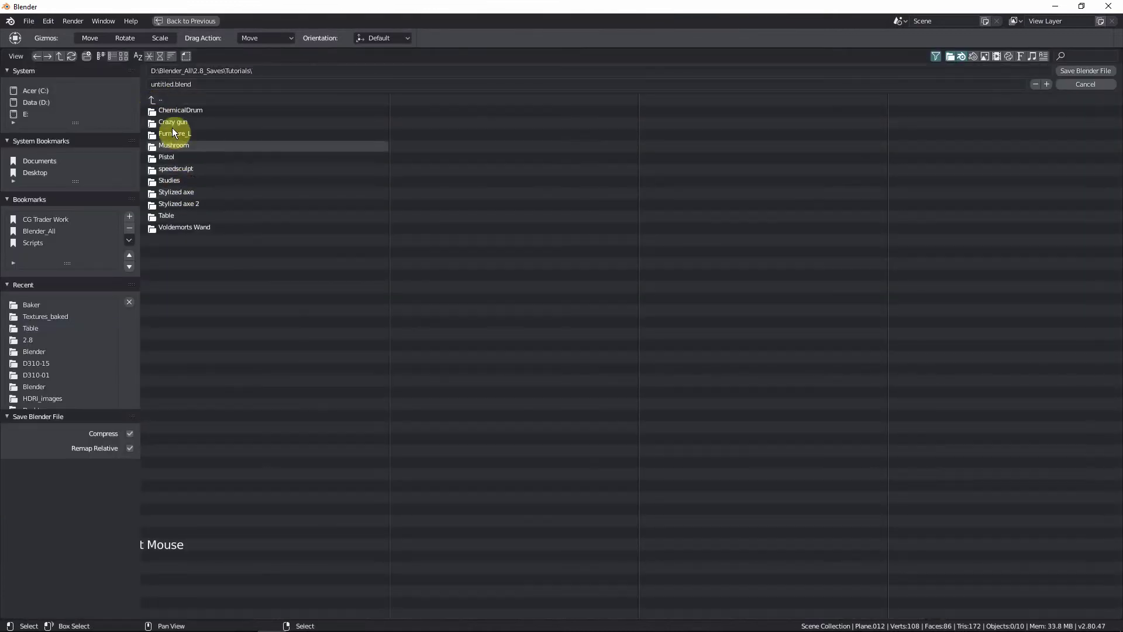
{"action": "double_click", "coordinate": [174, 133]}
{"action": "left_click", "coordinate": [161, 84]}
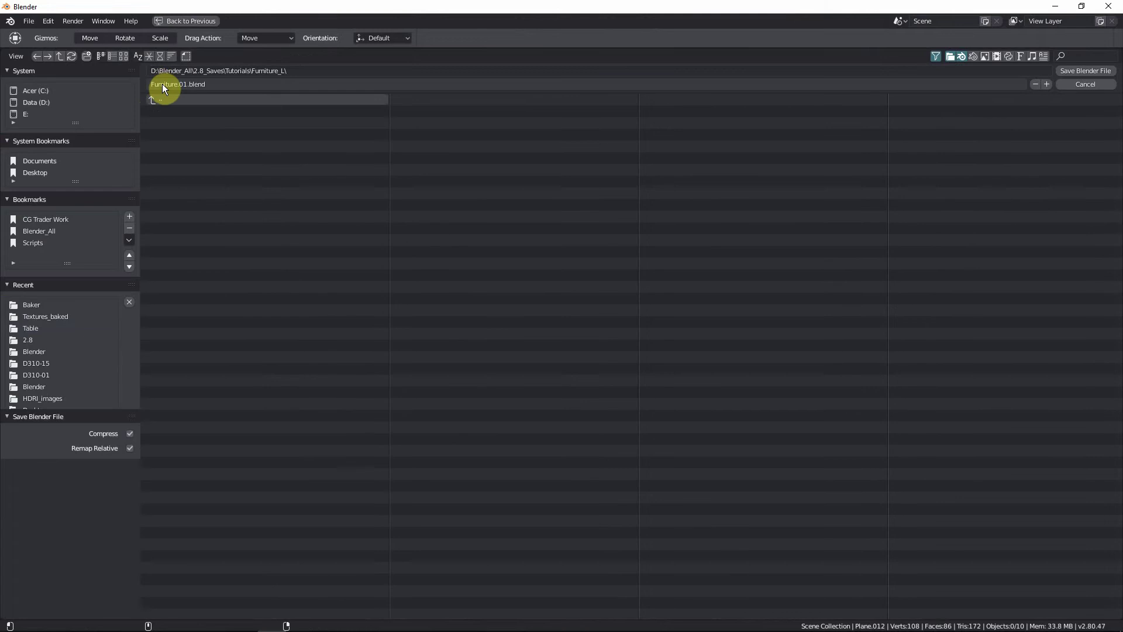
{"action": "left_click", "coordinate": [279, 276]}
{"action": "left_click", "coordinate": [1067, 72]}
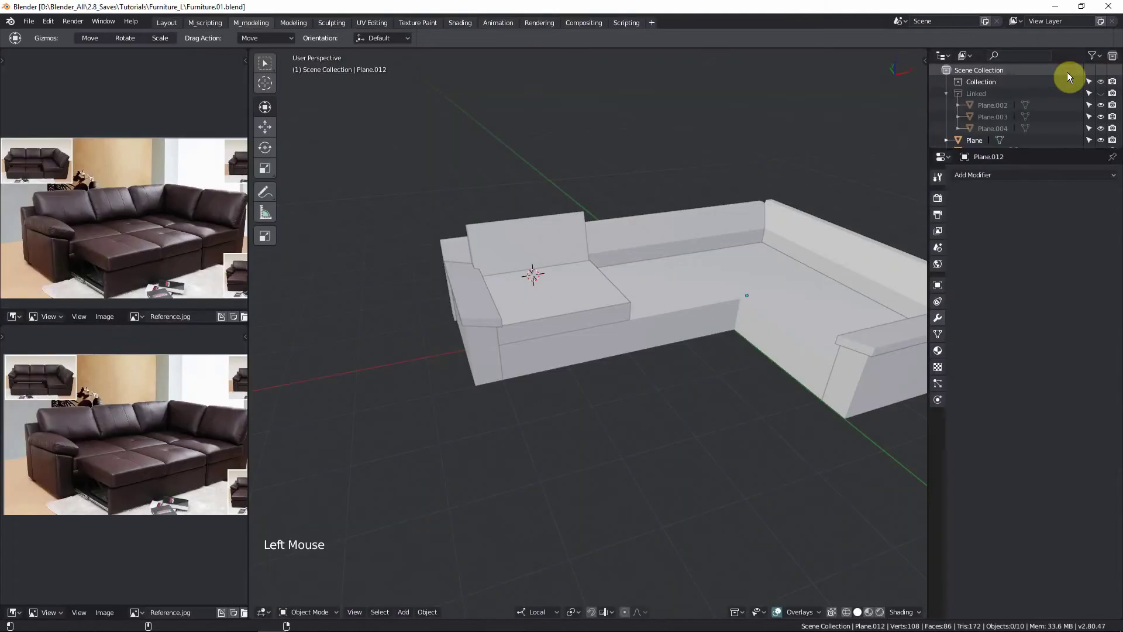
{"action": "key", "text": "alt+Tab"}
{"action": "key", "text": "alt+Tab"}
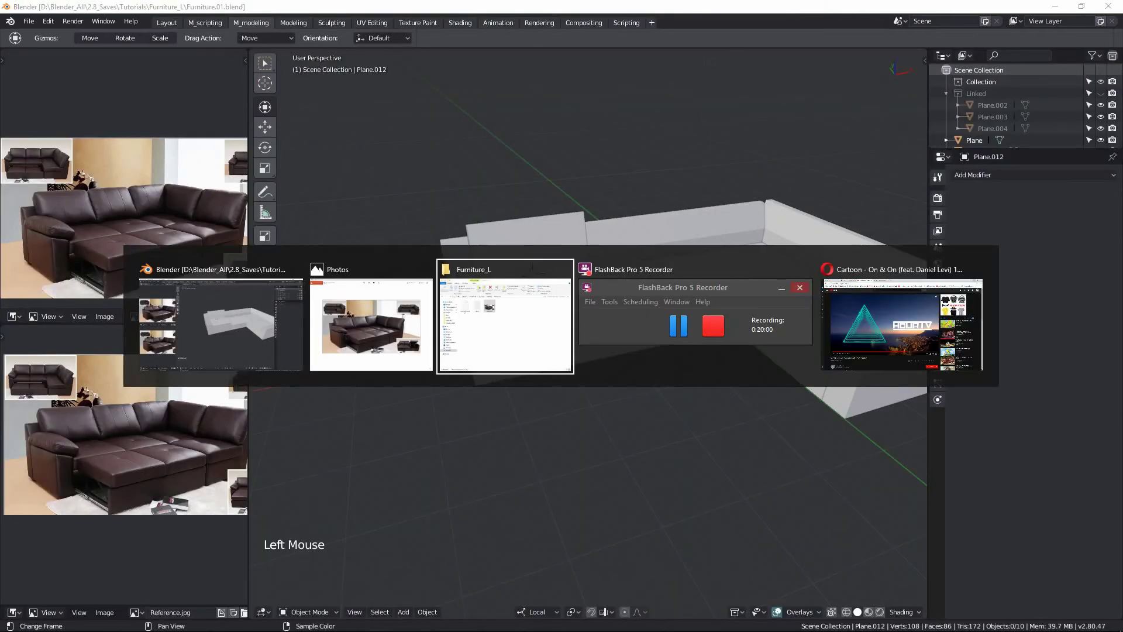
{"action": "key", "text": "alt+Tab"}
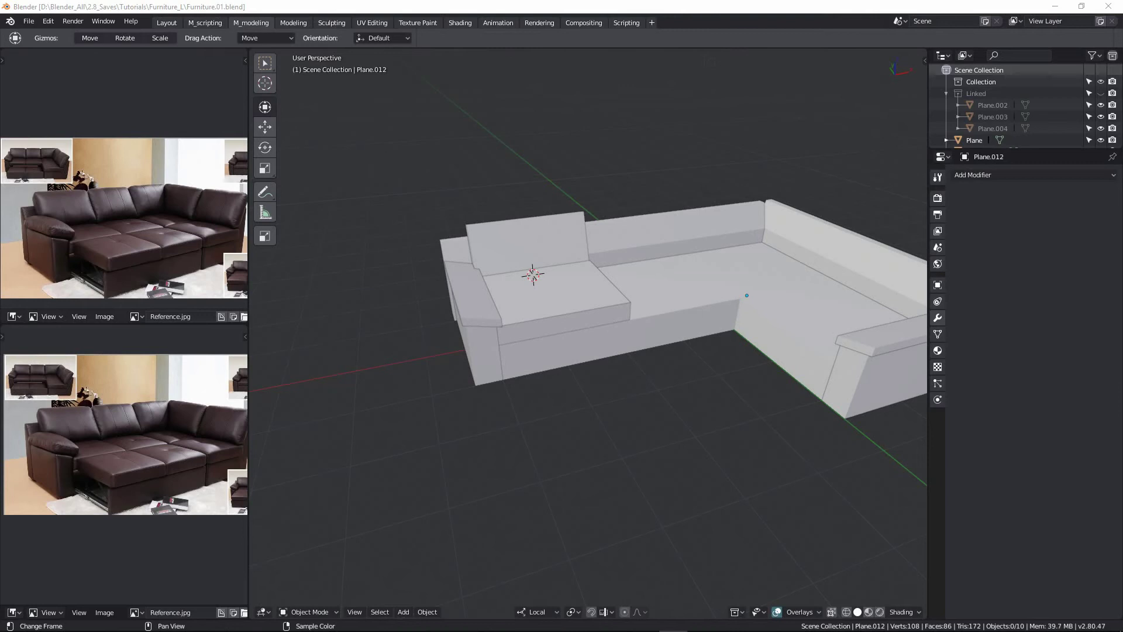
{"action": "key", "text": "alt+Tab"}
{"action": "key", "text": "alt+Tab"}
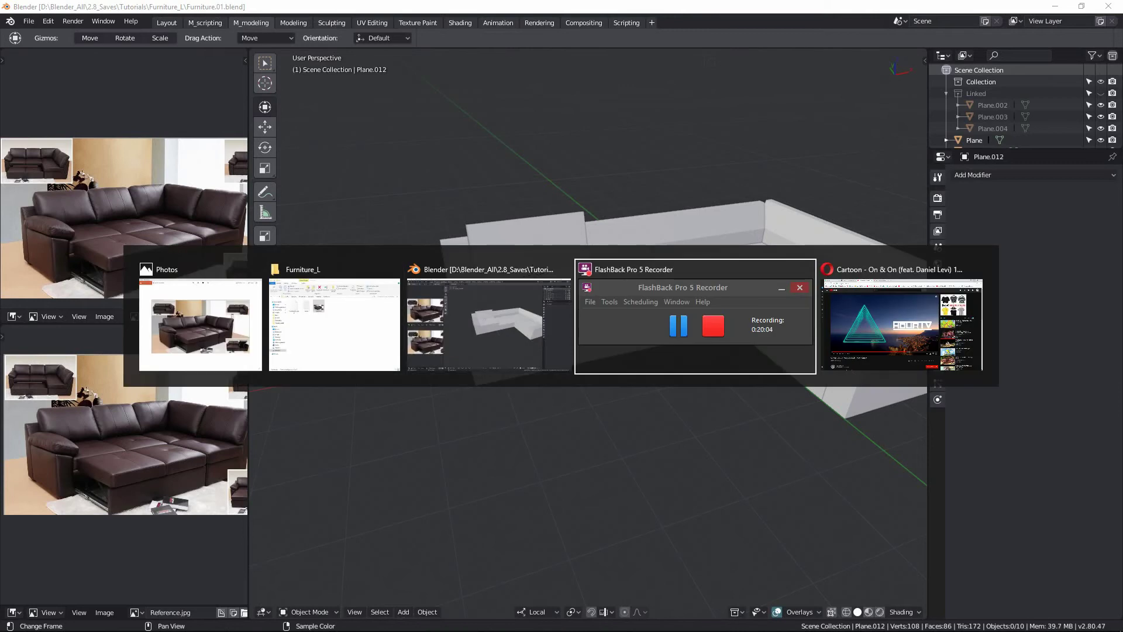
{"action": "left_click", "coordinate": [337, 483]}
Step: Examine the sofa blockout from the armrest side and the front, leaving nothing selected
{"action": "middle_click_drag", "start_coordinate": [599, 296], "coordinate": [607, 251]}
{"action": "scroll", "coordinate": [454, 299], "scroll_direction": "up", "scroll_amount": 2}
{"action": "scroll", "coordinate": [515, 245], "scroll_direction": "down", "scroll_amount": 1}
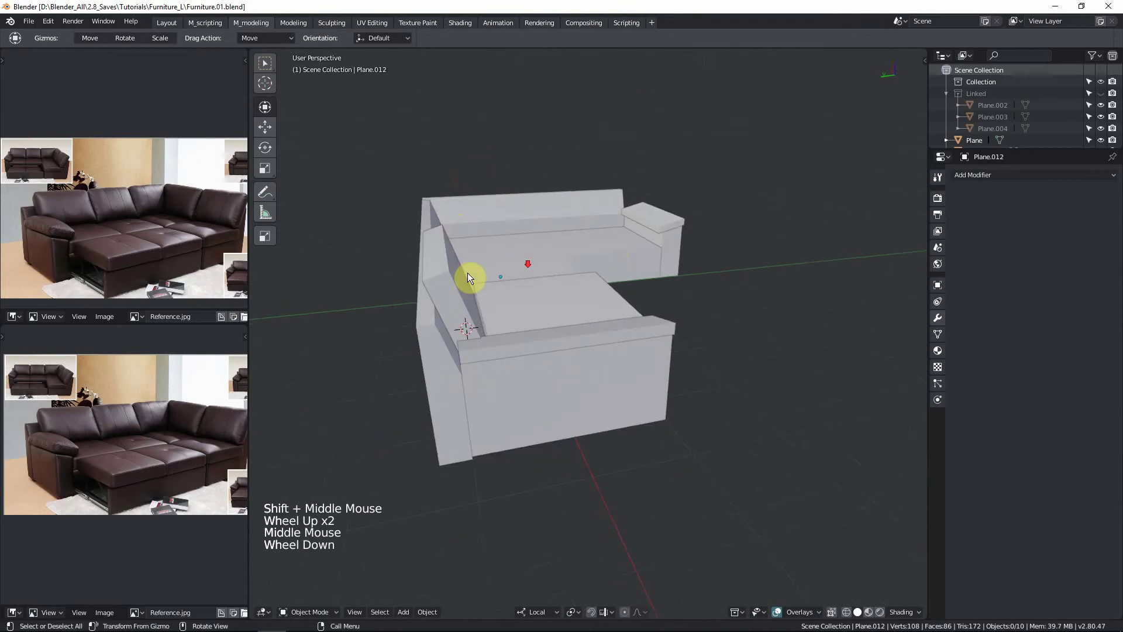
{"action": "left_click", "coordinate": [539, 287]}
{"action": "middle_click_drag", "start_coordinate": [539, 287], "coordinate": [508, 316]}
{"action": "triple_click", "coordinate": [625, 395]}
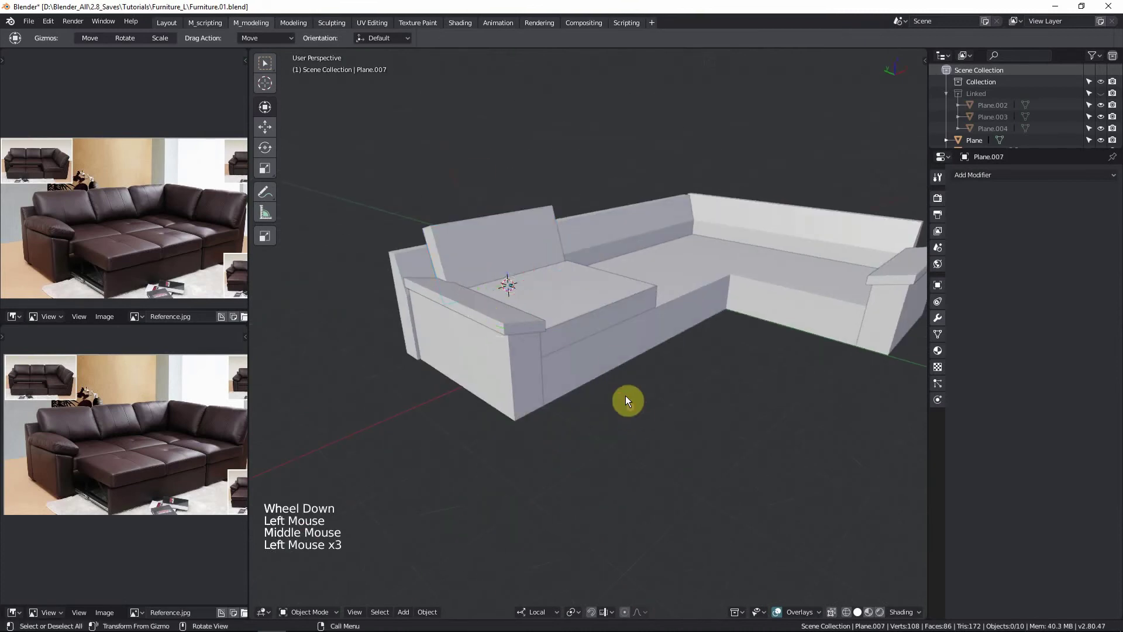
{"action": "middle_click_drag", "start_coordinate": [626, 395], "coordinate": [512, 329]}
{"action": "scroll", "coordinate": [525, 321], "scroll_direction": "down", "scroll_amount": 2}
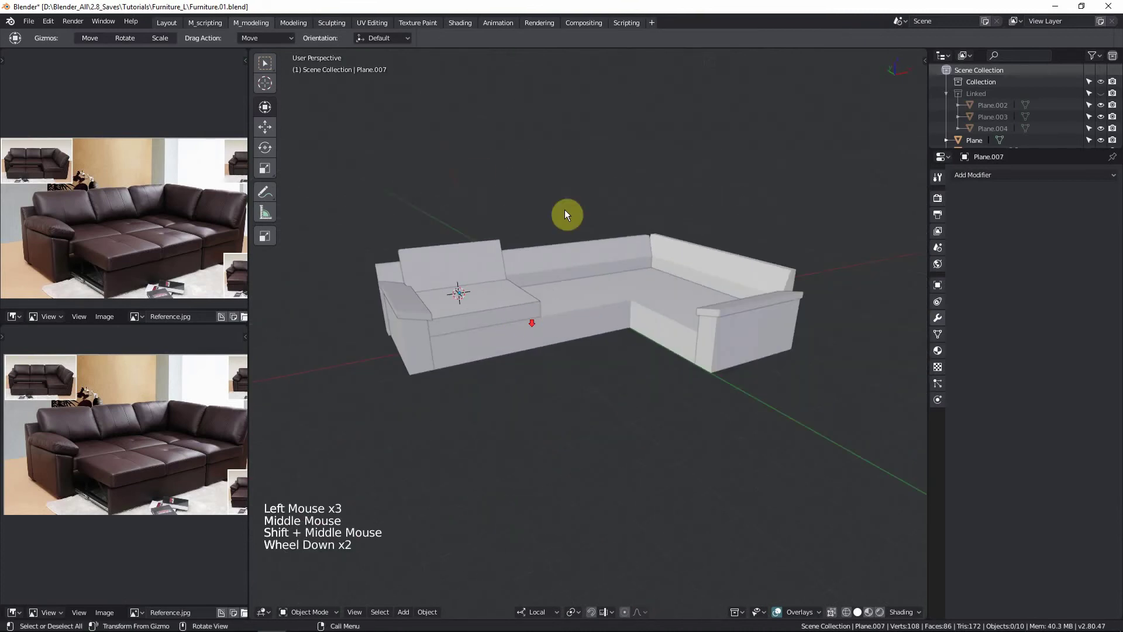
{"action": "middle_click_drag", "start_coordinate": [560, 302], "coordinate": [489, 307]}
{"action": "scroll", "coordinate": [526, 310], "scroll_direction": "up", "scroll_amount": 2}
Step: Try moving the top face of the seat cushion freely upward to test how its mesh is connected
{"action": "left_click", "coordinate": [529, 319]}
{"action": "scroll", "coordinate": [503, 312], "scroll_direction": "up", "scroll_amount": 3}
{"action": "key", "text": "Tab"}
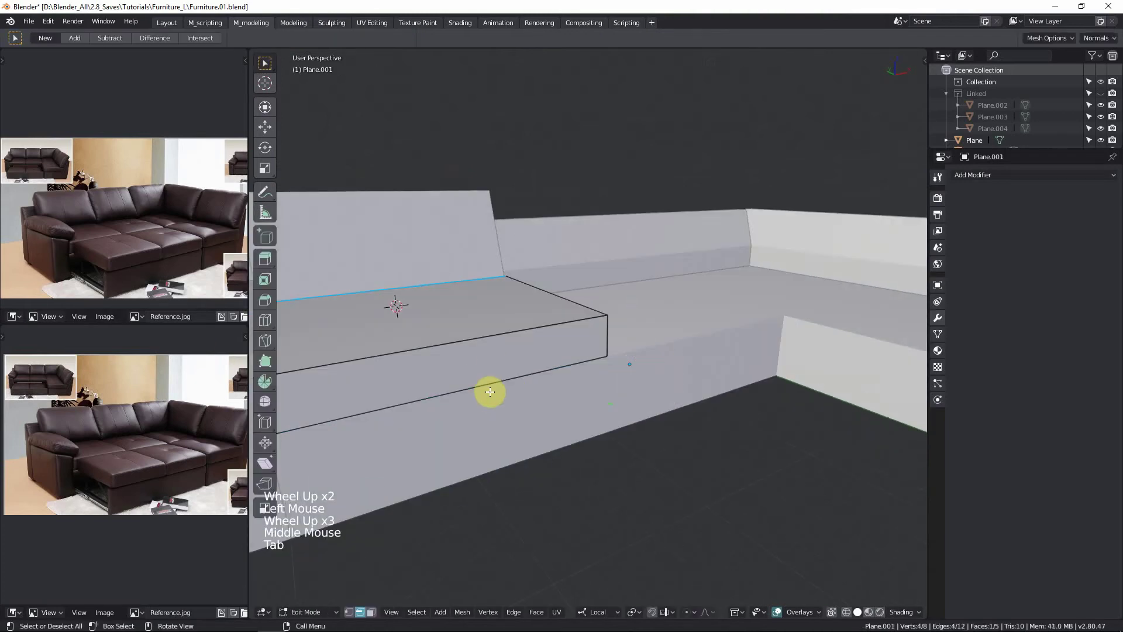
{"action": "left_click", "coordinate": [509, 318]}
{"action": "key", "text": "ctrl+Tab"}
{"action": "left_click", "coordinate": [544, 315]}
{"action": "middle_click_drag", "start_coordinate": [590, 316], "coordinate": [646, 299], "text": "shift"}
{"action": "key", "text": "g"}
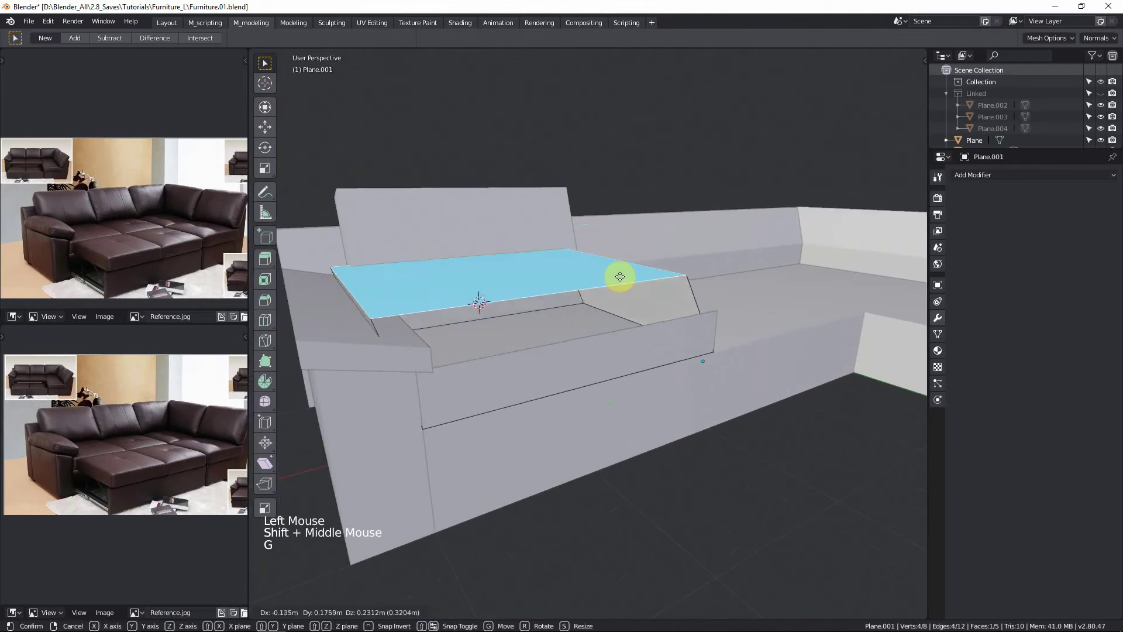
{"action": "left_click", "coordinate": [640, 253]}
Step: Select the entire seat cushion mesh and remove its double vertices
{"action": "middle_click_drag", "start_coordinate": [640, 252], "coordinate": [527, 277]}
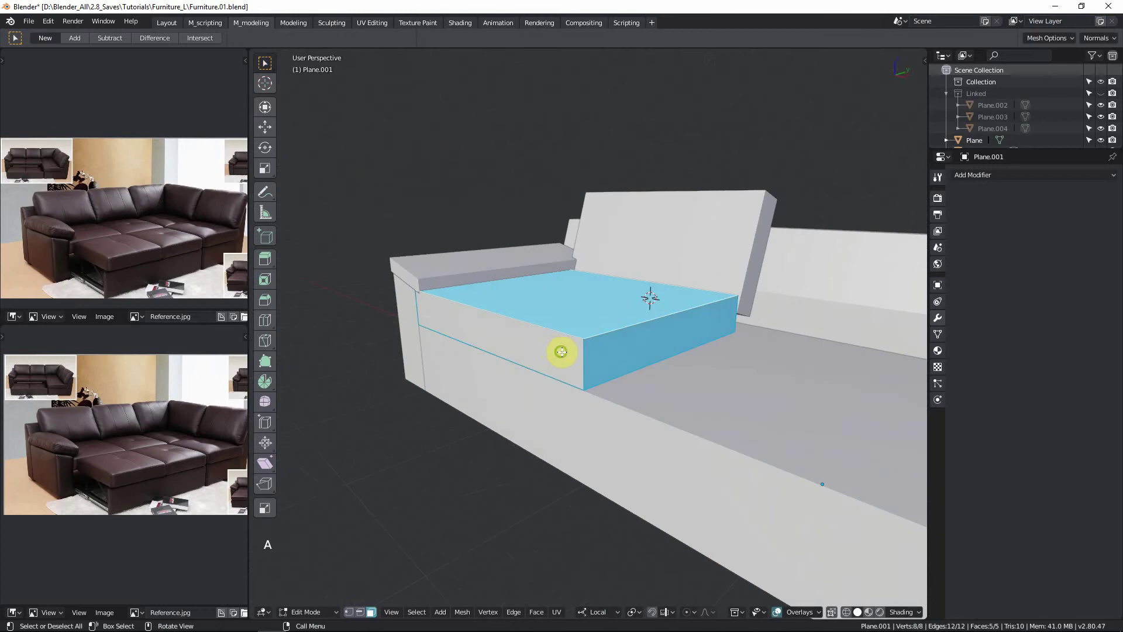
{"action": "middle_click_drag", "start_coordinate": [557, 353], "coordinate": [603, 346]}
{"action": "key", "text": "a"}
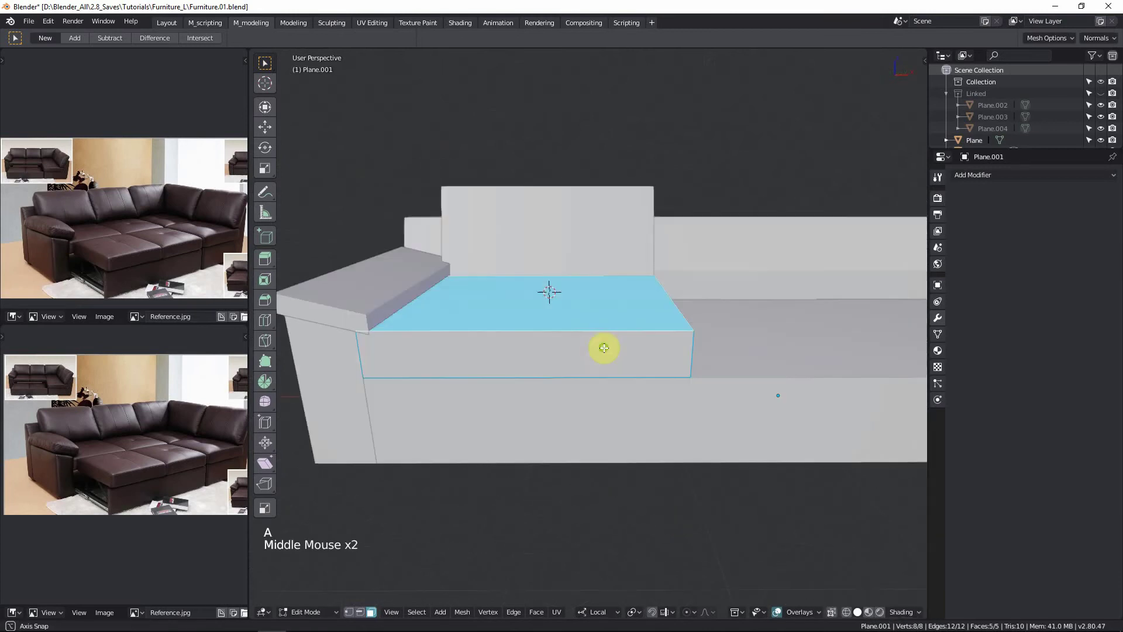
{"action": "key", "text": "ctrl+v"}
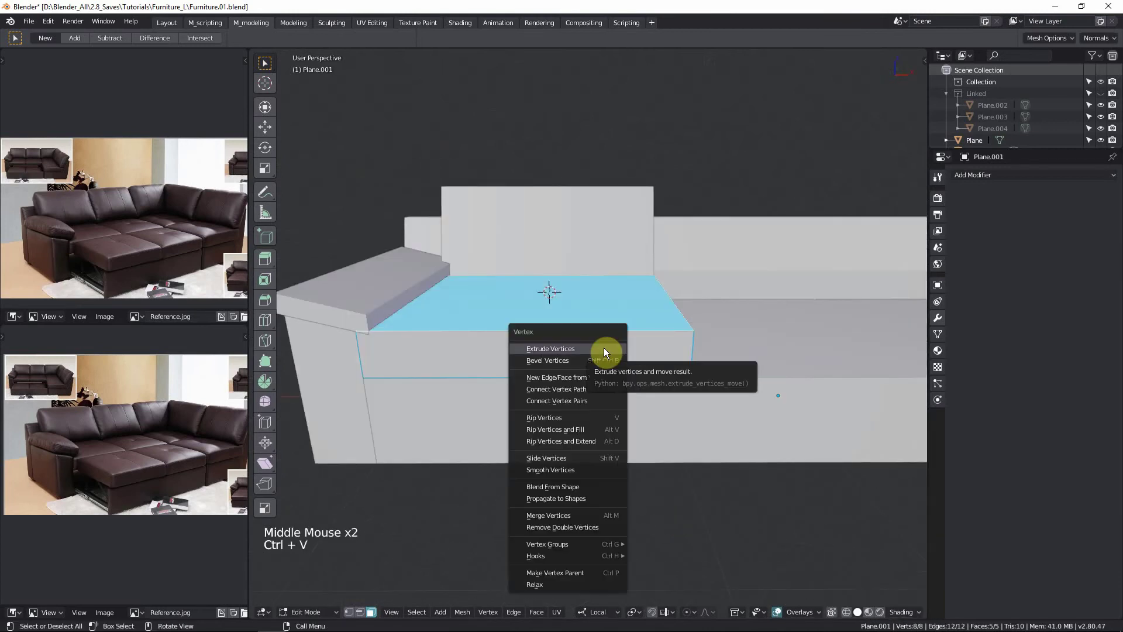
{"action": "left_click", "coordinate": [582, 525]}
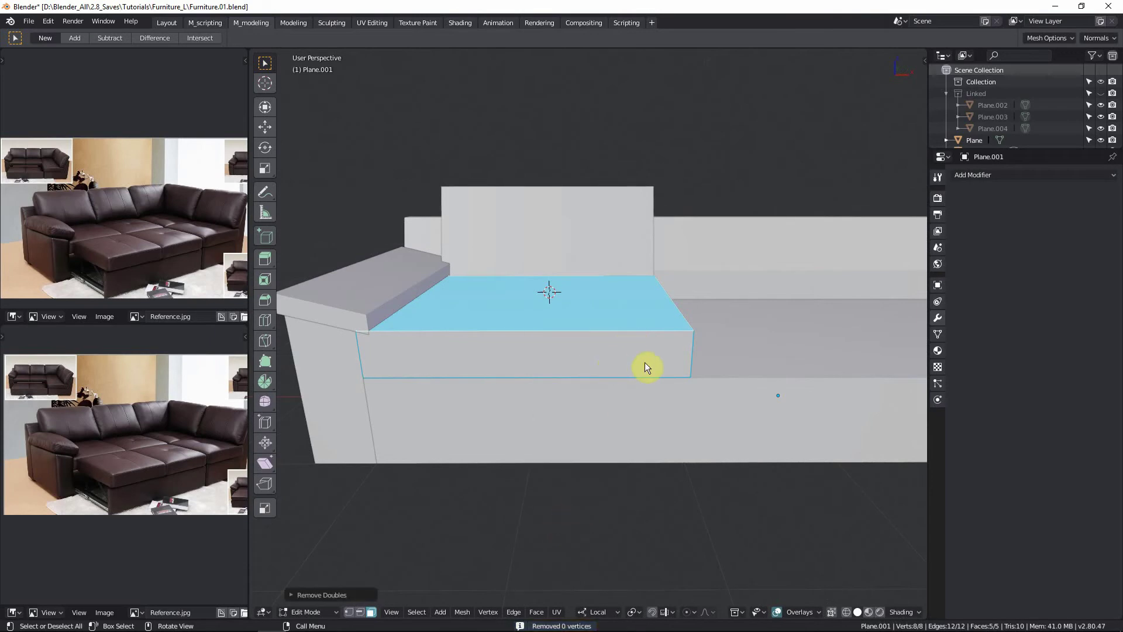
Step: Inspect the seat cushion's front side in Edit Mode, testing which face and edges can be selected there
{"action": "key", "text": "Tab"}
{"action": "left_click", "coordinate": [556, 371]}
{"action": "middle_click_drag", "start_coordinate": [556, 371], "coordinate": [600, 373]}
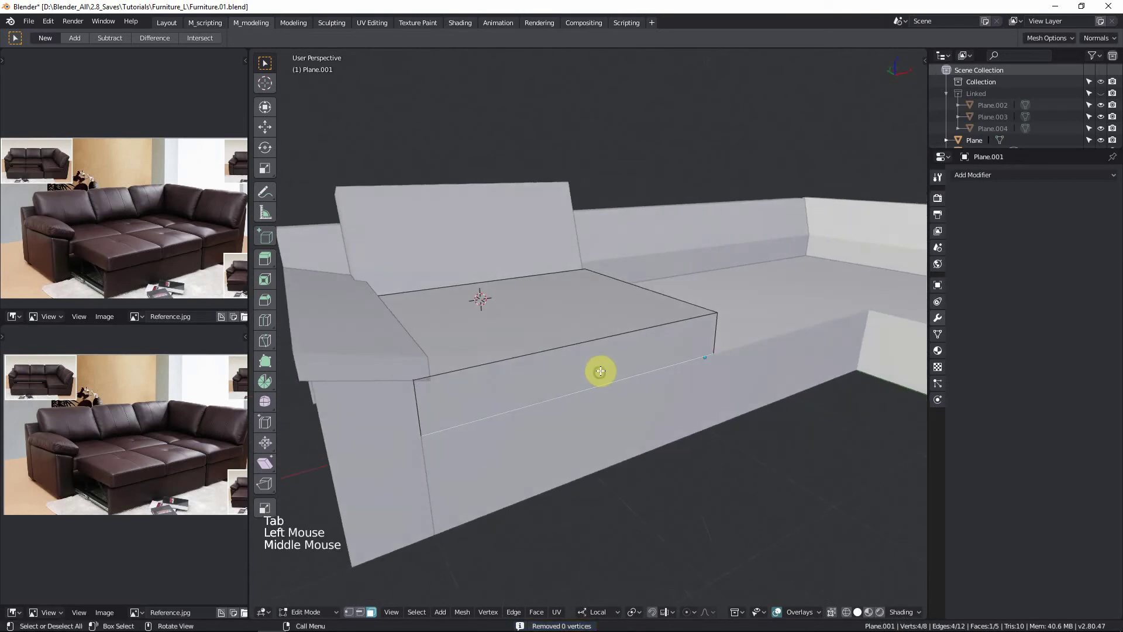
{"action": "key", "text": "Tab"}
{"action": "key", "text": "Tab"}
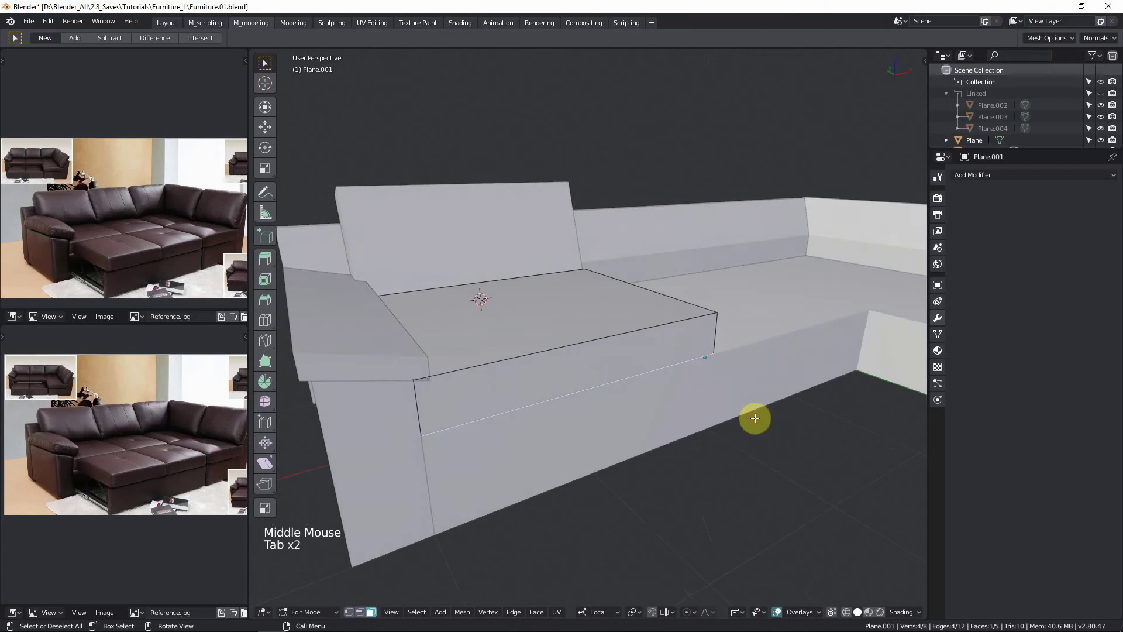
{"action": "key", "text": "Tab"}
{"action": "left_click", "coordinate": [826, 414]}
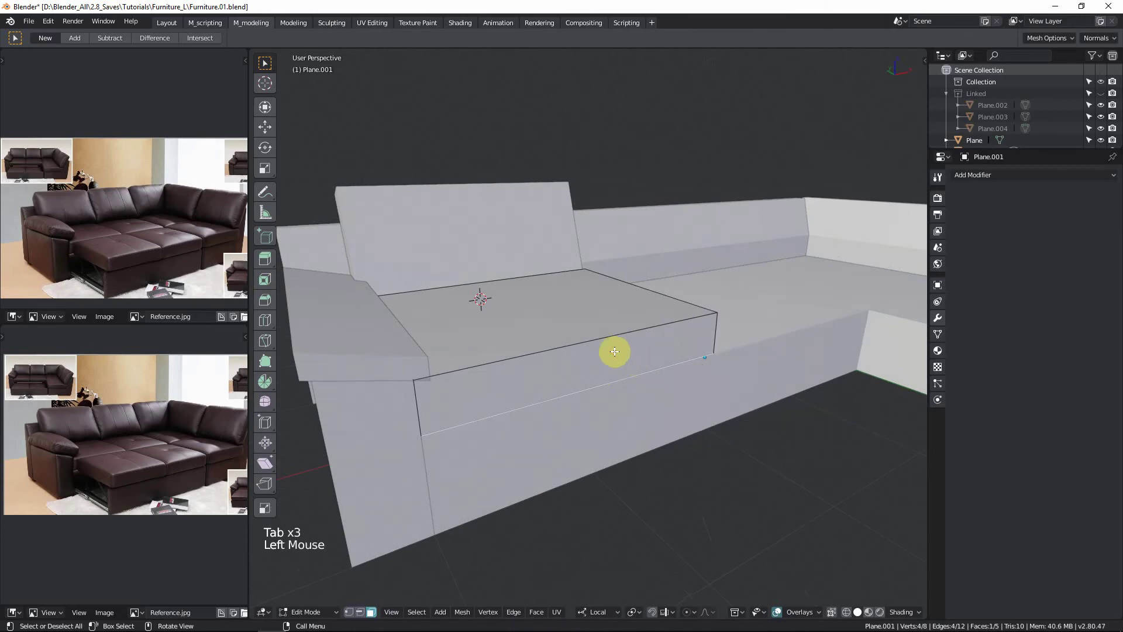
{"action": "left_click", "coordinate": [514, 377]}
{"action": "left_click", "coordinate": [514, 376]}
{"action": "left_click", "coordinate": [448, 389]}
{"action": "middle_click_drag", "start_coordinate": [484, 385], "coordinate": [425, 399]}
Step: Check the cushion's faces with X-ray on, and compare them with the neighbouring sofa base in Object Mode
{"action": "key", "text": "shift+z"}
{"action": "left_click", "coordinate": [539, 339]}
{"action": "left_click", "coordinate": [467, 328]}
{"action": "left_click", "coordinate": [607, 358]}
{"action": "key", "text": "shift+z"}
{"action": "key", "text": "Tab"}
{"action": "left_click", "coordinate": [472, 444]}
{"action": "left_click", "coordinate": [372, 387]}
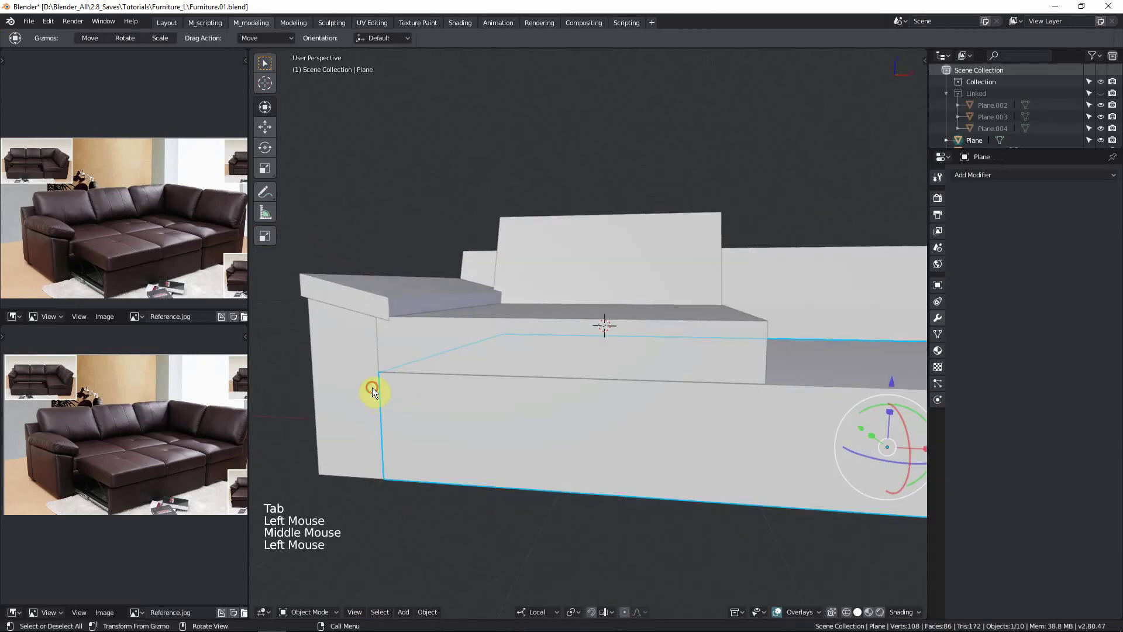
Step: Select the individual sofa parts in turn in the see-through display to examine the outline of each mesh
{"action": "key", "text": "shift+z"}
{"action": "left_click", "coordinate": [540, 433]}
{"action": "scroll", "coordinate": [544, 410], "scroll_direction": "down", "scroll_amount": 1}
{"action": "left_click", "coordinate": [551, 378]}
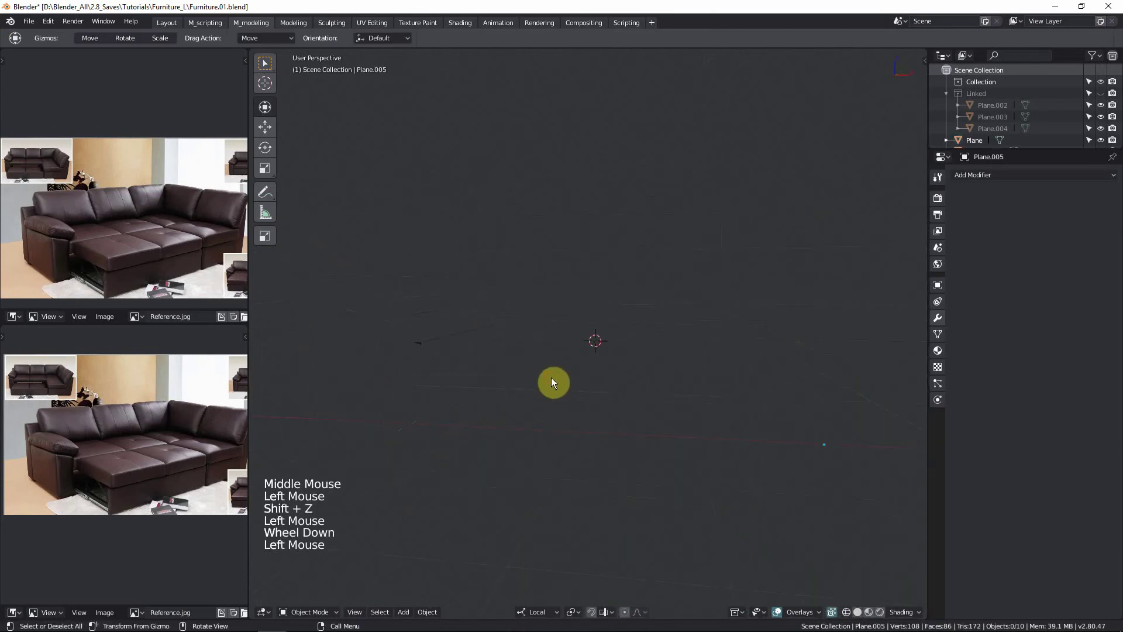
{"action": "left_click", "coordinate": [752, 353]}
{"action": "middle_click_drag", "start_coordinate": [752, 353], "coordinate": [753, 413]}
{"action": "left_click", "coordinate": [586, 320]}
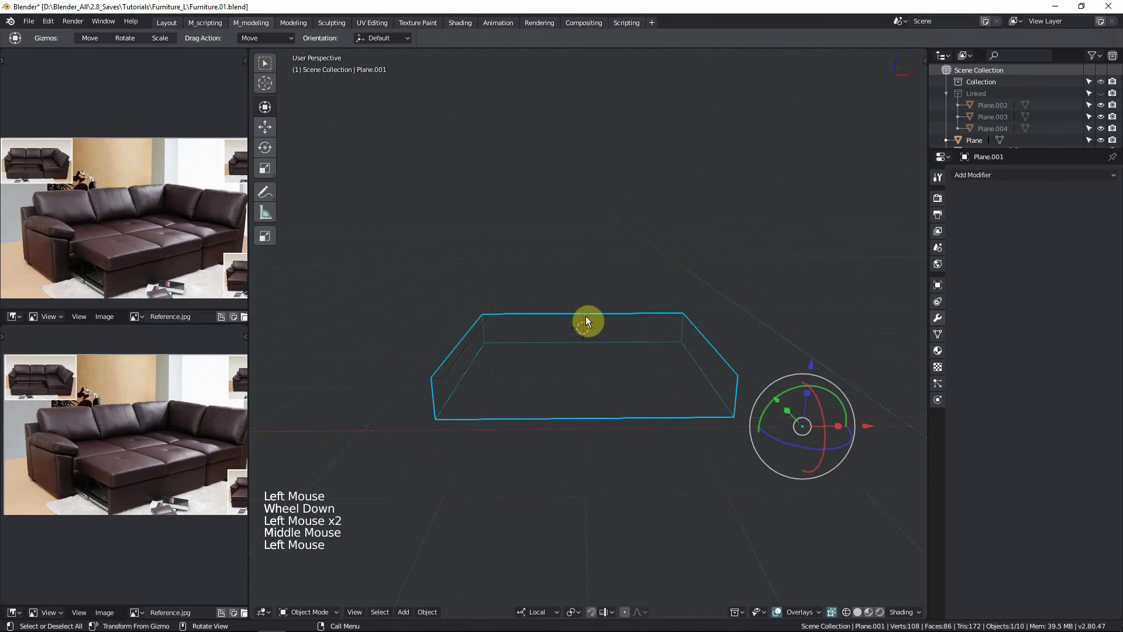
{"action": "left_click", "coordinate": [581, 288]}
{"action": "left_click", "coordinate": [453, 316]}
{"action": "left_click", "coordinate": [424, 315]}
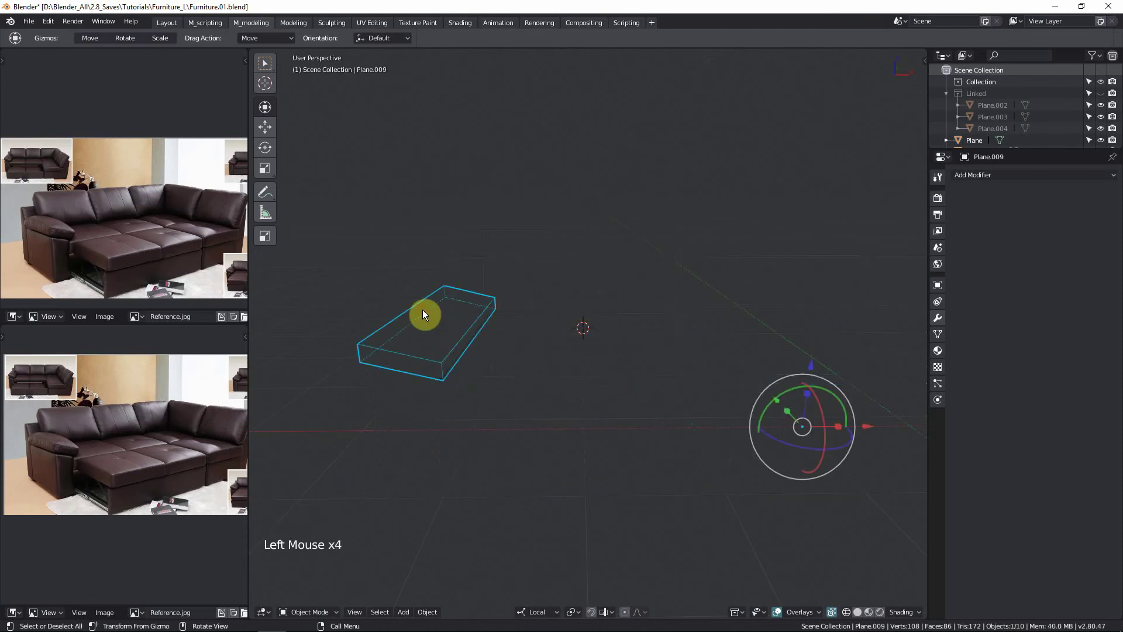
{"action": "key", "text": "shift+z"}
Step: Try raising the seat cushion's top face about 0.24 m along local Z
{"action": "scroll", "coordinate": [542, 381], "scroll_direction": "up", "scroll_amount": 1}
{"action": "middle_click_drag", "start_coordinate": [556, 378], "coordinate": [587, 364]}
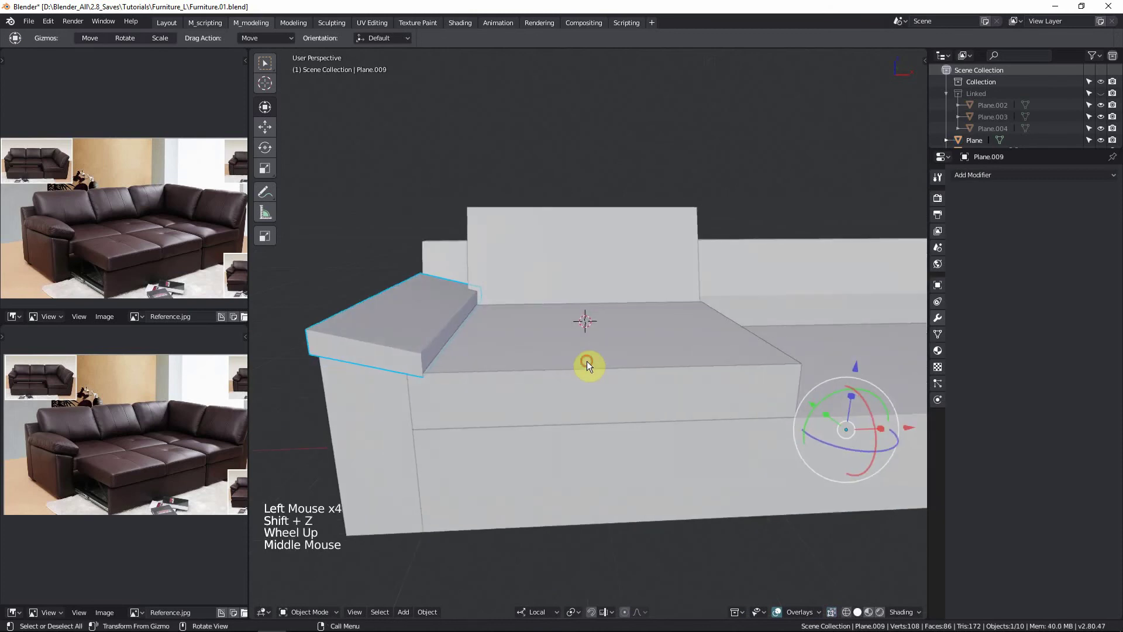
{"action": "left_click", "coordinate": [647, 347]}
{"action": "key", "text": "Tab"}
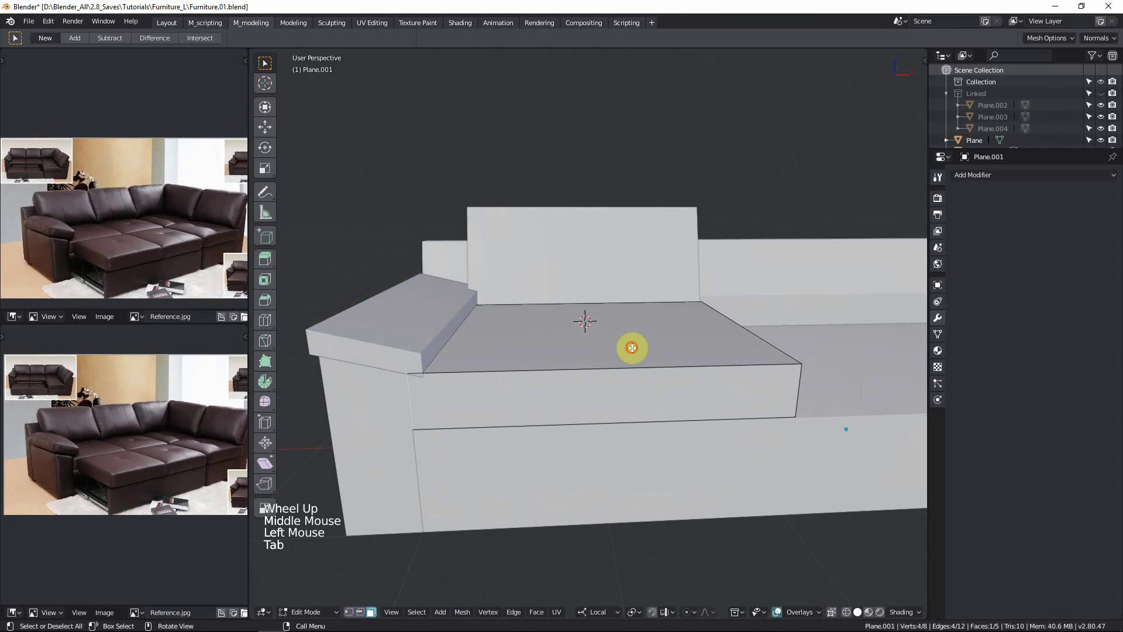
{"action": "left_click", "coordinate": [632, 348]}
{"action": "key", "text": "g"}
{"action": "key", "text": "z"}
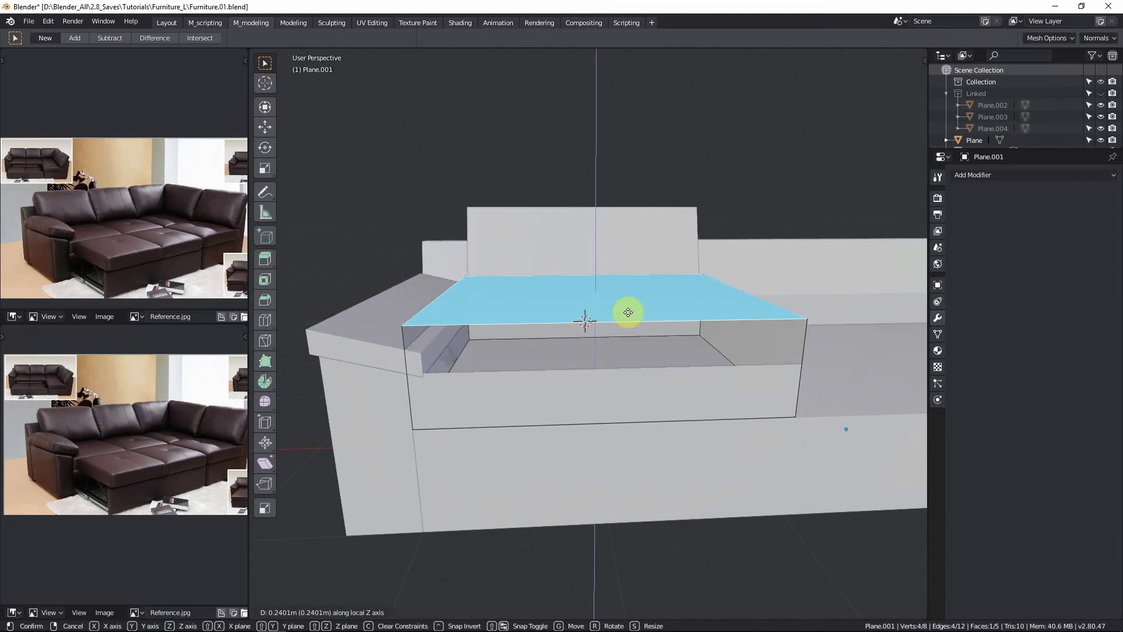
{"action": "left_click", "coordinate": [628, 312]}
Step: Raise the entire seat cushion mesh along local Z until it is clear above the armrest
{"action": "middle_click_drag", "start_coordinate": [628, 312], "coordinate": [531, 322]}
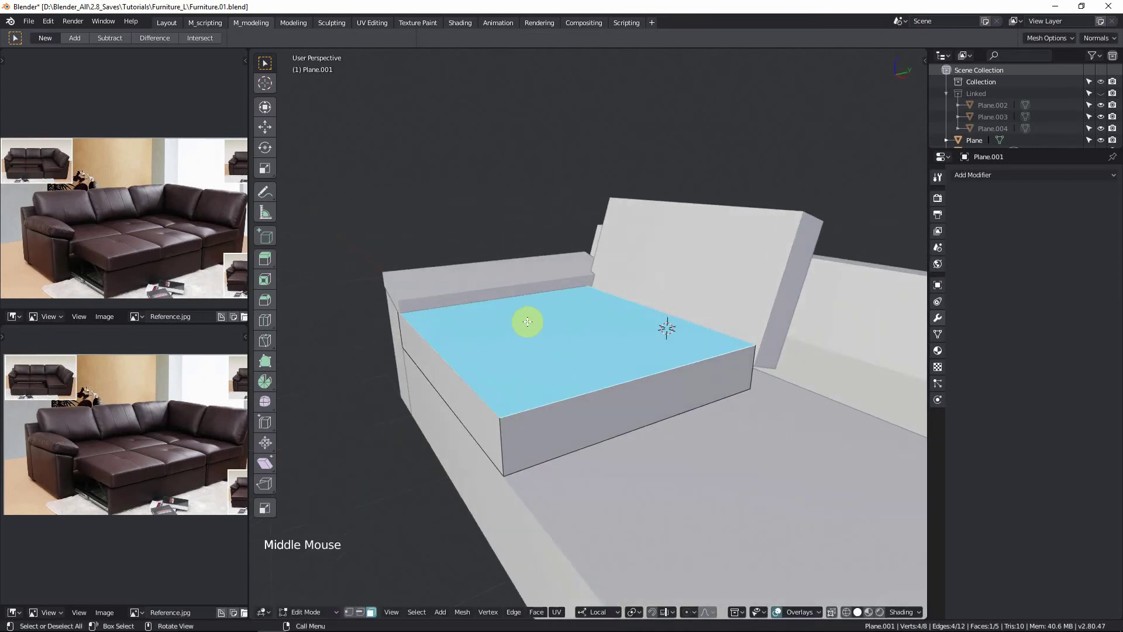
{"action": "key", "text": "z"}
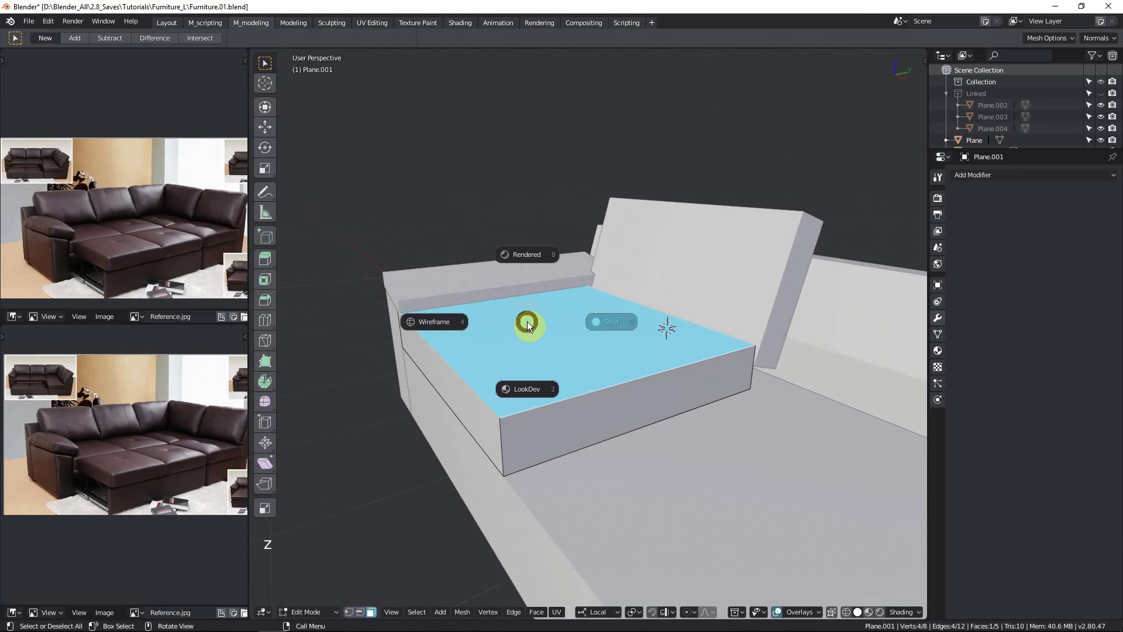
{"action": "key", "text": "a"}
{"action": "key", "text": "g"}
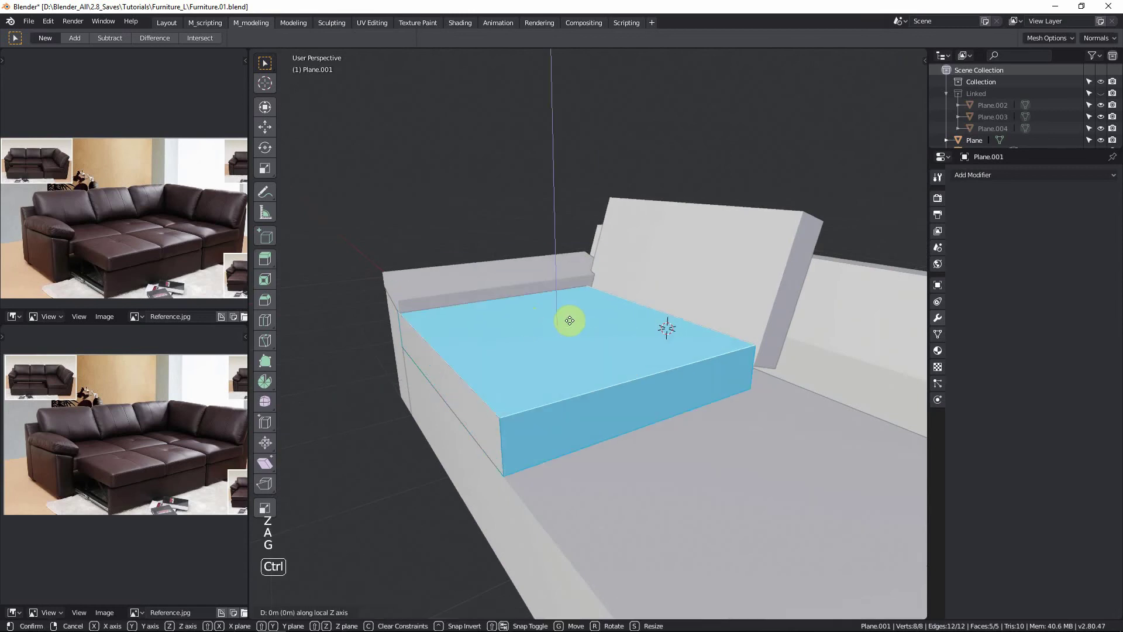
{"action": "left_click", "coordinate": [565, 279]}
{"action": "middle_click_drag", "start_coordinate": [530, 376], "coordinate": [617, 381]}
{"action": "scroll", "coordinate": [621, 381], "scroll_direction": "down", "scroll_amount": 2}
{"action": "key", "text": "Tab"}
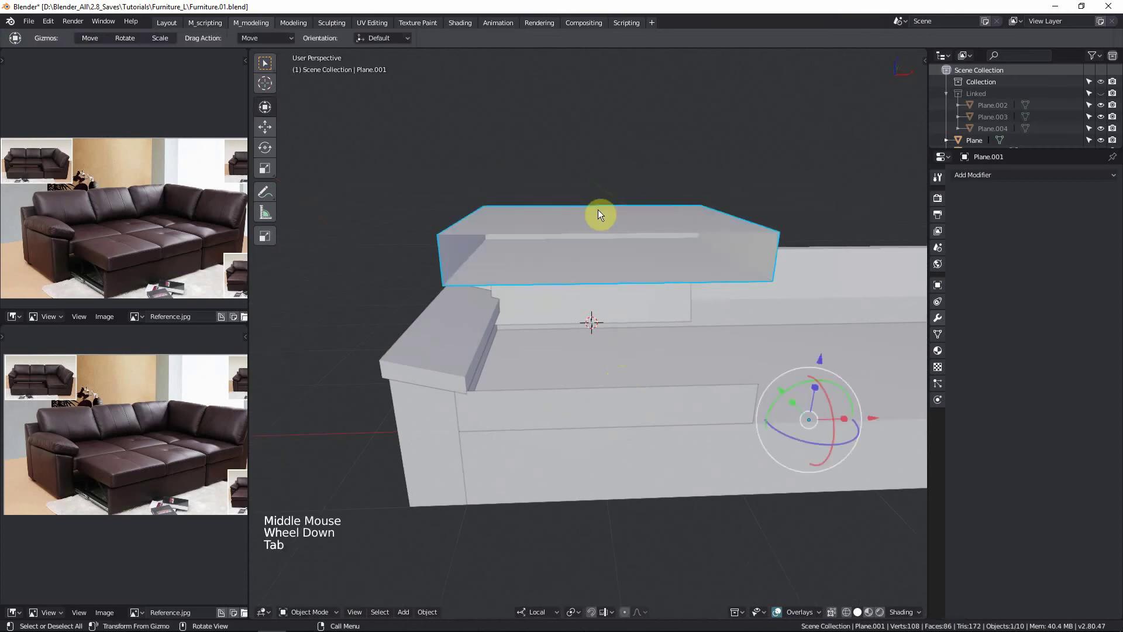
Step: Fill the open front of the raised seat cushion with a new face from its boundary edges
{"action": "key", "text": "Tab"}
{"action": "left_click", "coordinate": [601, 236], "text": "alt"}
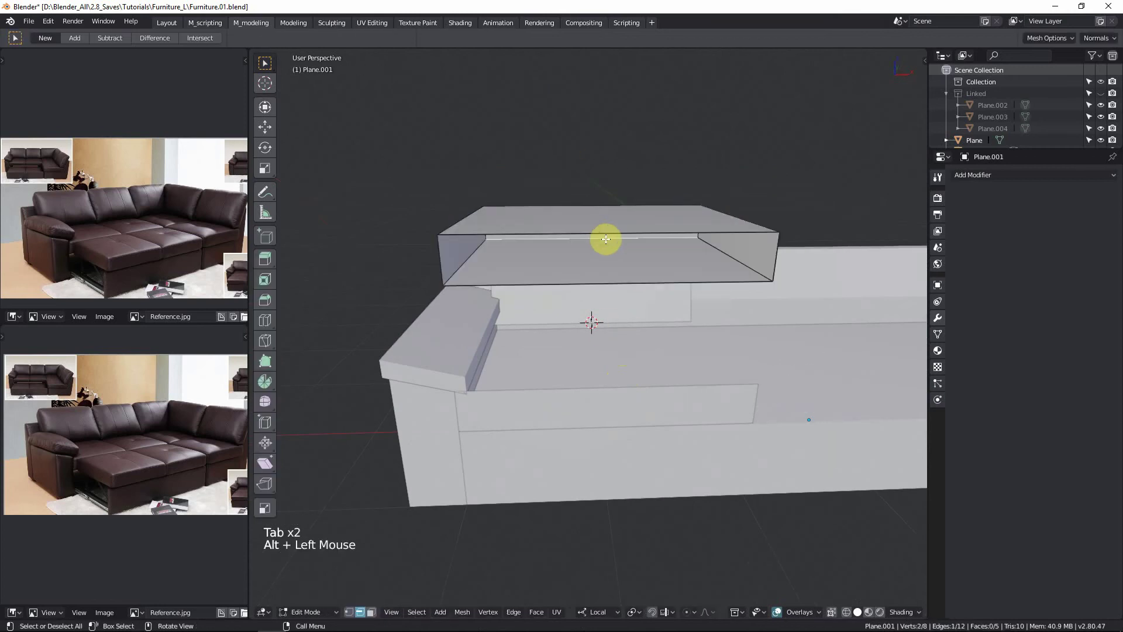
{"action": "left_click", "coordinate": [604, 229], "text": "alt"}
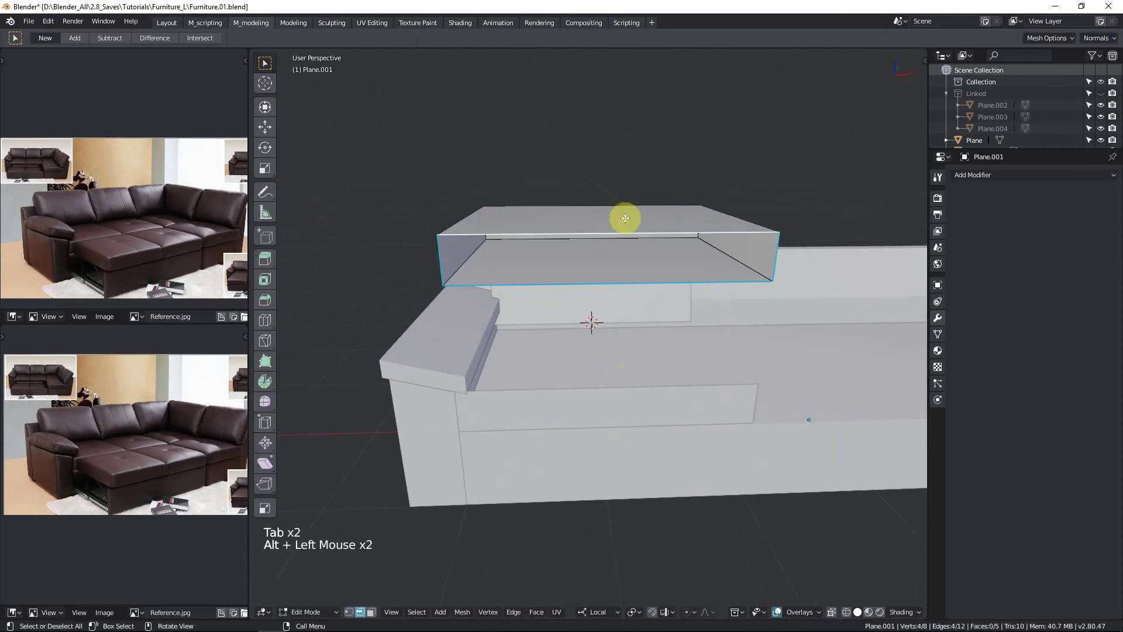
{"action": "key", "text": "f"}
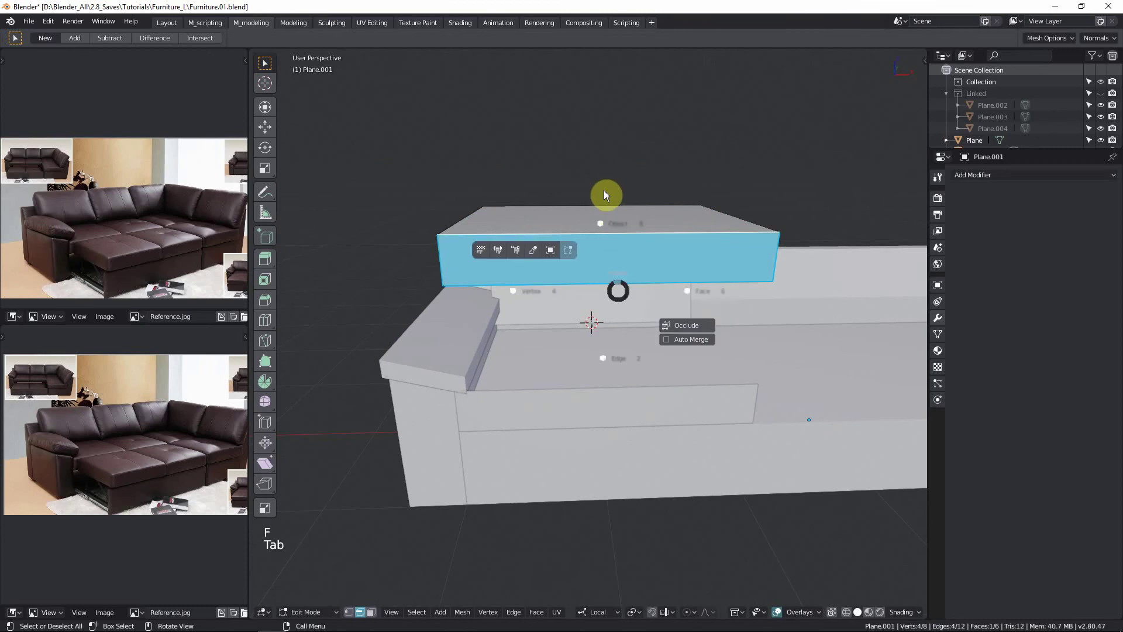
{"action": "key", "text": "Tab"}
Step: Delete the stray separate front panel left on the sofa below the raised seat cushion
{"action": "left_click", "coordinate": [606, 402]}
{"action": "middle_click_drag", "start_coordinate": [608, 398], "coordinate": [656, 374]}
{"action": "key", "text": "g"}
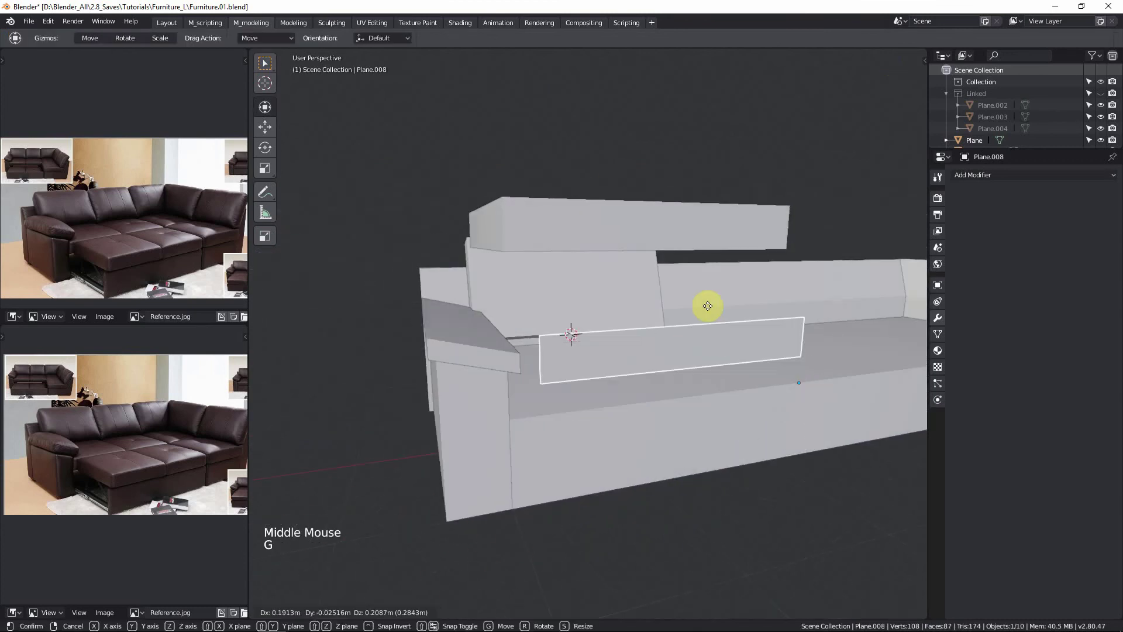
{"action": "left_click", "coordinate": [699, 302]}
{"action": "key", "text": "x"}
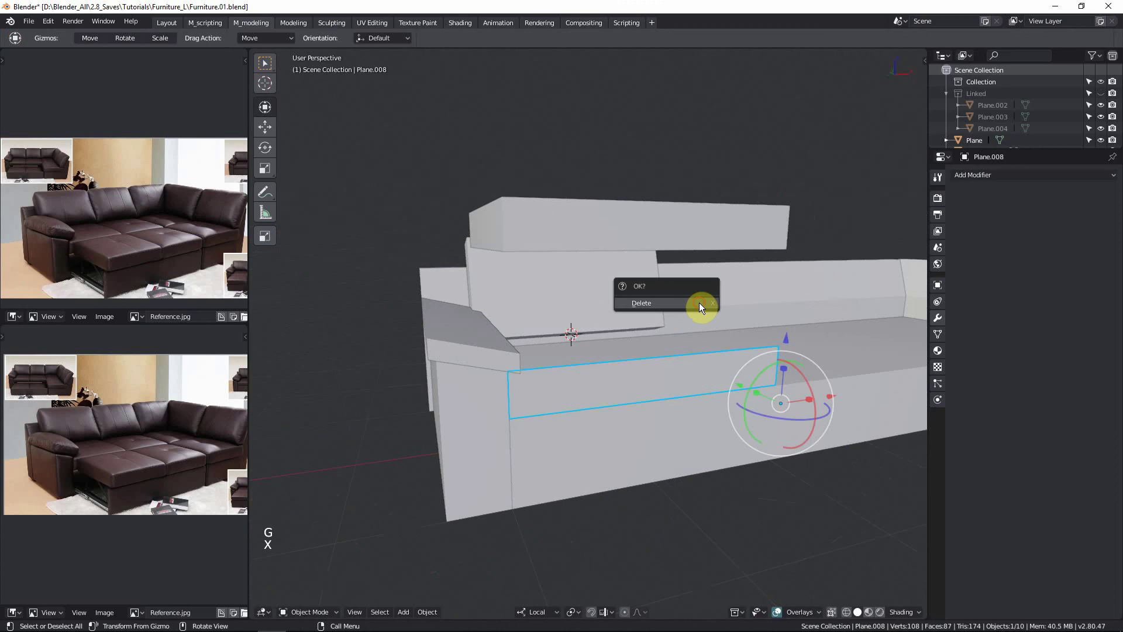
{"action": "left_click", "coordinate": [700, 303]}
Step: Lower the entire seat cushion mesh along local Z until it rests back on the sofa base
{"action": "left_click", "coordinate": [667, 234]}
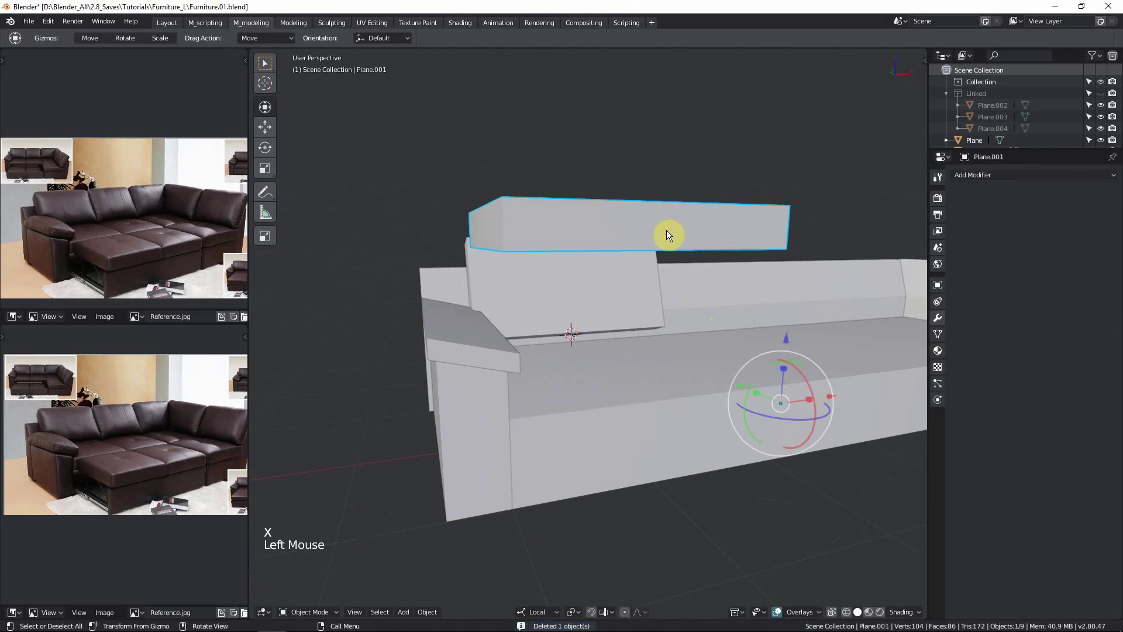
{"action": "key", "text": "Tab"}
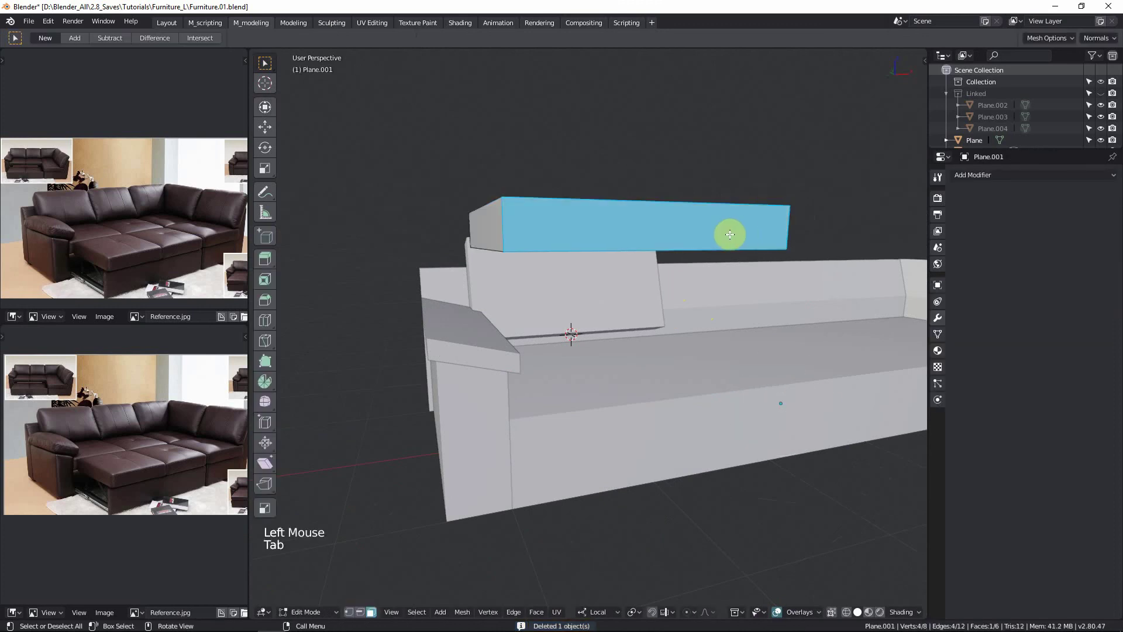
{"action": "key", "text": "g"}
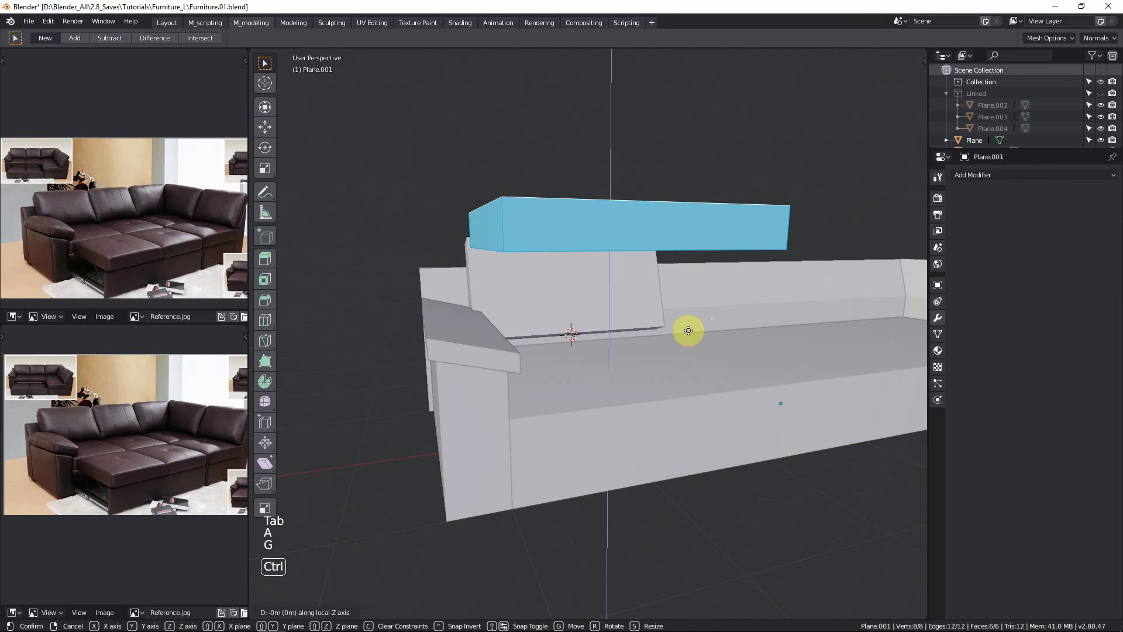
{"action": "left_click", "coordinate": [682, 336]}
{"action": "key", "text": "Tab"}
{"action": "scroll", "coordinate": [667, 193], "scroll_direction": "down", "scroll_amount": 2}
Step: Deselect all objects and save the repaired sofa blockout to the current file
{"action": "triple_click", "coordinate": [688, 190]}
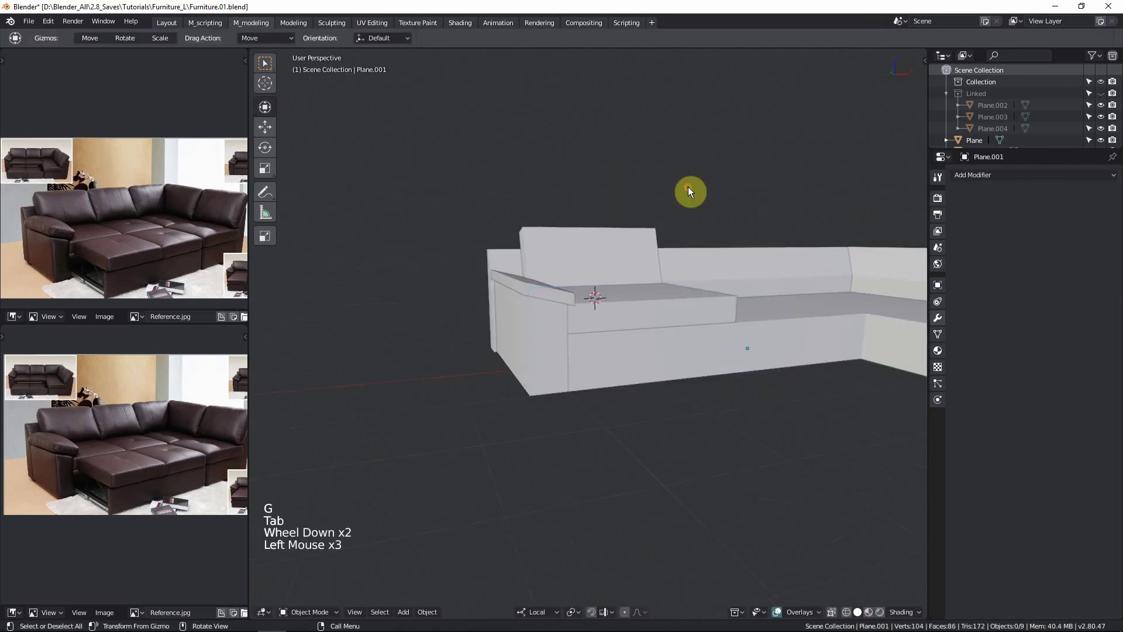
{"action": "middle_click_drag", "start_coordinate": [688, 187], "coordinate": [620, 248]}
{"action": "key", "text": "ctrl+s"}
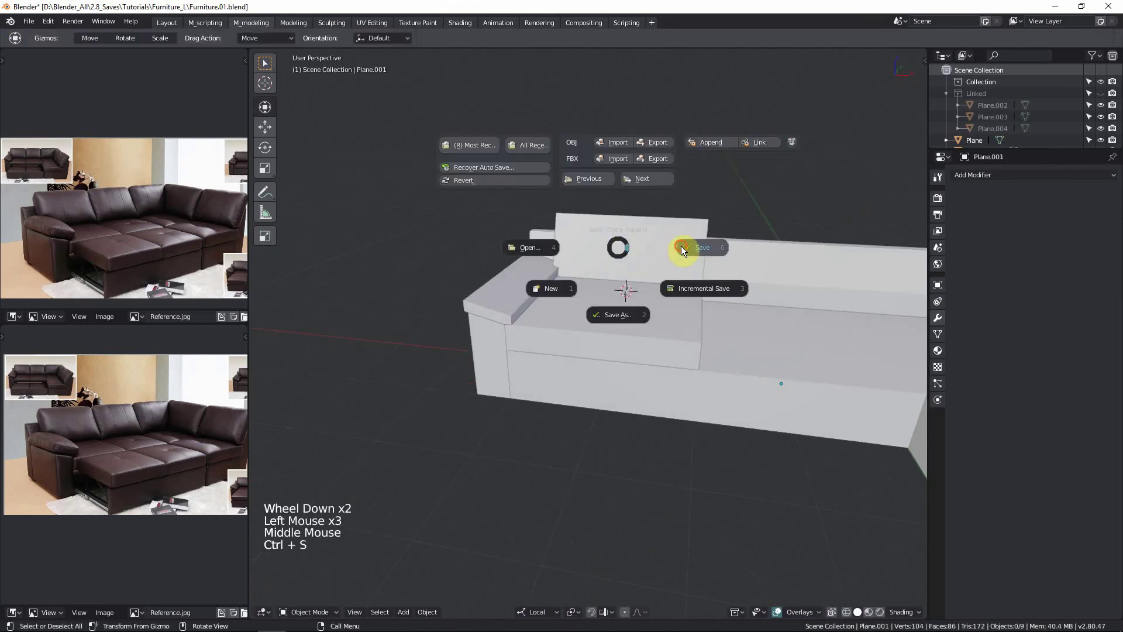
Step: Examine the blockout's armrest end and compare it with the armrest, back cushion and seat details in the reference photo
{"action": "middle_click_drag", "start_coordinate": [578, 264], "coordinate": [632, 303], "text": "shift"}
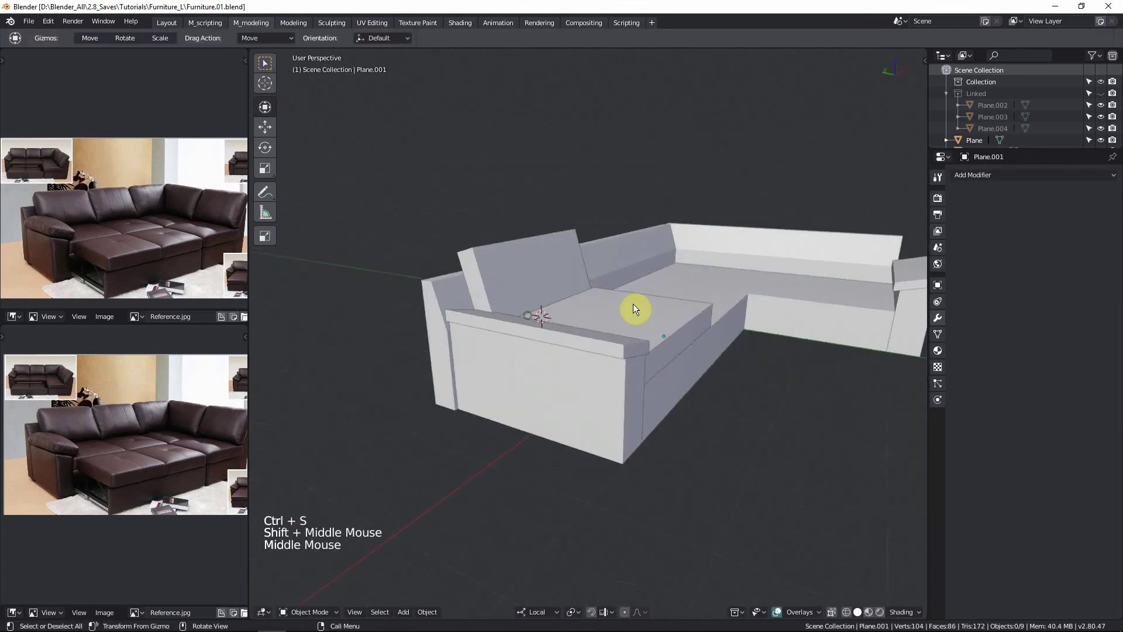
{"action": "middle_click_drag", "start_coordinate": [501, 294], "coordinate": [531, 297]}
{"action": "middle_click_drag", "start_coordinate": [613, 377], "coordinate": [537, 343]}
{"action": "scroll", "coordinate": [517, 368], "scroll_direction": "up", "scroll_amount": 1}
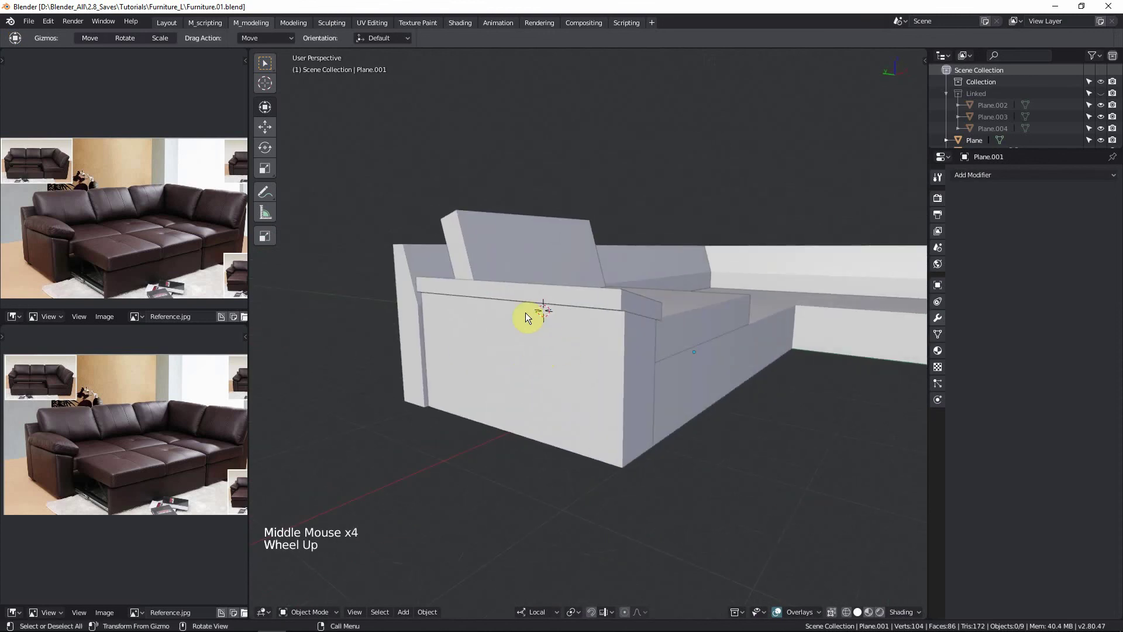
{"action": "scroll", "coordinate": [57, 230], "scroll_direction": "up", "scroll_amount": 5}
{"action": "middle_click_drag", "start_coordinate": [58, 230], "coordinate": [117, 173], "text": "shift"}
{"action": "scroll", "coordinate": [93, 202], "scroll_direction": "up", "scroll_amount": 3}
{"action": "scroll", "coordinate": [94, 202], "scroll_direction": "down", "scroll_amount": 3}
{"action": "middle_click_drag", "start_coordinate": [94, 106], "coordinate": [164, 210], "text": "shift"}
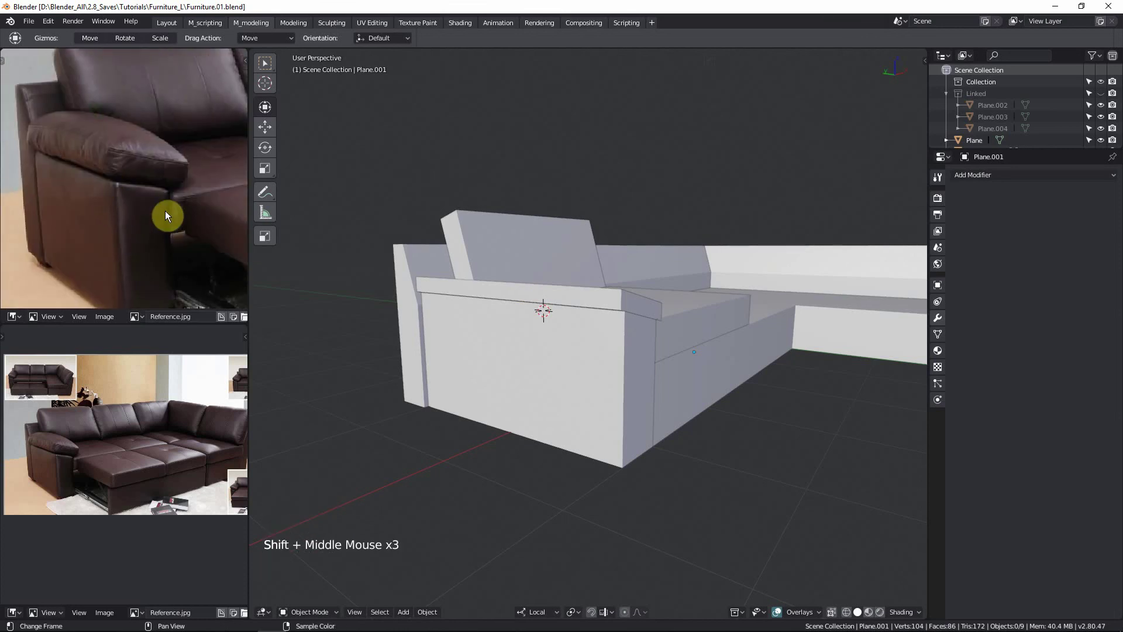
{"action": "middle_click_drag", "start_coordinate": [50, 110], "coordinate": [48, 195], "text": "shift"}
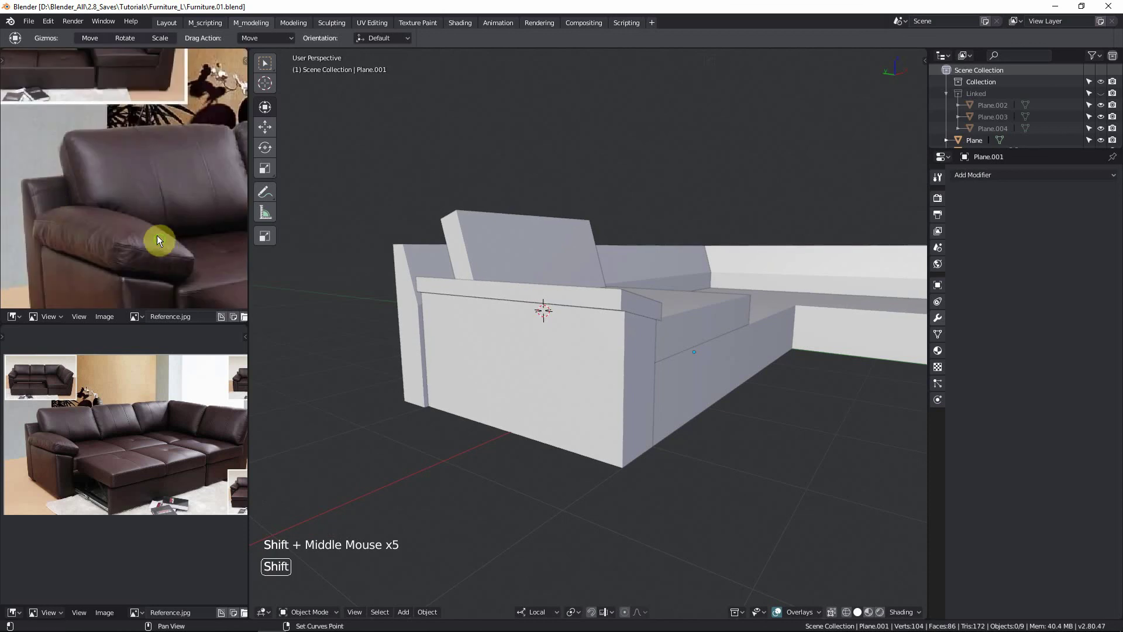
{"action": "middle_click_drag", "start_coordinate": [156, 235], "coordinate": [96, 208], "text": "shift"}
{"action": "scroll", "coordinate": [99, 206], "scroll_direction": "up", "scroll_amount": 7}
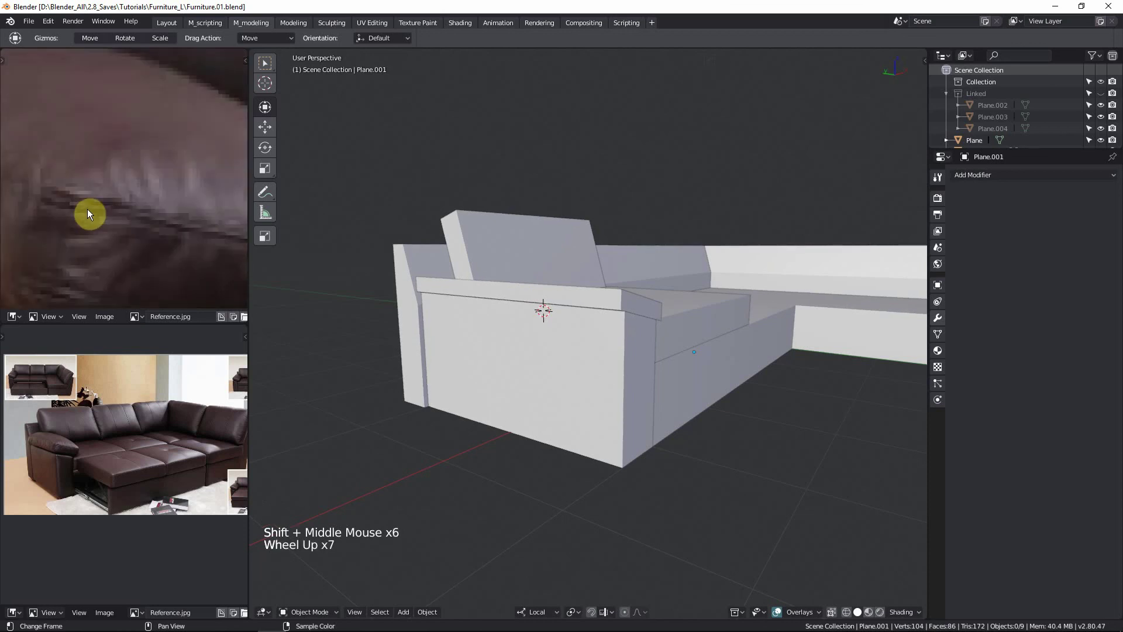
{"action": "scroll", "coordinate": [96, 212], "scroll_direction": "down", "scroll_amount": 5}
{"action": "middle_click_drag", "start_coordinate": [167, 228], "coordinate": [102, 241], "text": "shift"}
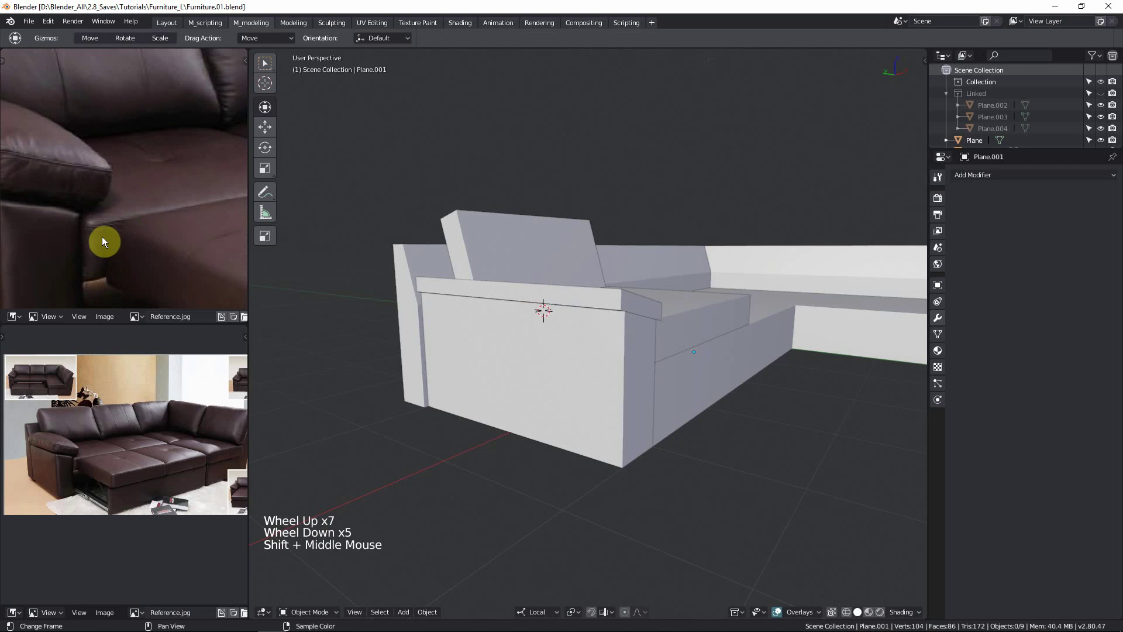
{"action": "scroll", "coordinate": [104, 231], "scroll_direction": "down", "scroll_amount": 5}
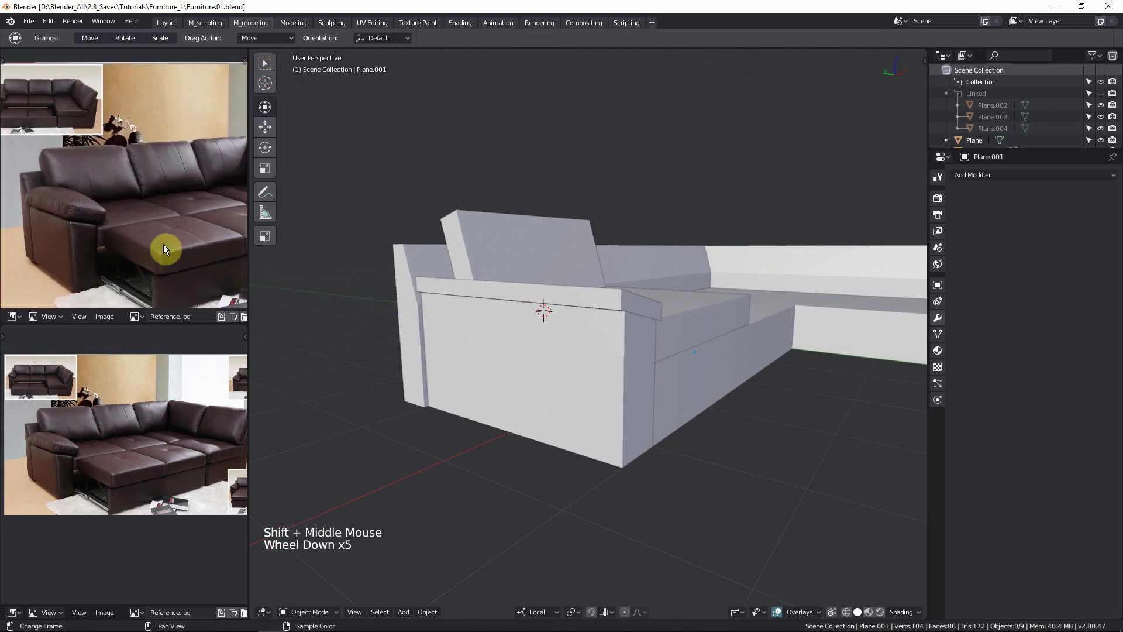